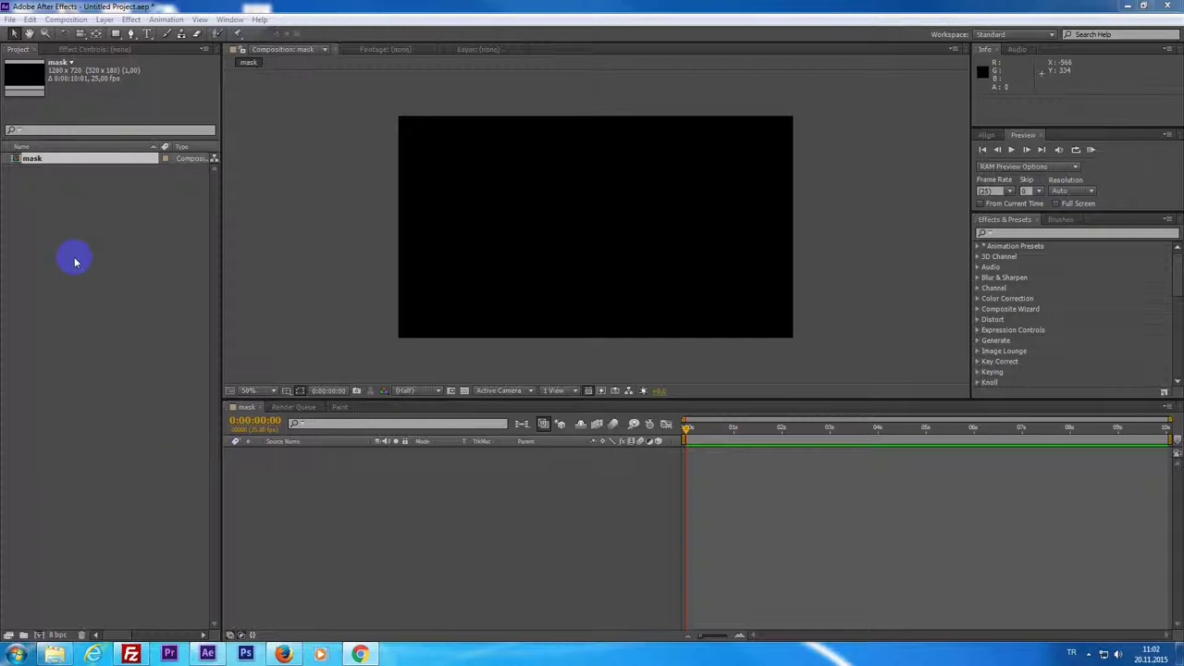
Step: Make the Timeline panel of the empty 1280×720 'mask' composition active
left_click(636, 442)
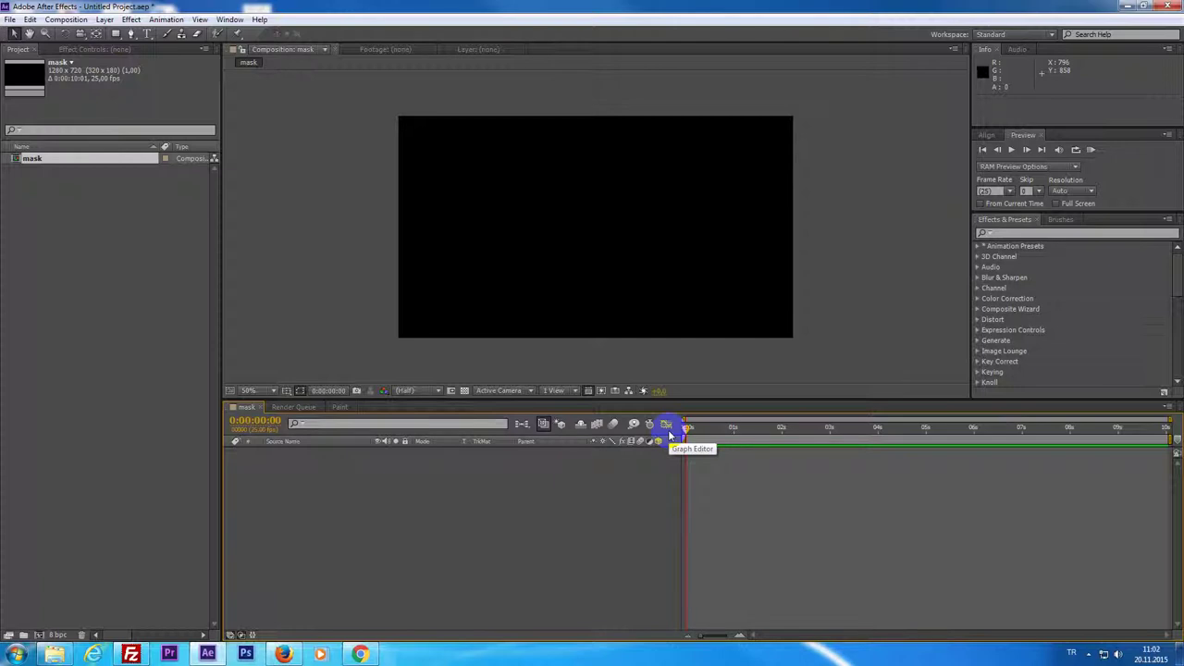
Step: Look through the New layer and Layer menu options, then dismiss them without choosing
right_click(709, 499)
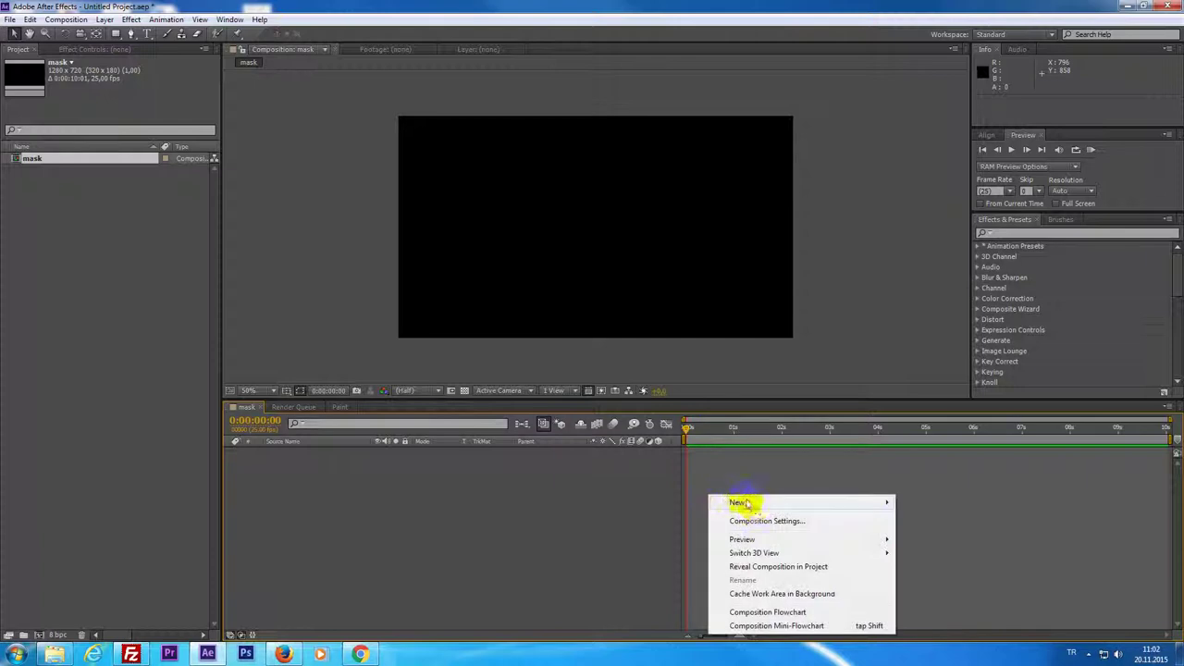
mouse_move(740, 502)
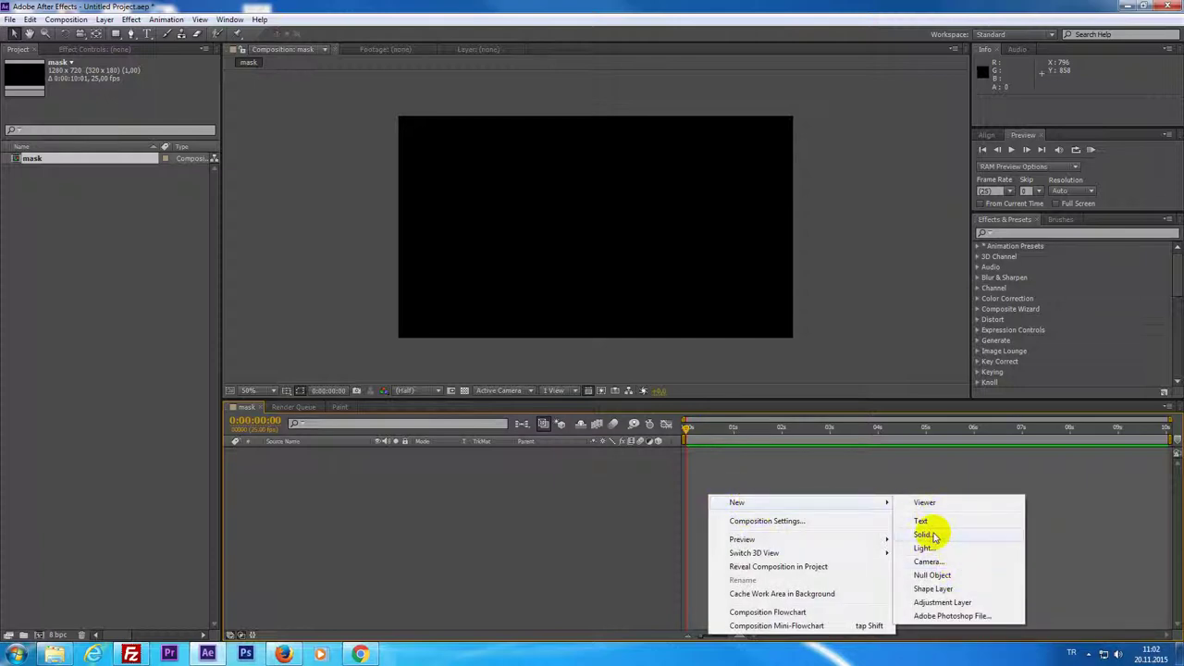
left_click(105, 19)
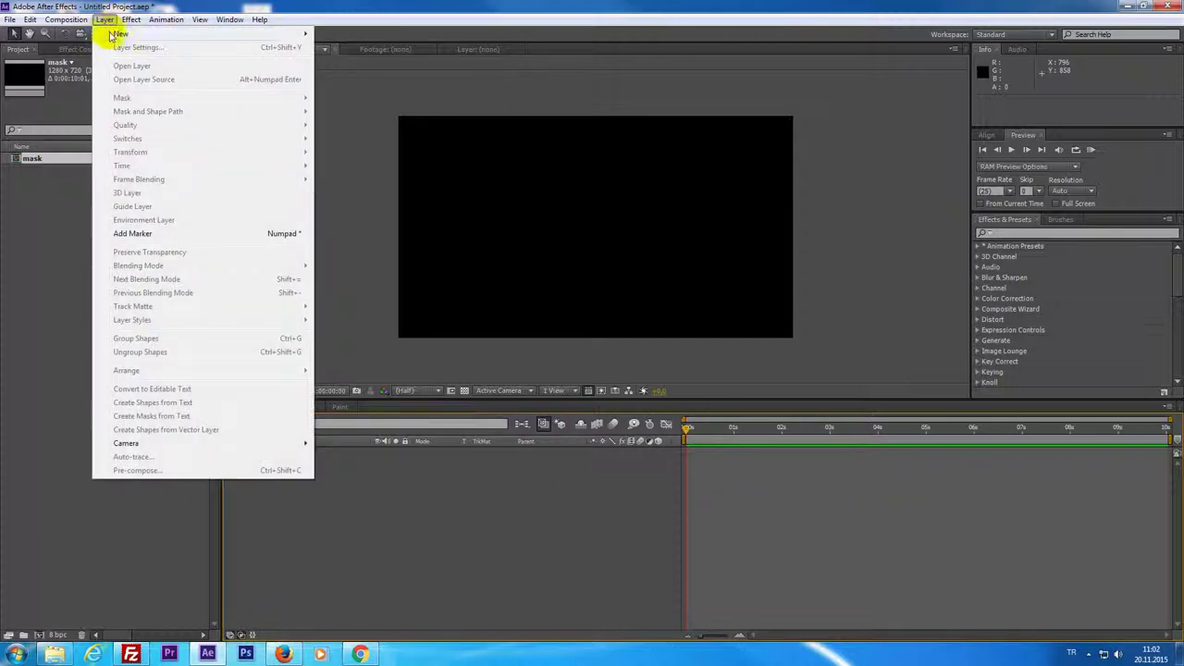
mouse_move(116, 34)
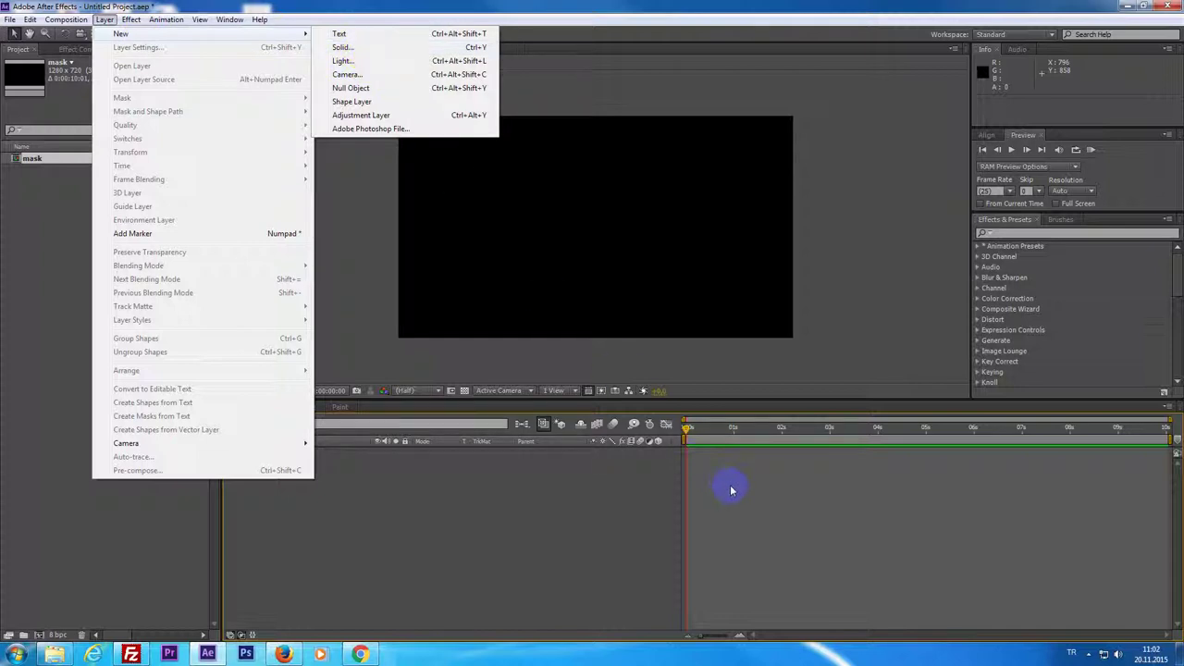
left_click(731, 490)
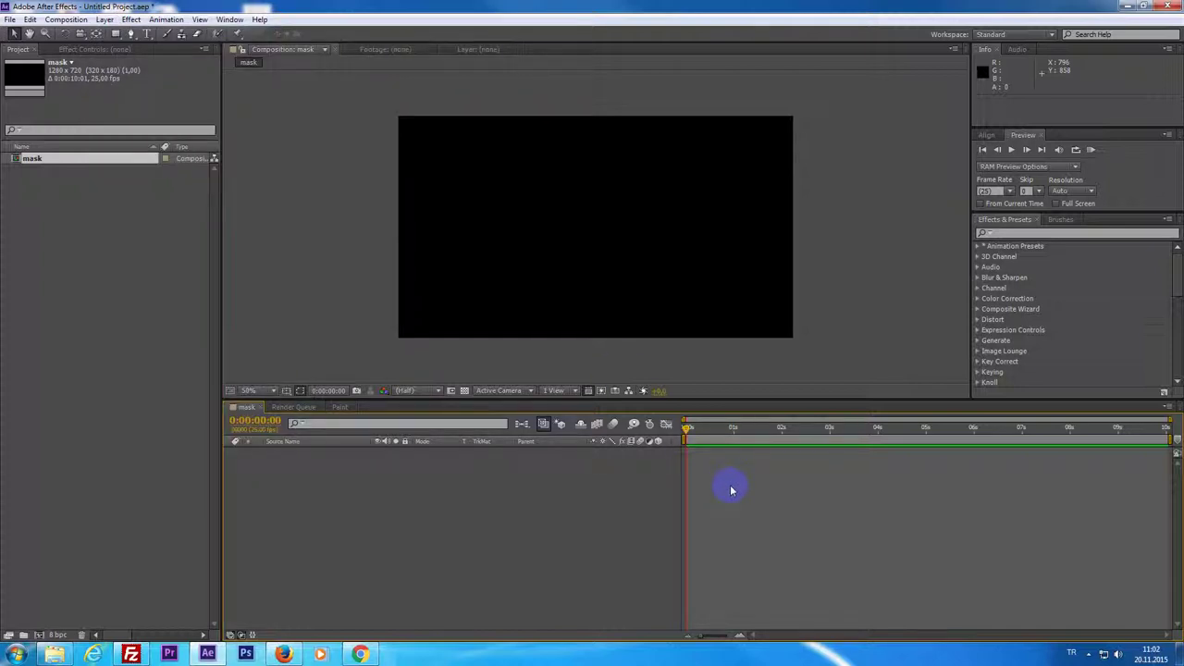
Step: Create a full-frame solid coloured red CB0000
key("ctrl+y")
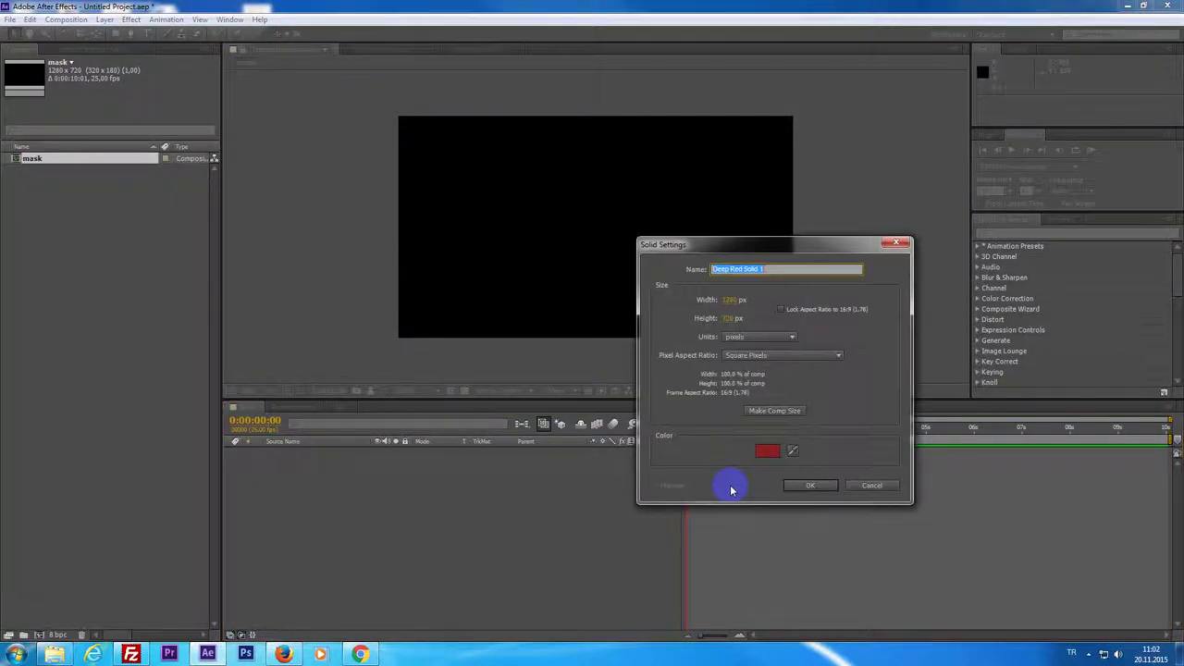
left_click(767, 450)
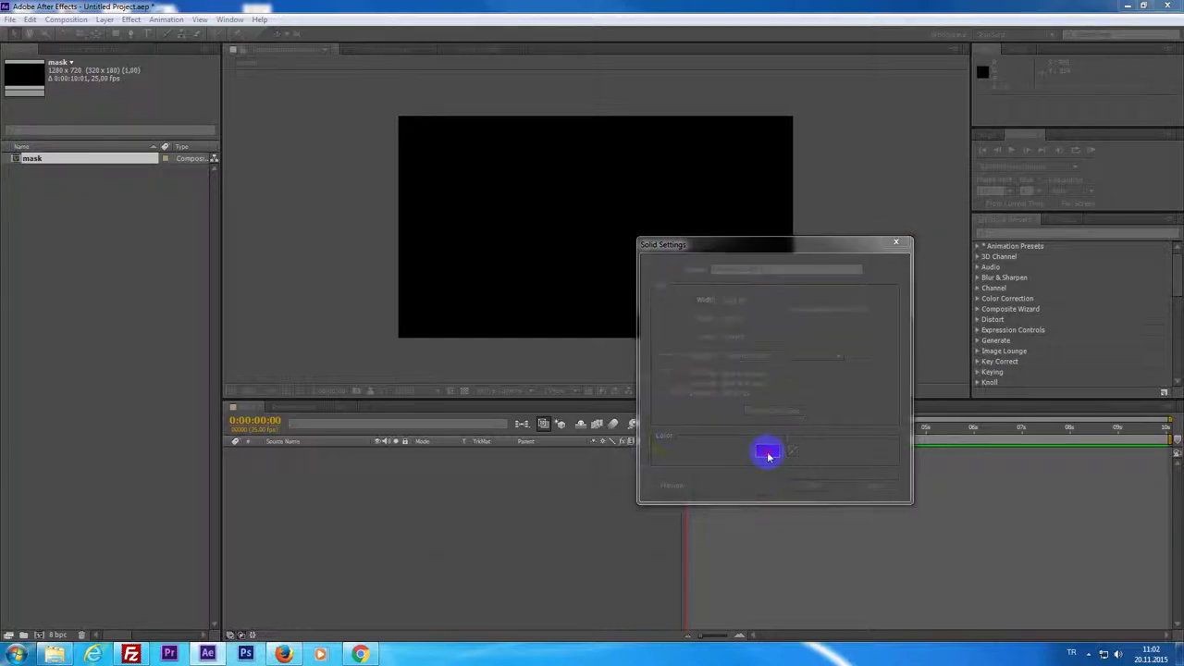
left_click_drag(547, 390, 550, 422)
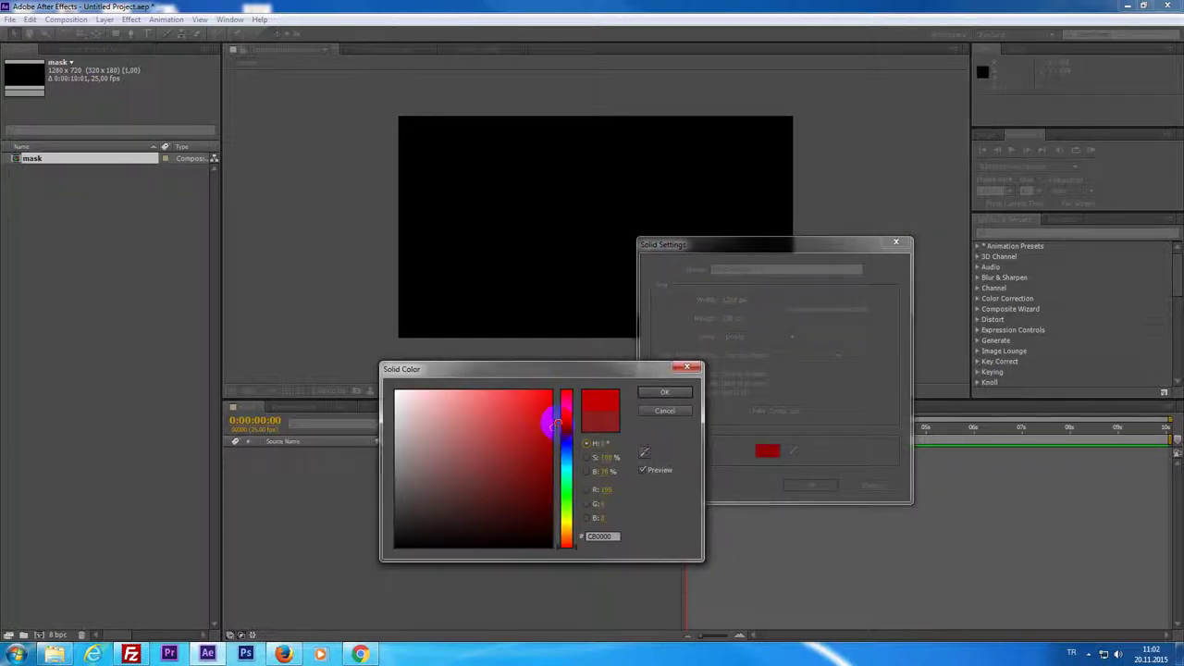
left_click(676, 394)
left_click(812, 485)
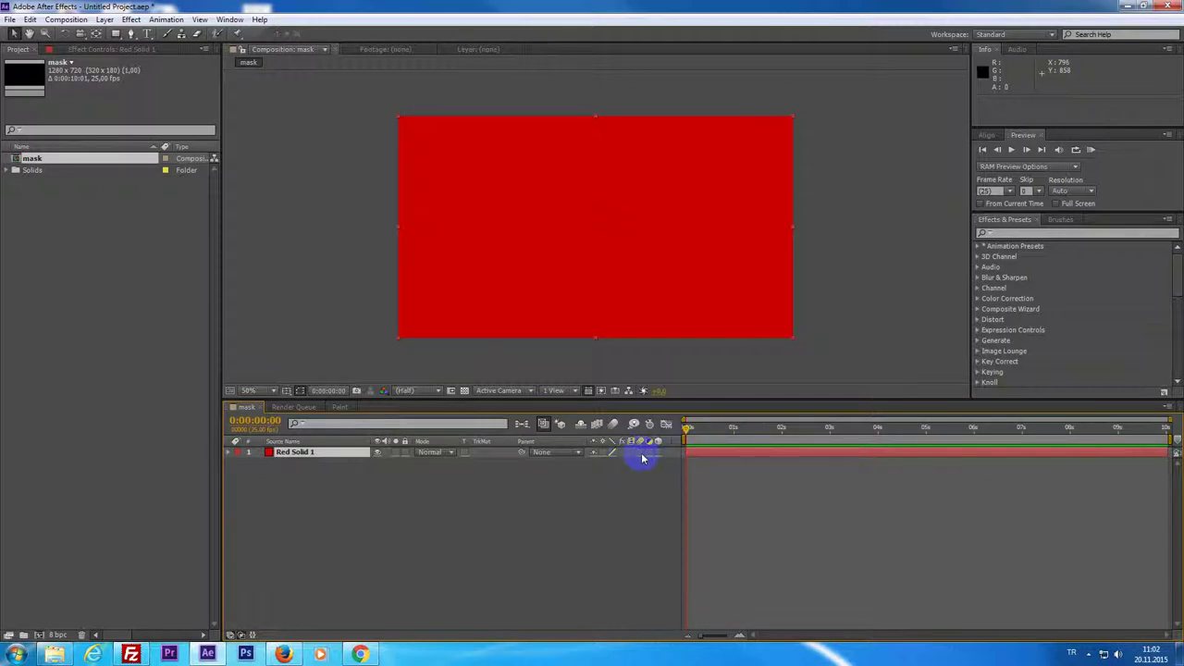
left_click(734, 256)
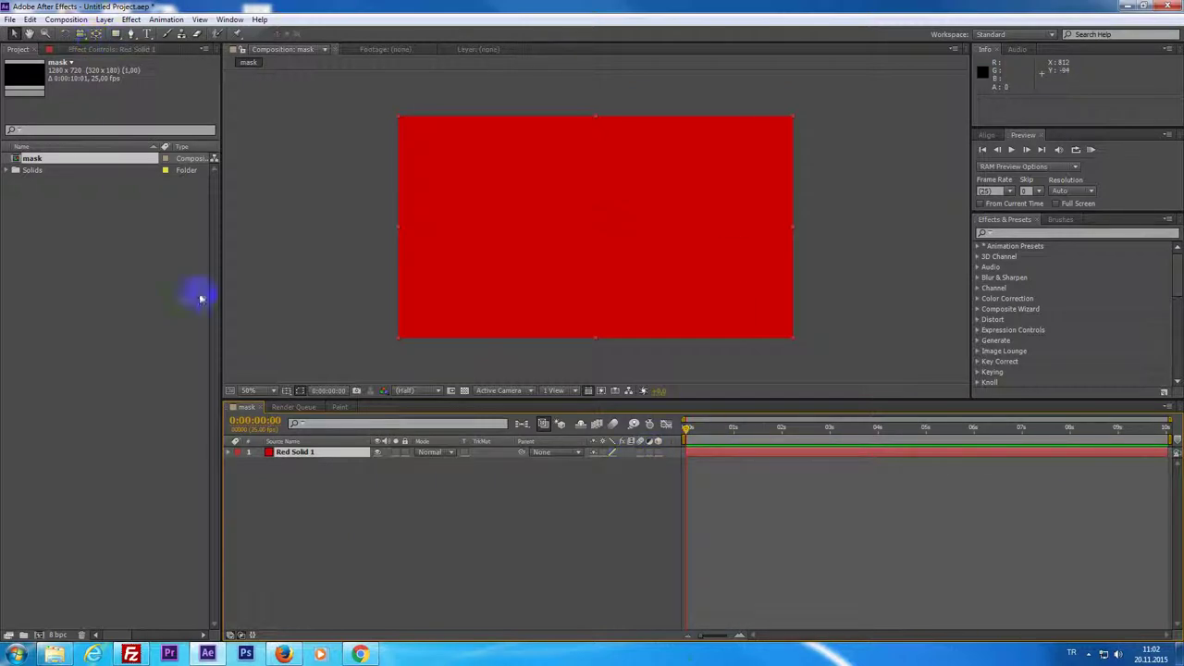
left_click(117, 35)
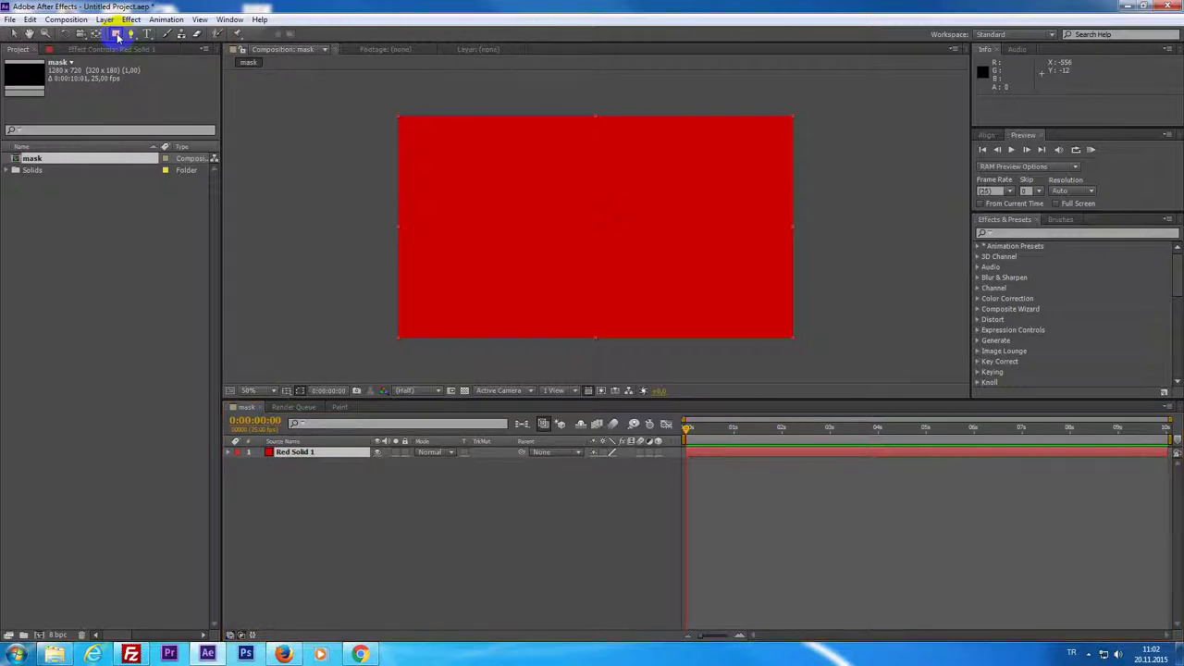
mouse_move(117, 35)
left_mouse_down()
mouse_move(159, 93)
mouse_move(167, 36)
left_mouse_up()
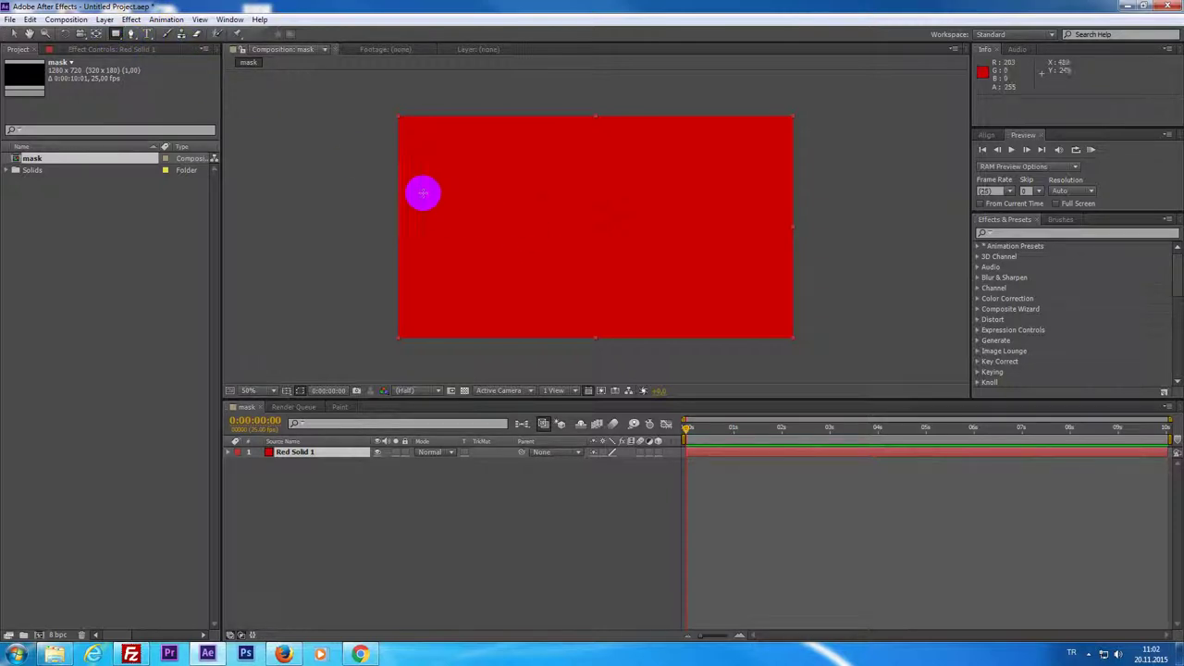
mouse_move(396, 193)
left_mouse_down()
mouse_move(535, 223)
mouse_move(795, 252)
left_mouse_up()
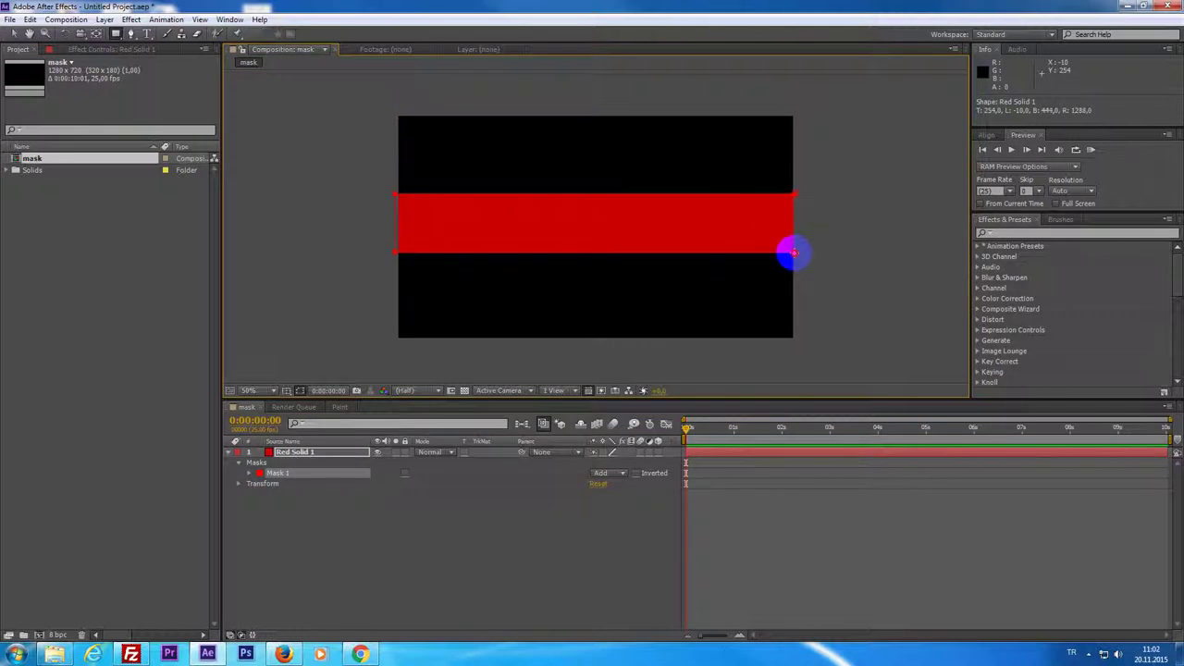
key("ctrl+z")
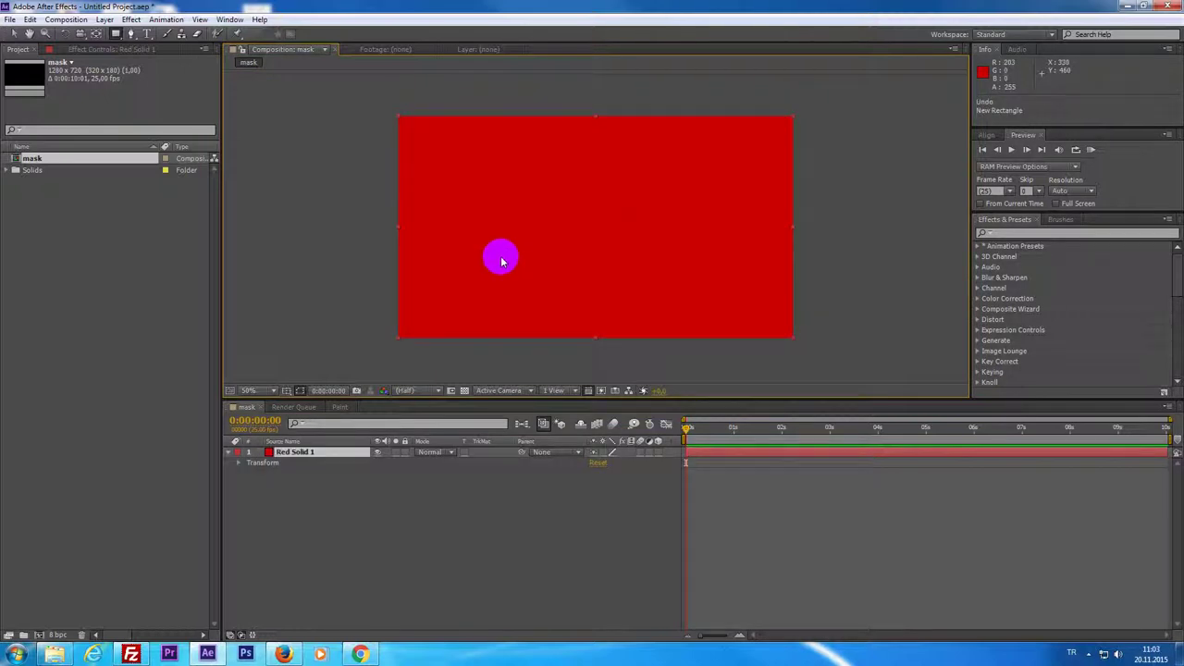
left_click_drag(115, 33, 132, 56)
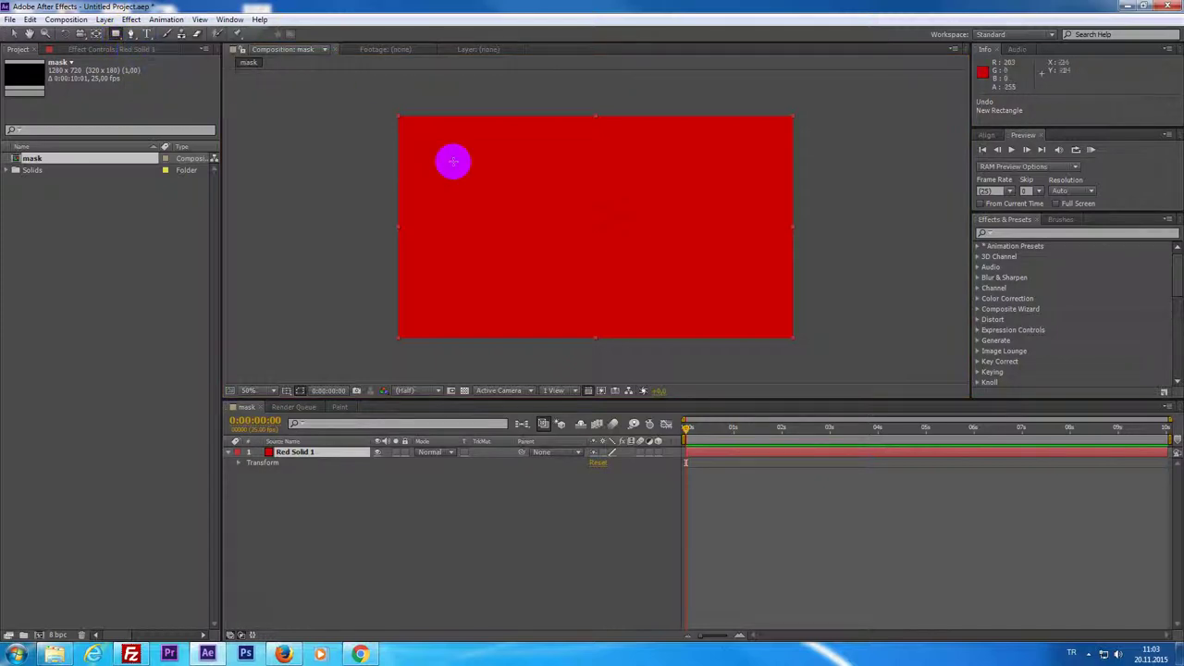
mouse_move(396, 187)
left_mouse_down()
mouse_move(712, 241)
mouse_move(760, 273)
left_mouse_up()
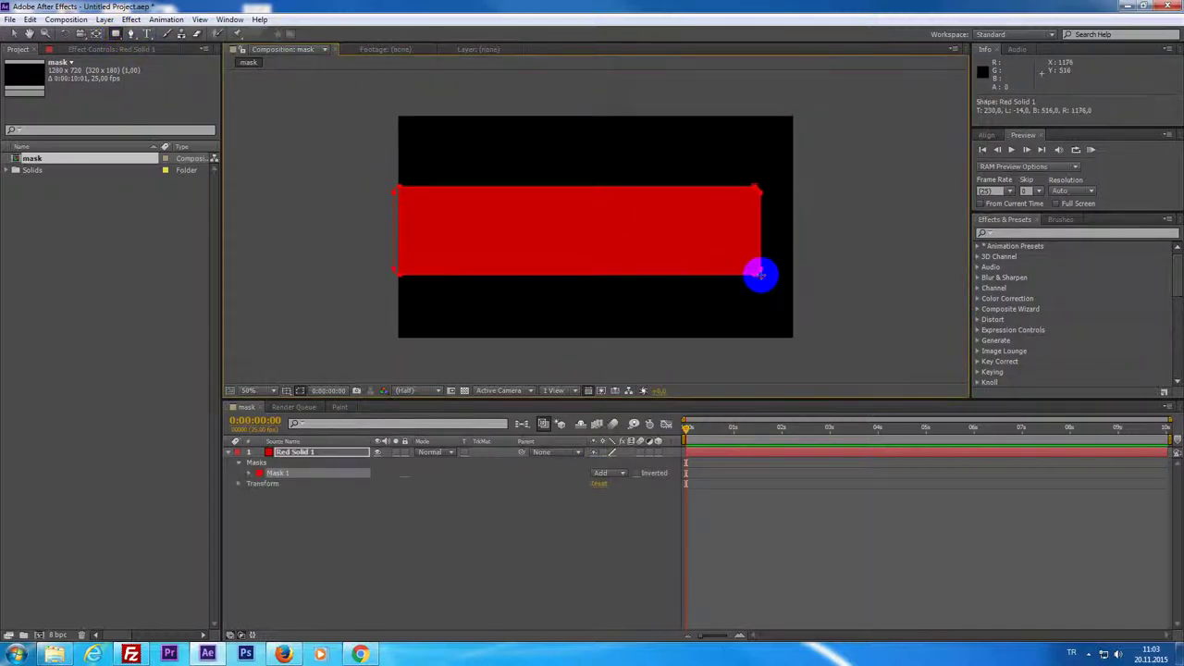
double_click(753, 187)
left_click_drag(716, 204, 633, 238)
left_click(672, 317)
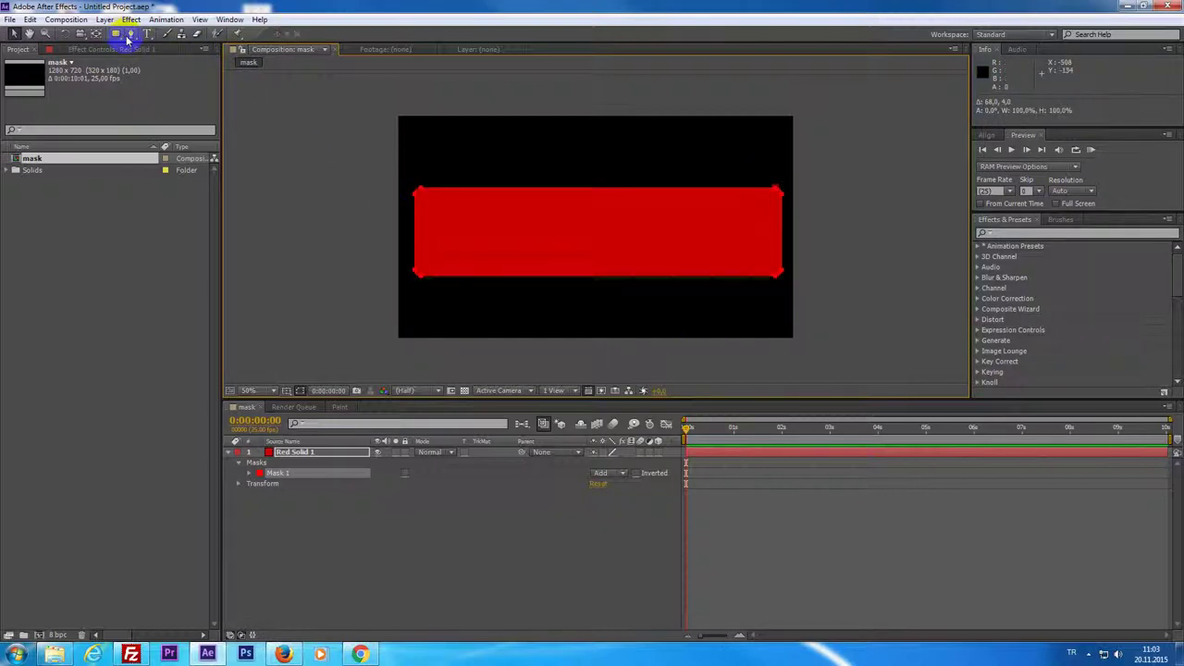
key("ctrl+z")
key("ctrl+z")
key("ctrl+z")
key("ctrl+z")
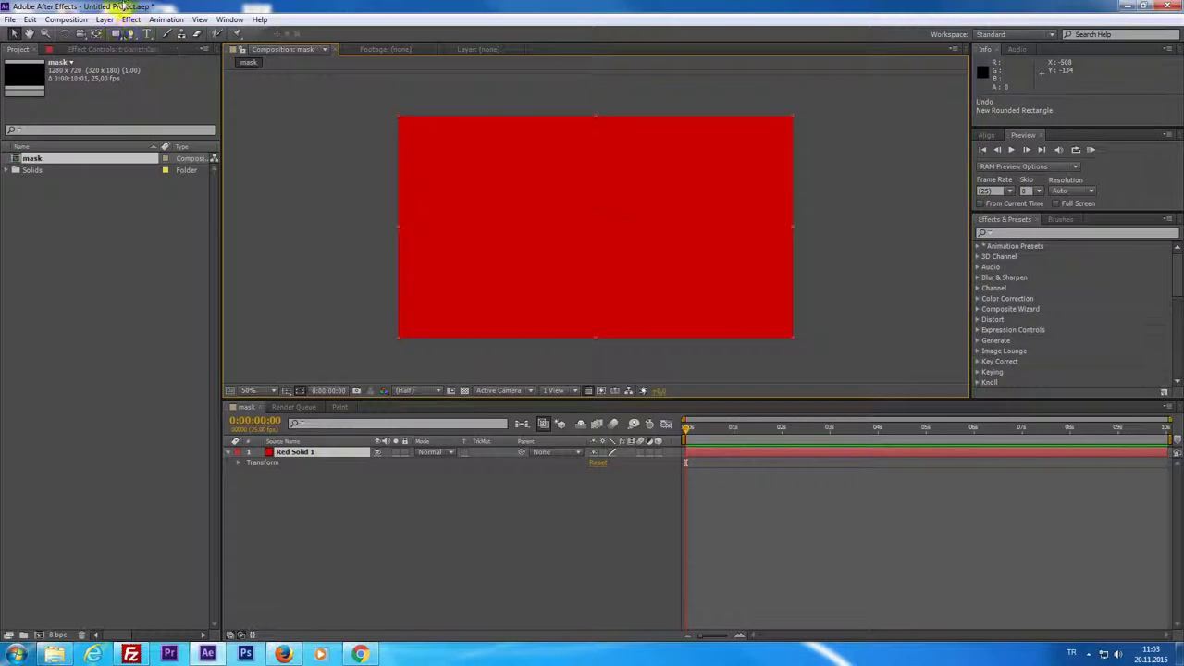
left_click_drag(115, 33, 167, 61)
left_click(552, 191)
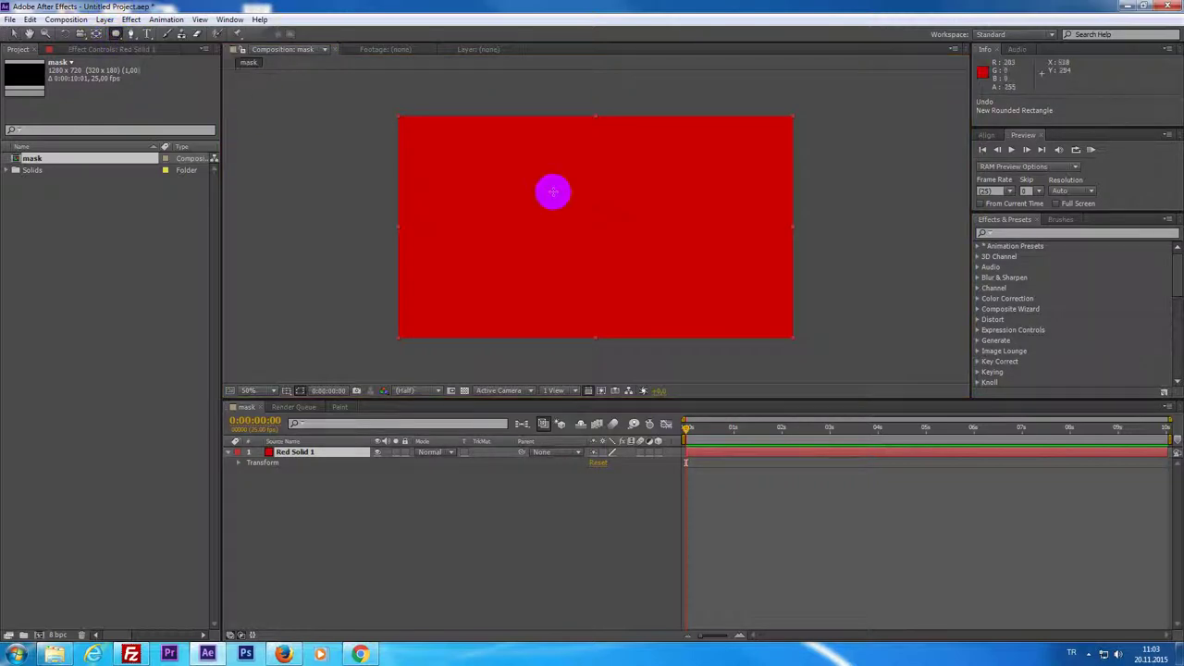
mouse_move(539, 175)
left_mouse_down()
mouse_move(619, 294)
mouse_move(752, 300)
left_mouse_up()
key("ctrl+z")
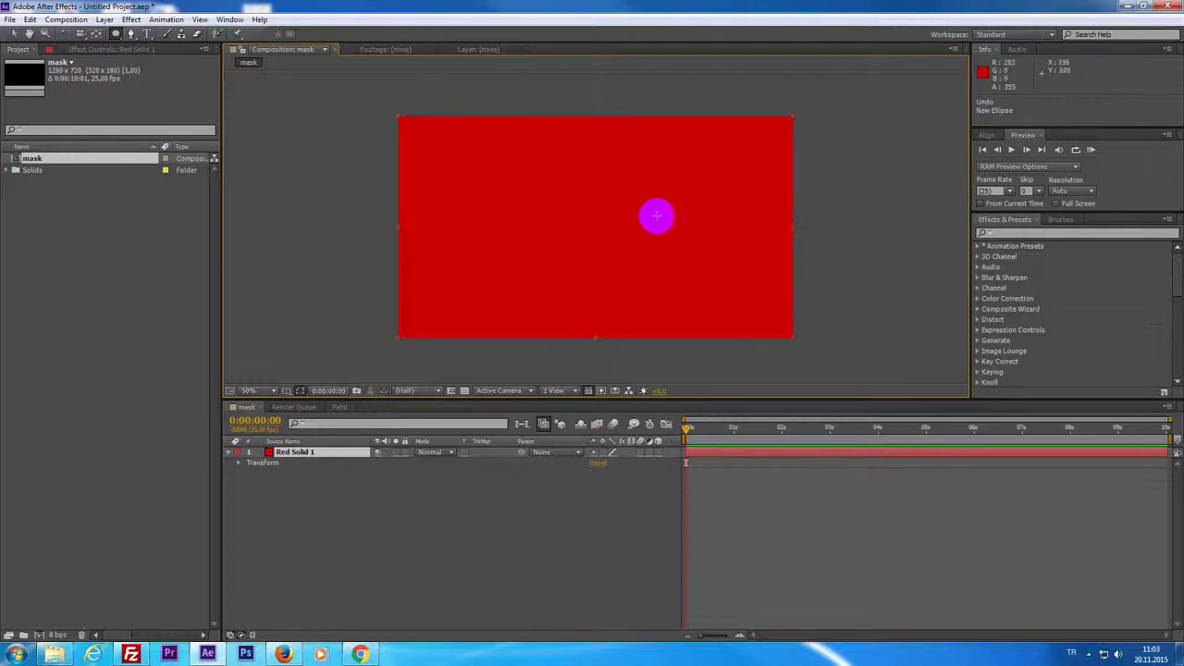
left_click_drag(552, 176, 694, 320)
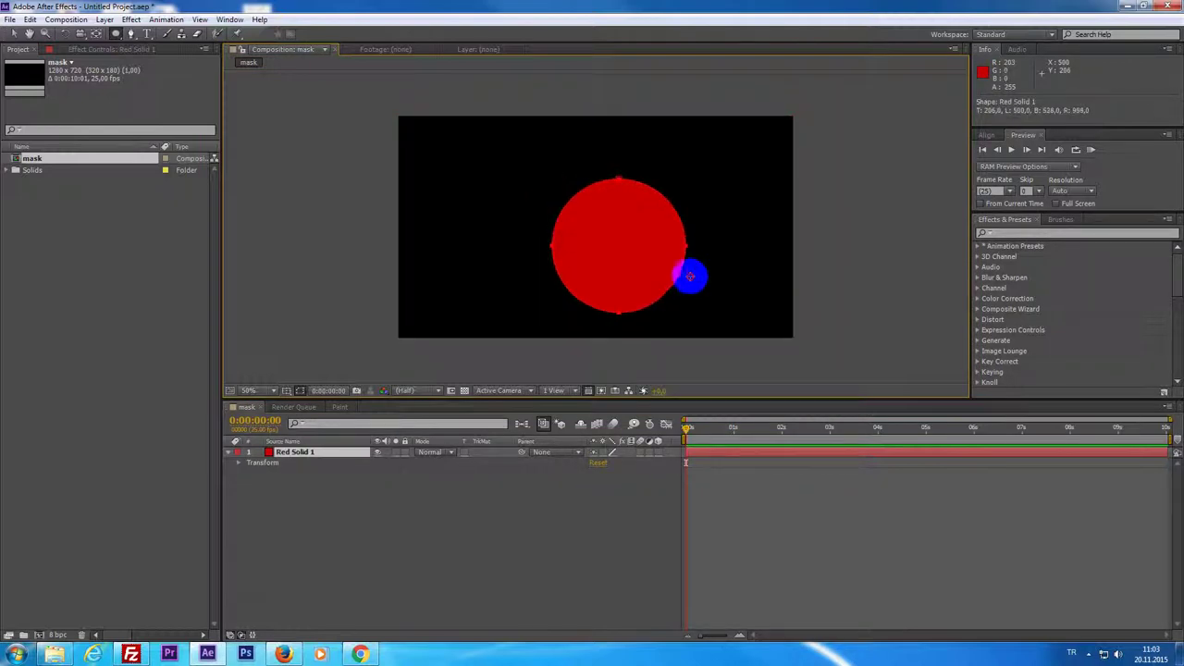
key("ctrl+z")
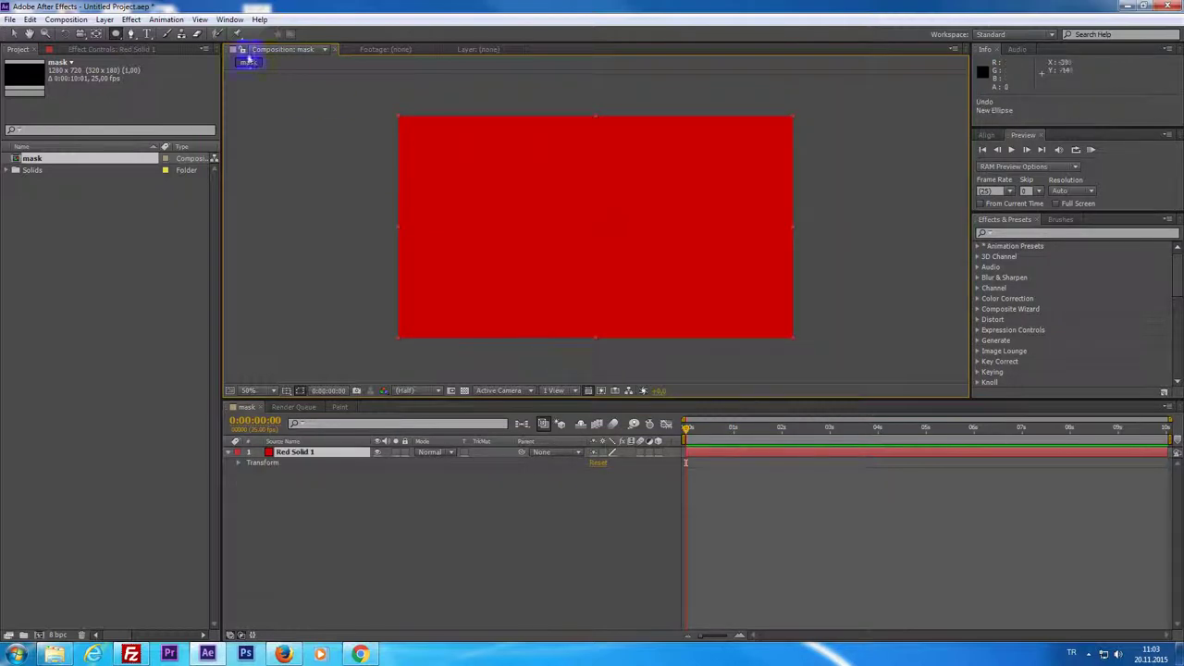
left_click(117, 34)
left_click(180, 80)
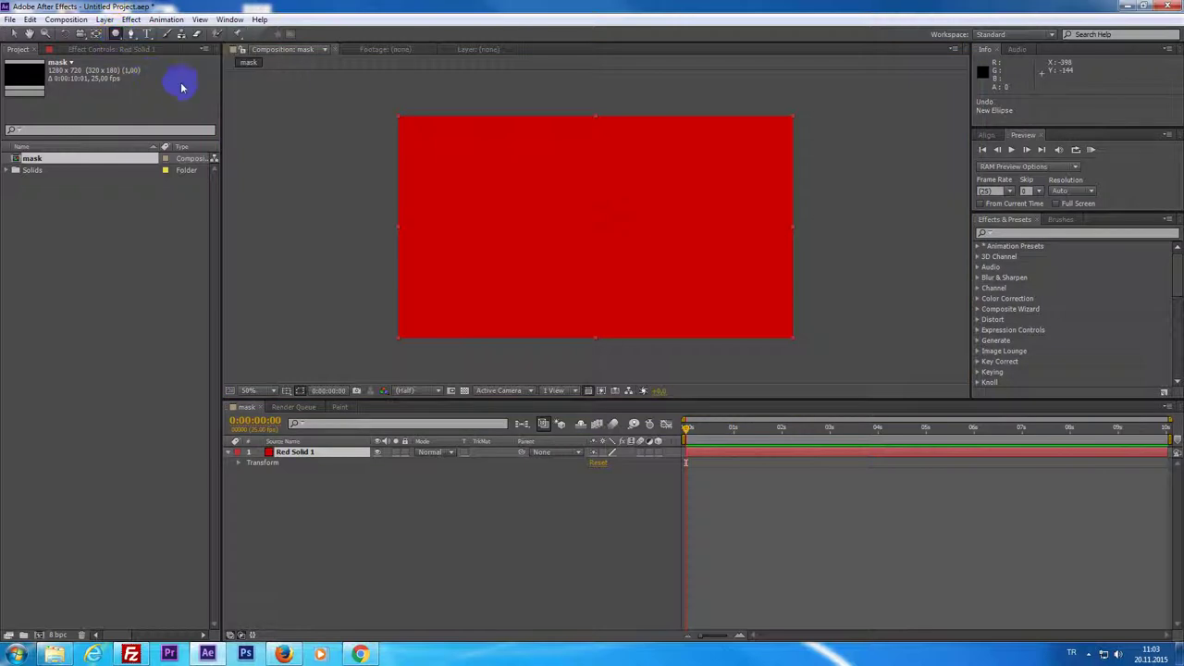
mouse_move(531, 174)
left_mouse_down()
mouse_move(594, 222)
mouse_move(579, 195)
left_mouse_up()
key("ctrl+z")
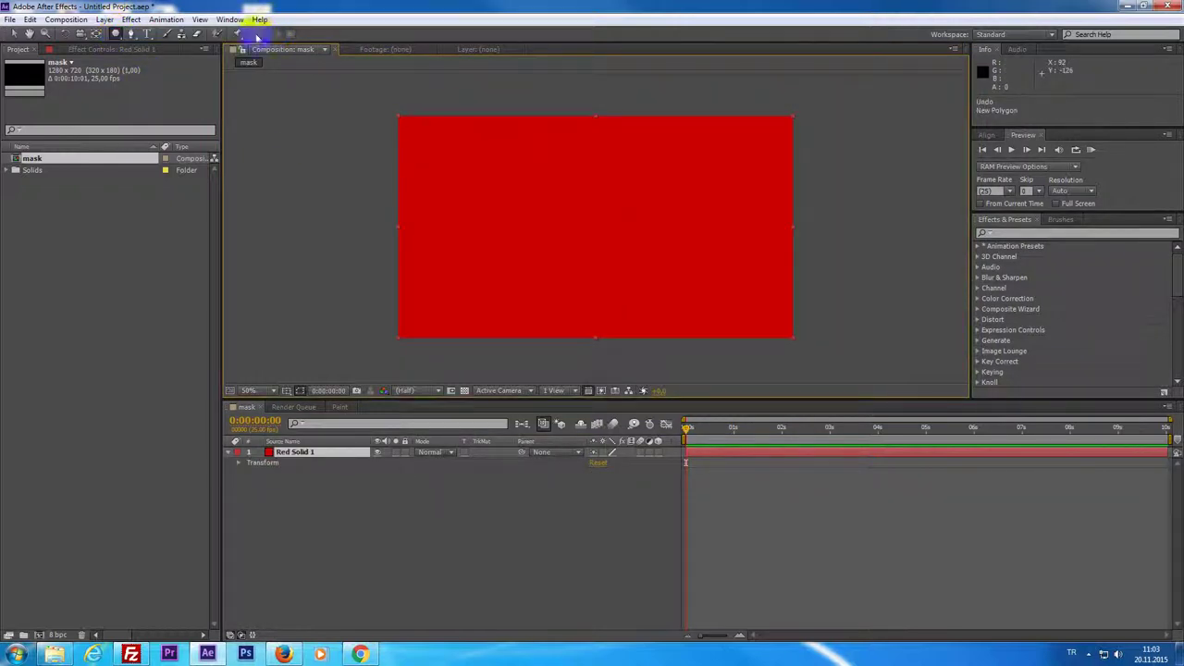
left_click(115, 35)
left_click(163, 87)
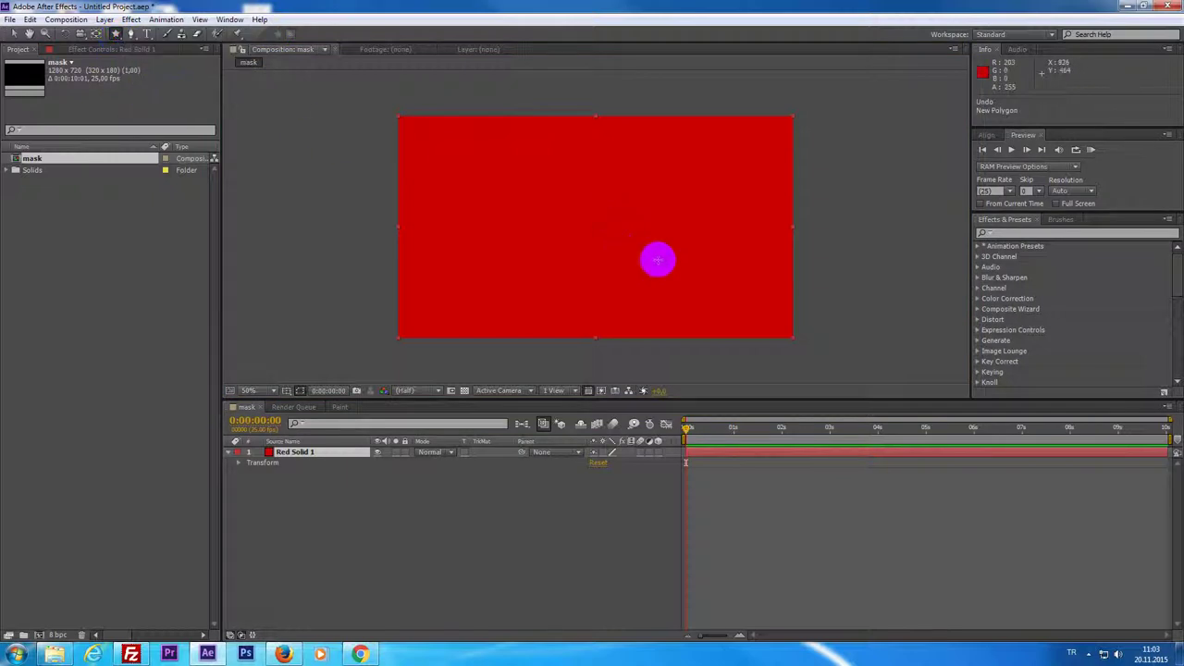
left_click_drag(565, 208, 643, 256)
key("ctrl+z")
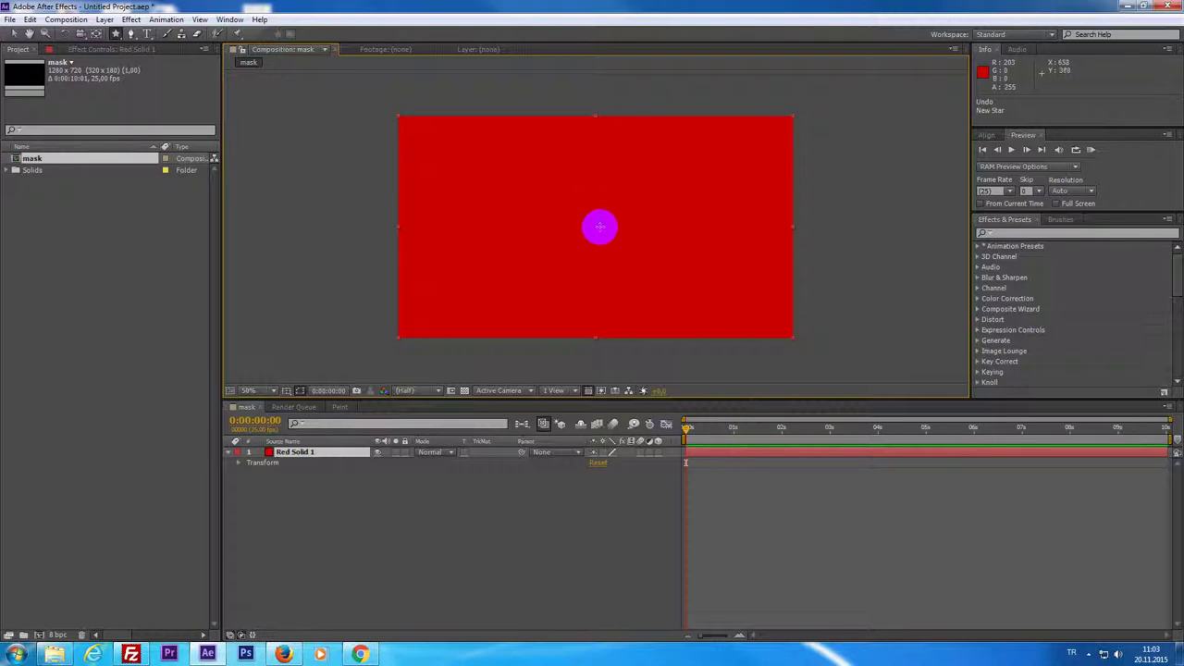
left_click(119, 38)
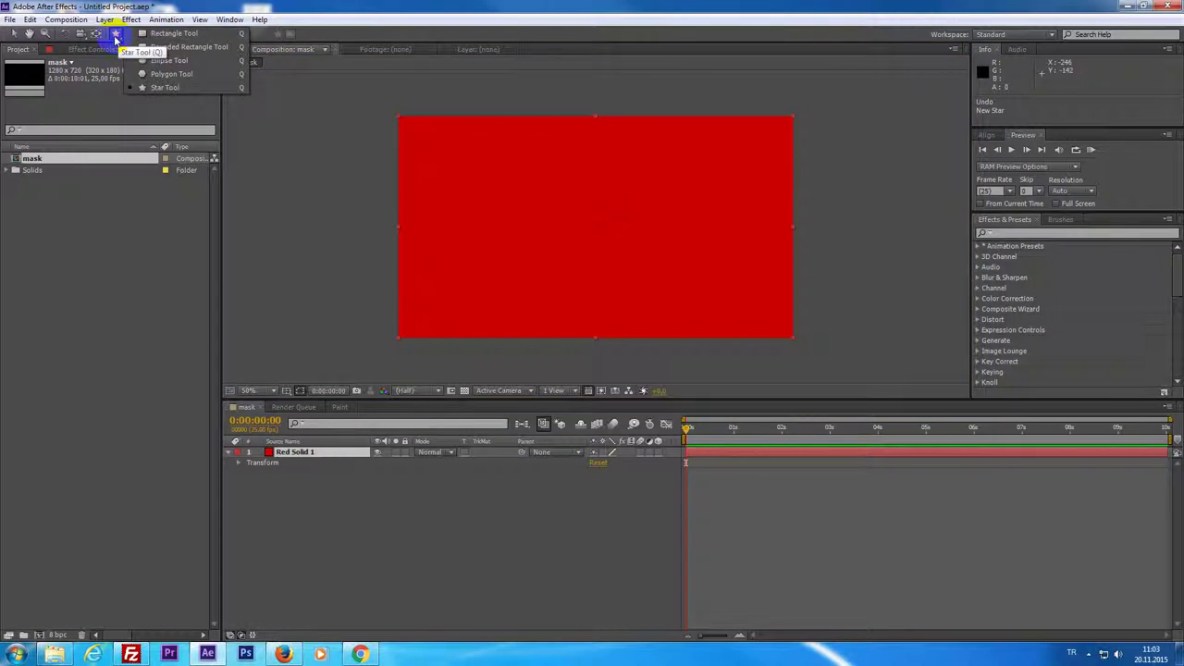
left_click(157, 34)
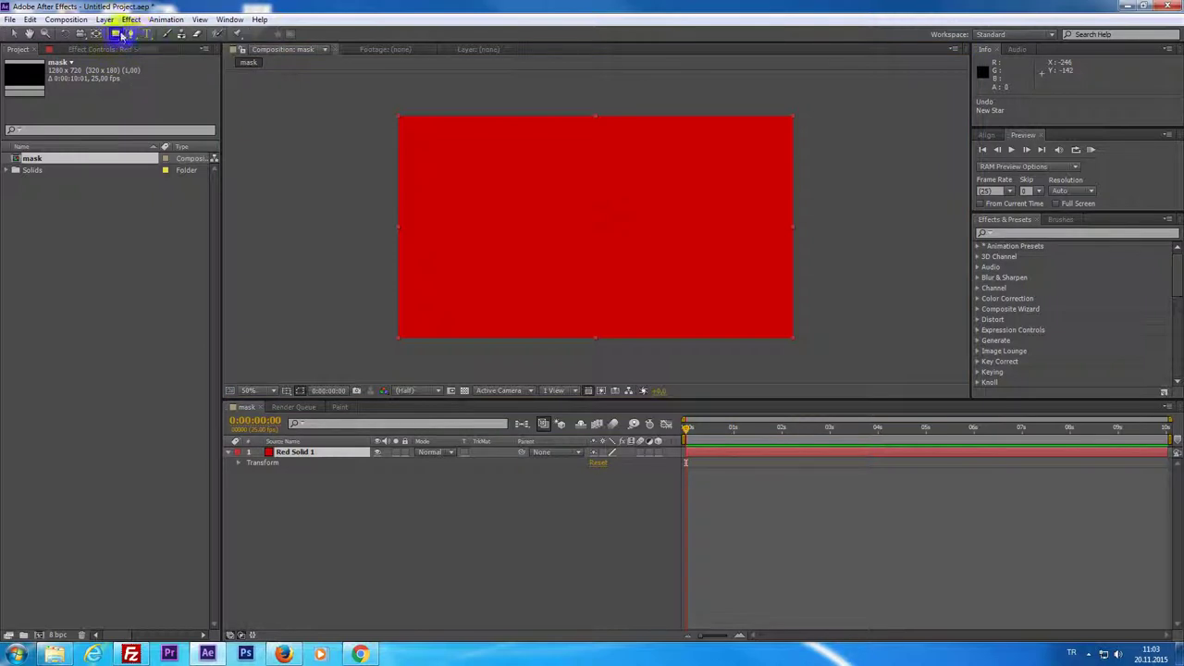
left_click(131, 35)
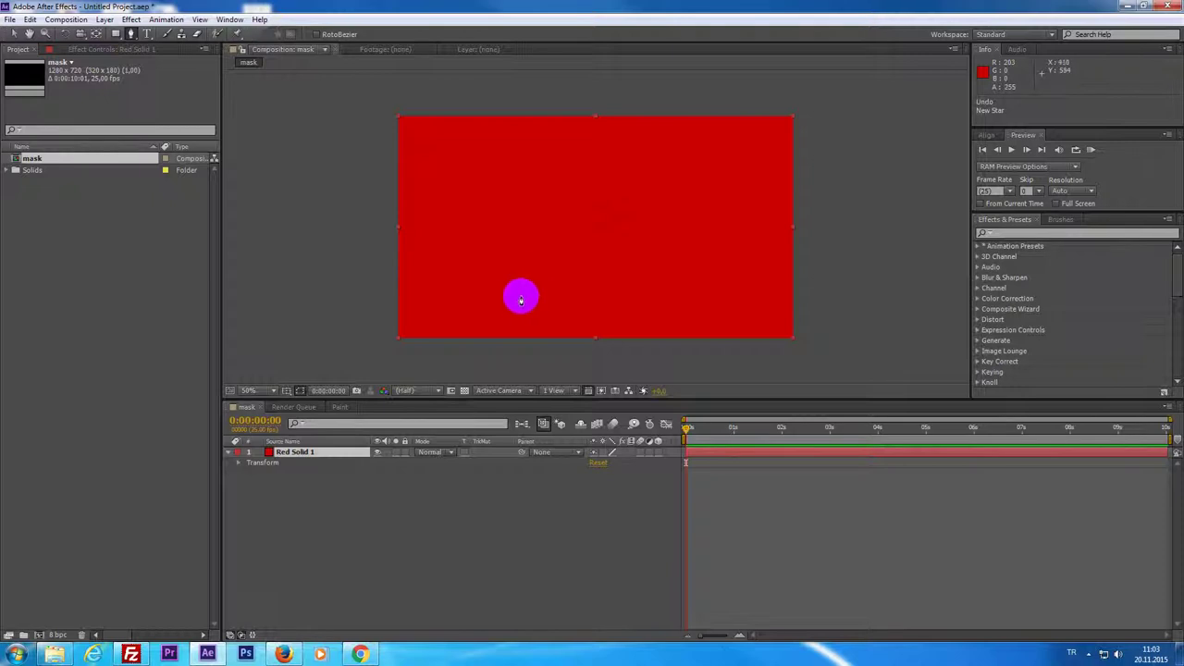
Step: Remove the old mask and begin a freeform Pen mask with points on the red solid
left_click(447, 289)
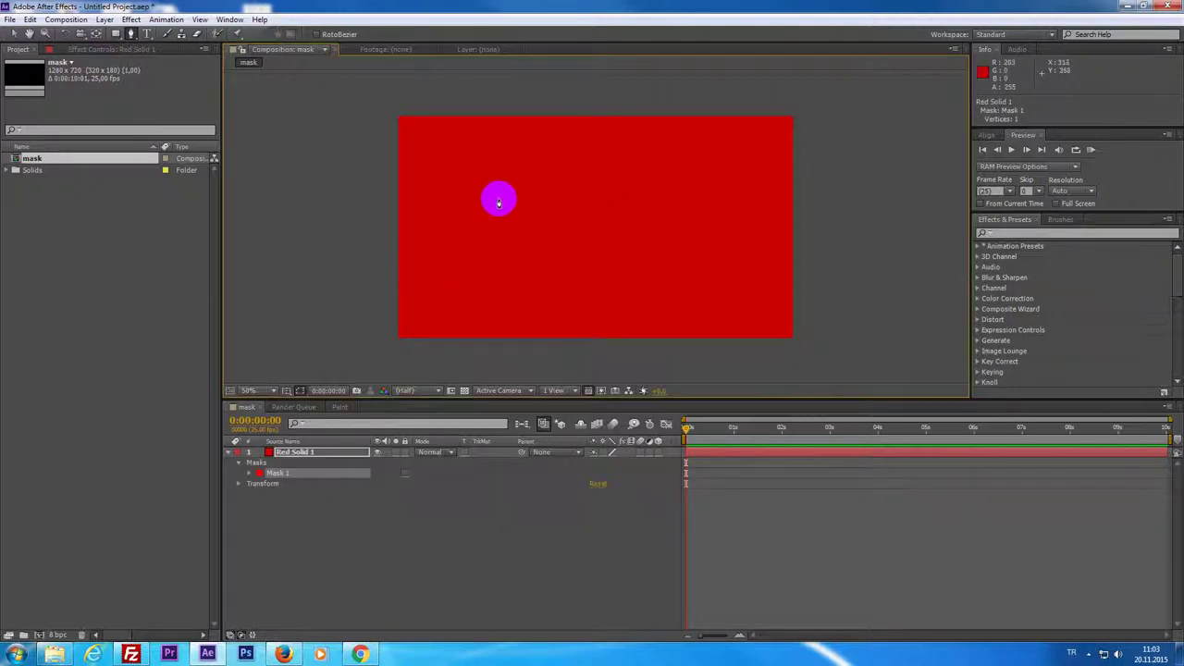
key("ctrl+z")
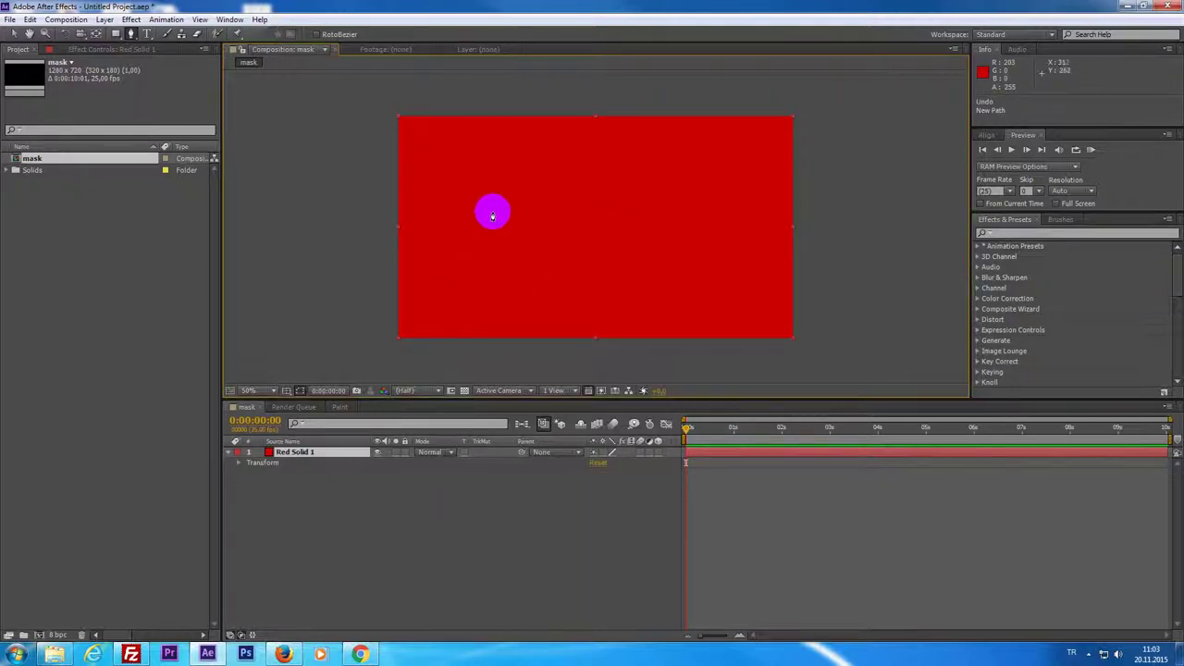
left_click(476, 301)
left_click(457, 193)
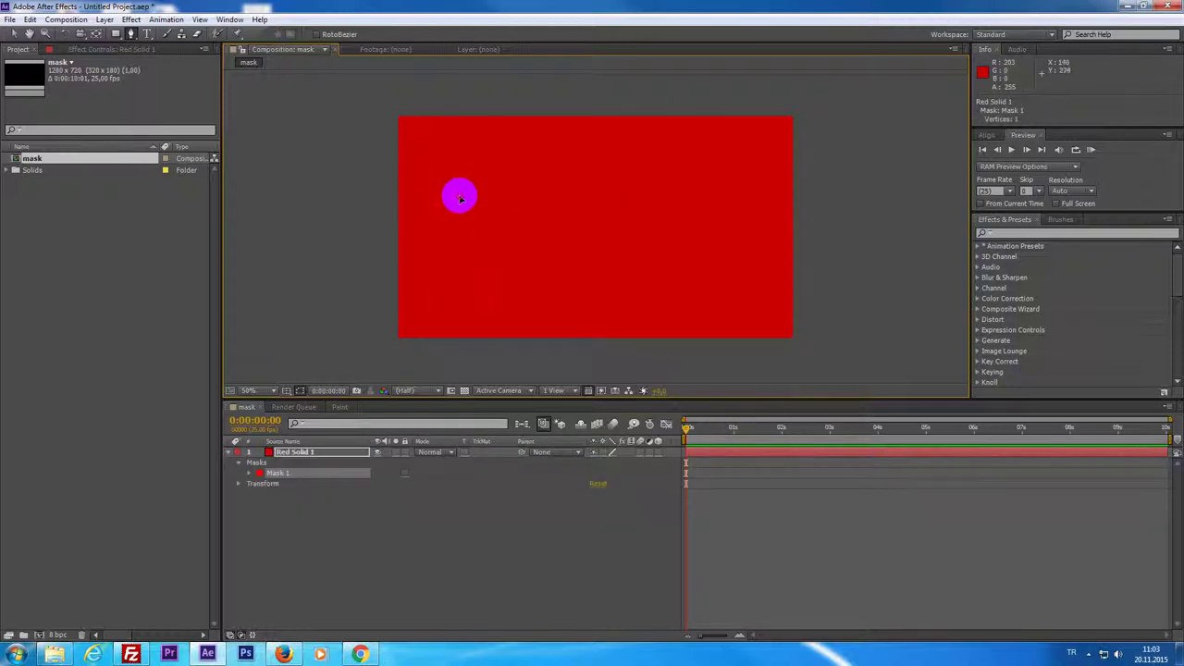
left_click(537, 180)
left_click(637, 251)
Step: Finish the freeform outline, undo its last vertex, and open Mask 1's colour settings
left_click(519, 298)
left_click(491, 306)
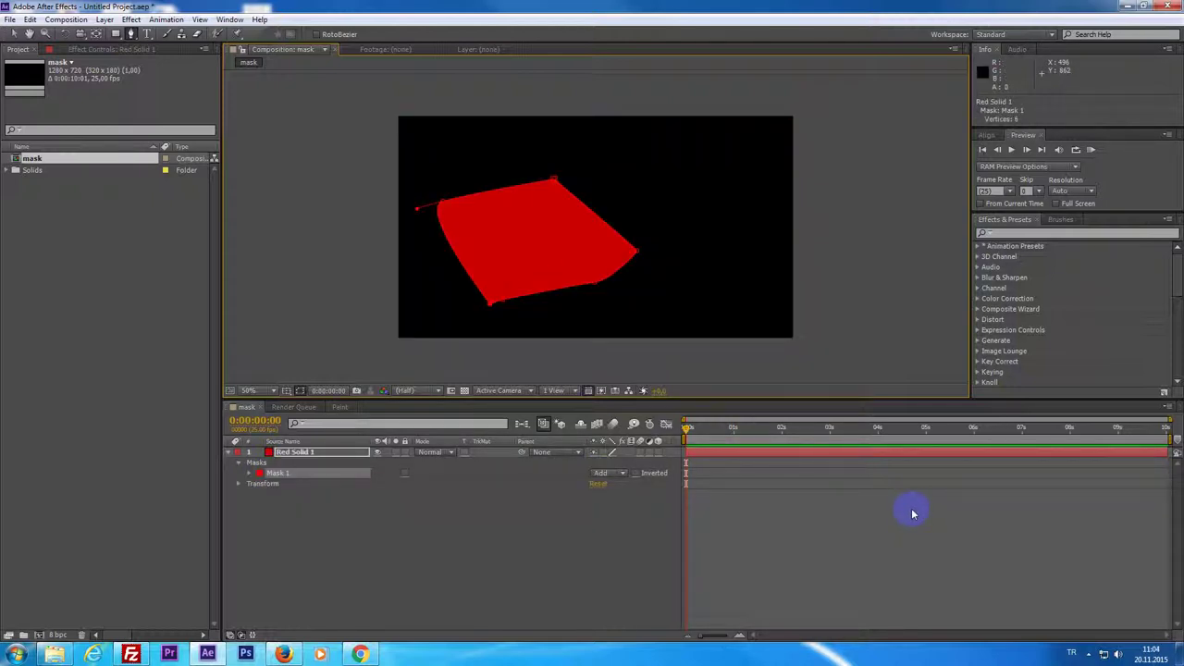
key("ctrl+z")
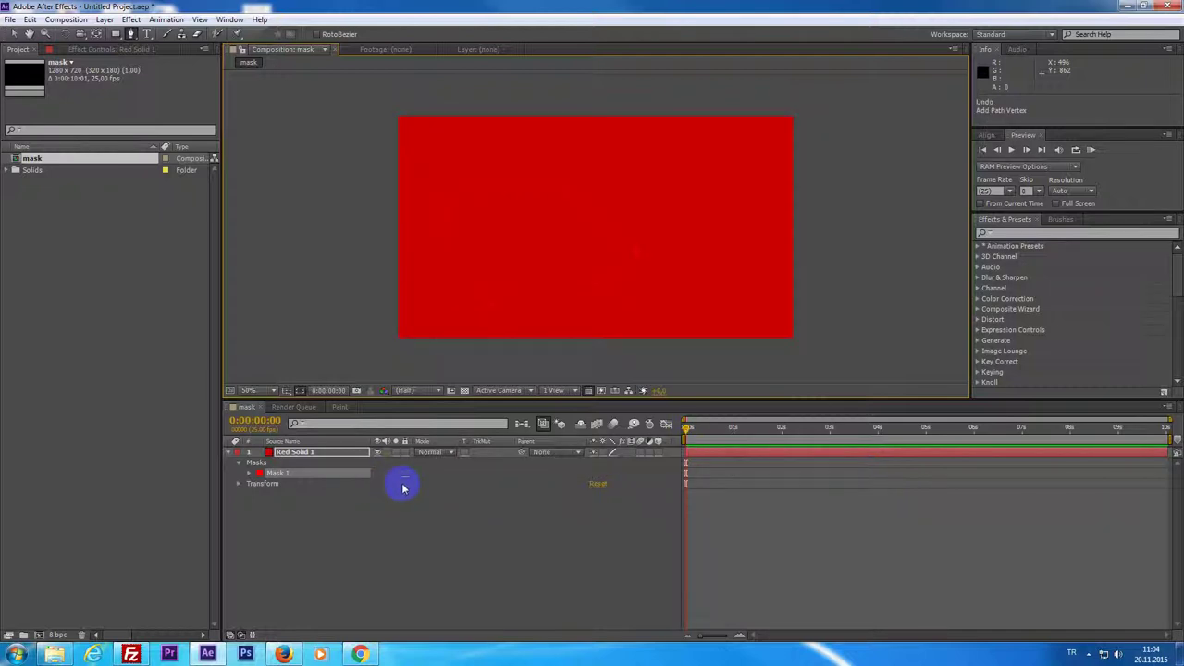
left_click(259, 474)
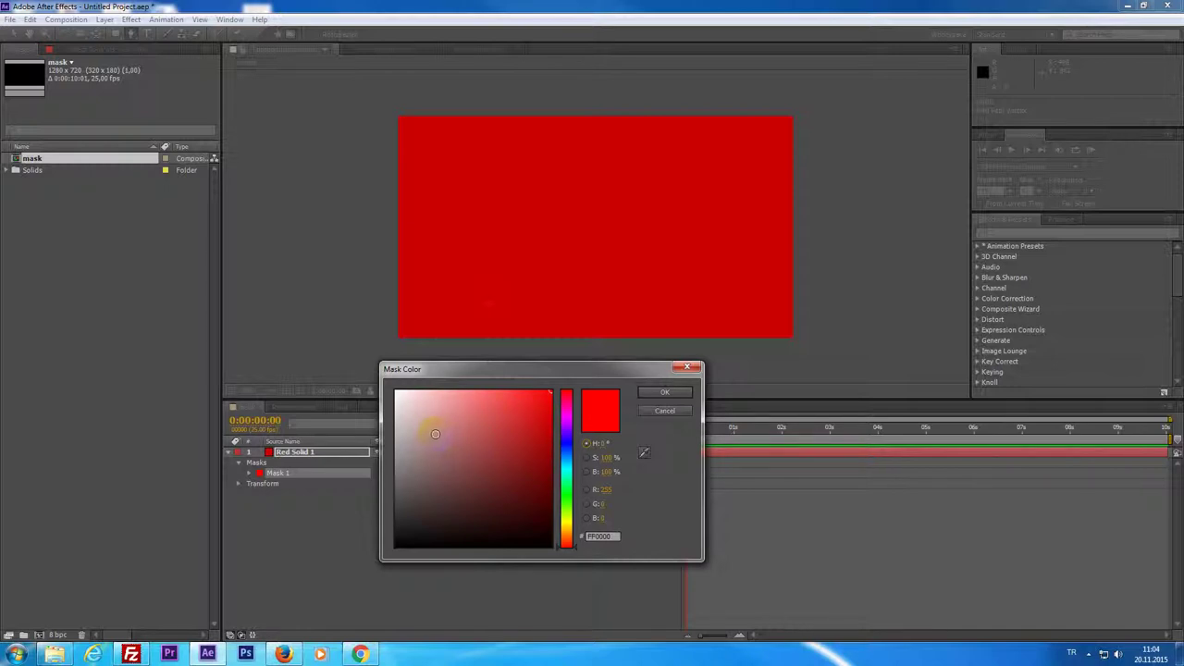
Step: Set Mask 1's colour to white and start a new freeform Pen path on the solid
left_click(396, 391)
left_click(661, 392)
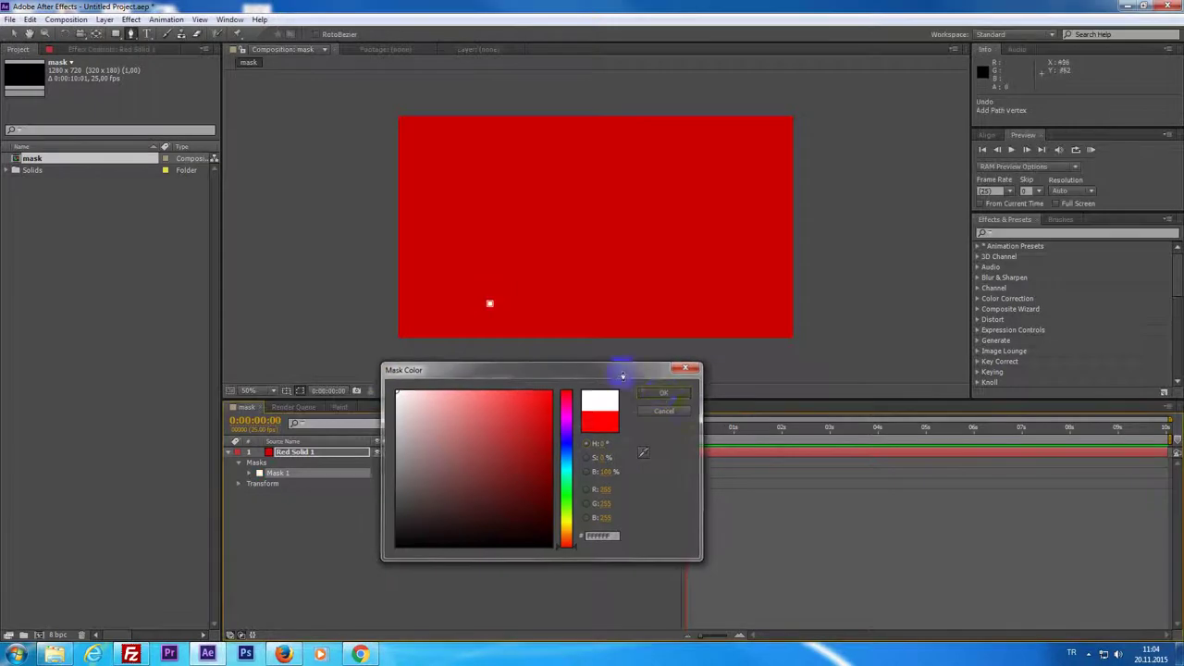
left_click_drag(473, 197, 545, 201)
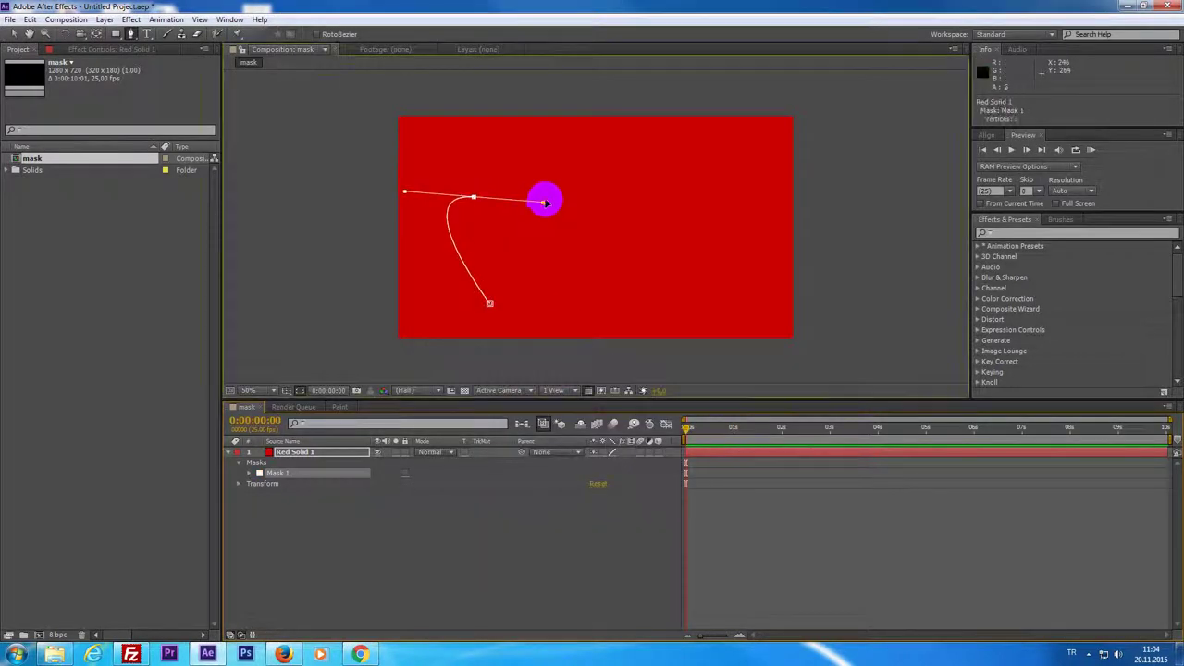
left_click(595, 172)
left_click(650, 168)
left_click(705, 218)
left_click(682, 259)
left_click_drag(731, 274, 763, 250)
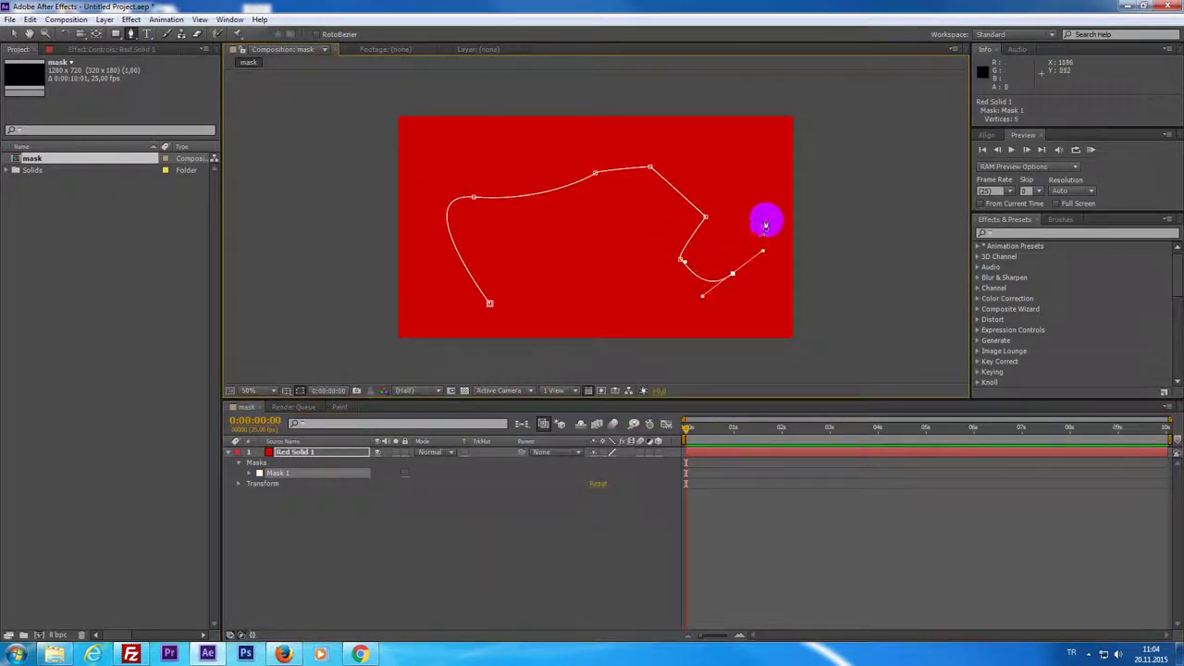
Step: Finish the freeform path, undo its closing, and delete Mask 1 from Red Solid 1
left_click(759, 166)
left_click(777, 295)
left_click(650, 331)
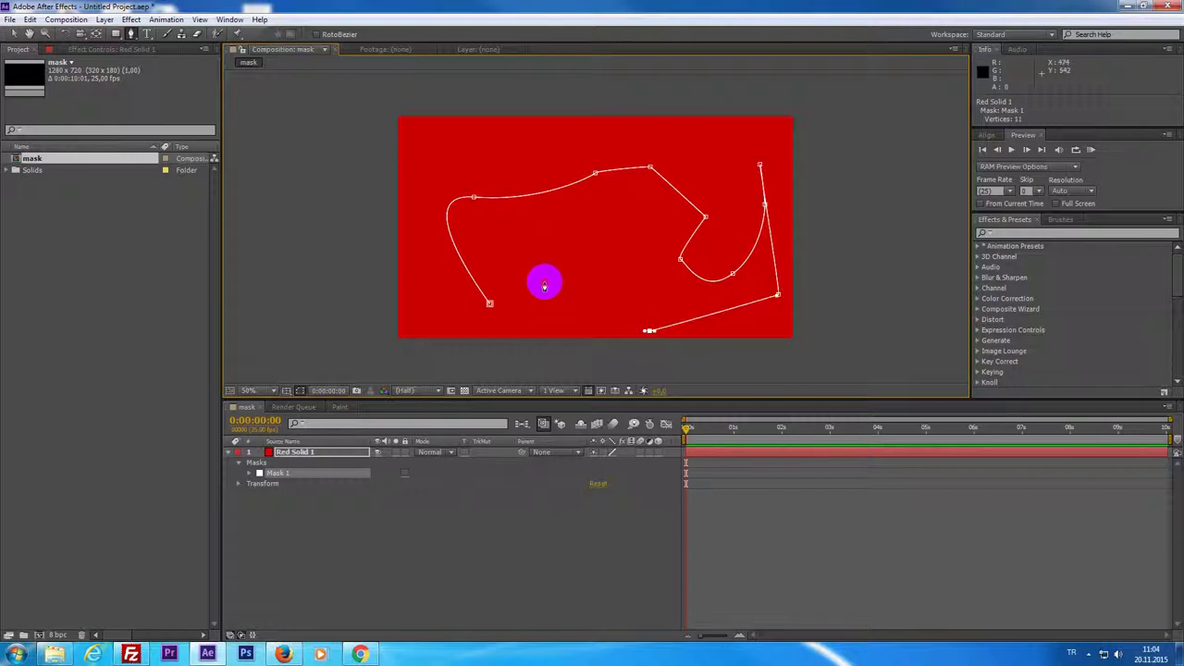
left_click(544, 281)
left_click(537, 252)
left_click(506, 267)
left_click(489, 302)
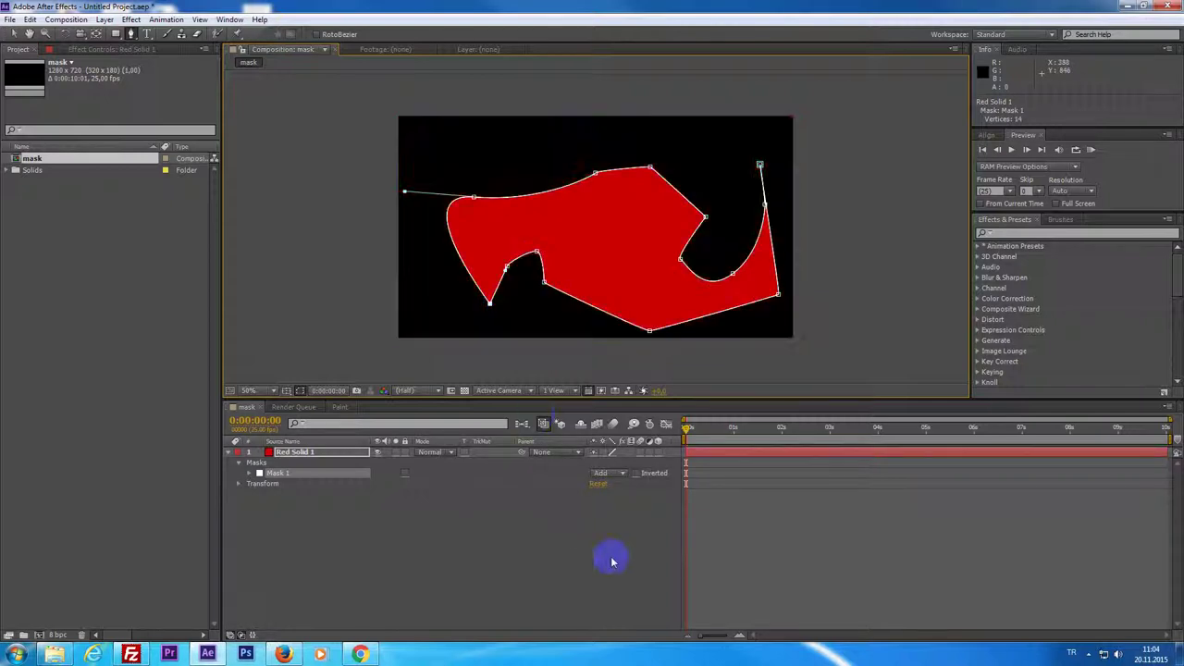
key("ctrl+z")
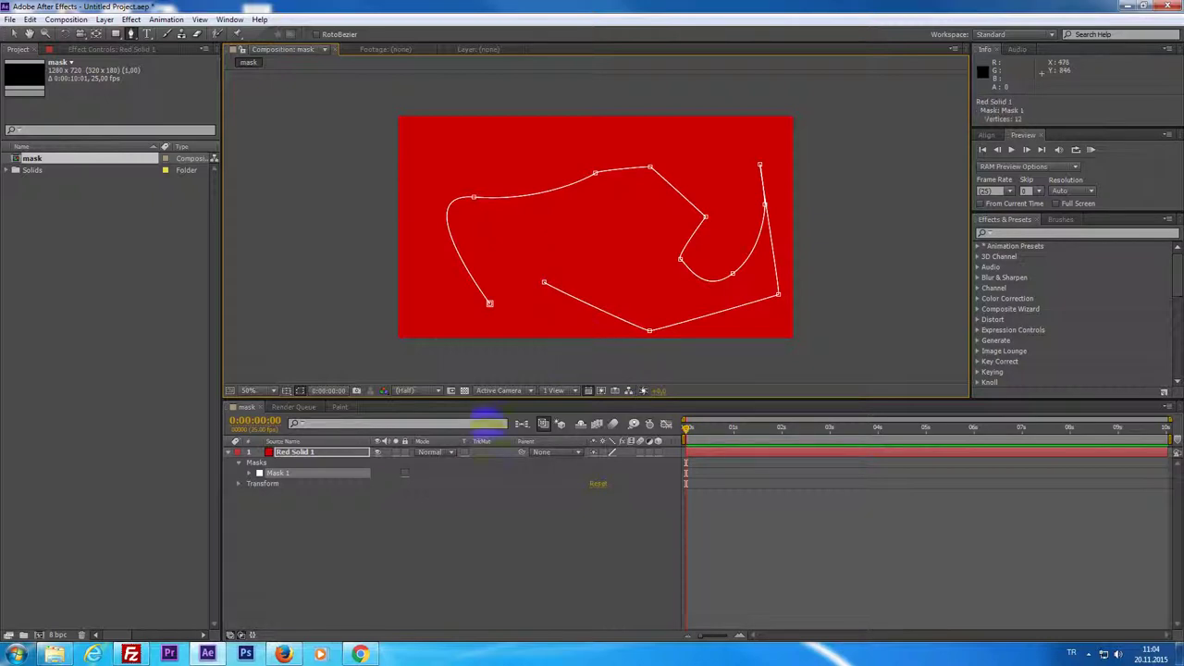
key("Delete")
left_click(696, 429)
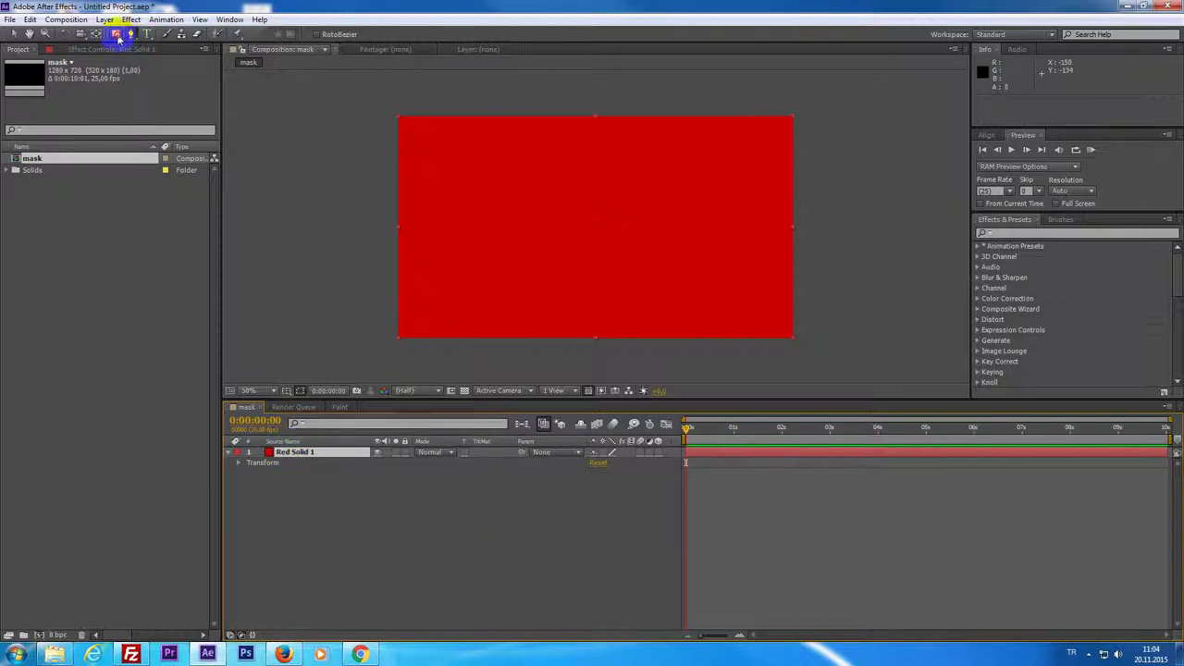
Step: Draw a rectangular mask across the solid's middle and reveal Mask 1's path, feather, opacity and expansion
left_click_drag(116, 34, 148, 45)
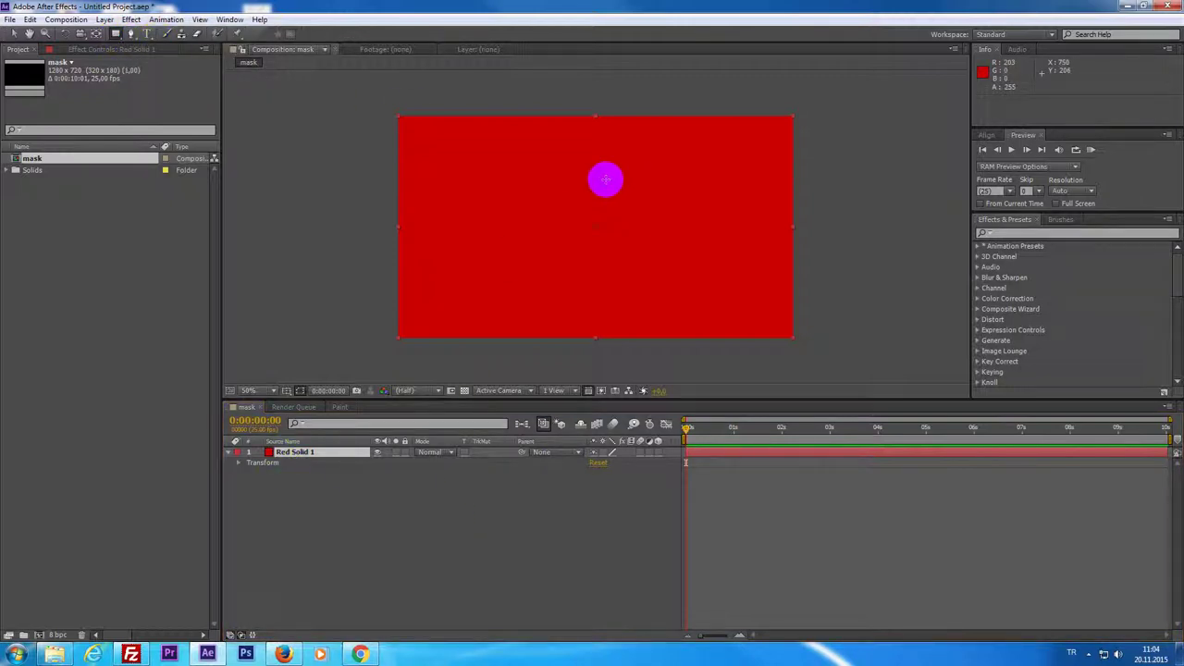
left_click_drag(485, 183, 738, 280)
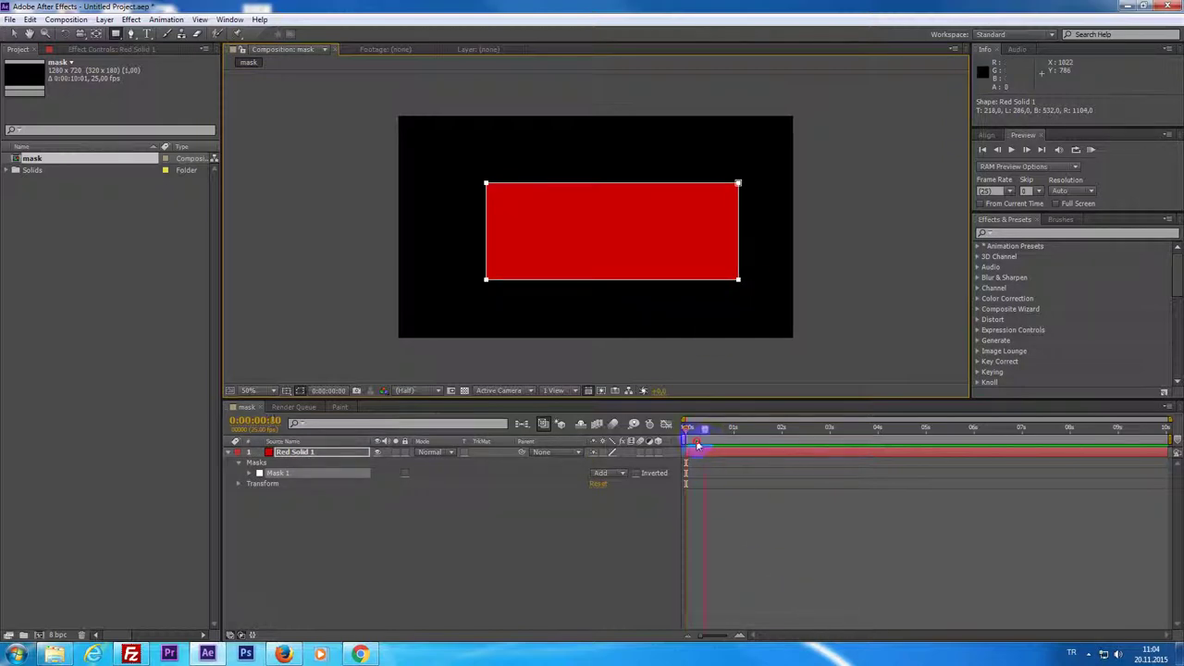
left_click_drag(698, 446, 664, 440)
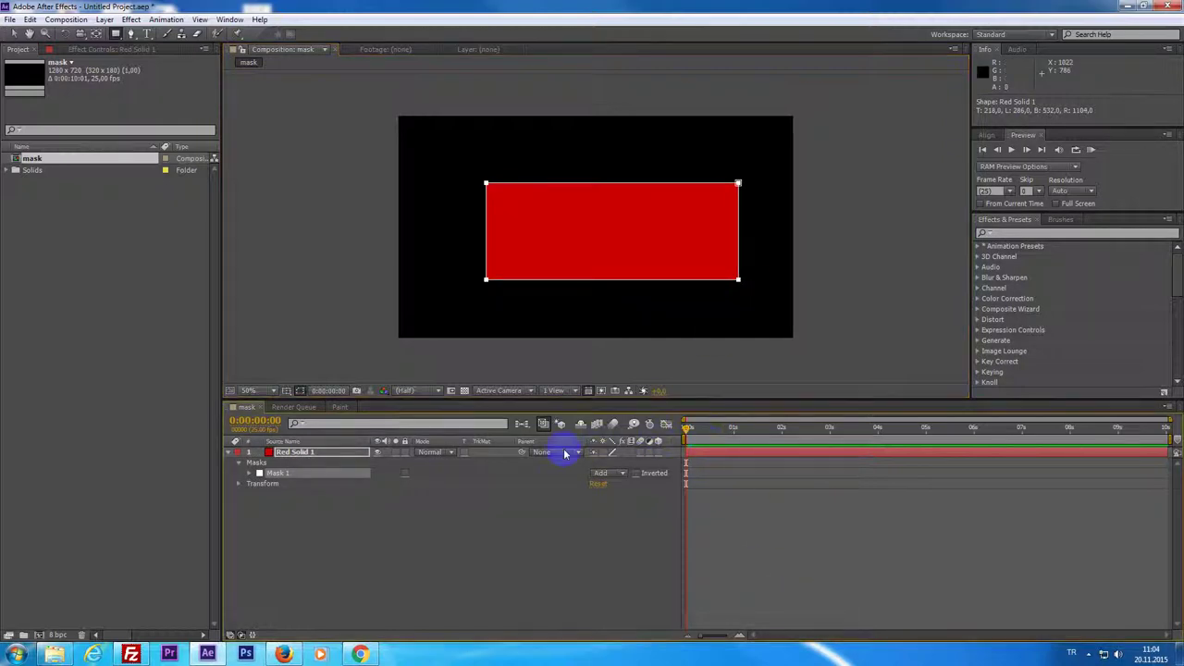
left_click(263, 462)
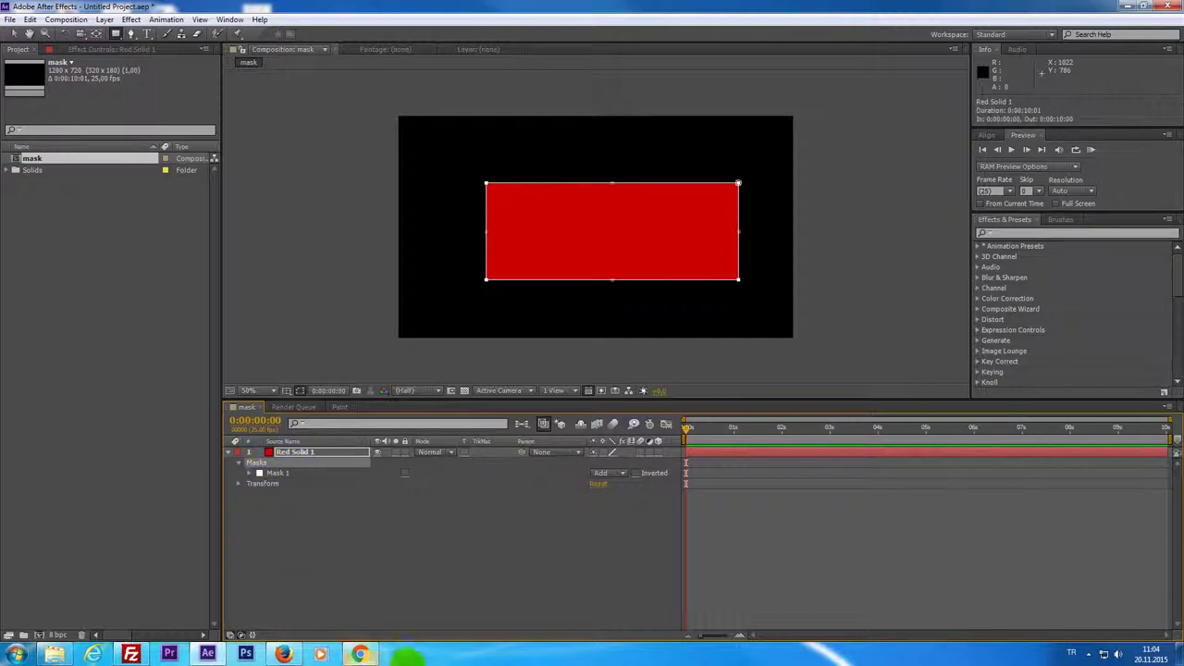
left_click(229, 452)
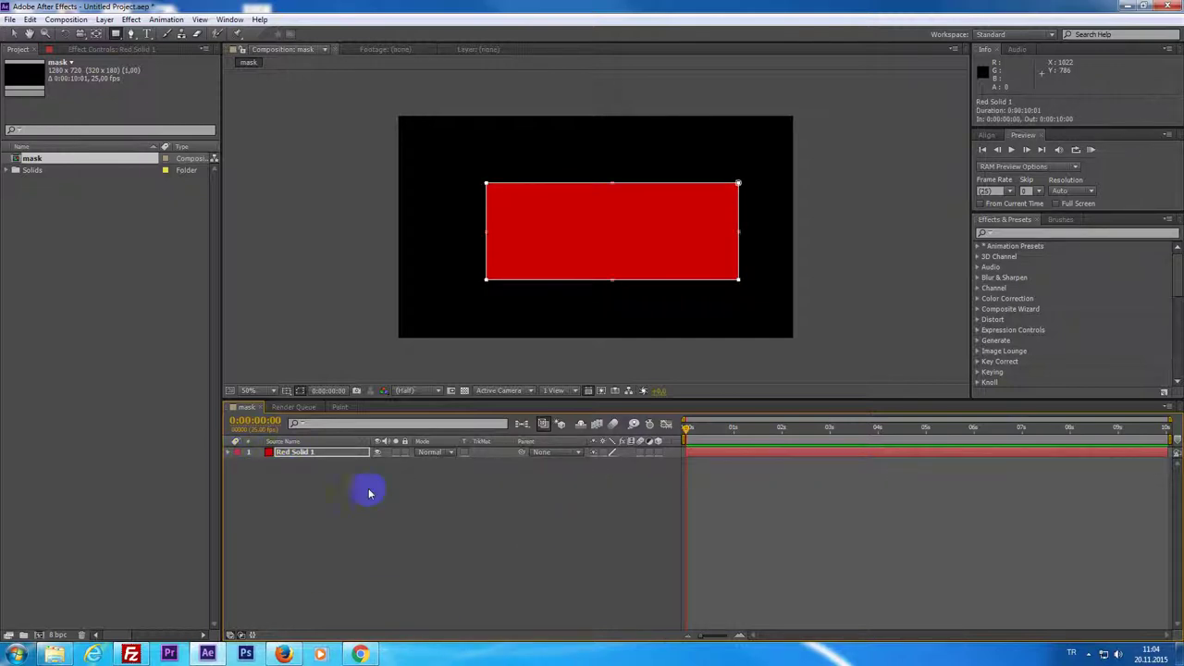
left_click(230, 453)
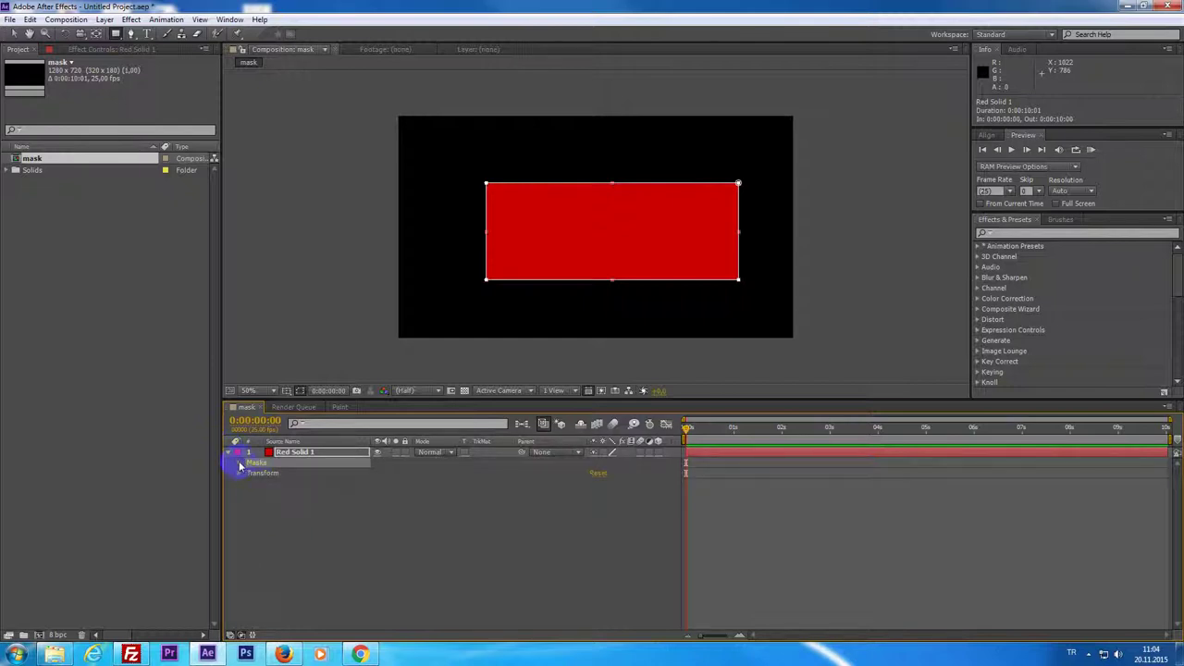
left_click(247, 473)
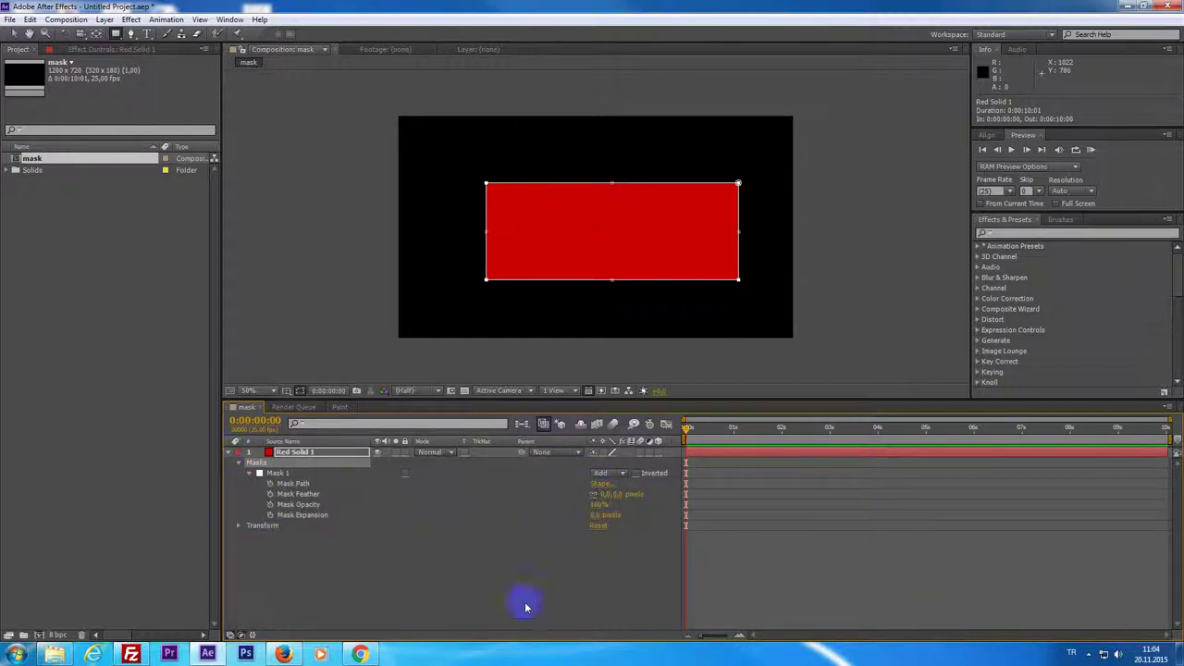
left_click(269, 484)
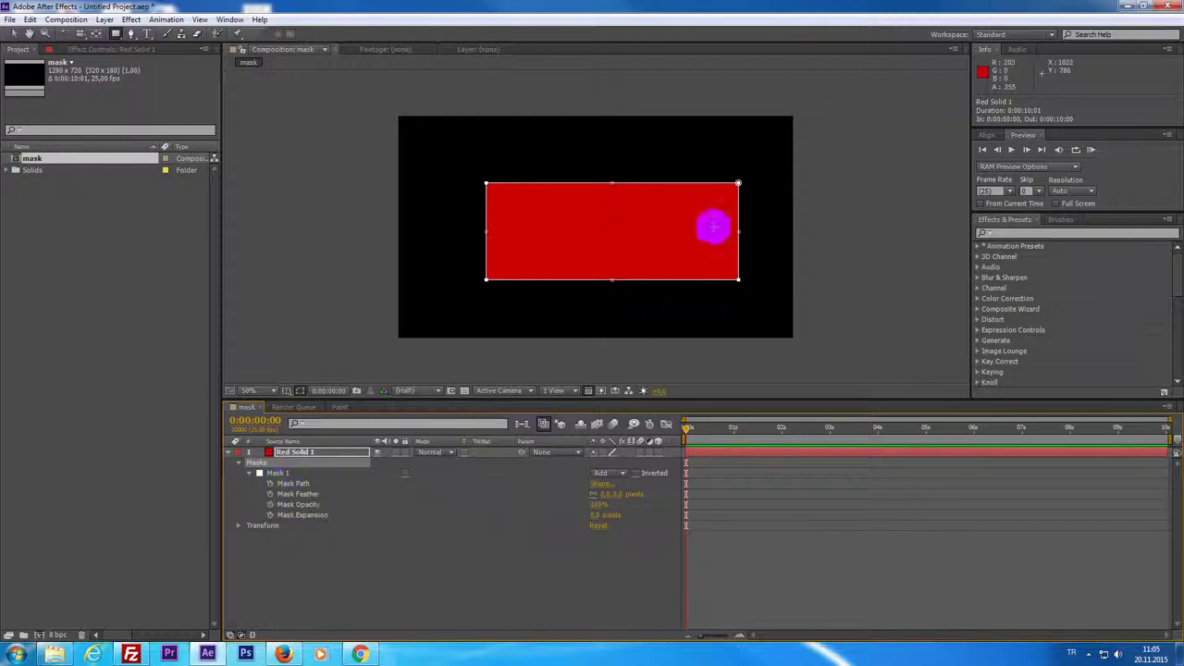
Step: Adjust the rectangle mask's right edge and top-right corner with Free Transform
left_click(749, 179)
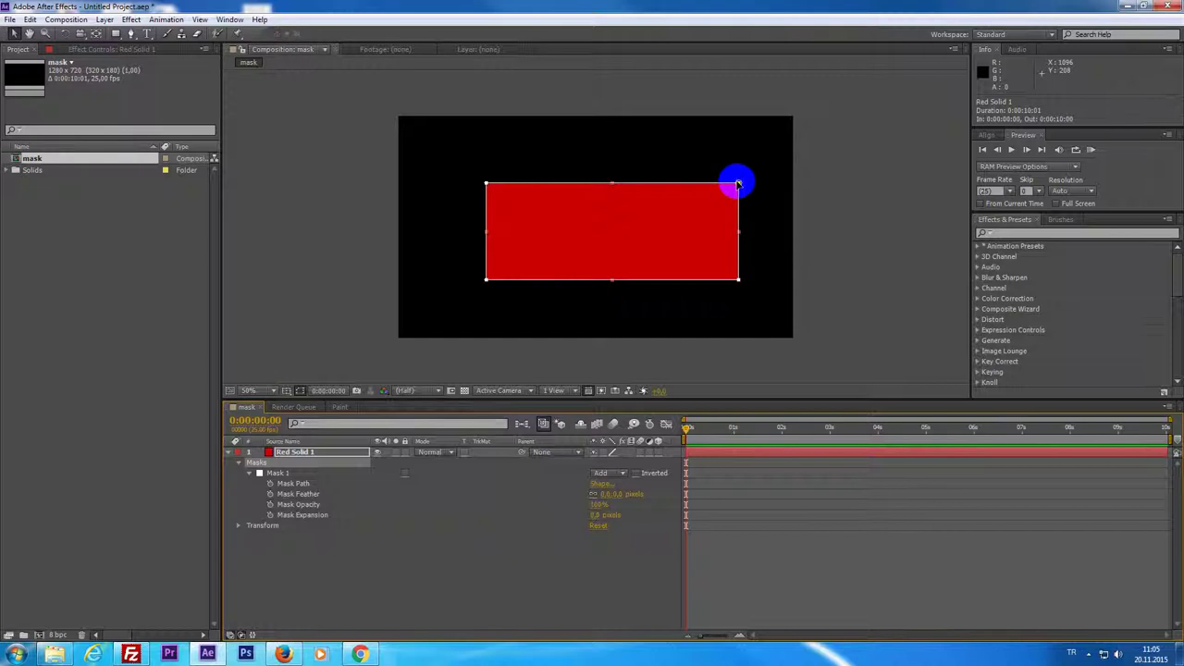
left_click(738, 280)
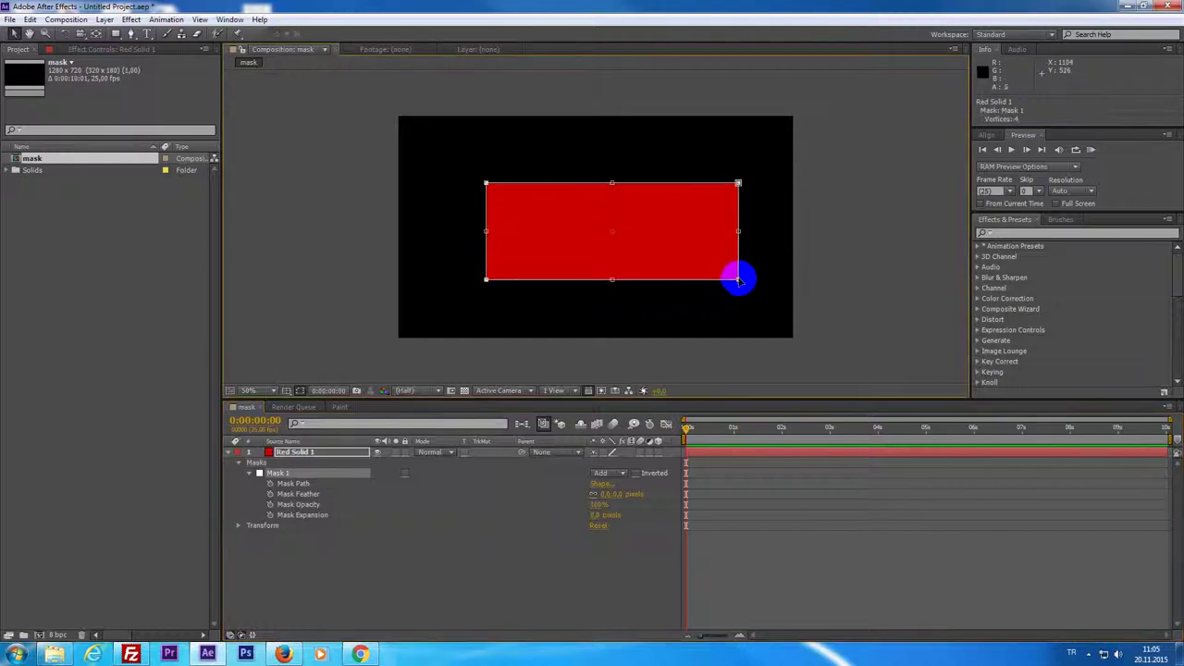
left_click(529, 176)
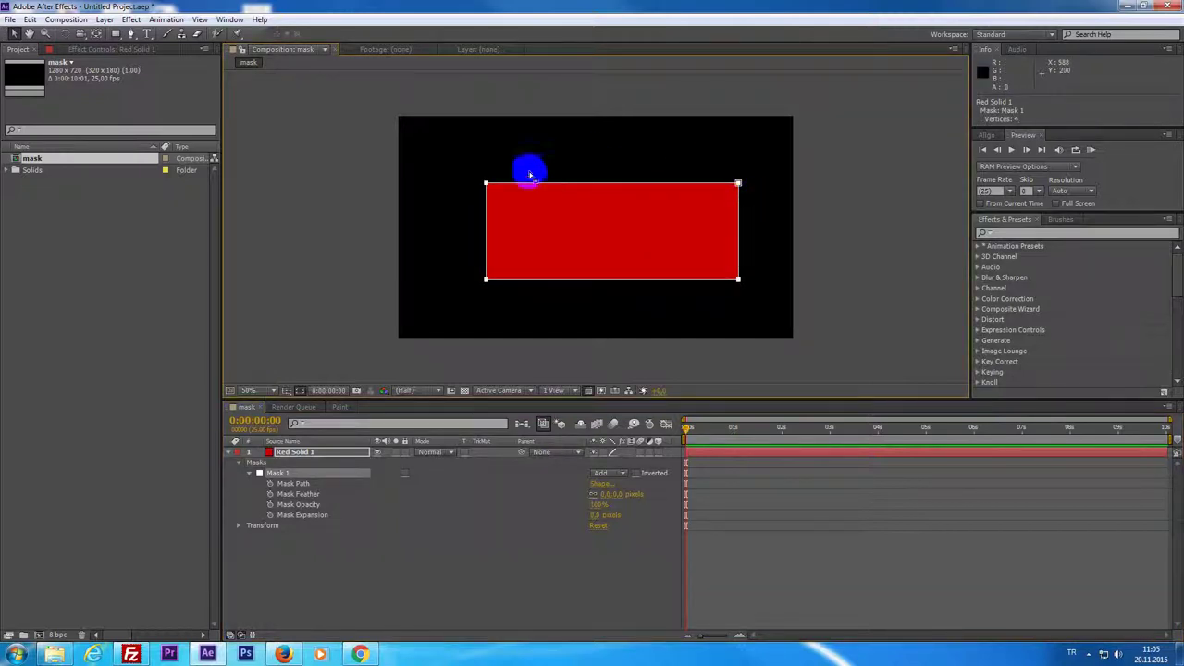
left_click(270, 483)
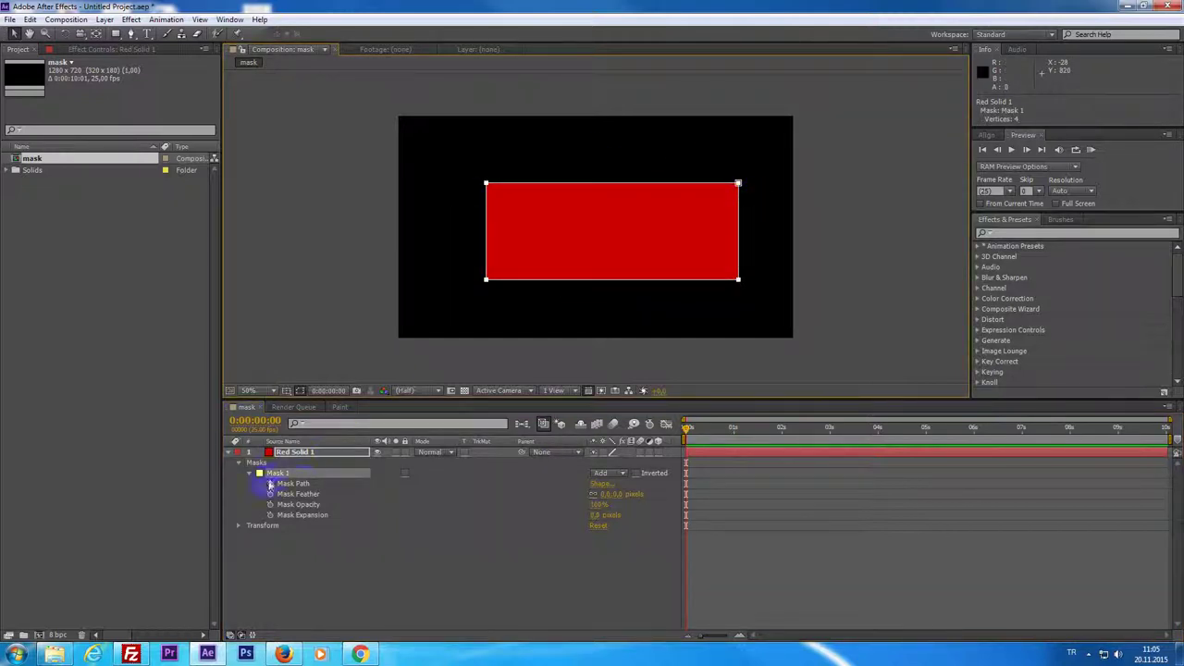
double_click(738, 182)
left_click_drag(738, 231, 728, 251)
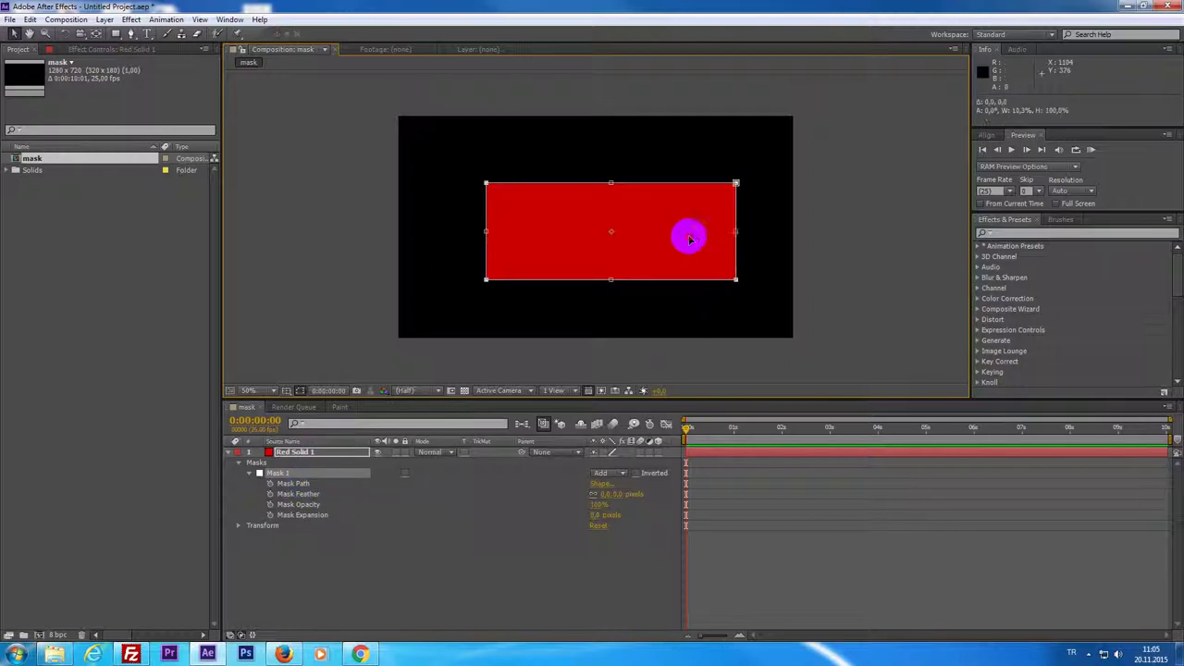
left_click_drag(728, 251, 737, 250)
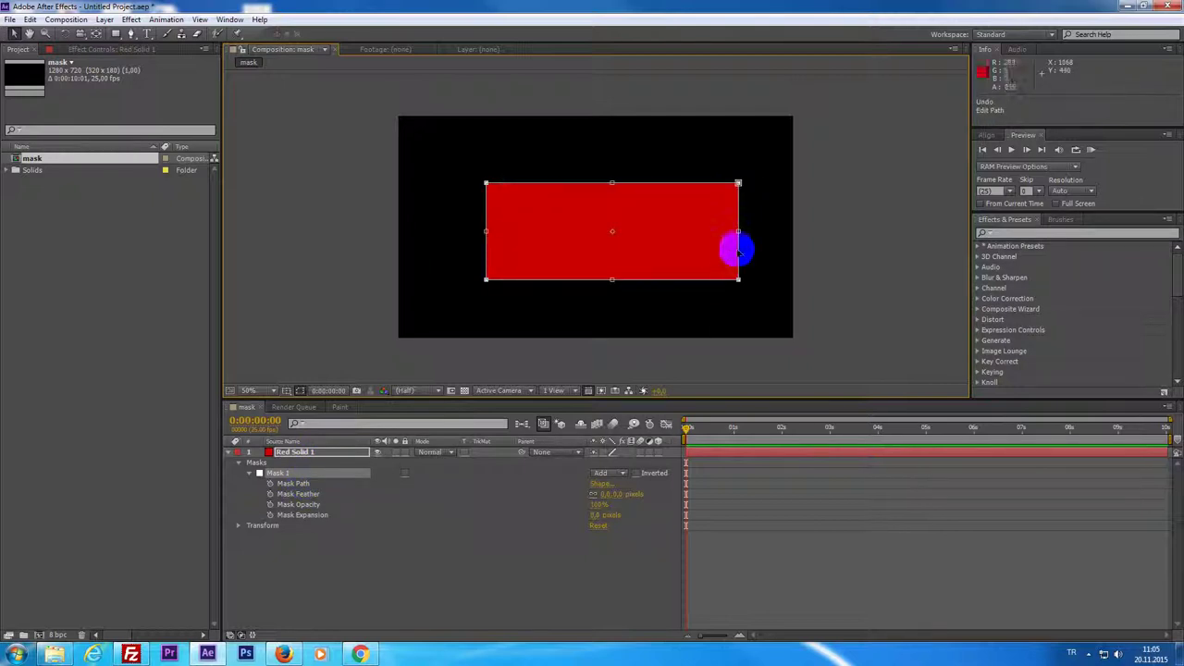
double_click(738, 183)
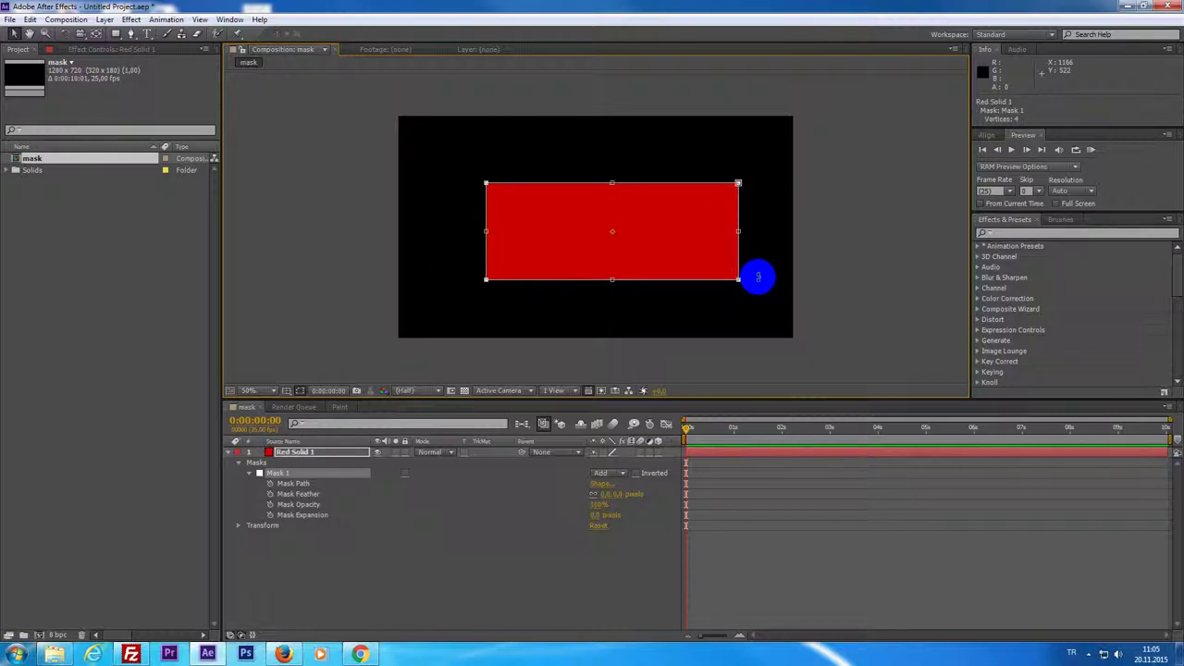
double_click(759, 275)
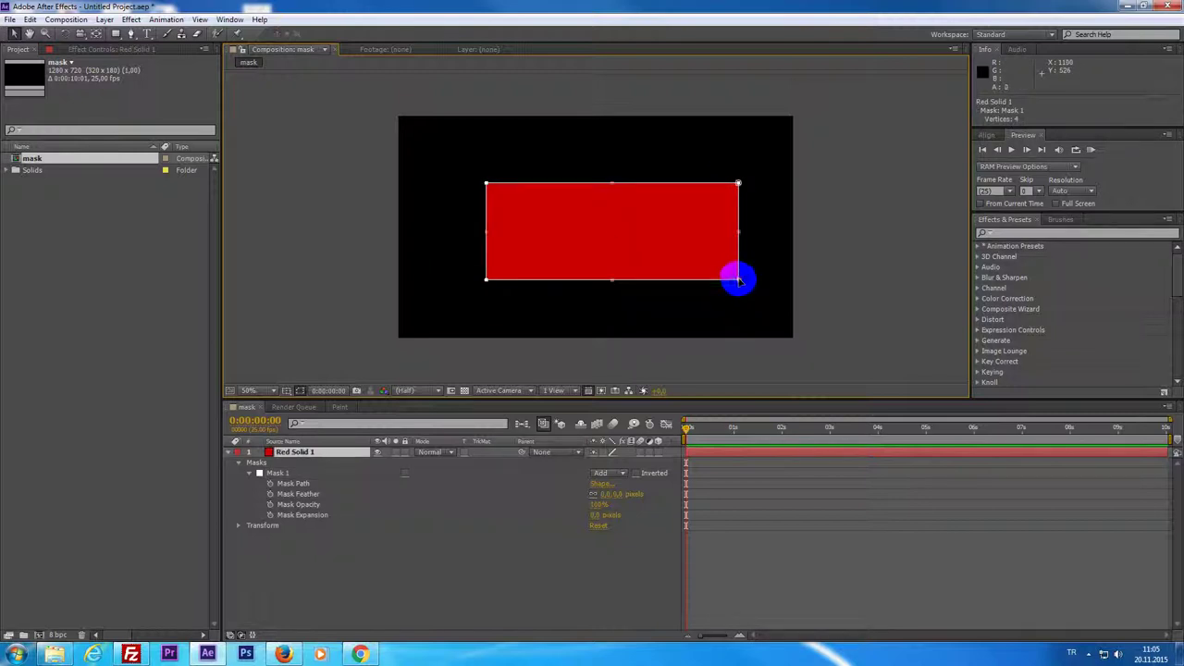
left_click(739, 279)
left_click(737, 183)
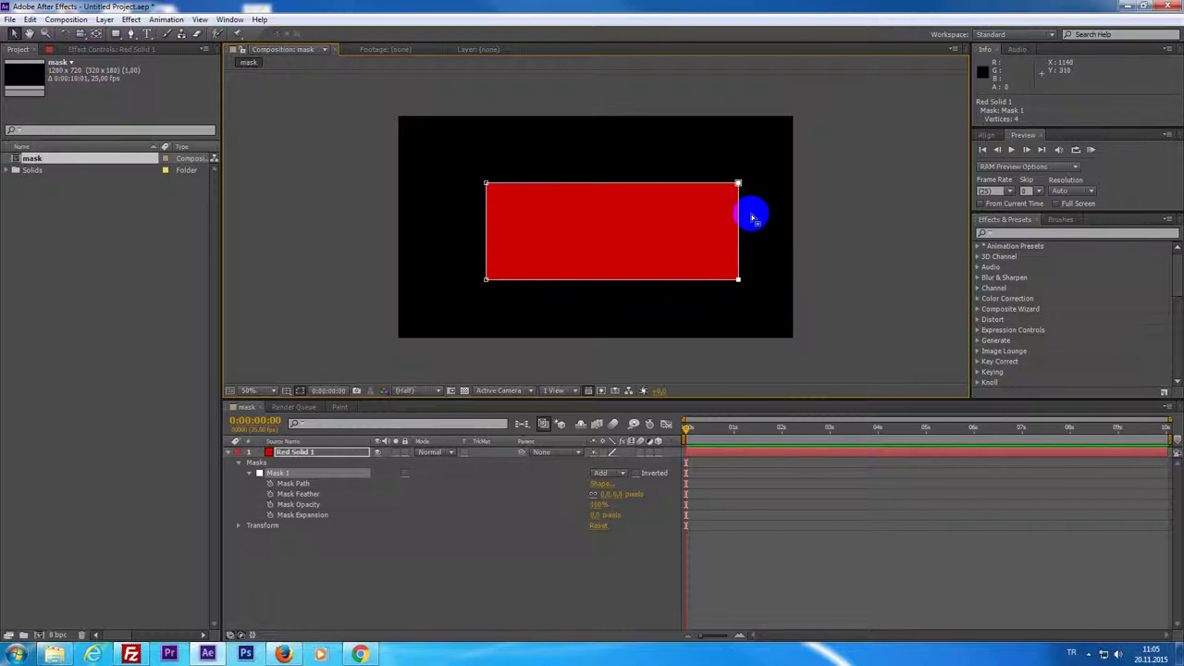
mouse_move(737, 183)
left_mouse_down()
mouse_move(502, 126)
mouse_move(737, 183)
left_mouse_up()
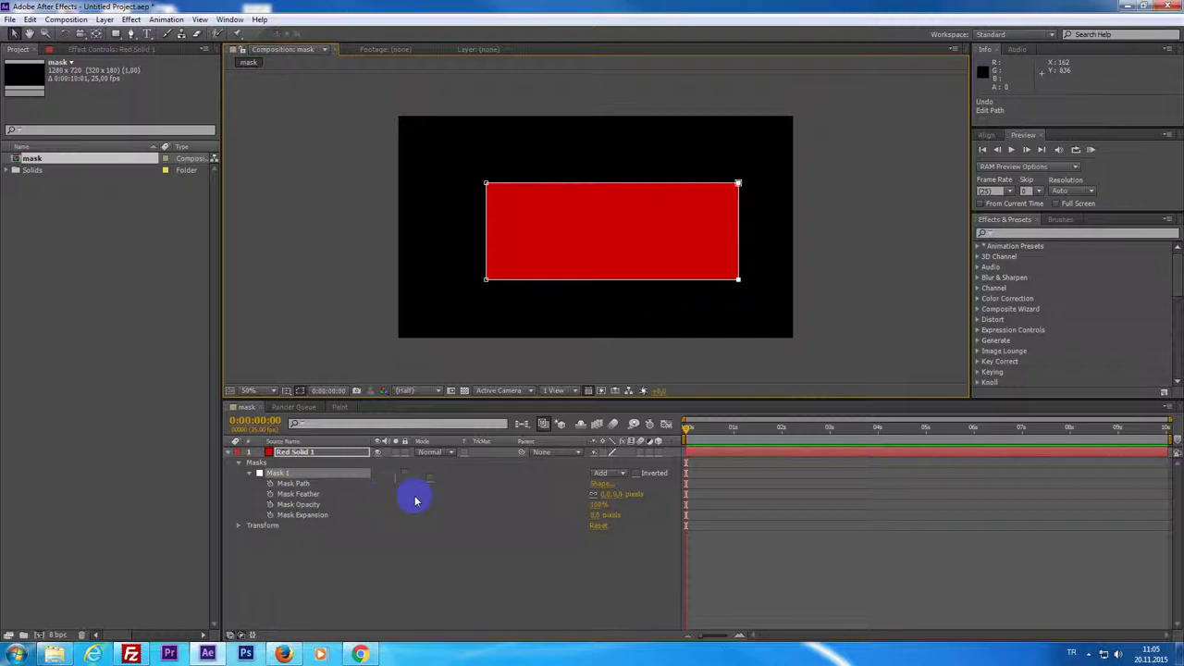
Step: Try about 163 px of Mask Feather, then undo it back to 0 px
left_click(294, 494)
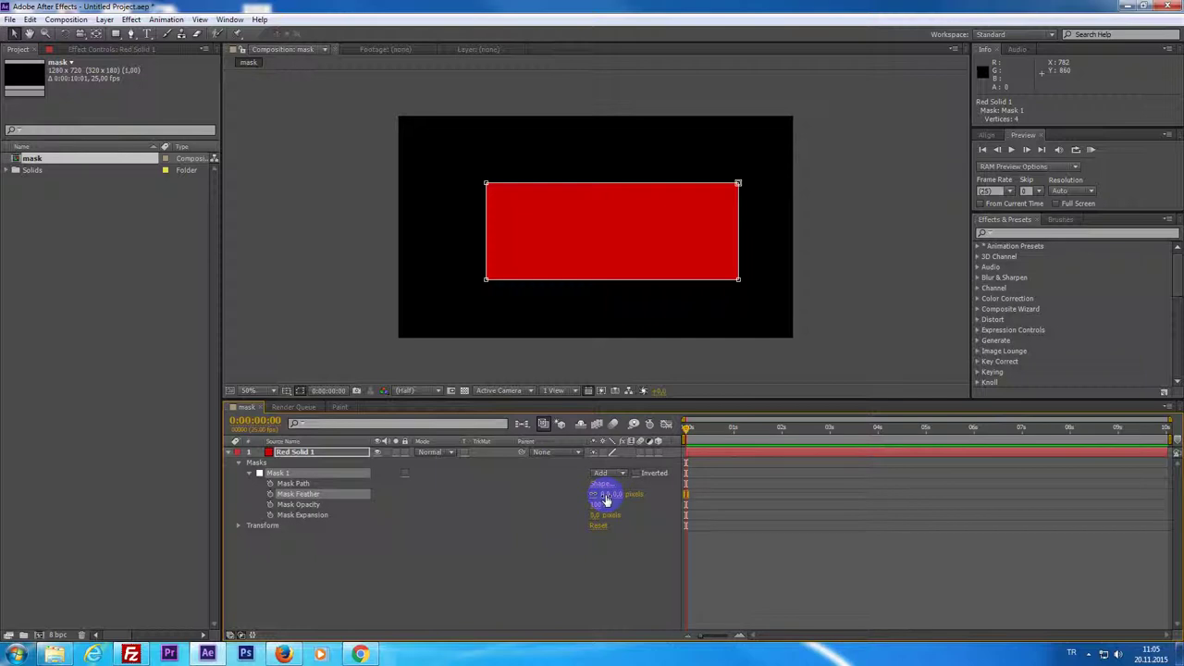
left_click_drag(609, 494, 696, 501)
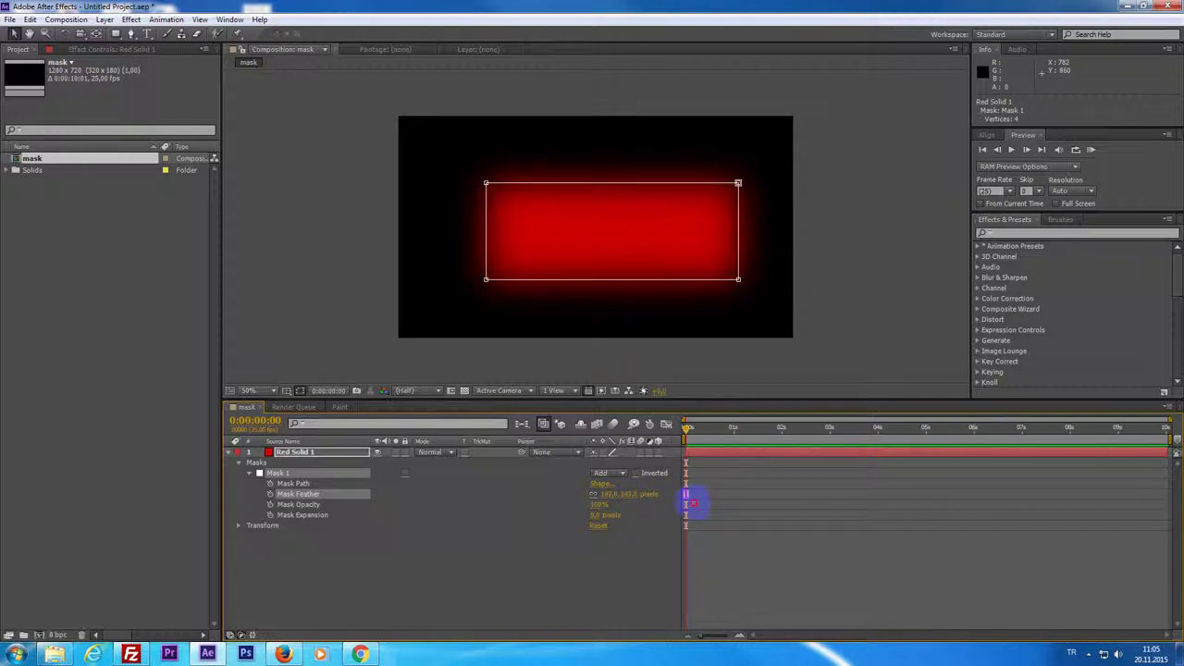
left_click(464, 391)
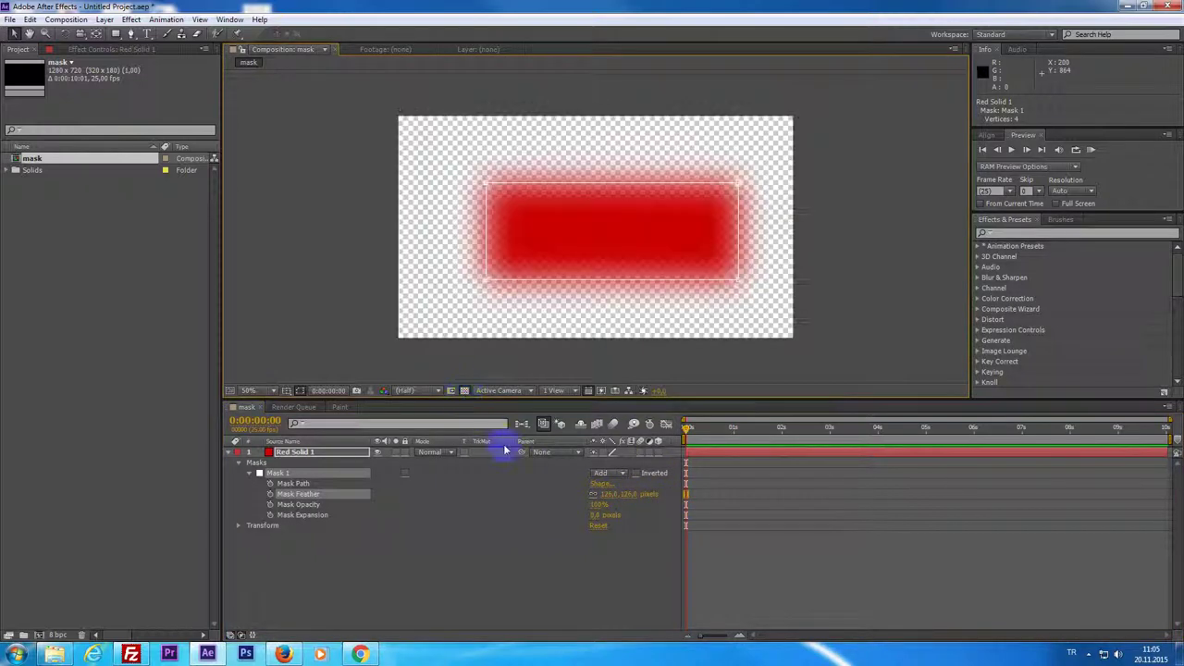
left_click(460, 393)
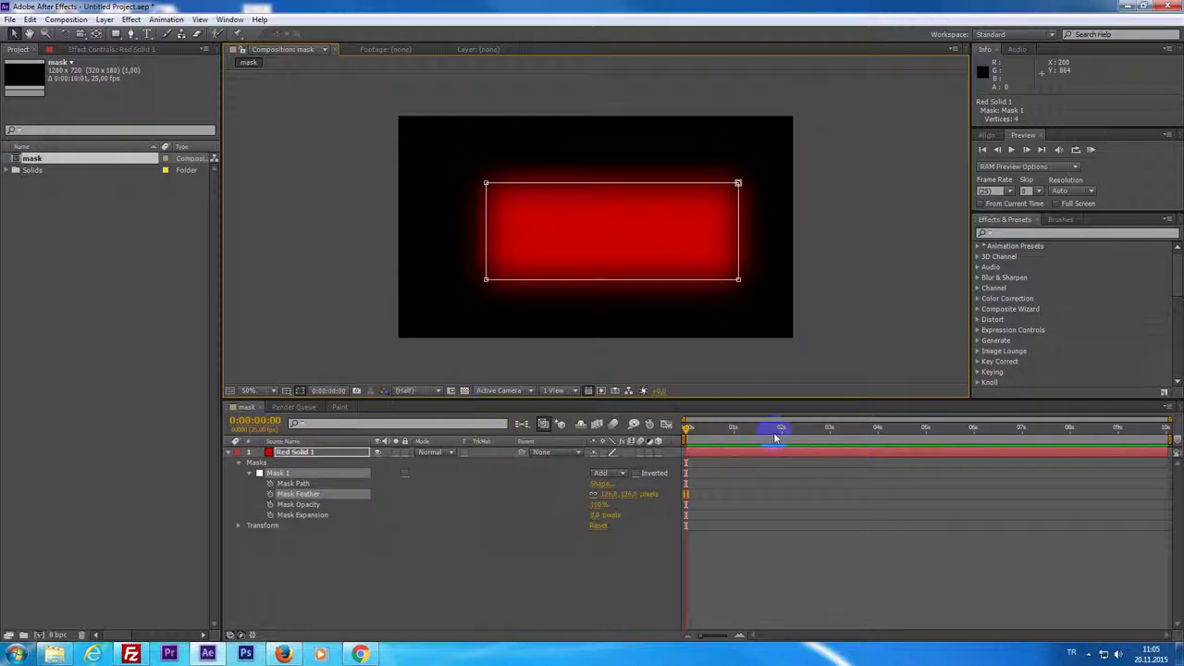
key("ctrl+z")
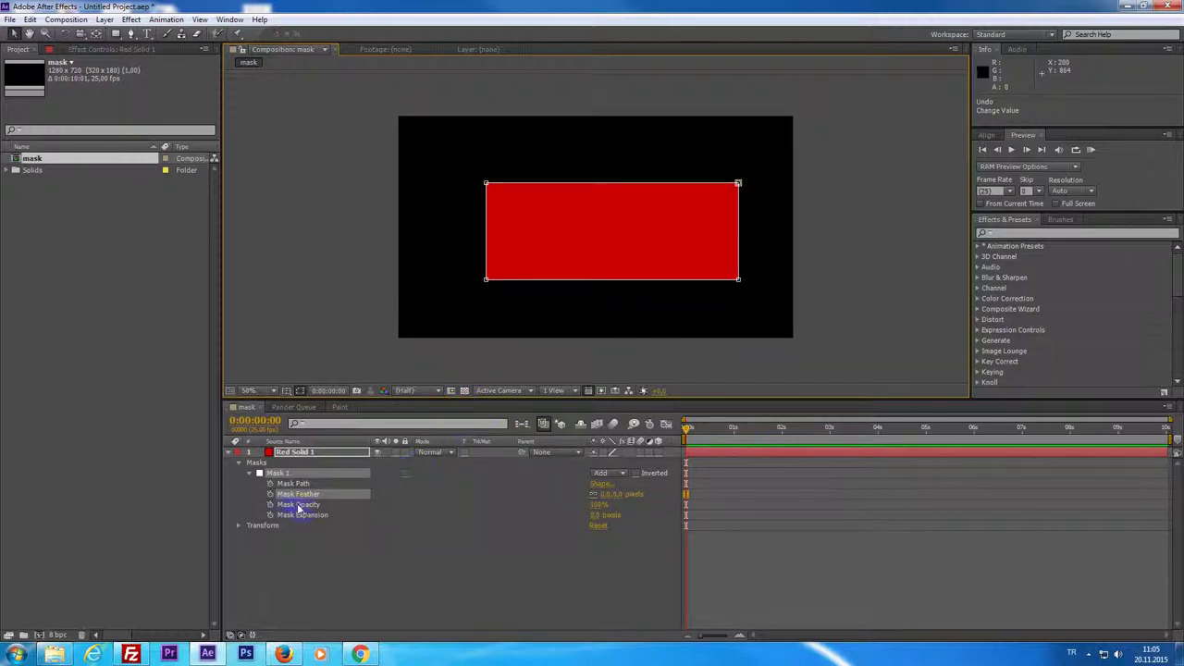
Step: Scrub Mask Opacity down to about 40%, then back up to 100%
left_click(301, 505)
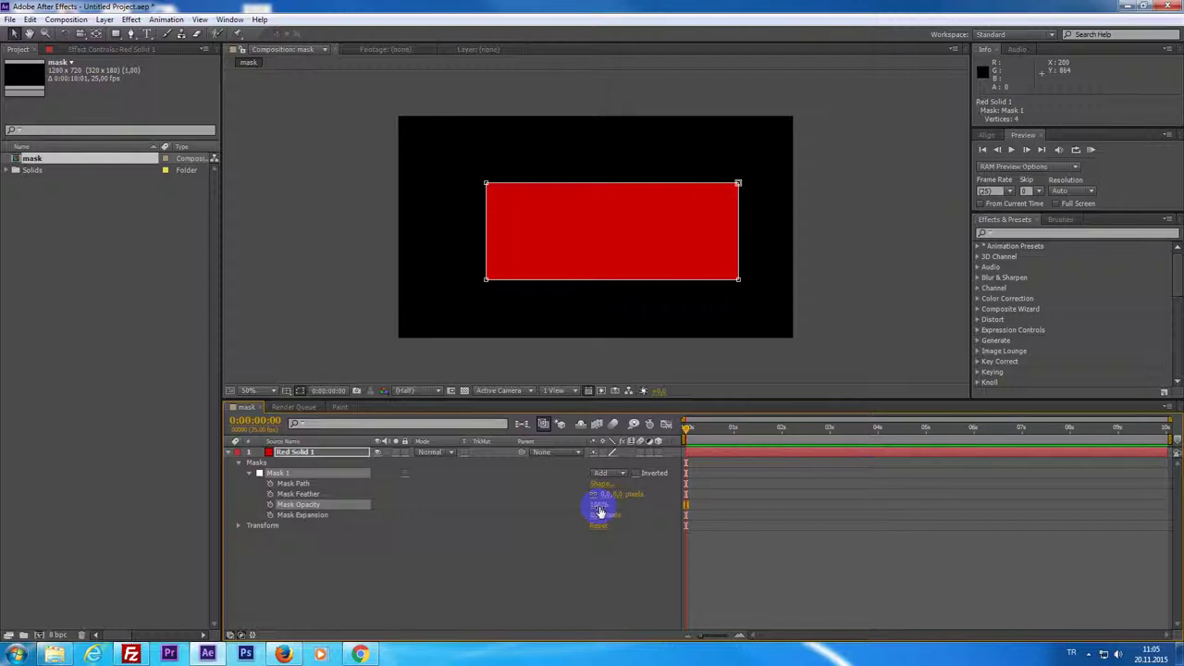
left_click_drag(599, 505, 574, 504)
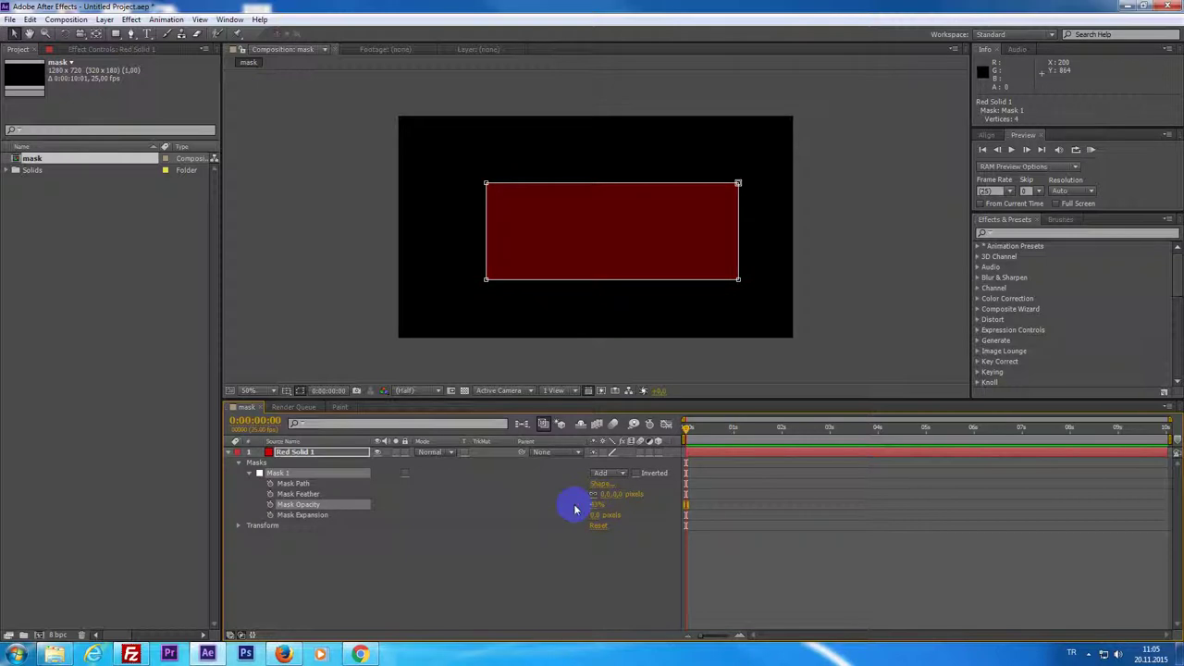
mouse_move(574, 508)
left_mouse_down()
mouse_move(719, 492)
mouse_move(634, 502)
left_mouse_up()
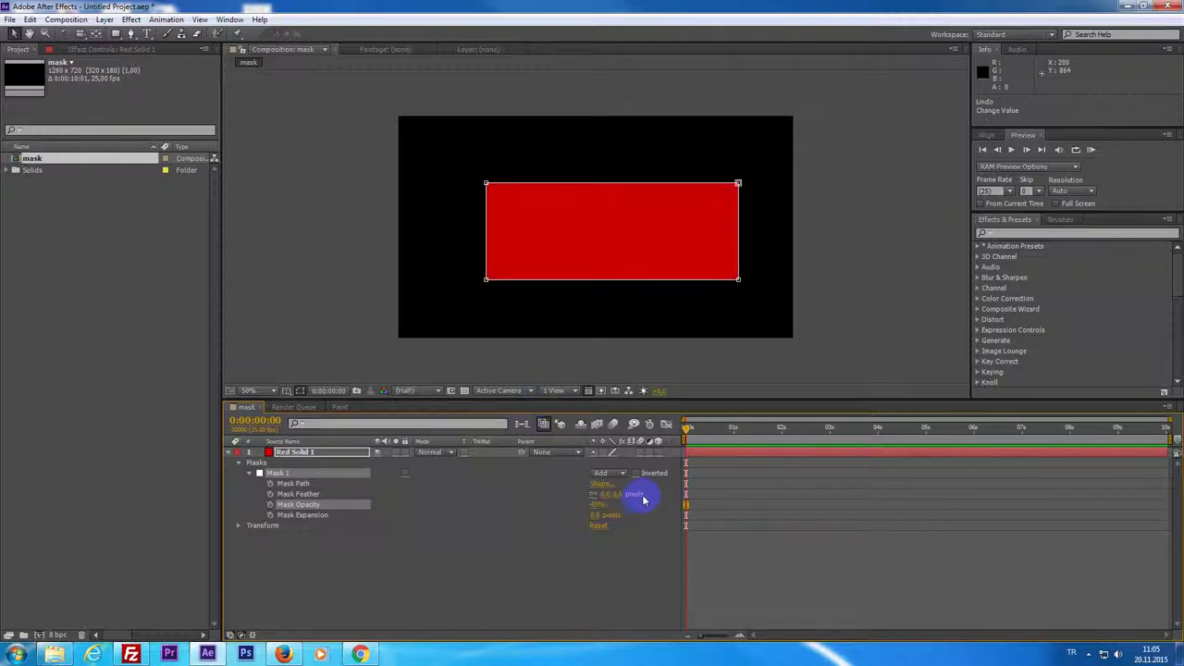
left_click(298, 516)
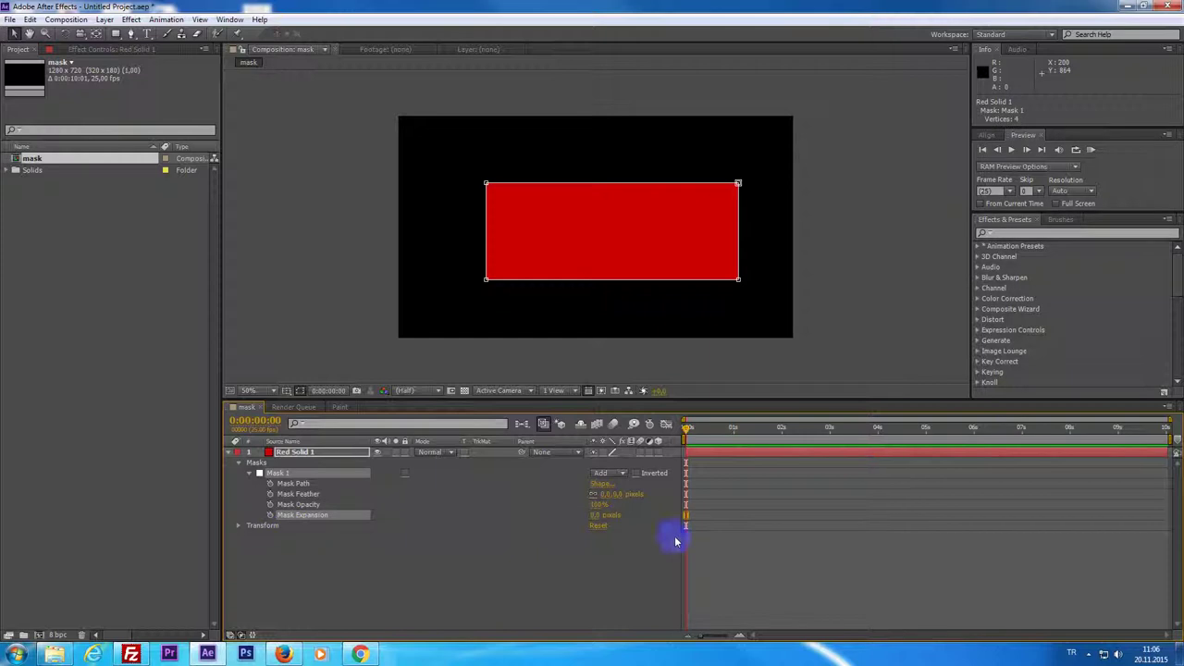
left_click(737, 188)
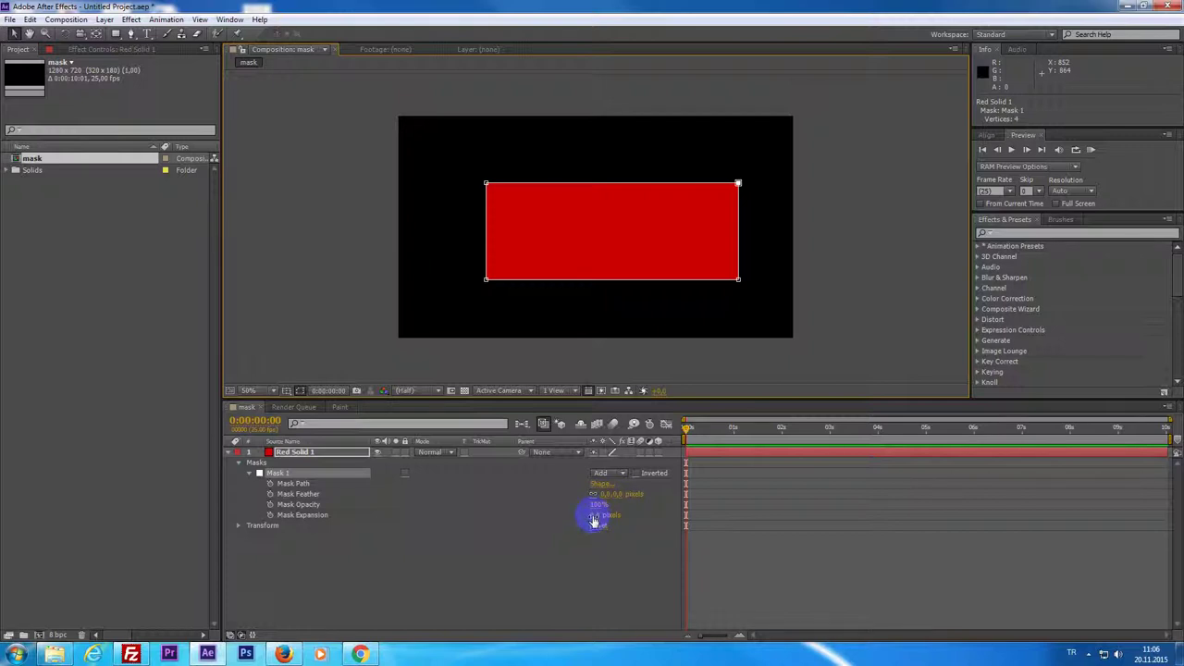
left_click_drag(595, 520, 674, 518)
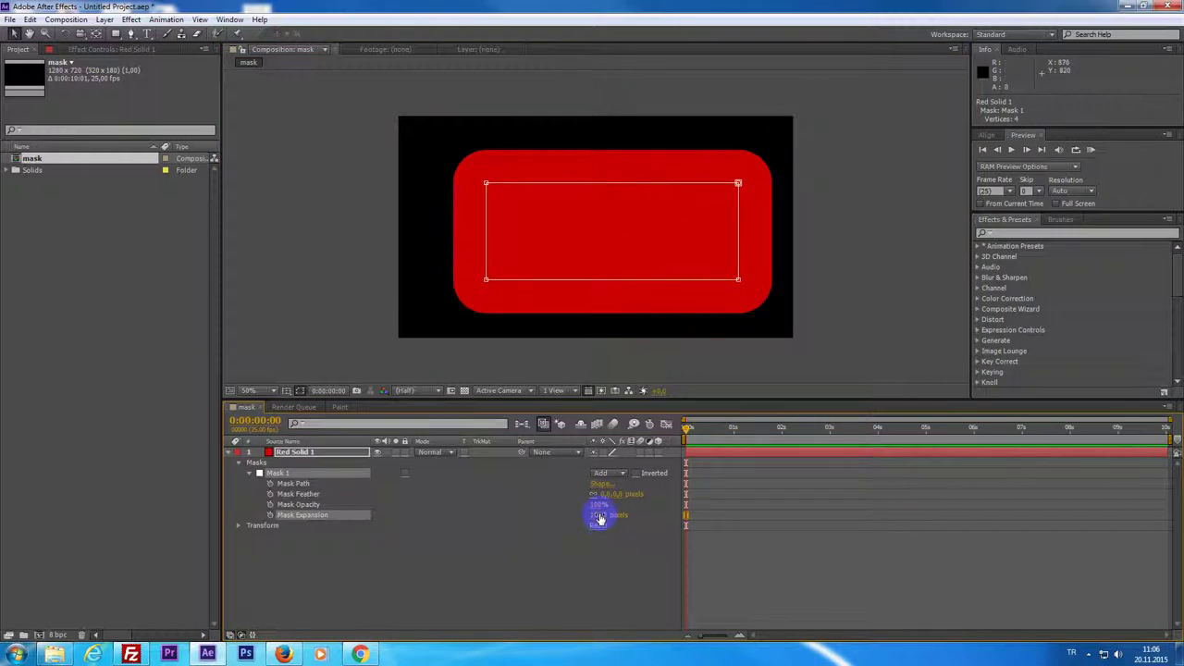
mouse_move(599, 520)
left_mouse_down()
mouse_move(440, 517)
mouse_move(573, 515)
mouse_move(558, 517)
left_mouse_up()
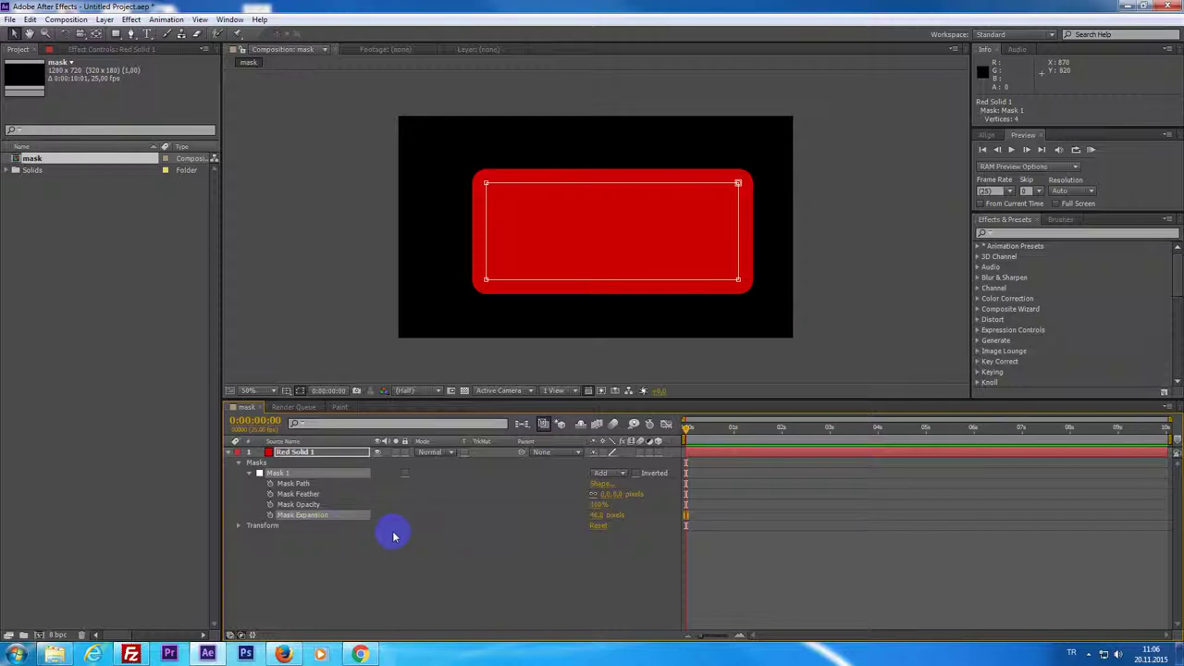
key("ctrl+z")
key("ctrl+z")
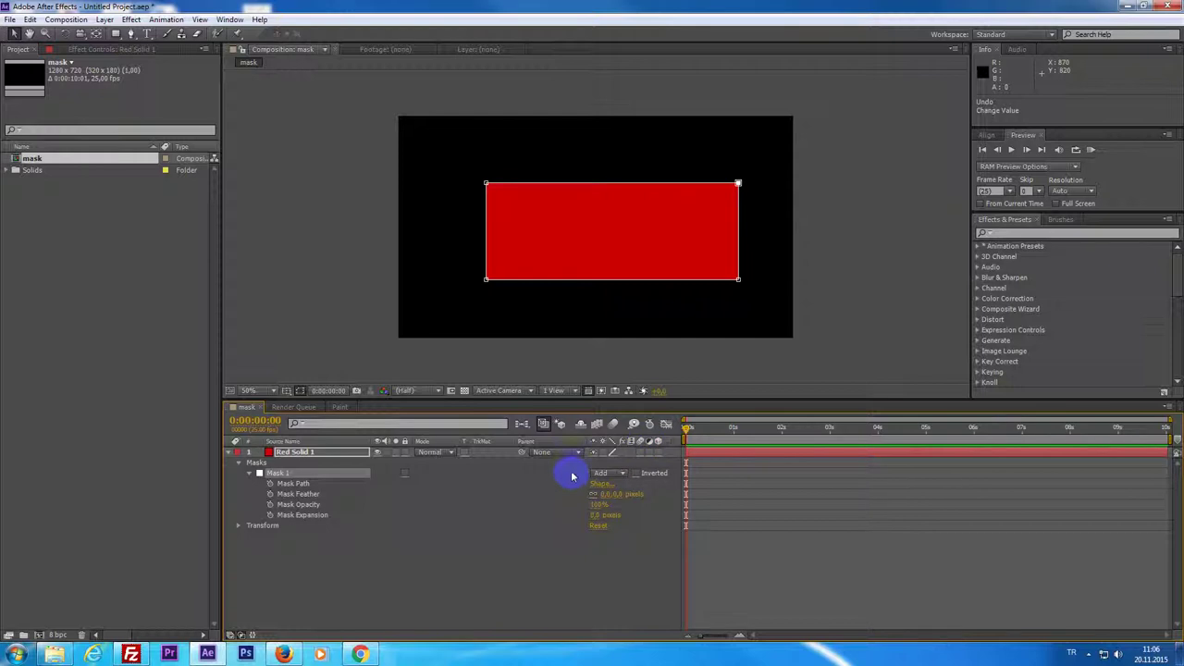
Step: Enable the Mask Path stopwatch and move its keyframe to 1 second
left_click(270, 484)
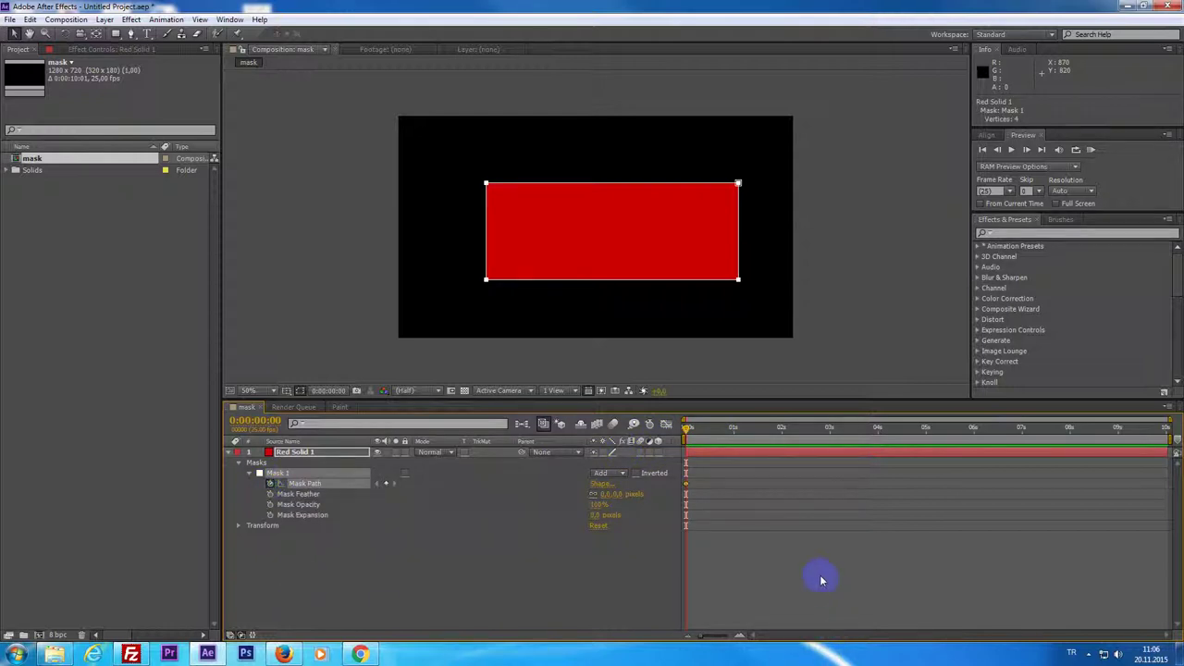
left_click_drag(693, 429, 731, 444)
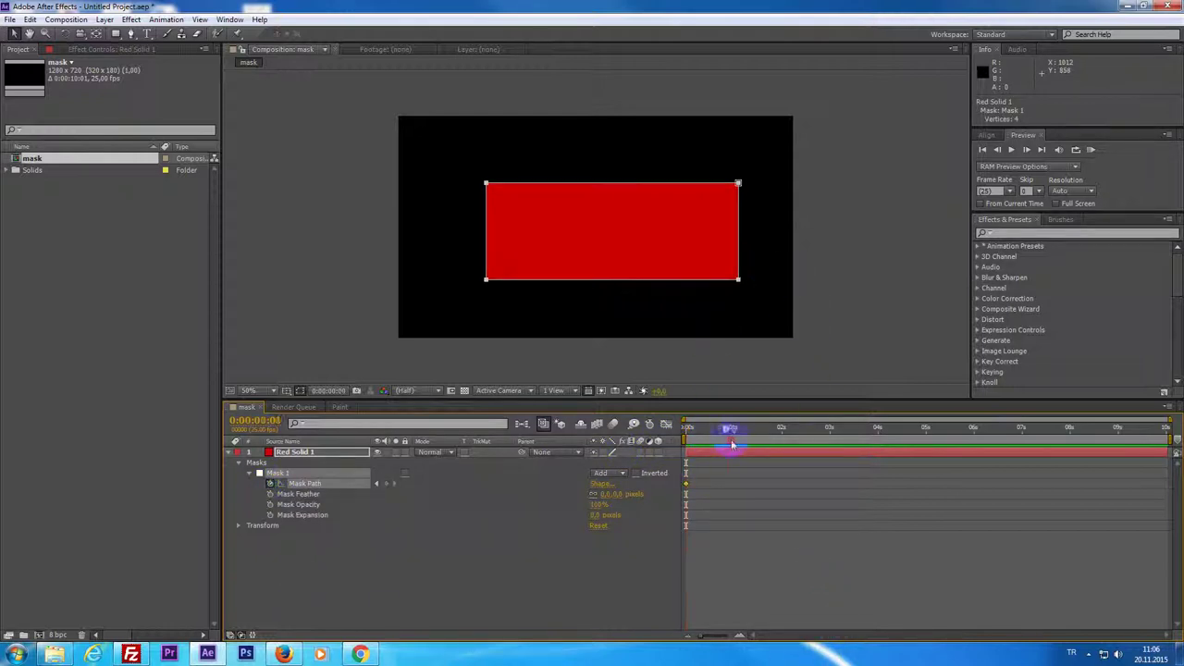
left_click_drag(688, 484, 735, 488)
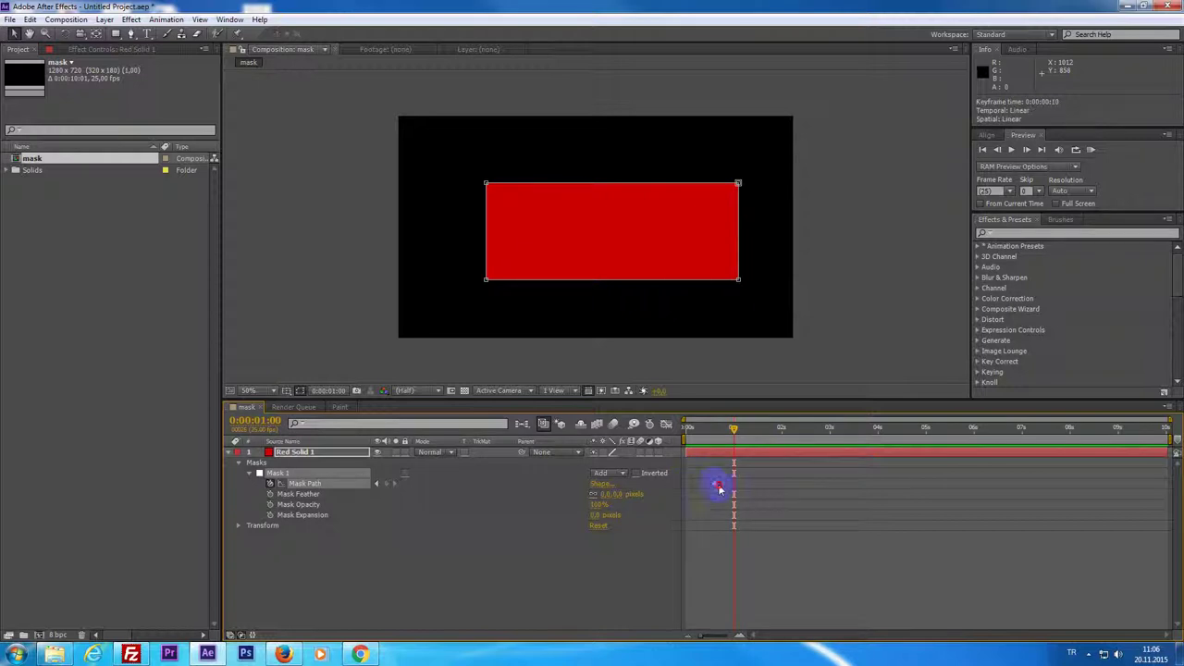
left_click_drag(735, 444, 718, 440)
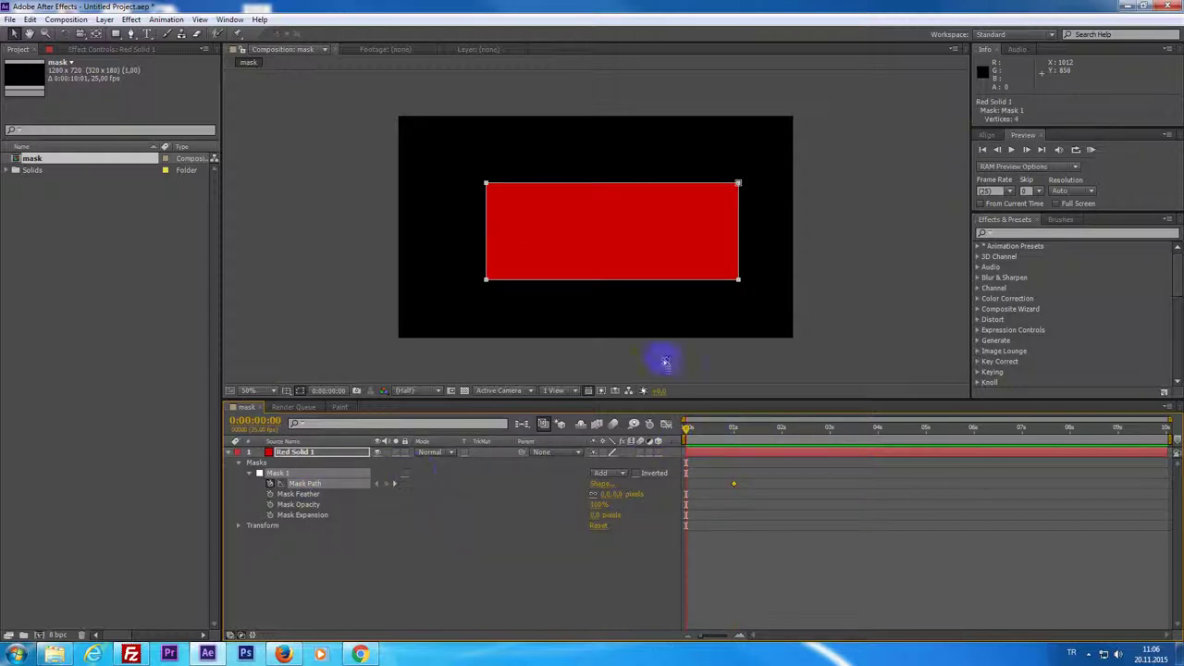
Step: At 0s, collapse the mask's top-right corner onto the bottom-left and preview the growth
left_click(759, 201)
left_click(739, 183)
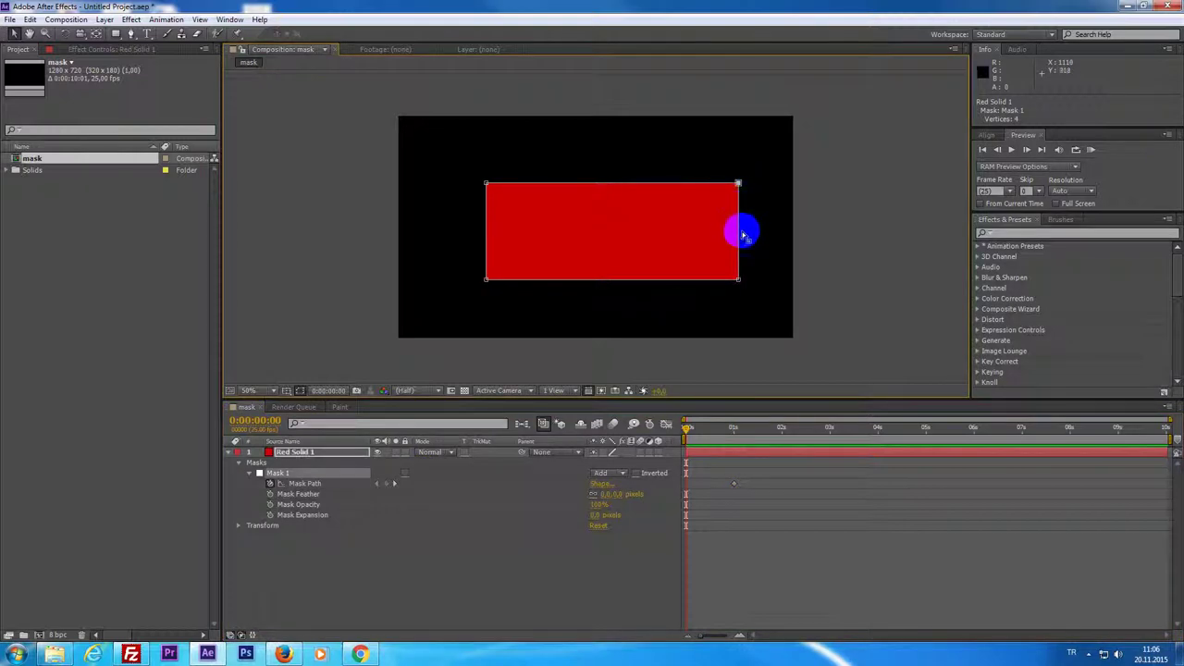
left_click(745, 184)
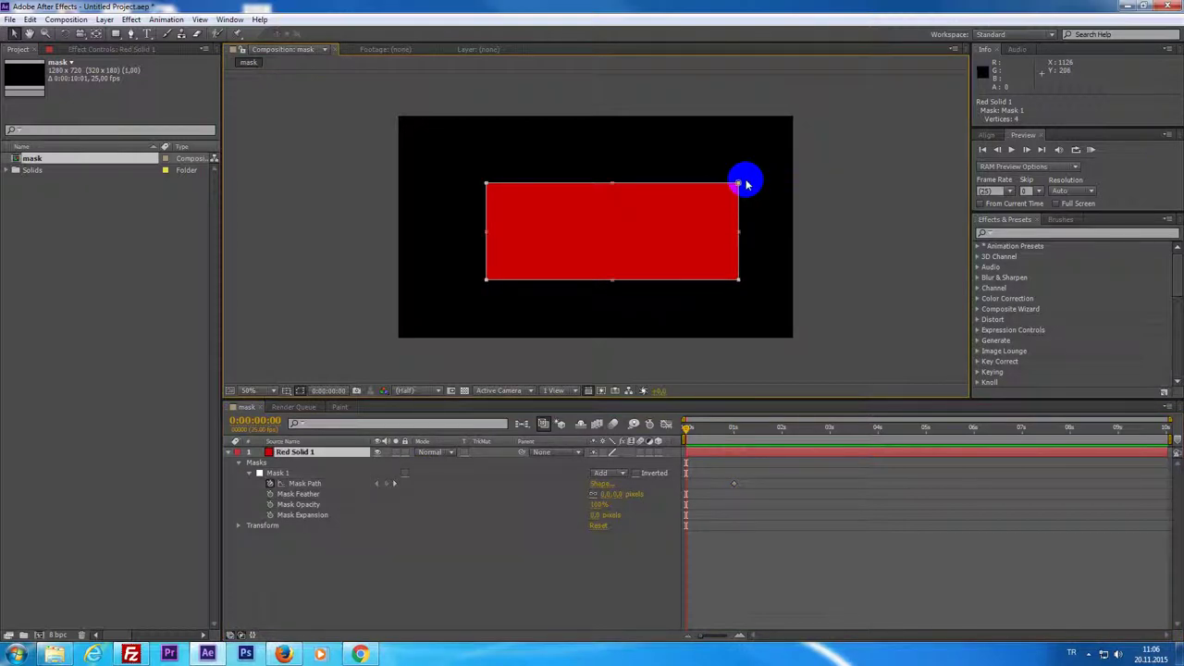
mouse_move(739, 183)
left_mouse_down()
mouse_move(573, 220)
mouse_move(486, 279)
left_mouse_up()
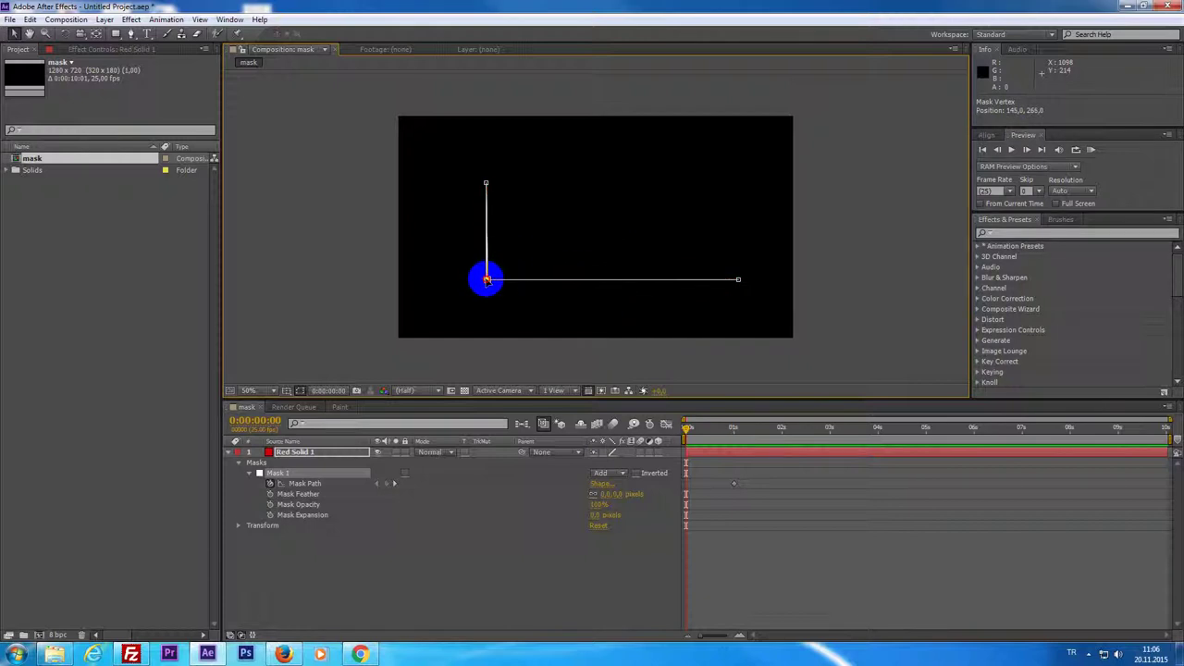
left_click(825, 456)
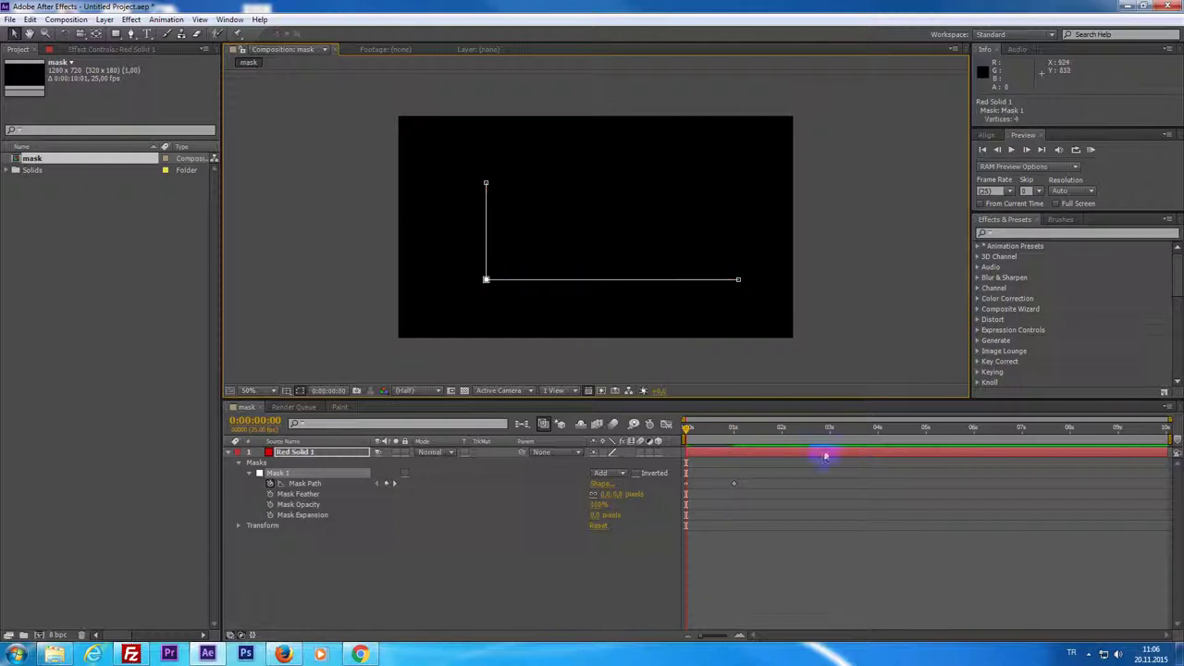
key("space")
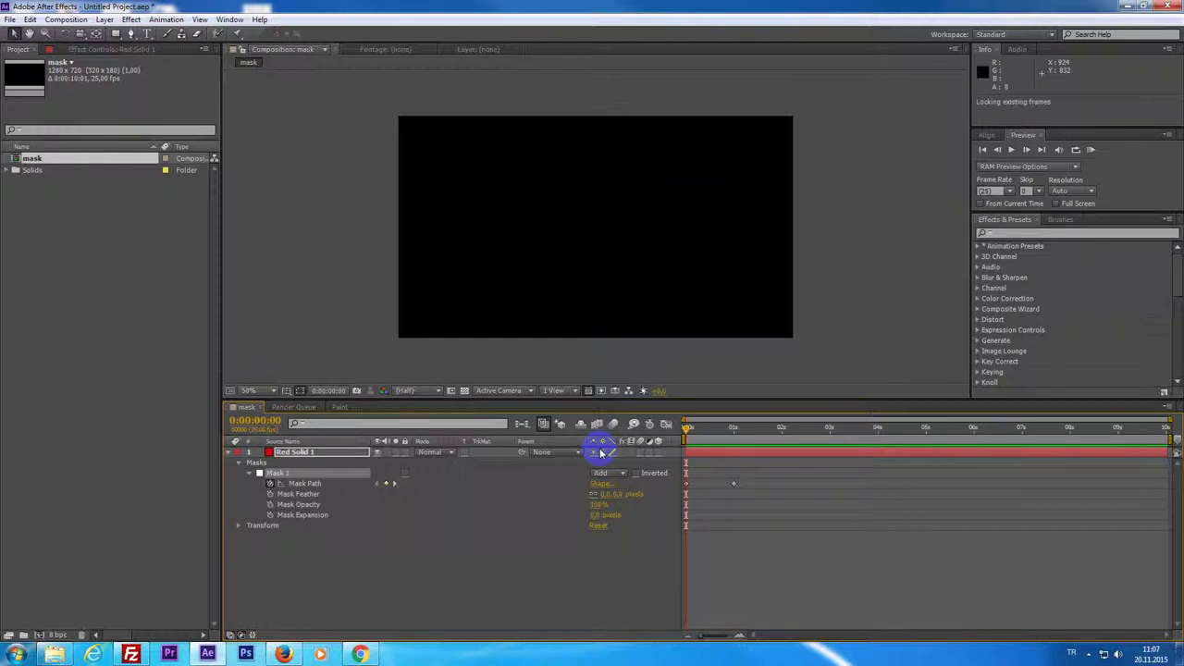
Step: Try extra feather, undo it, then nudge the mask's top-right corner left and preview
left_click(703, 215)
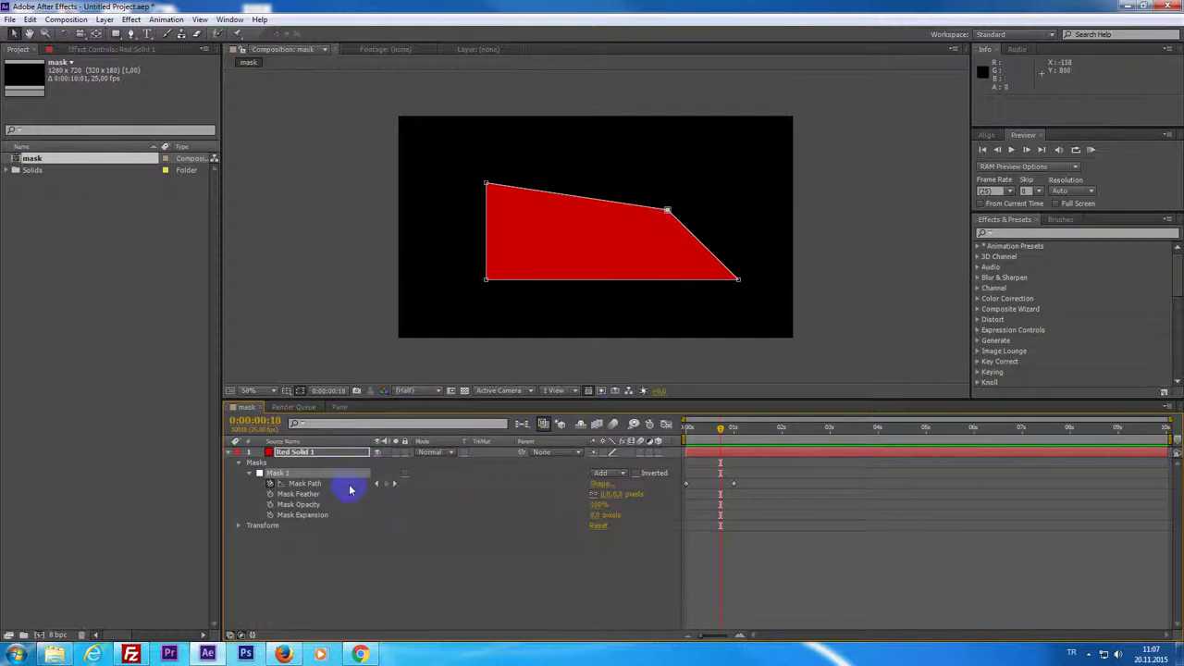
left_click_drag(606, 494, 620, 494)
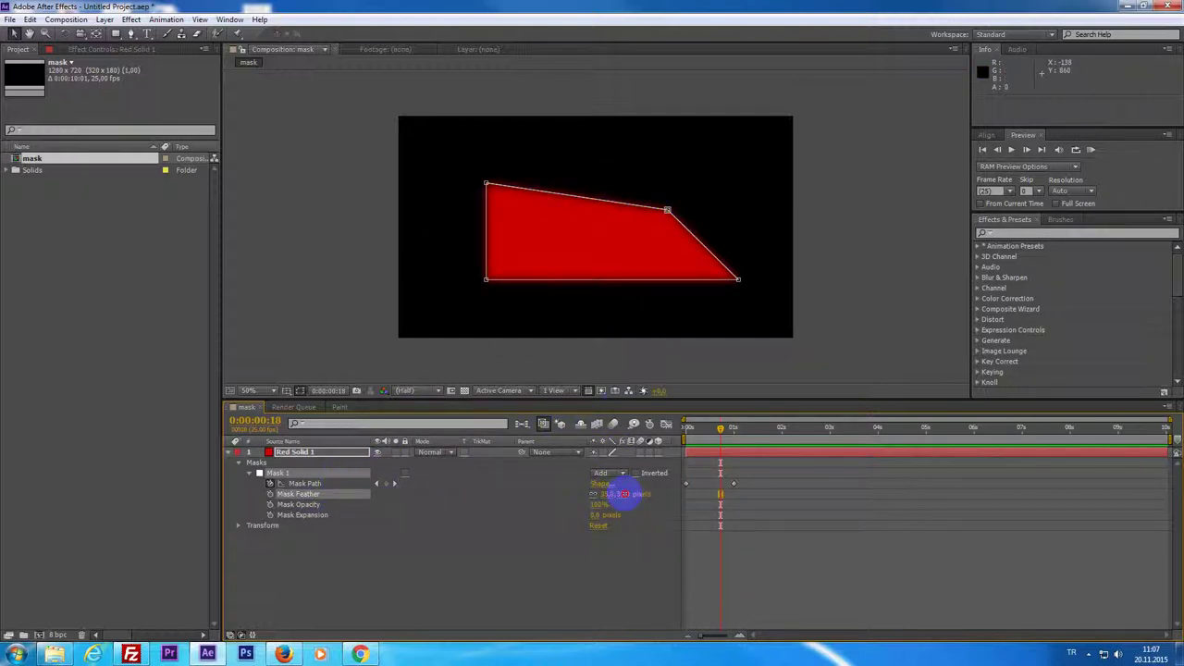
key("space")
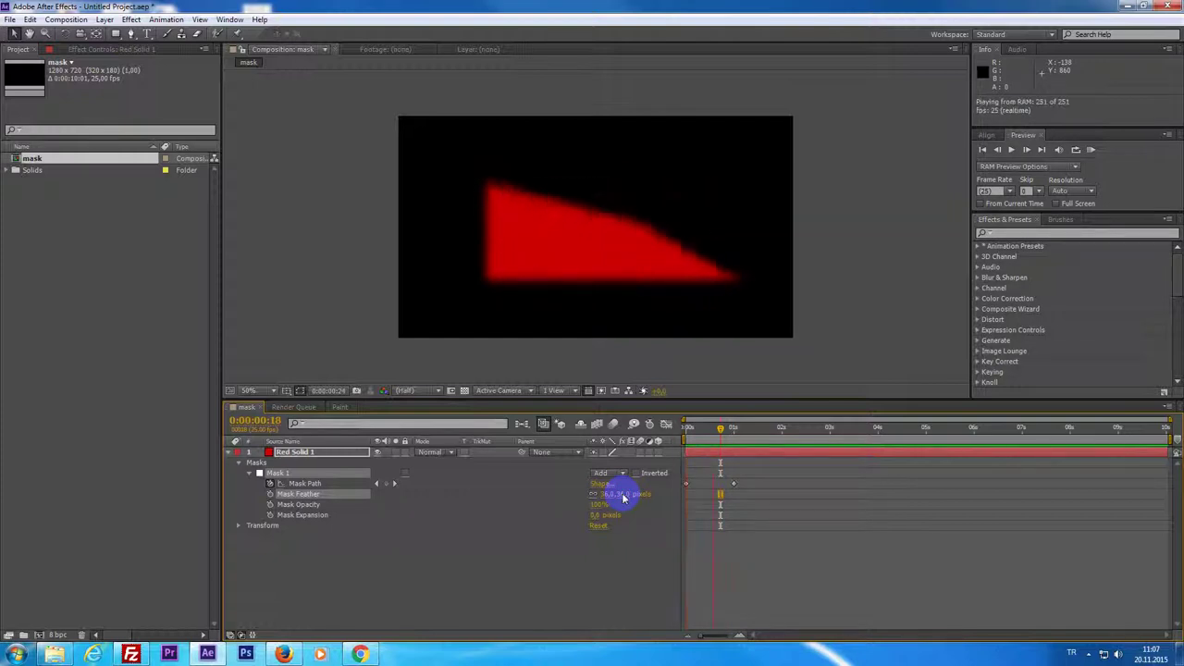
key("ctrl+z")
key("ctrl+z")
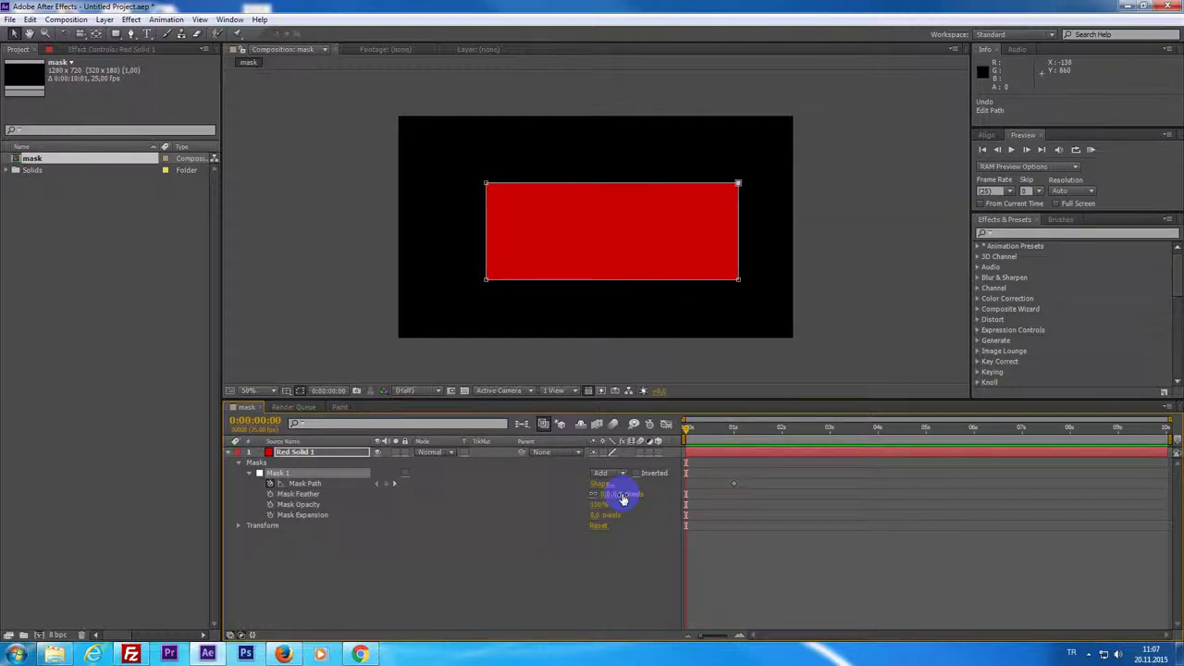
left_click(745, 191)
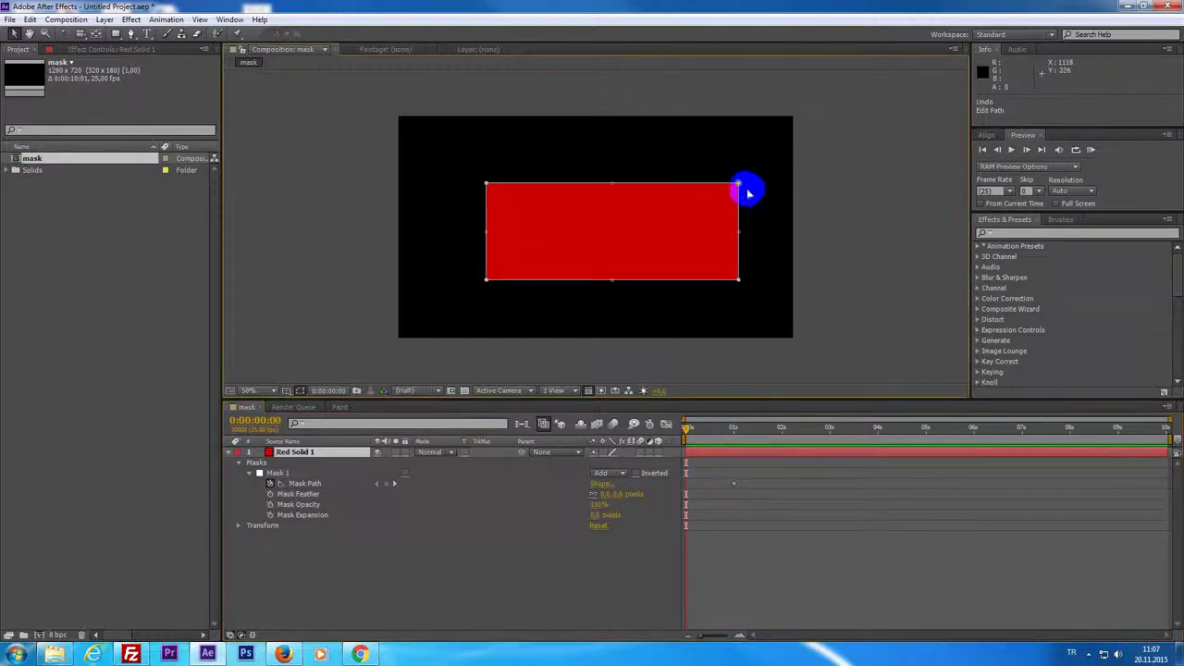
left_click(738, 184)
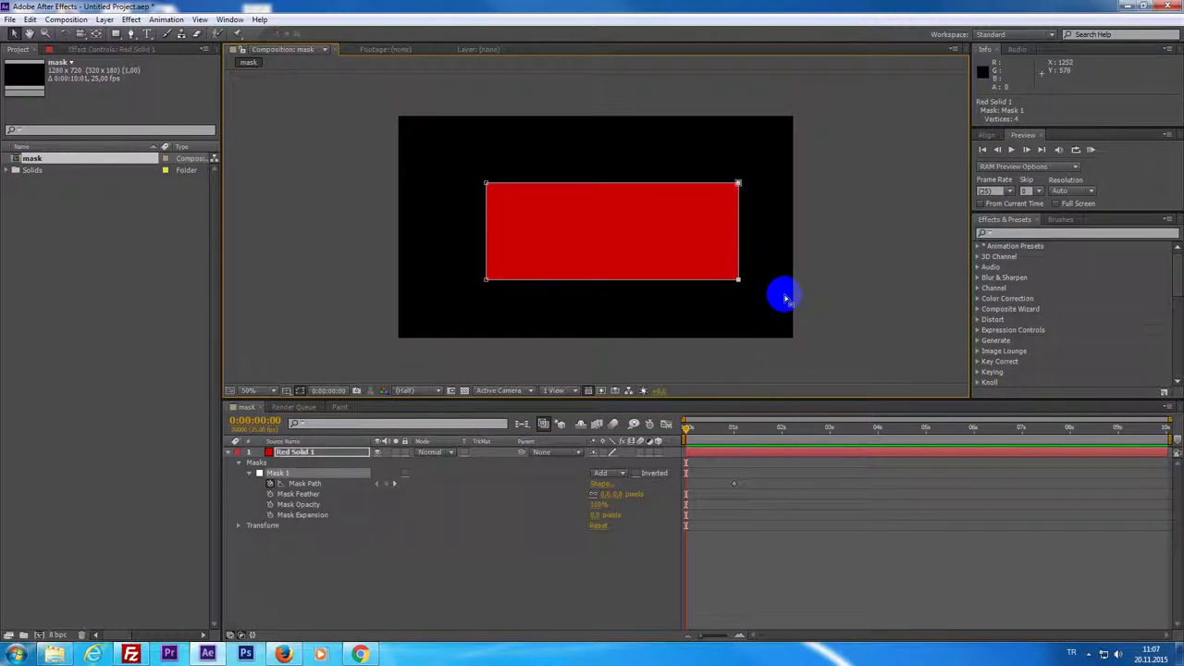
key("shift+Left")
key("shift+Left")
key("shift+Left")
key("shift+Left")
key("shift+Left")
key("shift+Left")
key("shift+Left")
key("shift+Left")
key("shift+Left")
key("shift+Left")
key("shift+Left")
key("shift+Left")
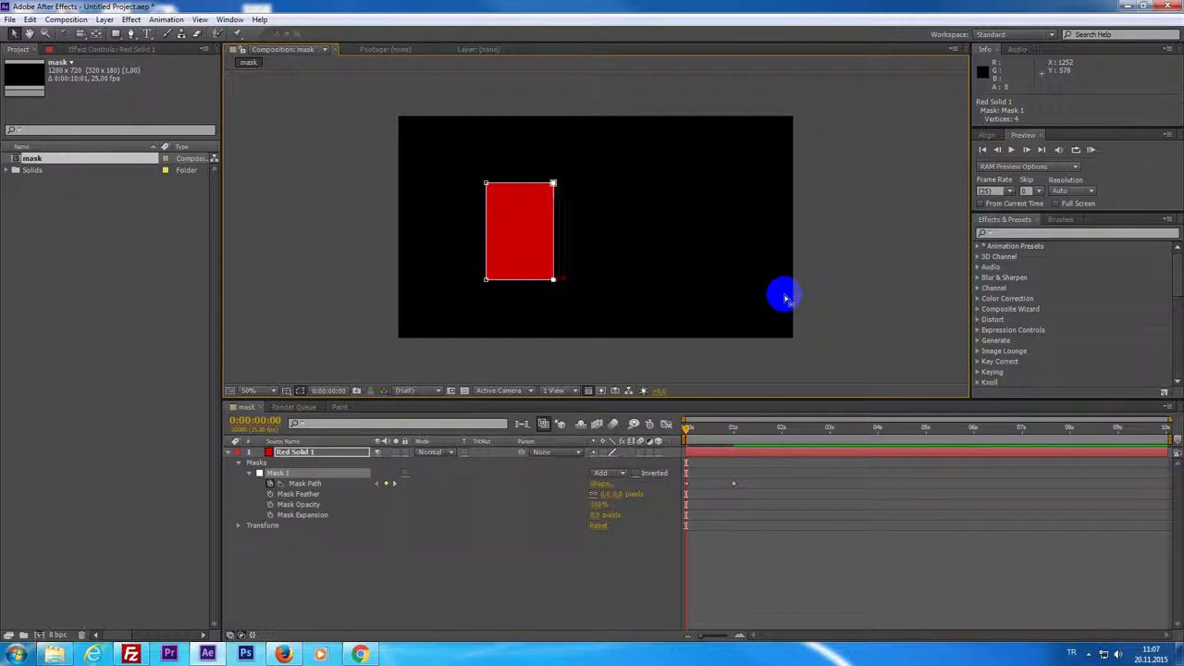
key("shift+Left")
key("shift+Left")
key("shift+Left")
key("space")
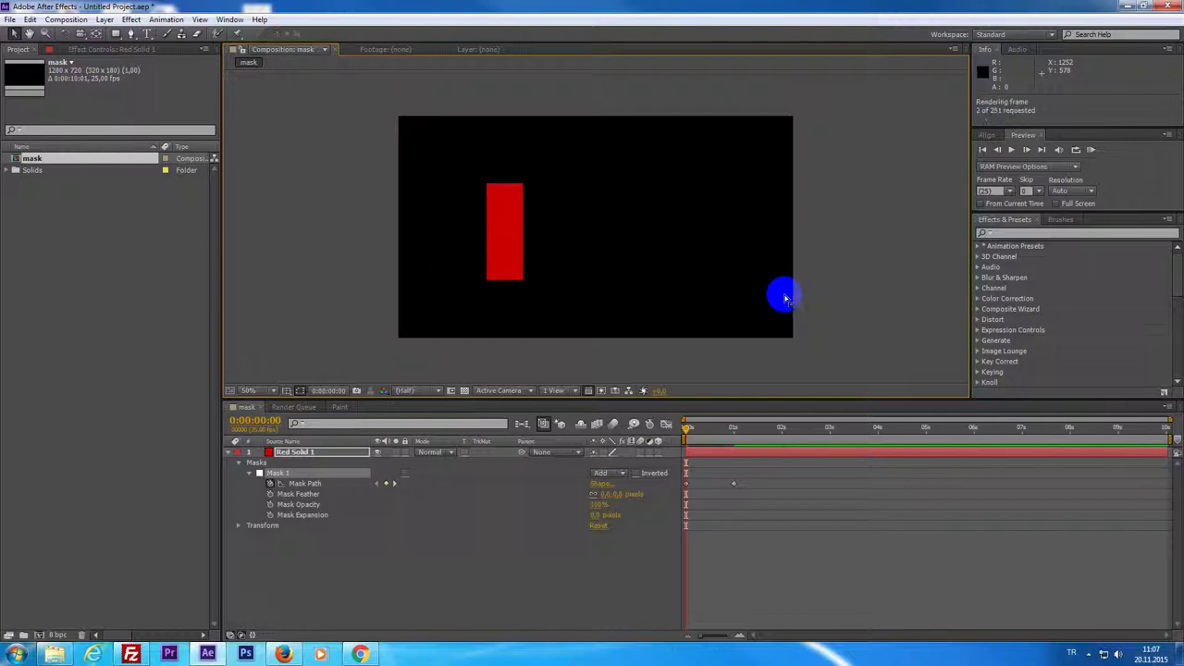
key("space")
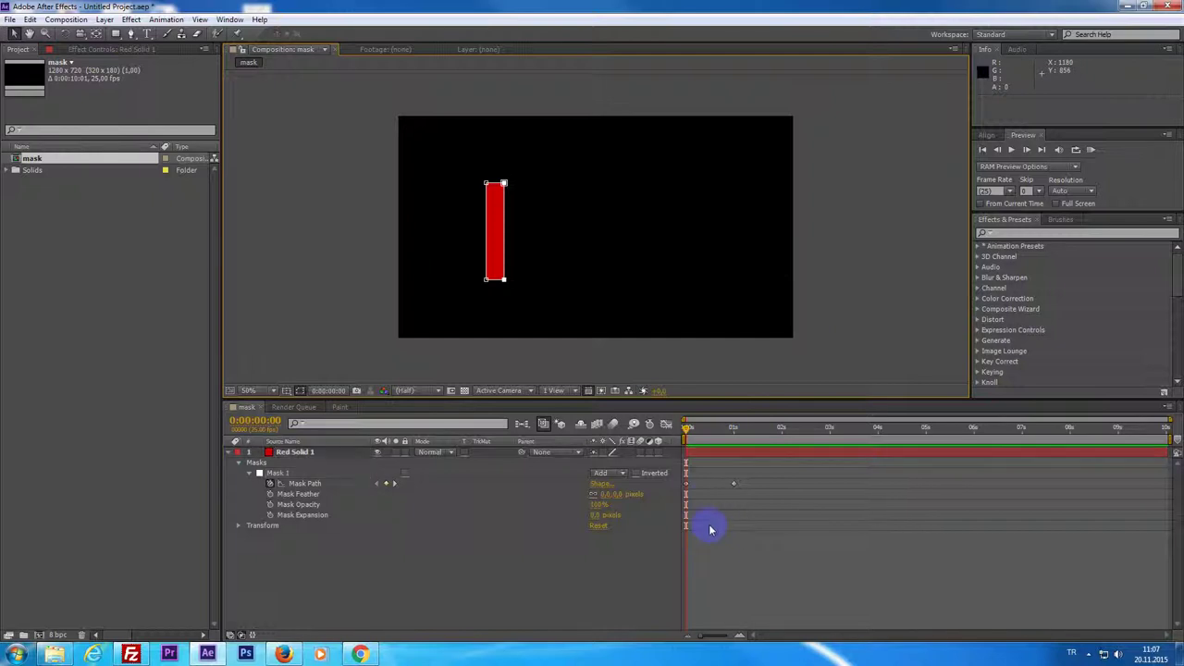
Step: Scrub the mask morph, test a lower mask opacity, undo it, and return to 0s
left_click(686, 483)
left_click_drag(686, 429, 724, 445)
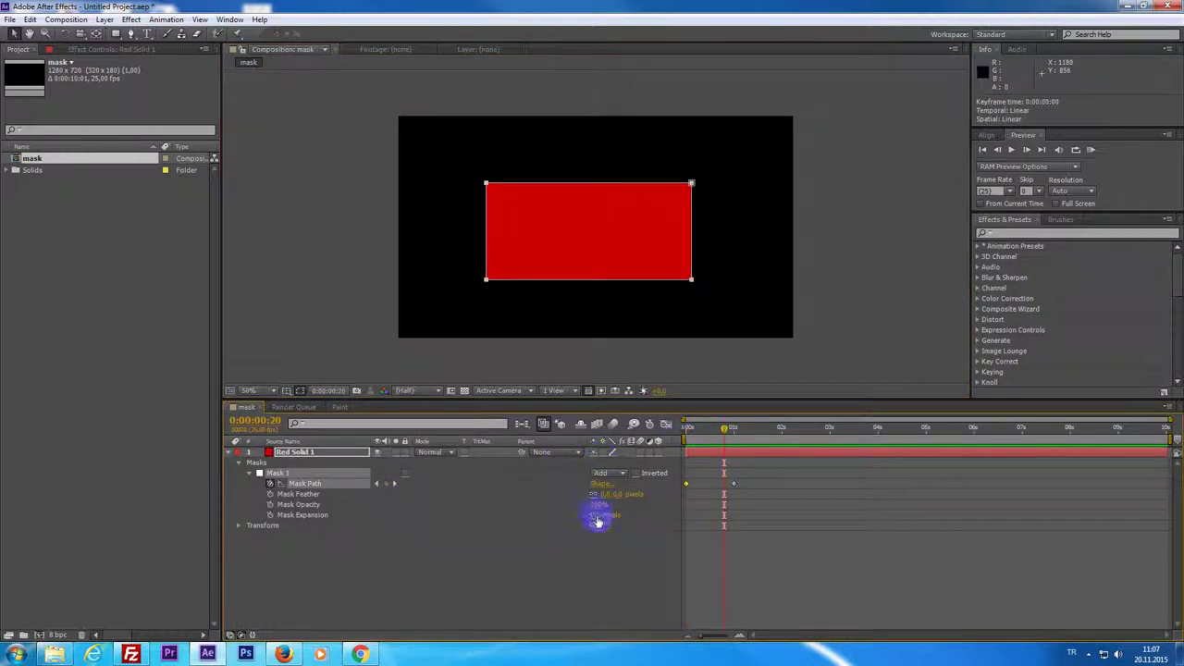
left_click_drag(596, 504, 563, 507)
key("KP_0")
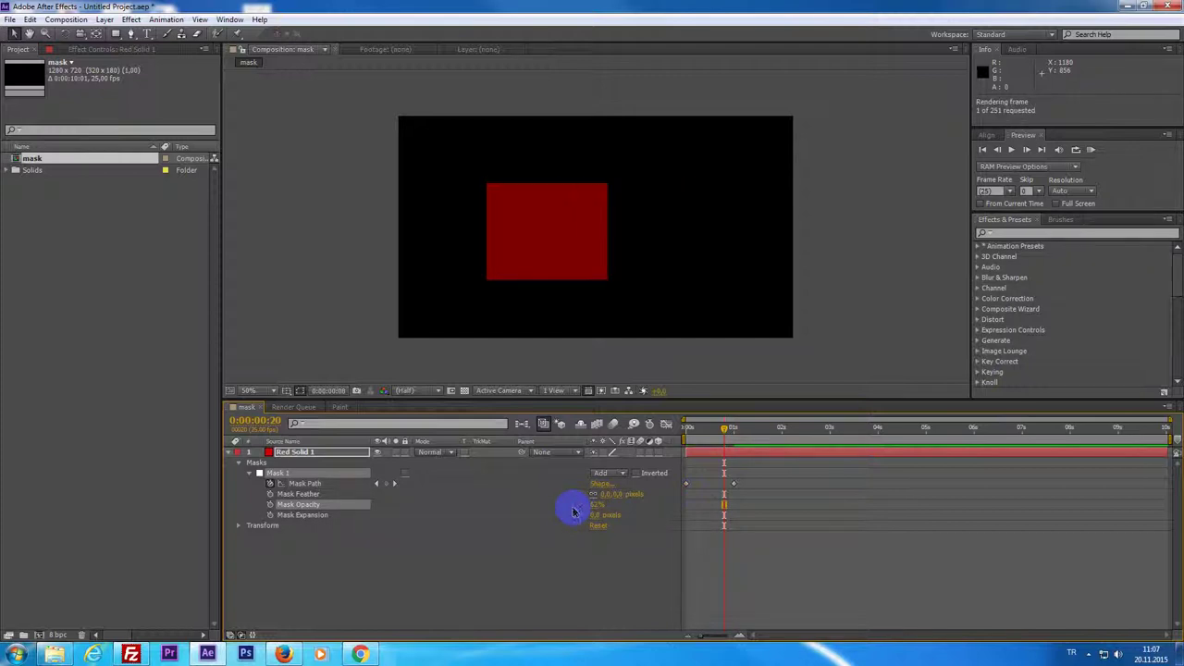
key("Escape")
key("ctrl+z")
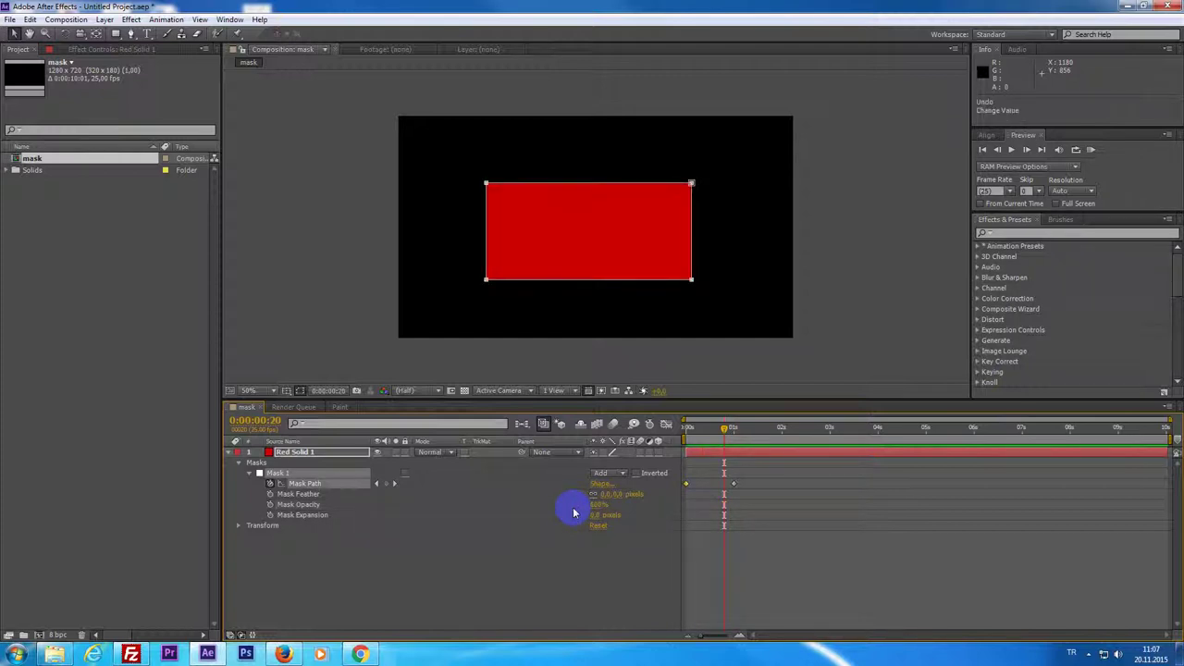
key("Home")
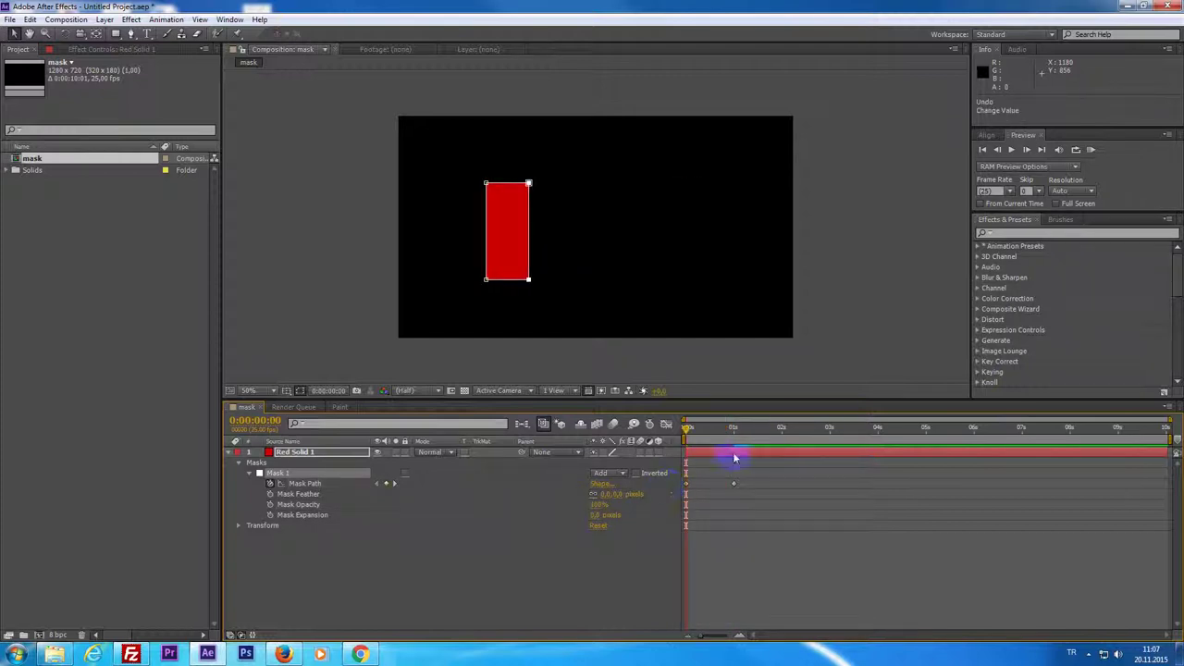
left_click_drag(731, 427, 662, 463)
Step: Turn off the Mask Path stopwatch, delete Mask 1, and deselect everything
left_click(805, 507)
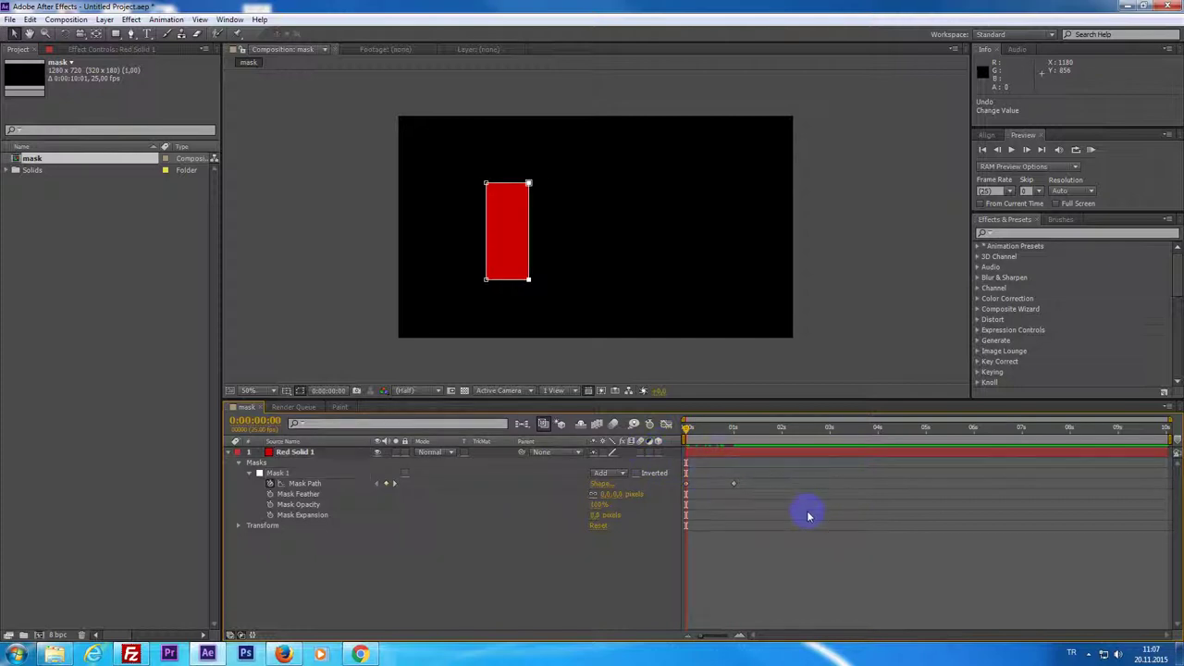
left_click(278, 474)
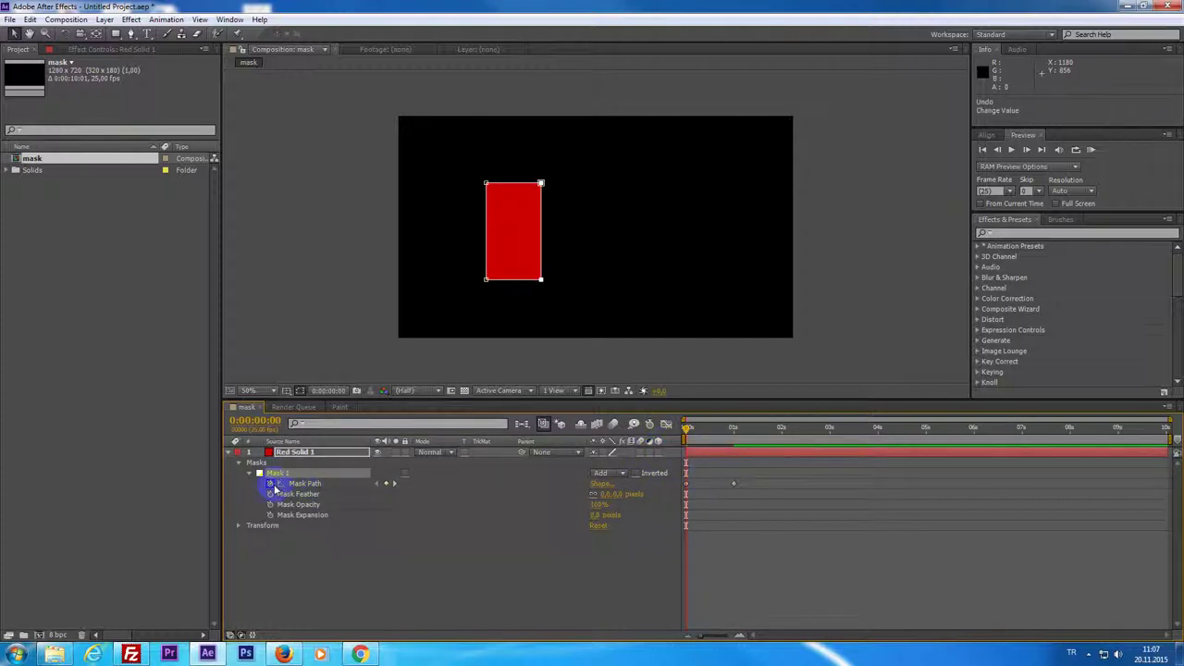
left_click(270, 483)
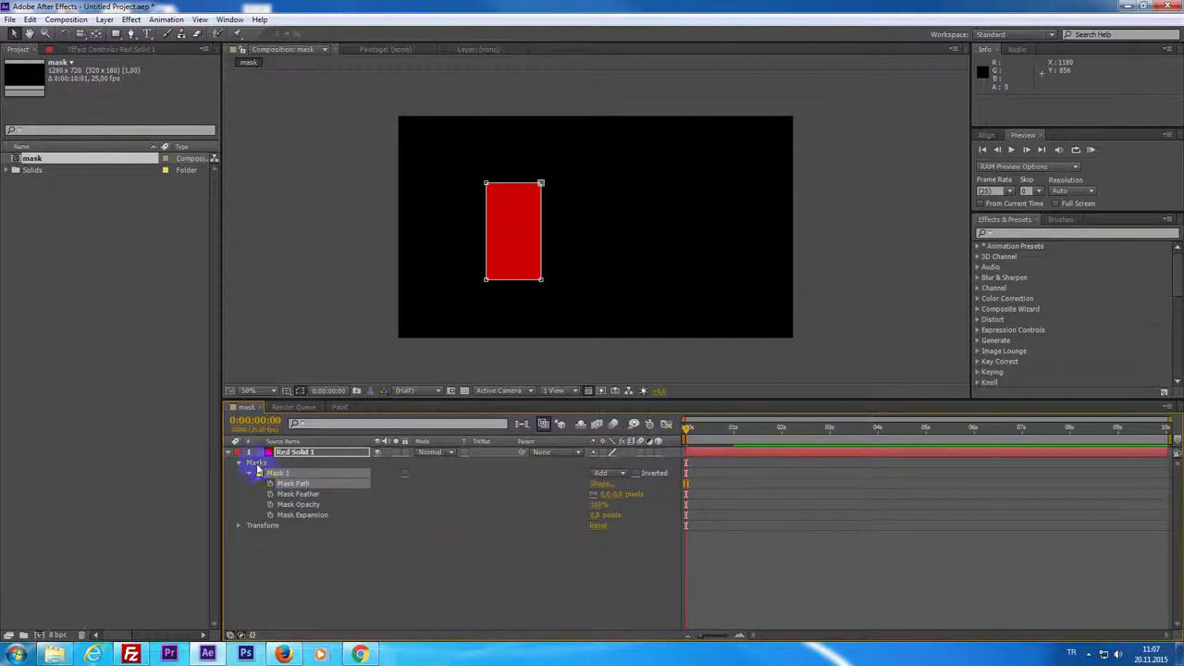
key("Delete")
left_click(611, 231)
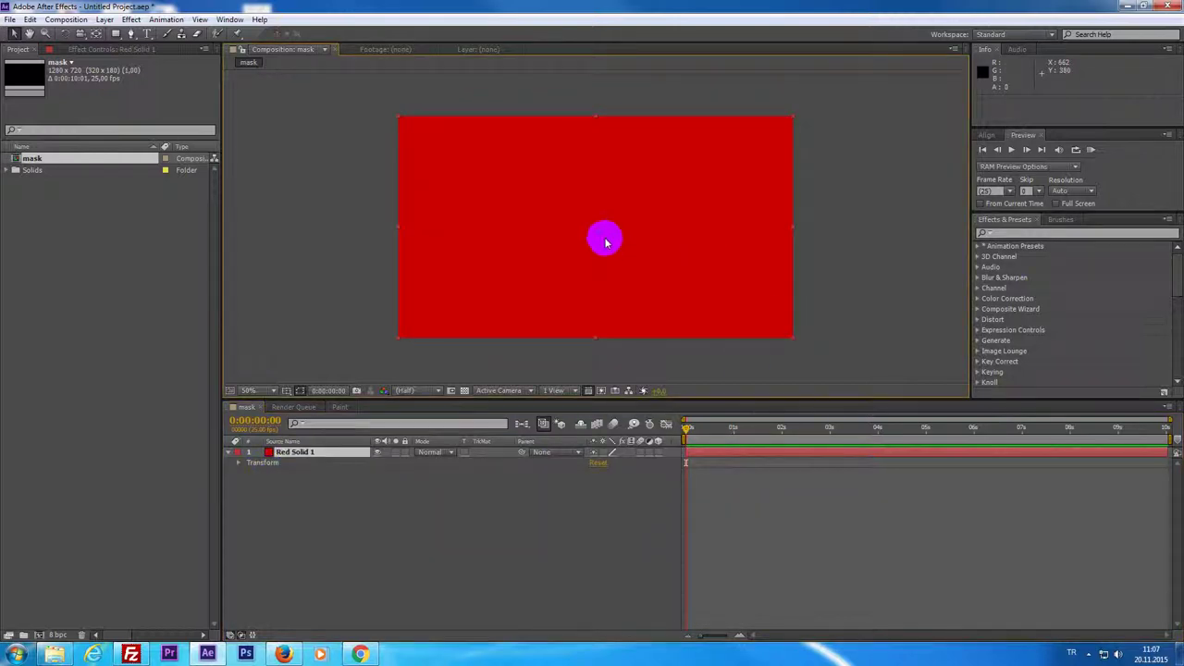
left_click(1004, 233)
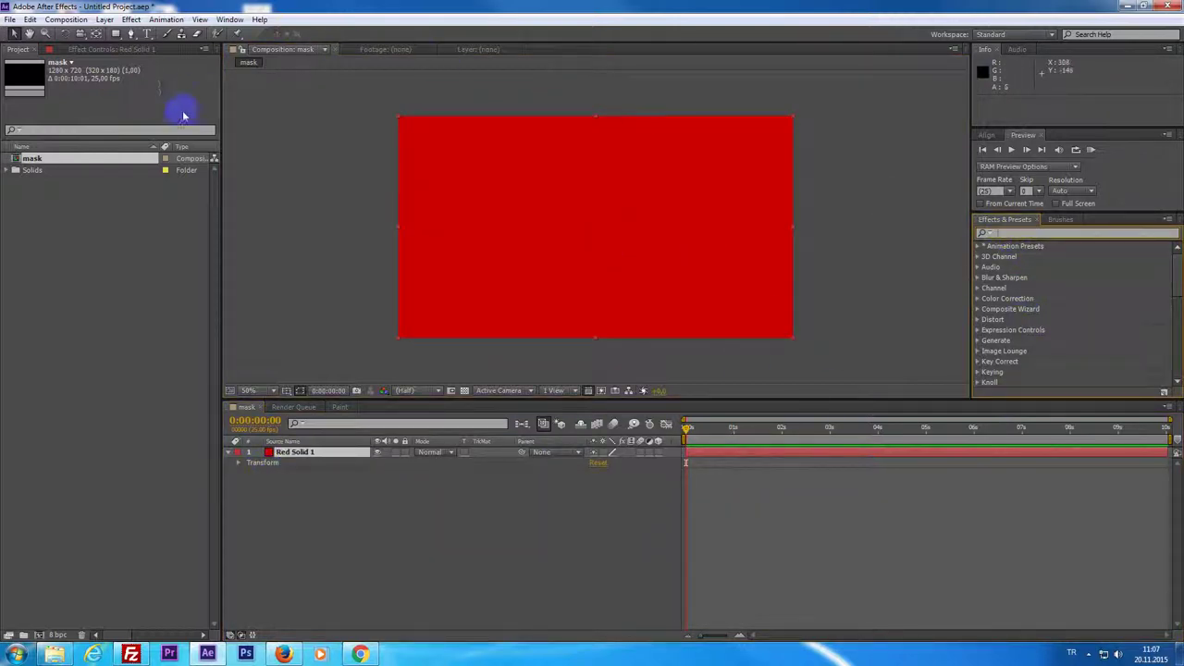
Step: Type the title 'Daf Medya' across the middle of the red solid
left_click(149, 35)
left_click(481, 227)
type("Daf Medya")
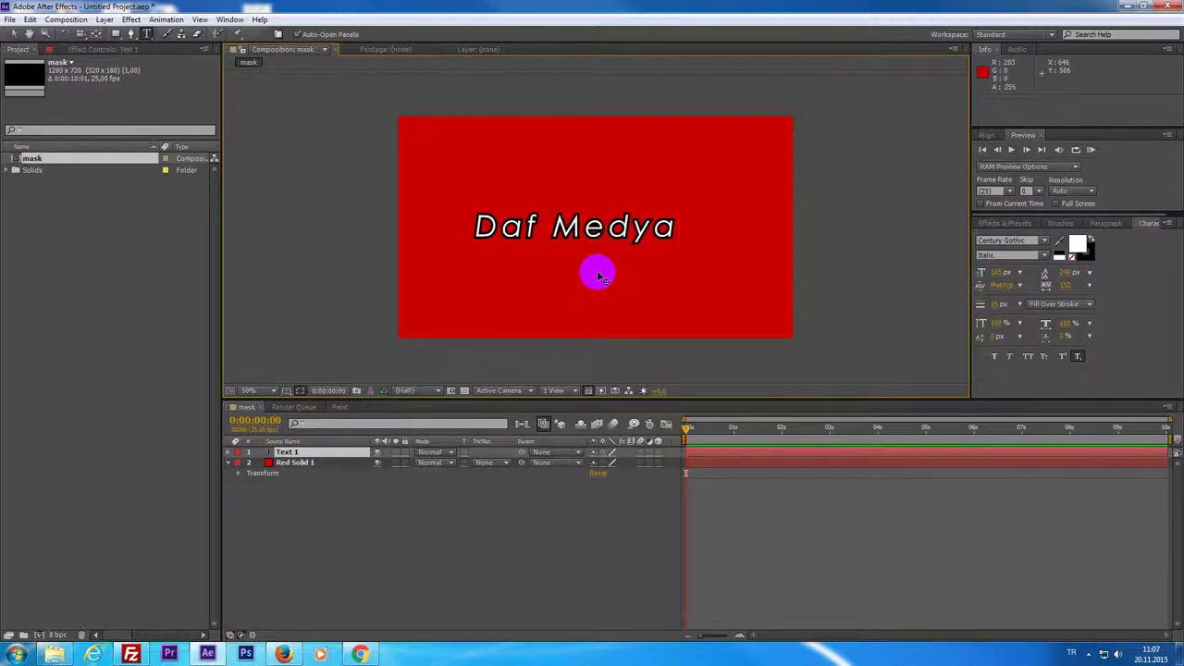
left_click(16, 35)
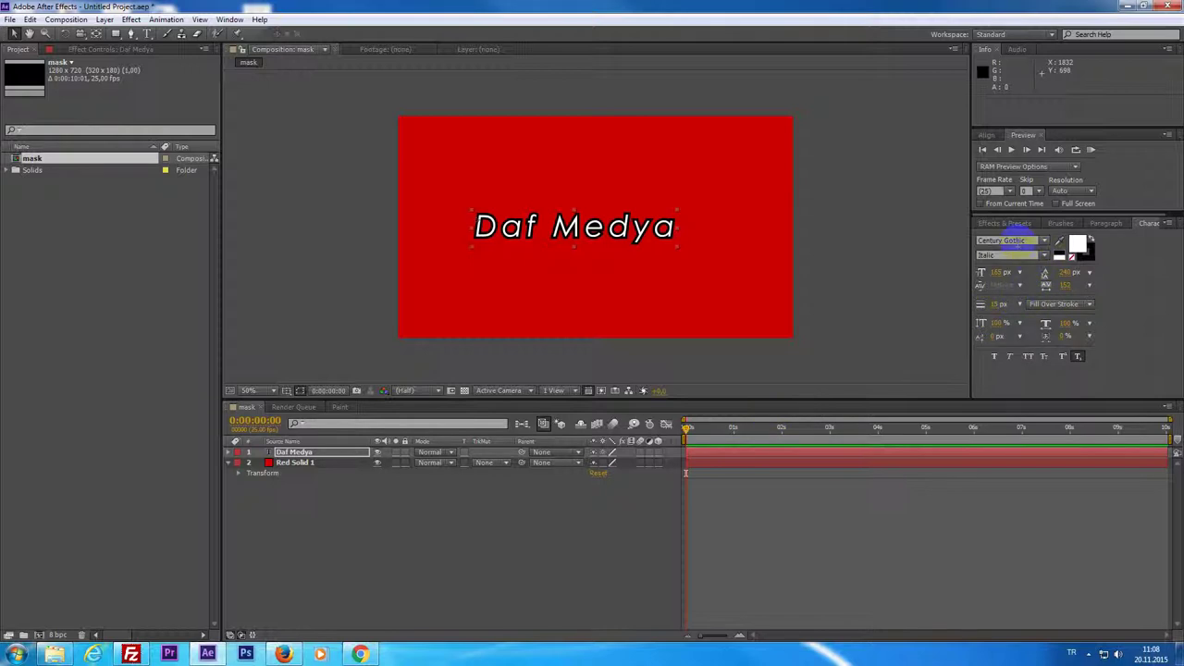
Step: Set the title's stroke to none in the Character panel, keeping its white fill
left_click(1086, 245)
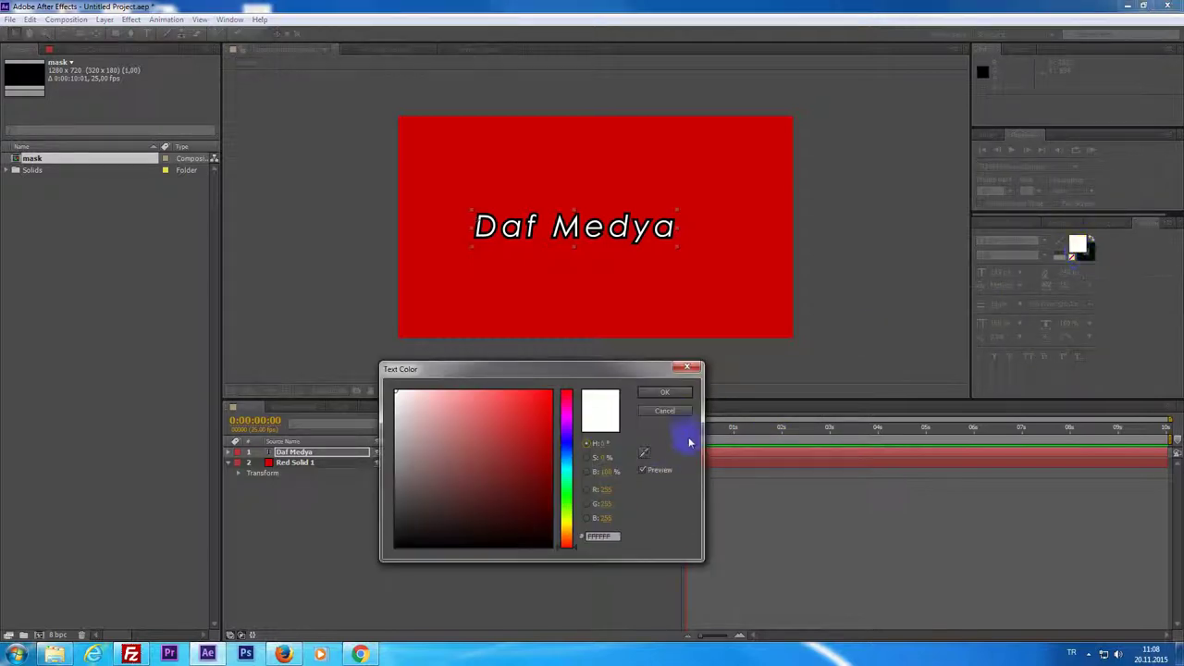
left_click(675, 413)
left_click(1072, 256)
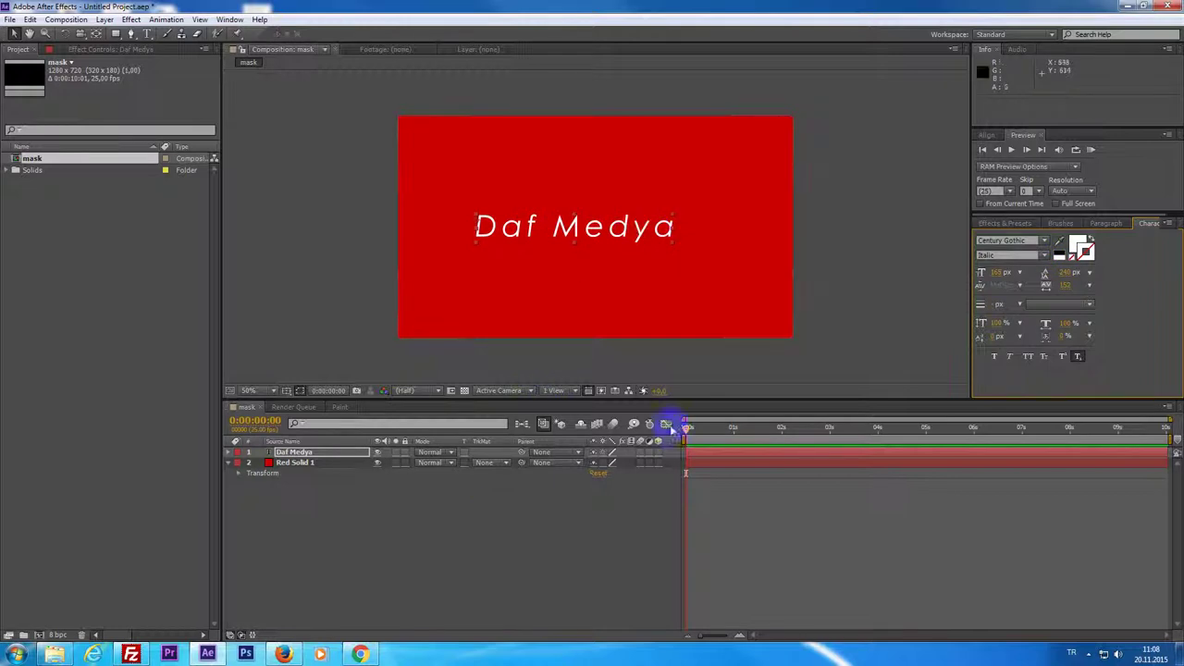
left_click(737, 457)
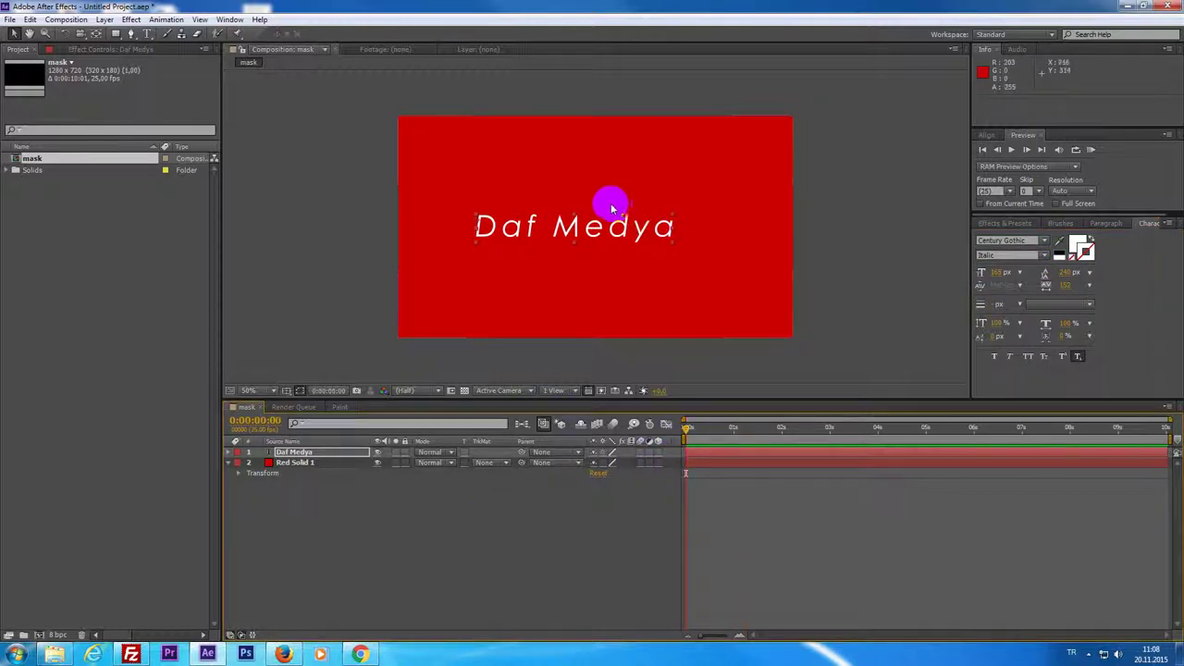
left_click(595, 231)
key("Home")
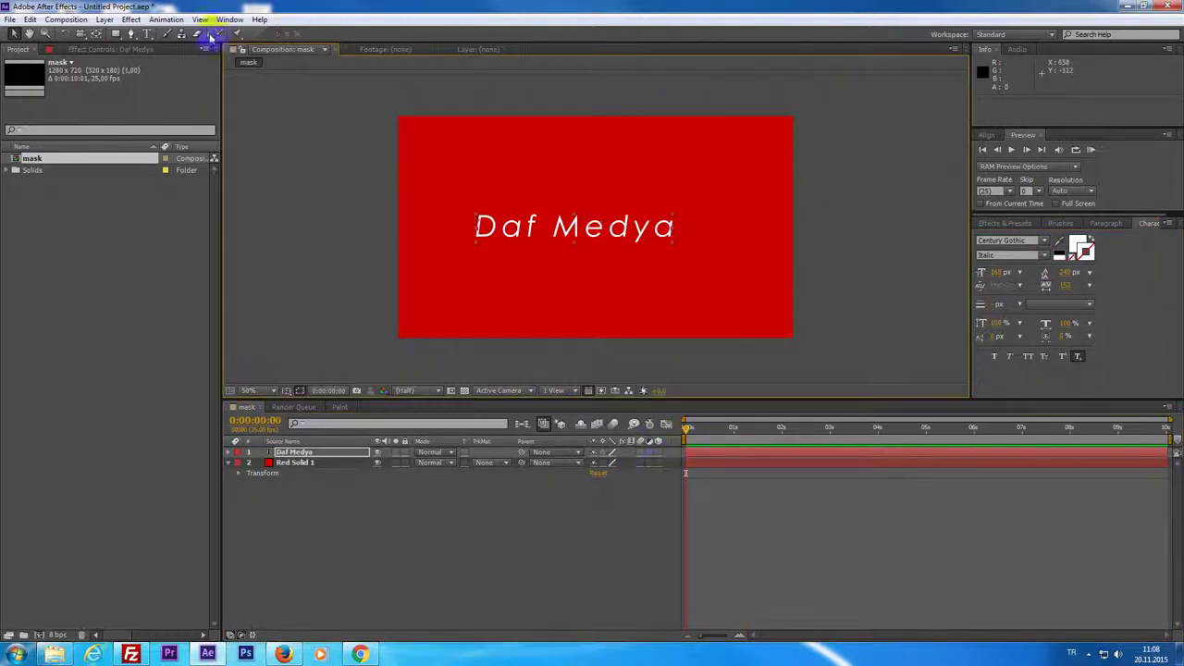
Step: Add a full-size rectangle mask to 'Daf Medya' and pull its edges in tightly around the words
double_click(116, 34)
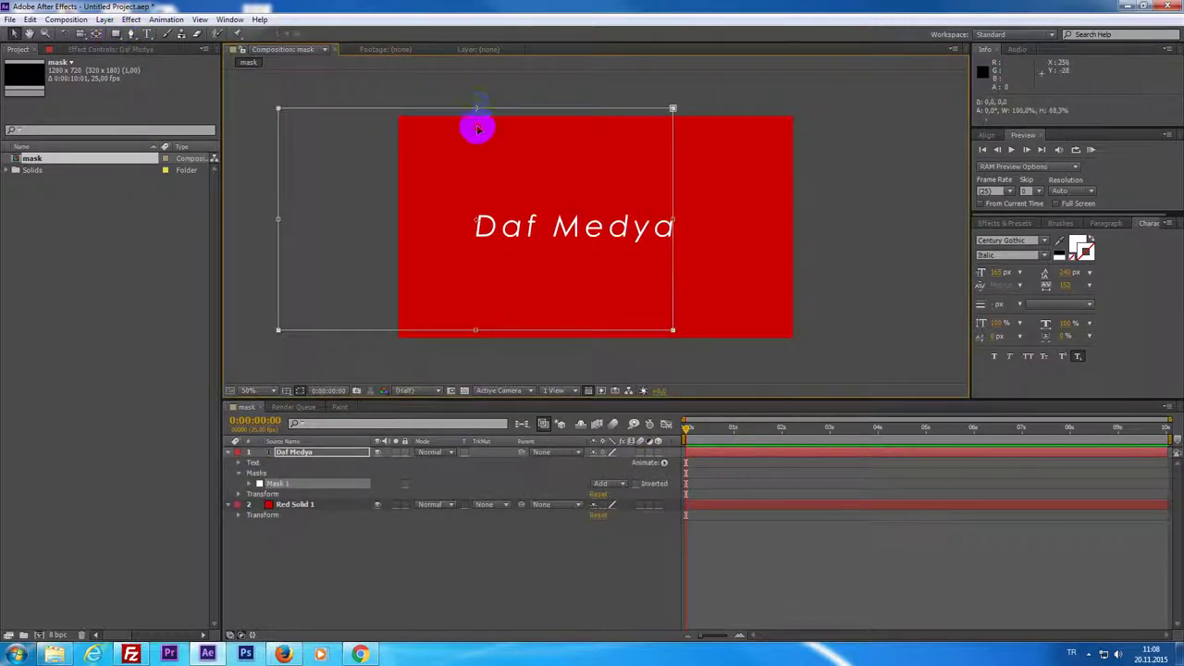
left_click_drag(474, 109, 476, 200)
left_click_drag(474, 329, 491, 246)
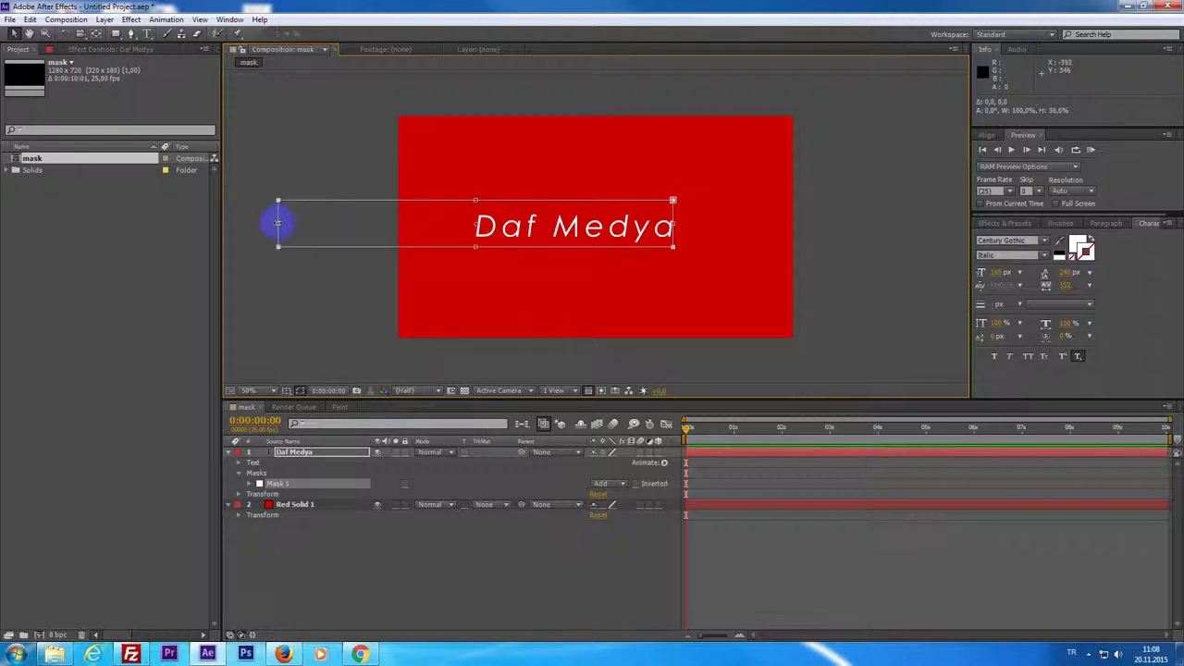
left_click_drag(277, 223, 464, 223)
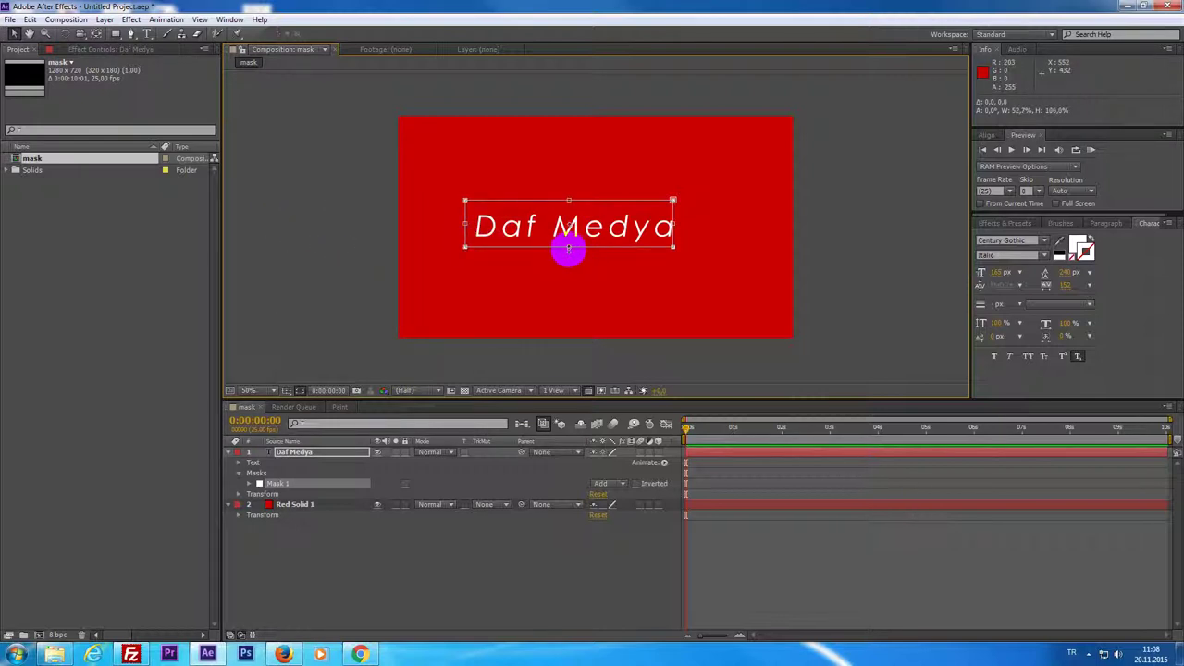
left_click_drag(569, 247, 569, 260)
left_click_drag(569, 200, 569, 189)
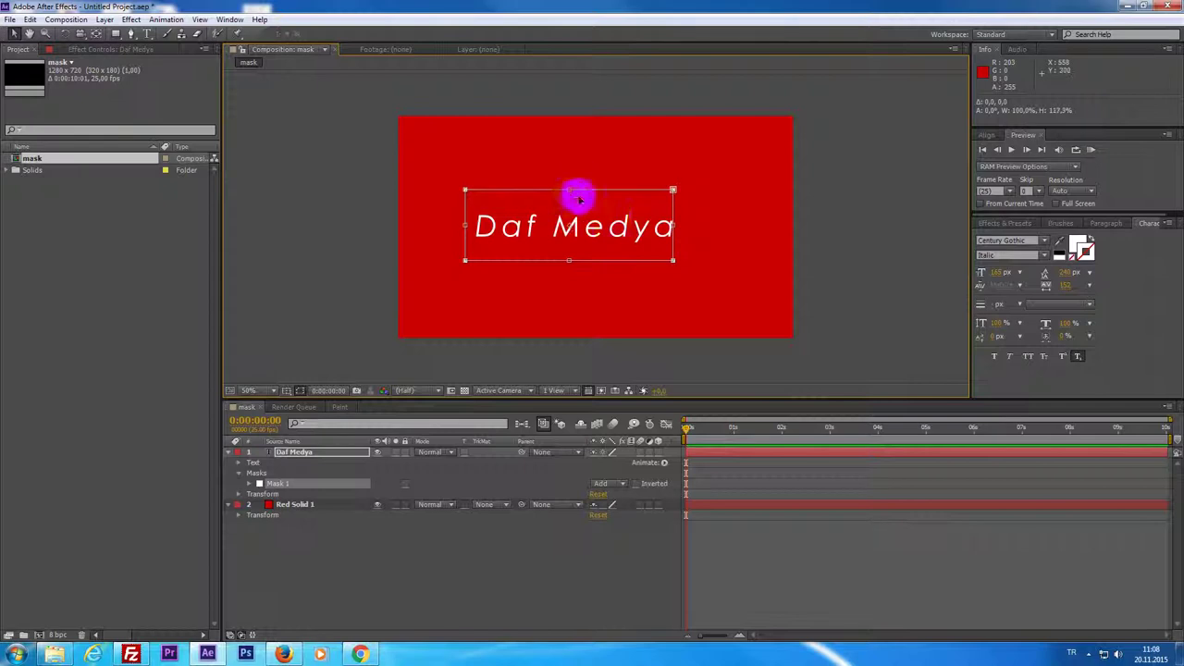
left_click_drag(678, 226, 685, 224)
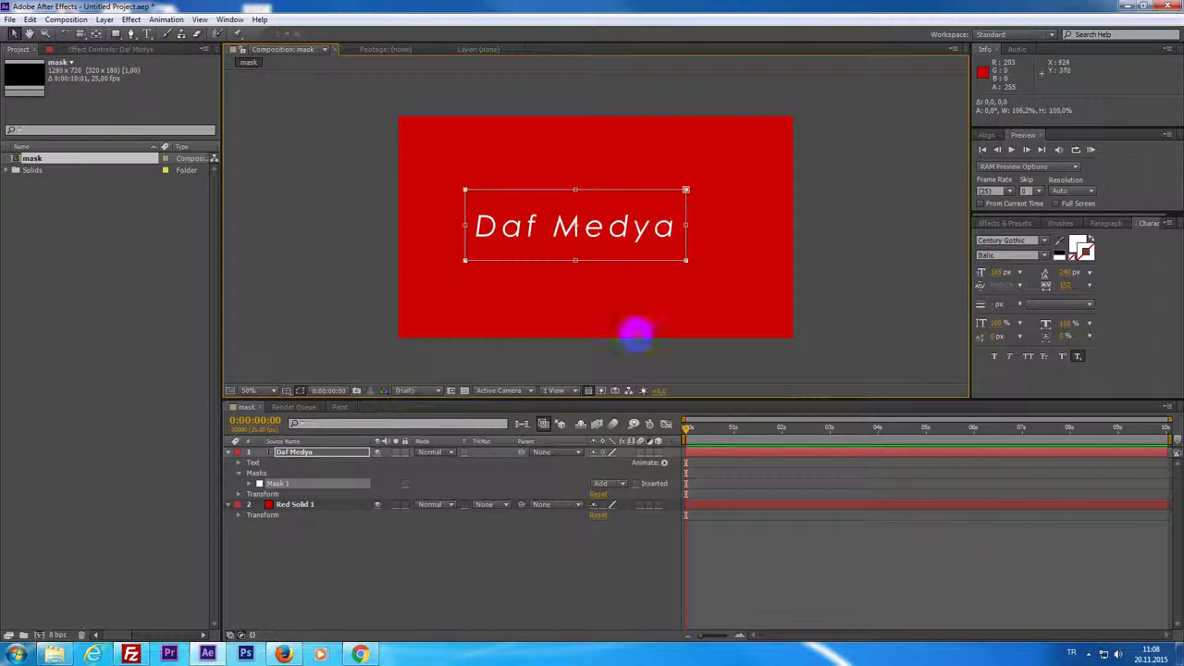
left_click_drag(697, 436, 734, 445)
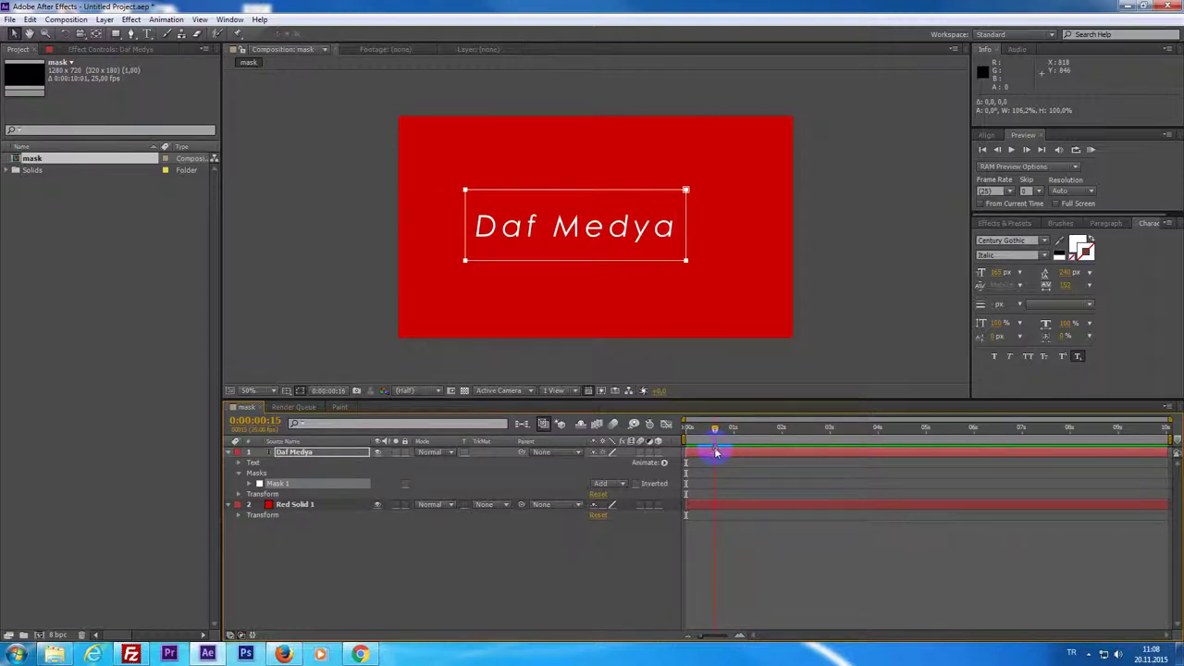
Step: Keyframe Mask 1's path at 0:15, then pull its right-hand corners left at 0:00
left_click(249, 485)
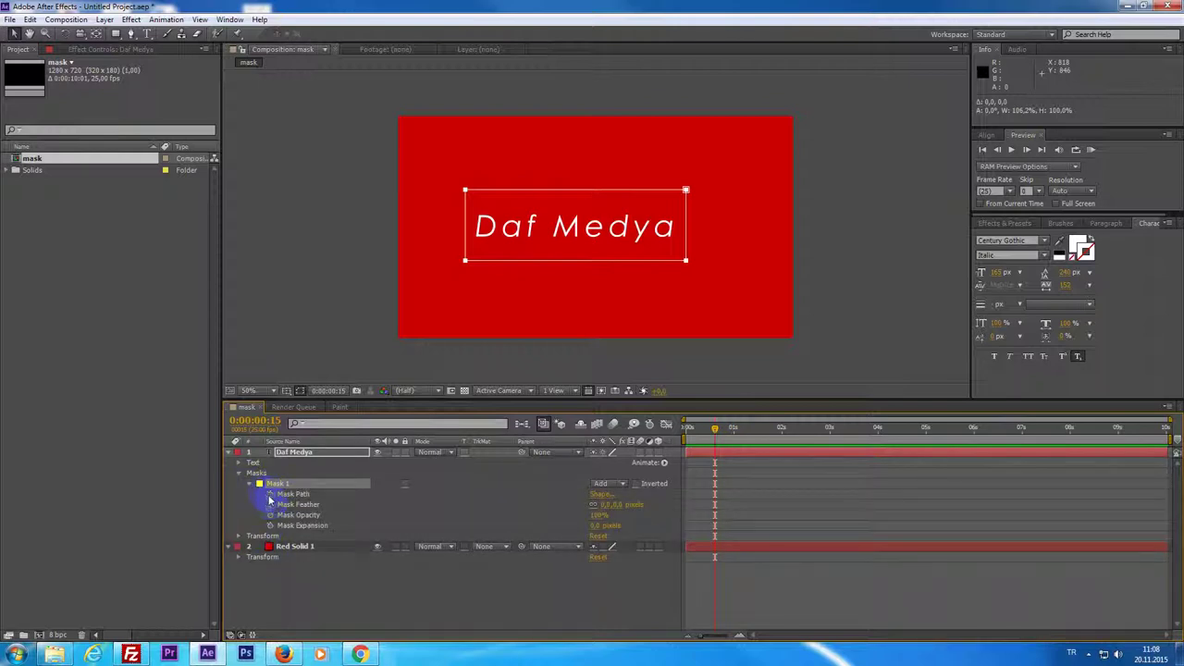
left_click(269, 494)
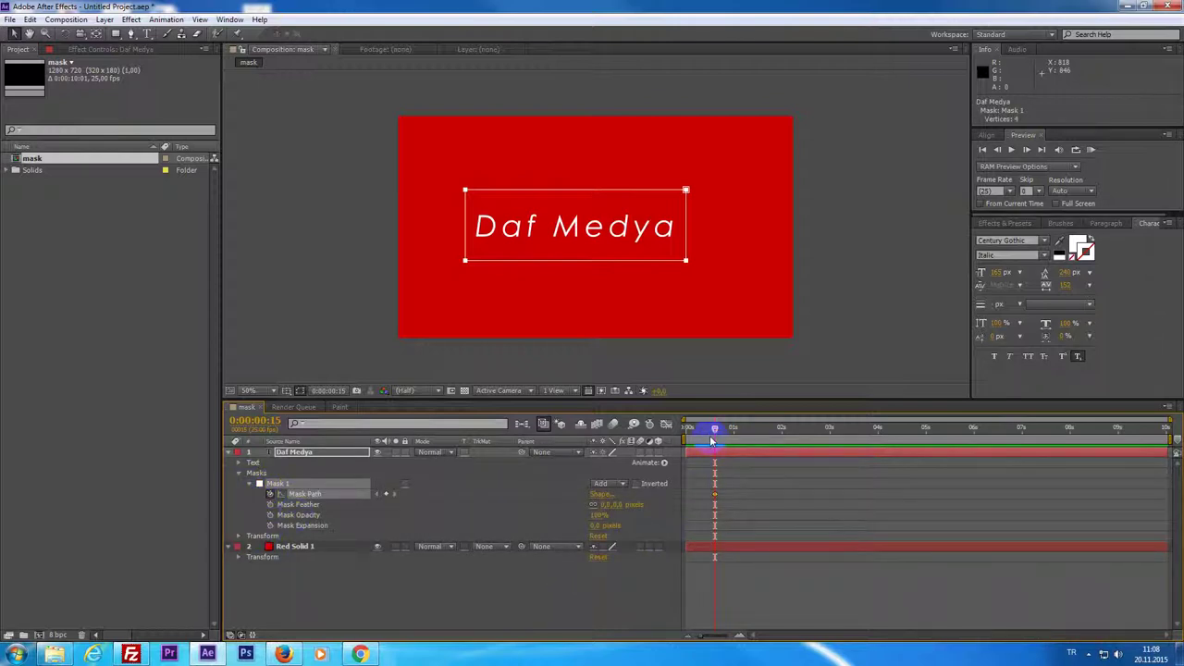
left_click_drag(713, 441, 691, 440)
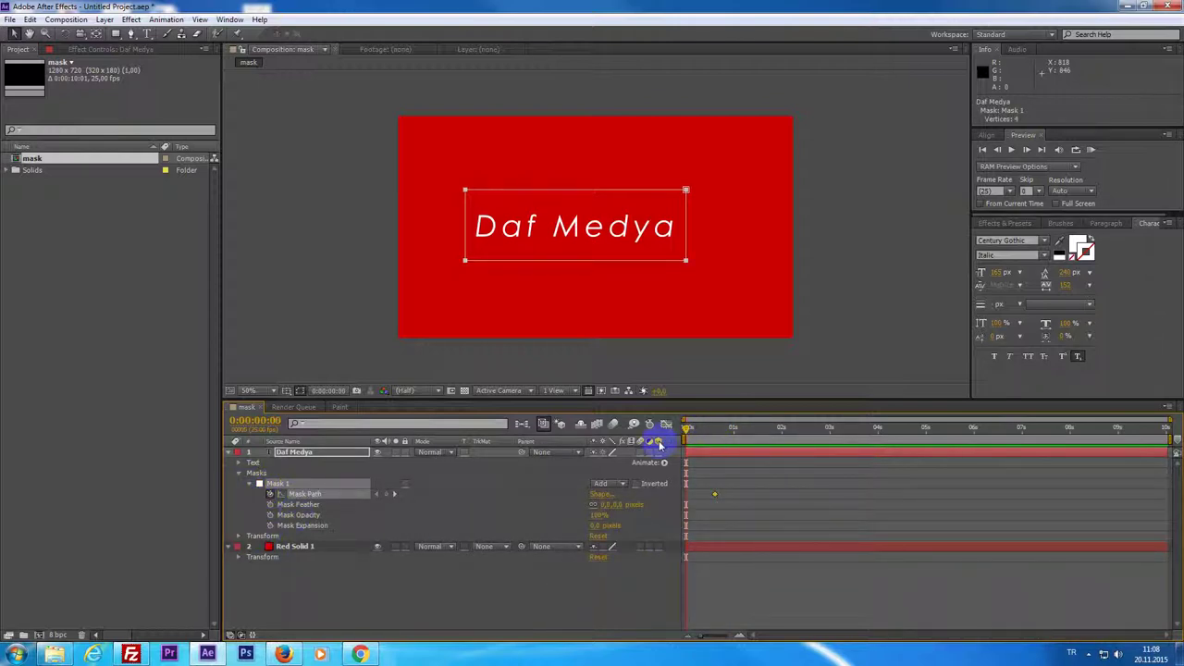
left_click(686, 191)
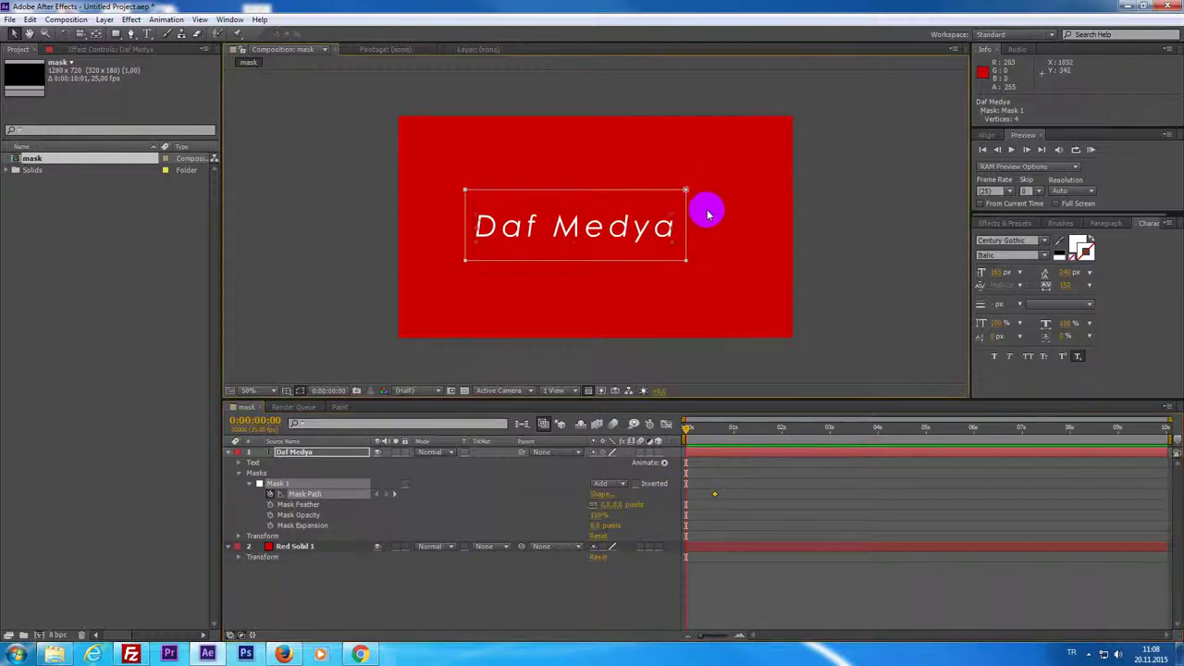
left_click(686, 261)
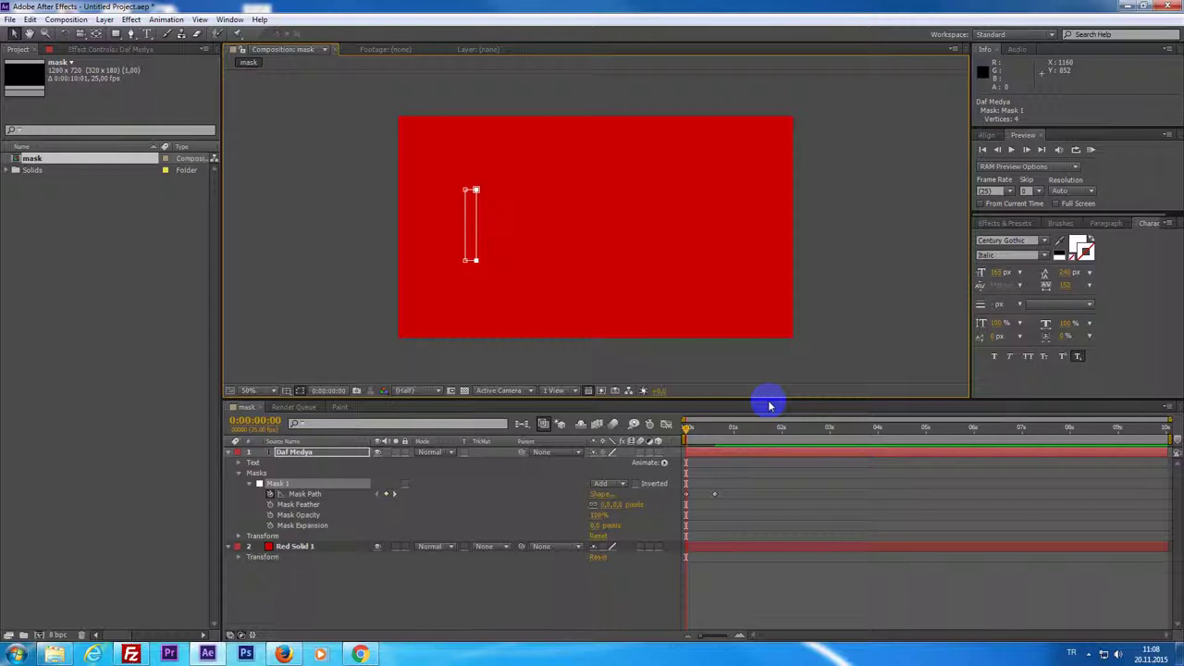
Step: Preview the Daf Medya wipe-on across its first frames
left_click(1092, 150)
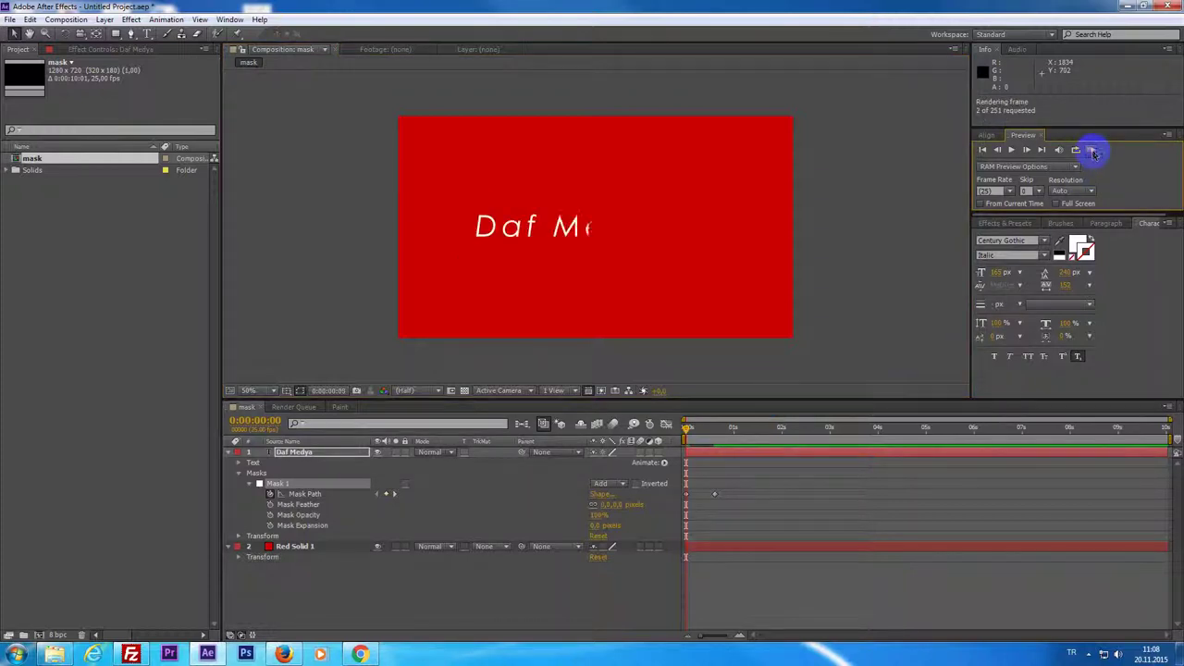
left_click(708, 439)
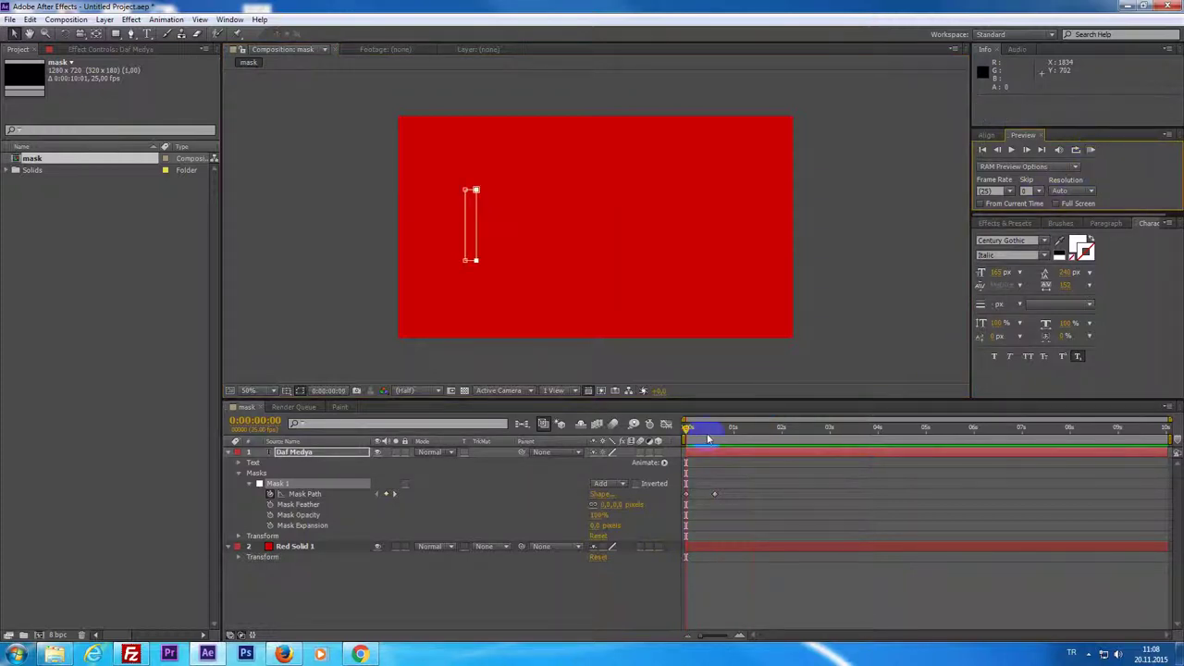
left_click_drag(685, 434, 685, 450)
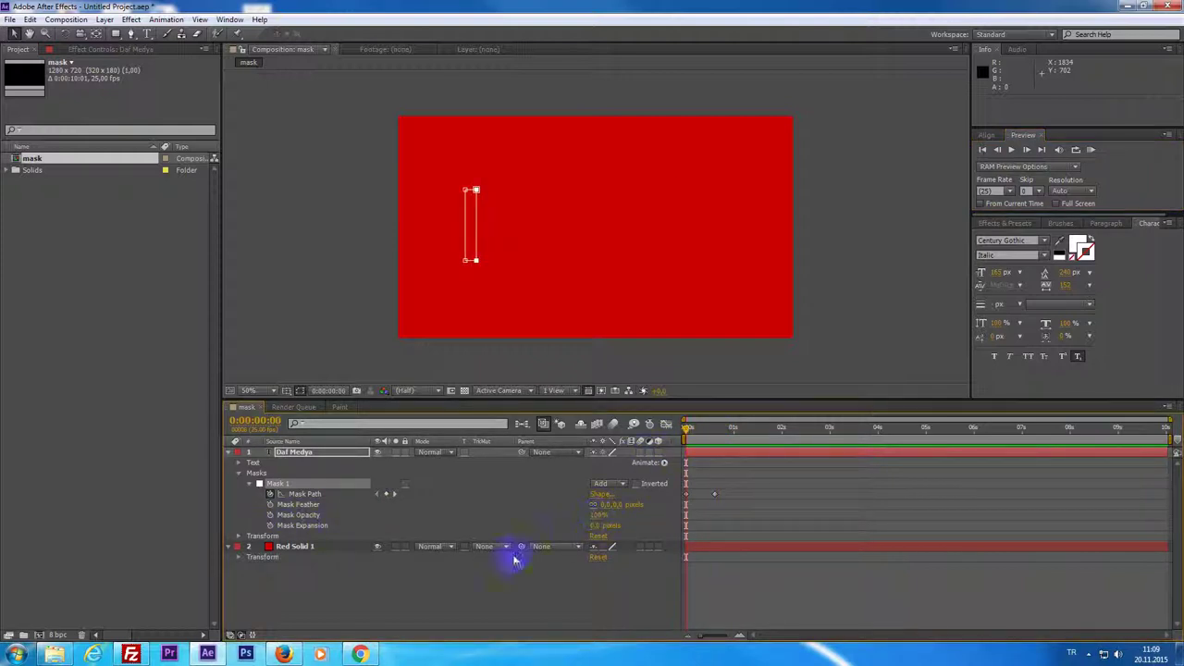
Step: Give the text mask a 50-pixel feather and select its right-hand corner points
left_click(599, 518)
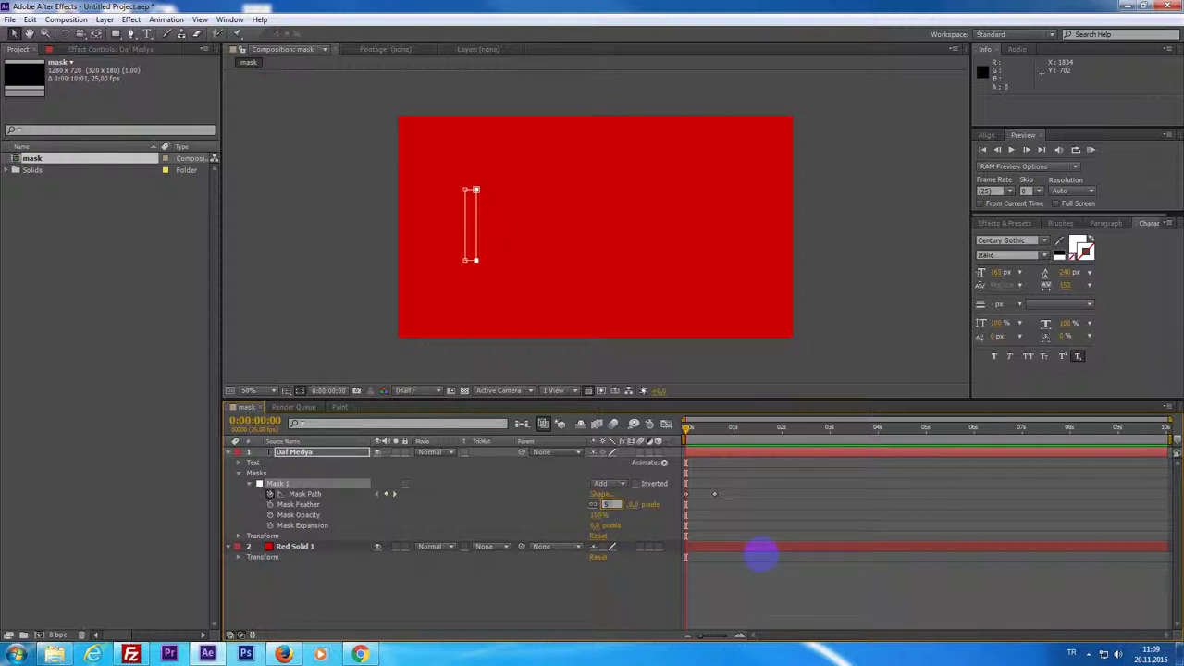
left_click(761, 554)
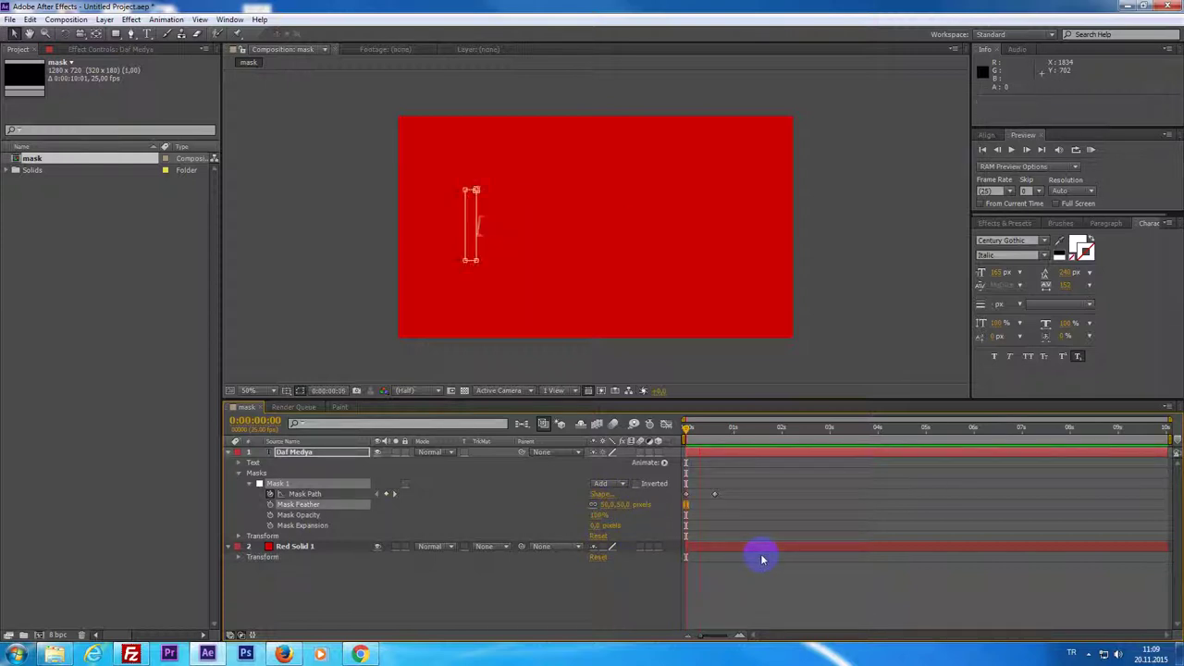
left_click(471, 260)
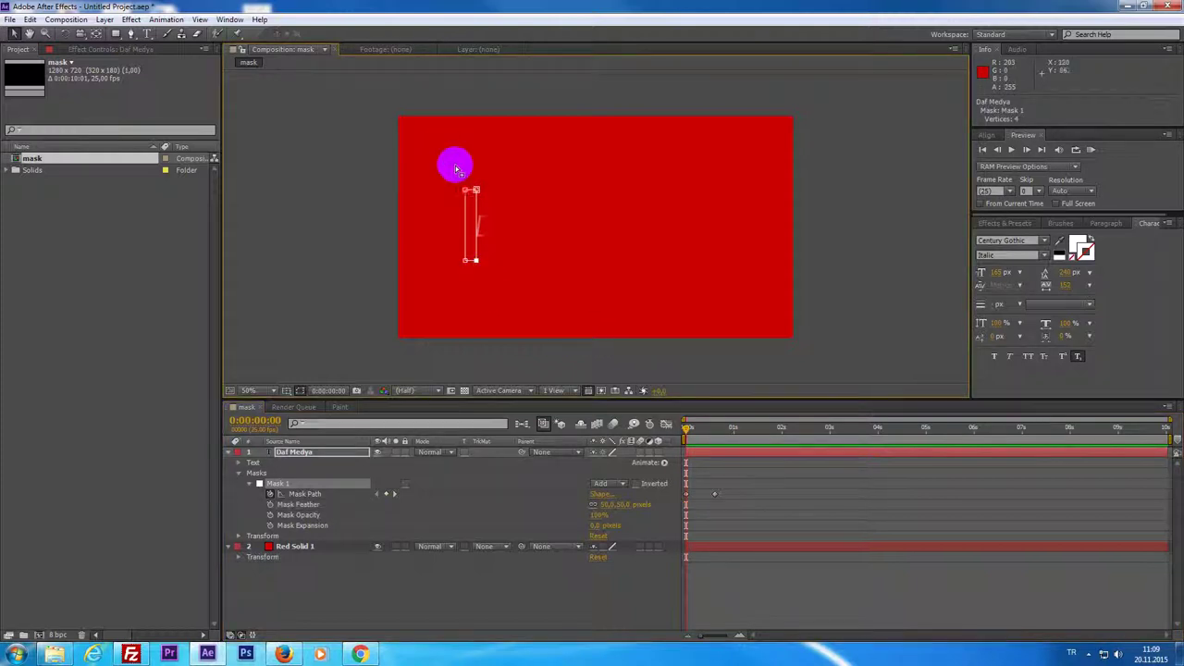
left_click(474, 191, "shift")
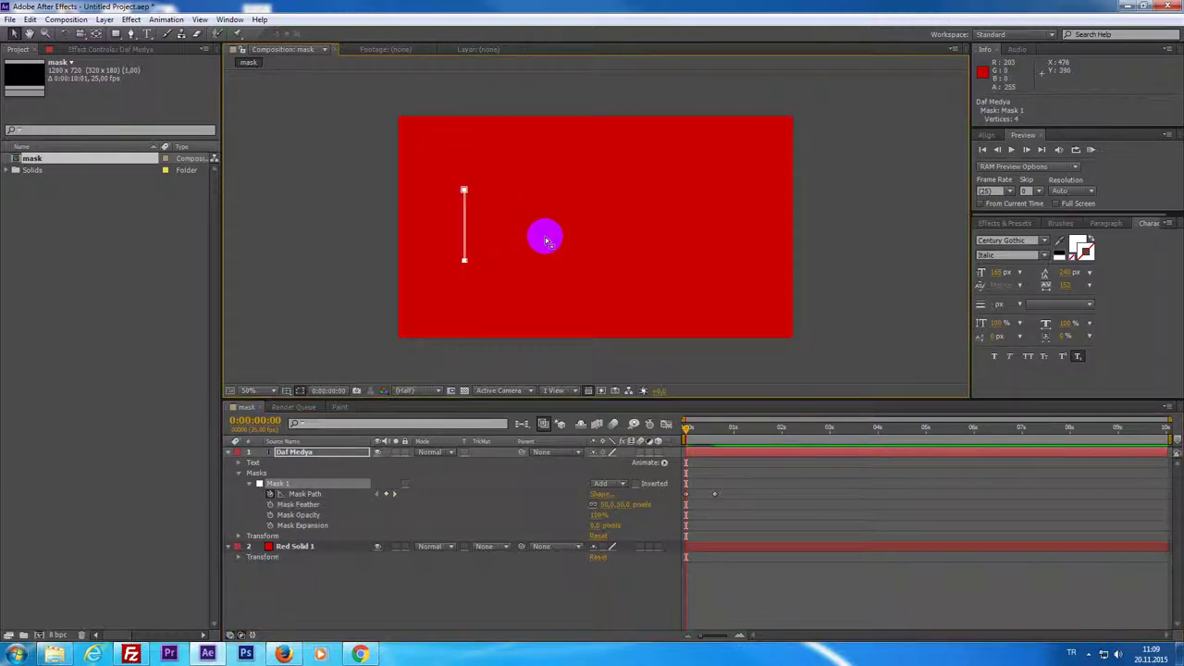
Step: Preview the feathered text reveal, then bring up the project save window
key("space")
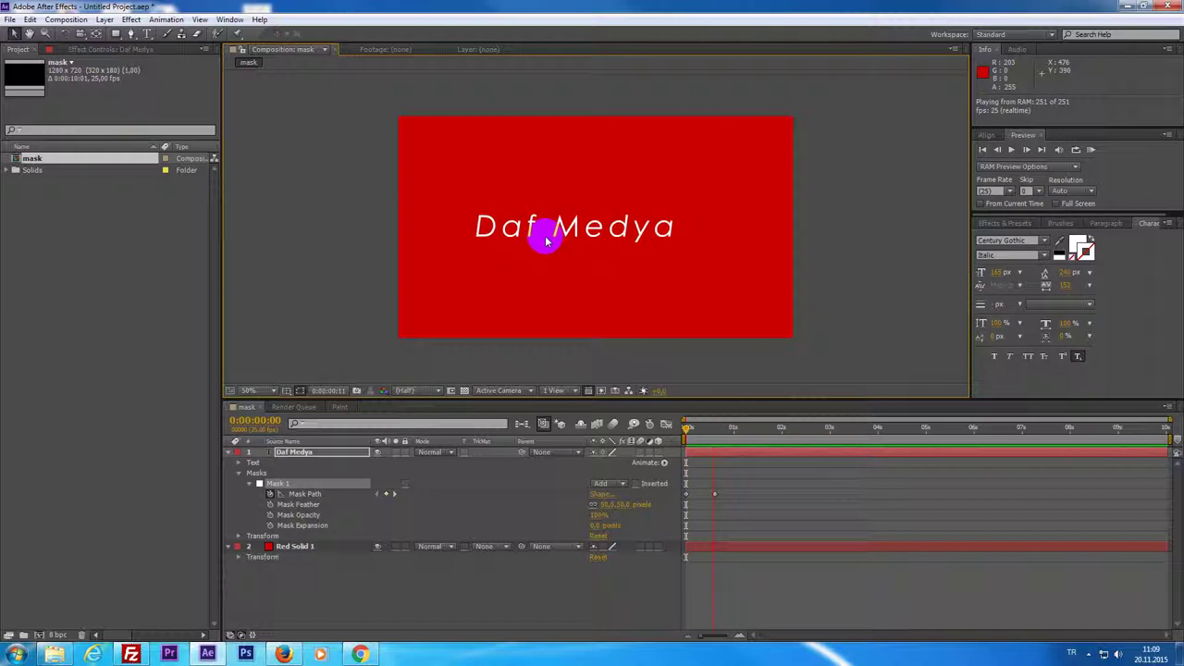
key("space")
key("space")
key("space")
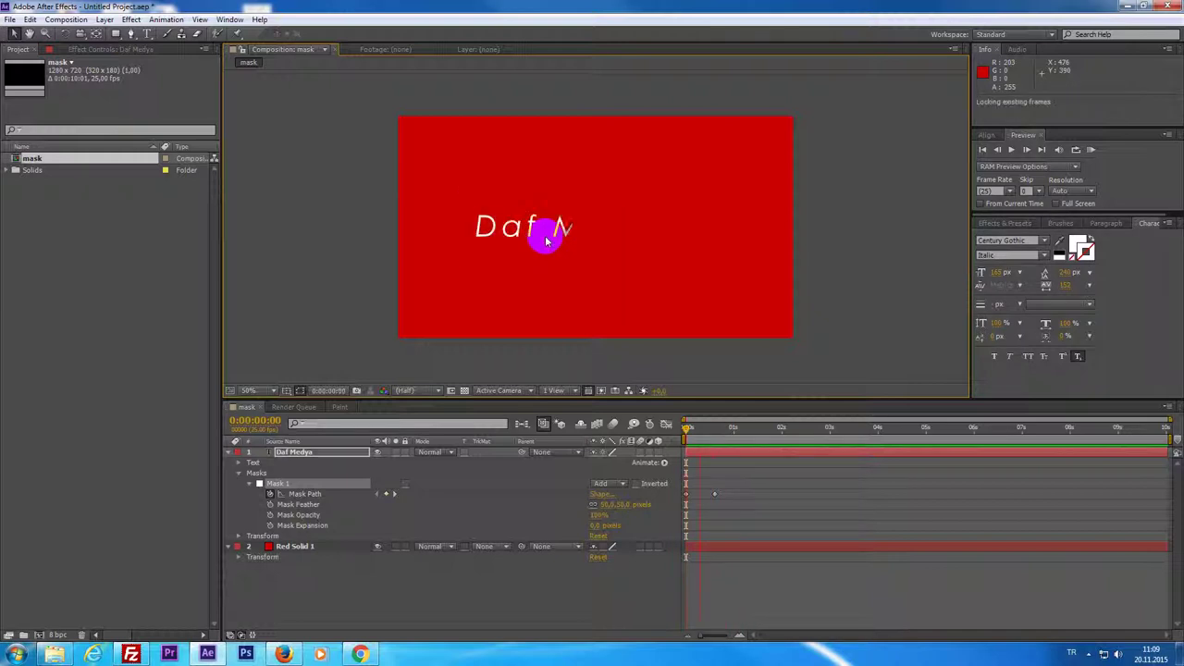
key("space")
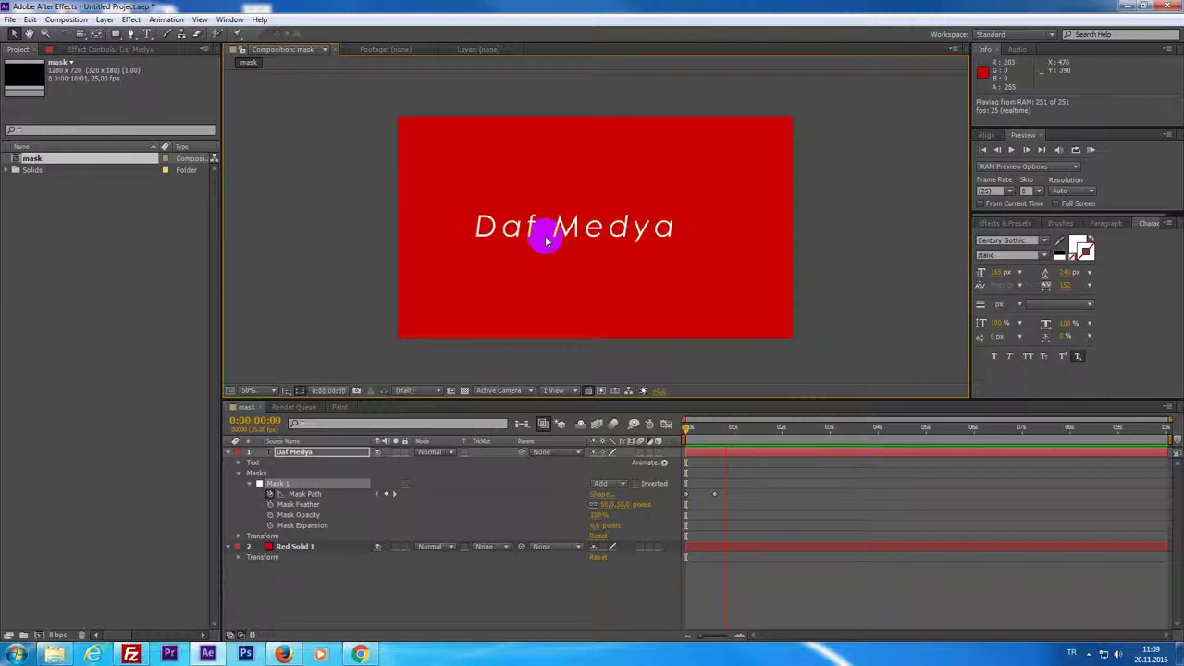
key("space")
key("ctrl+s")
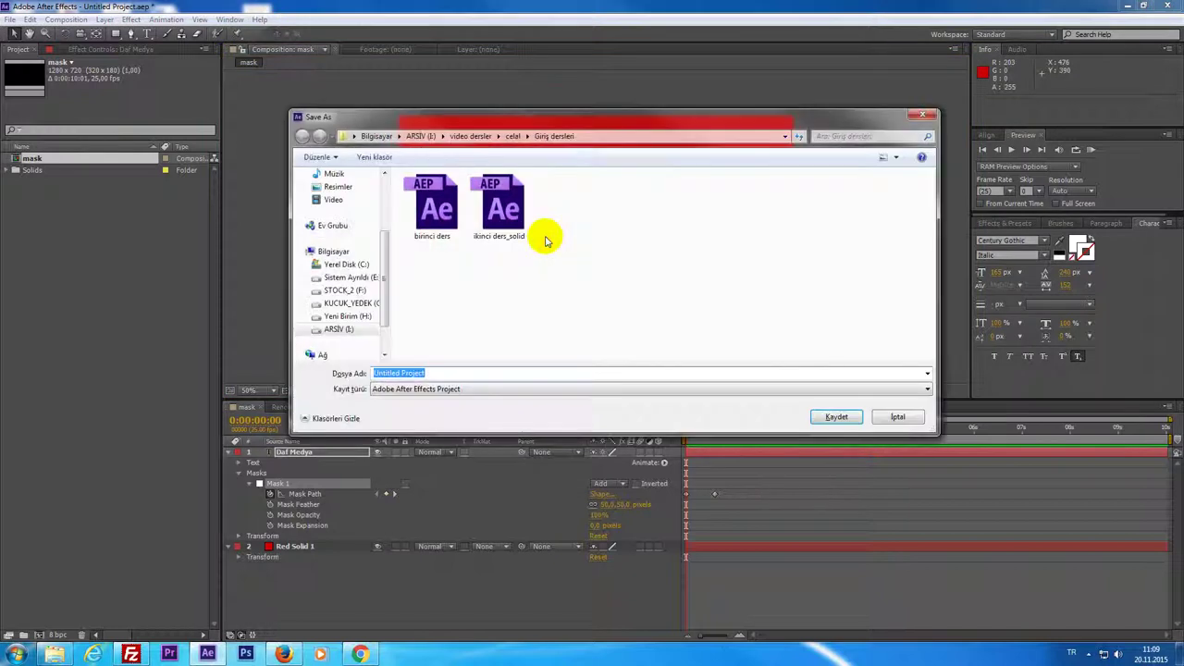
Step: Cancel the first save window, then save the project as mask_and solid.aep
left_click(914, 418)
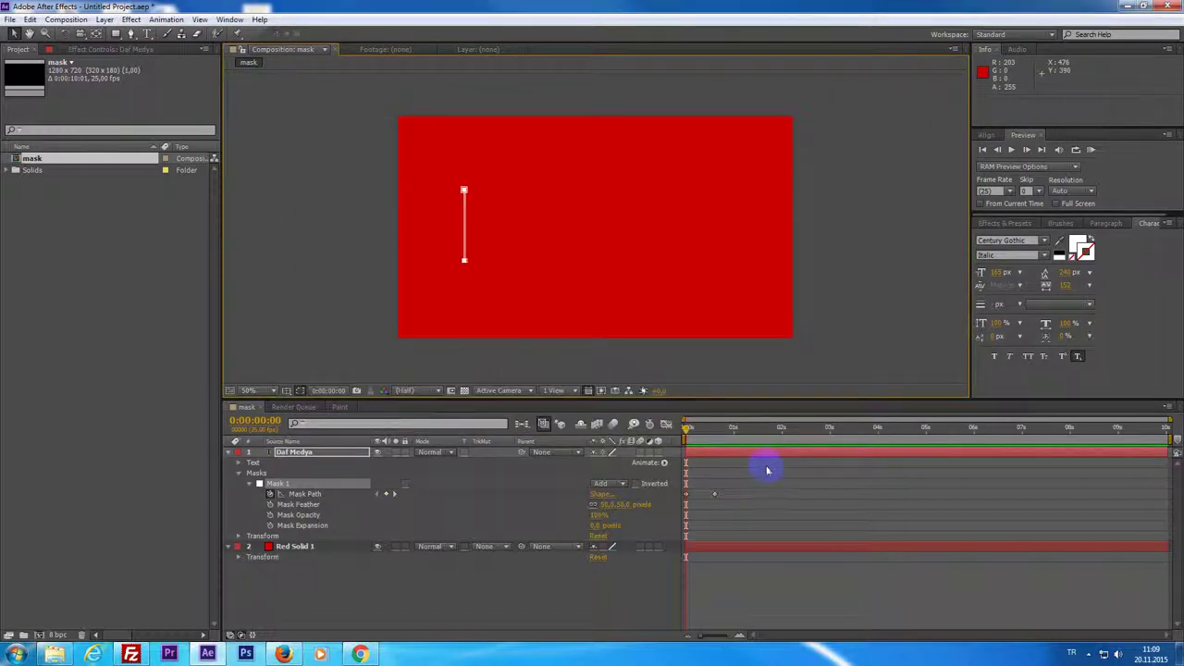
key("ctrl+s")
type("mask_and solid")
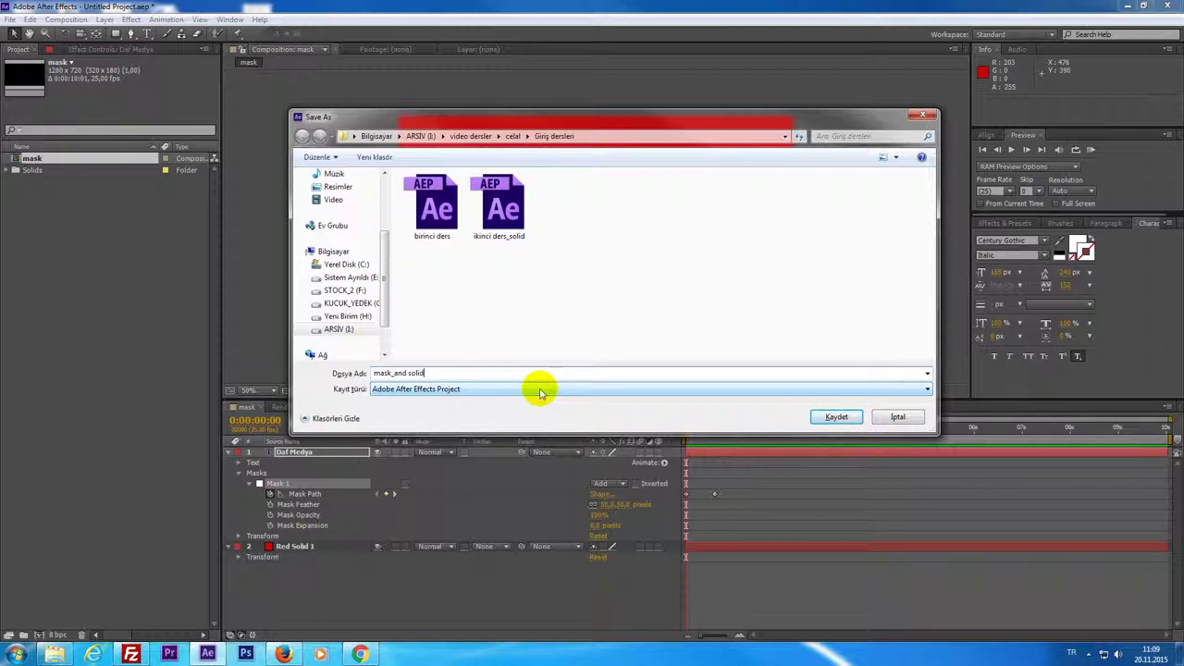
key("Return")
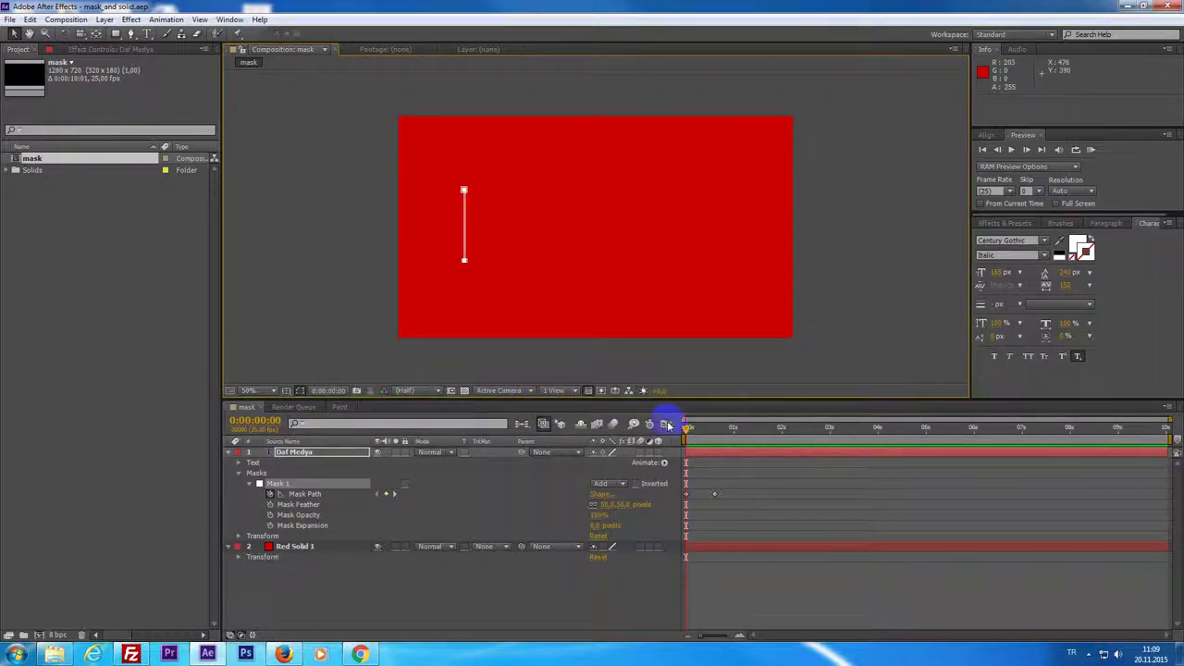
Step: Collapse Daf Medya, create the empty mask deneme composition, and bring up Import File
left_click_drag(698, 435, 777, 464)
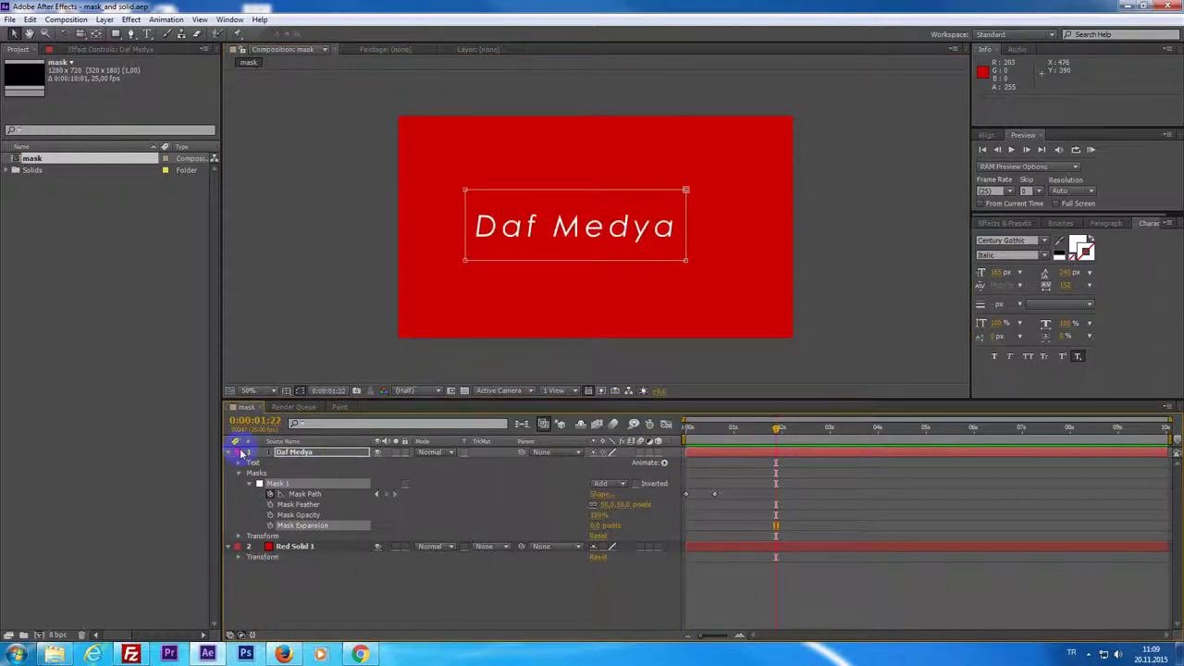
left_click(229, 456)
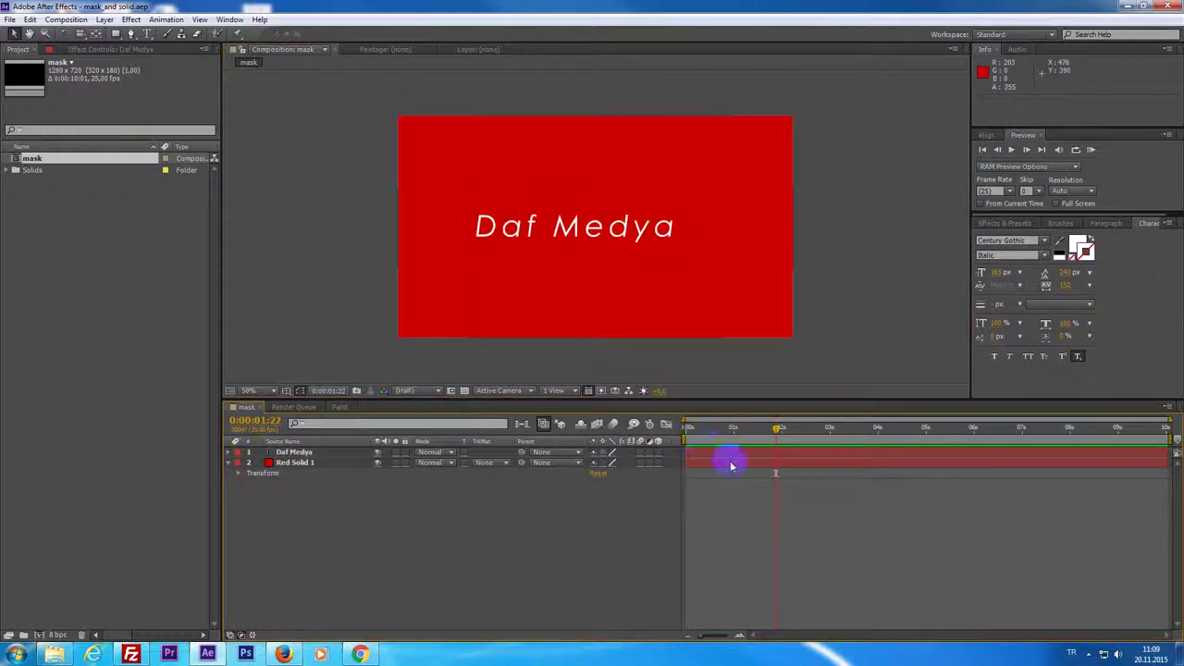
left_click(126, 282)
key("ctrl+k")
type("mask deneme")
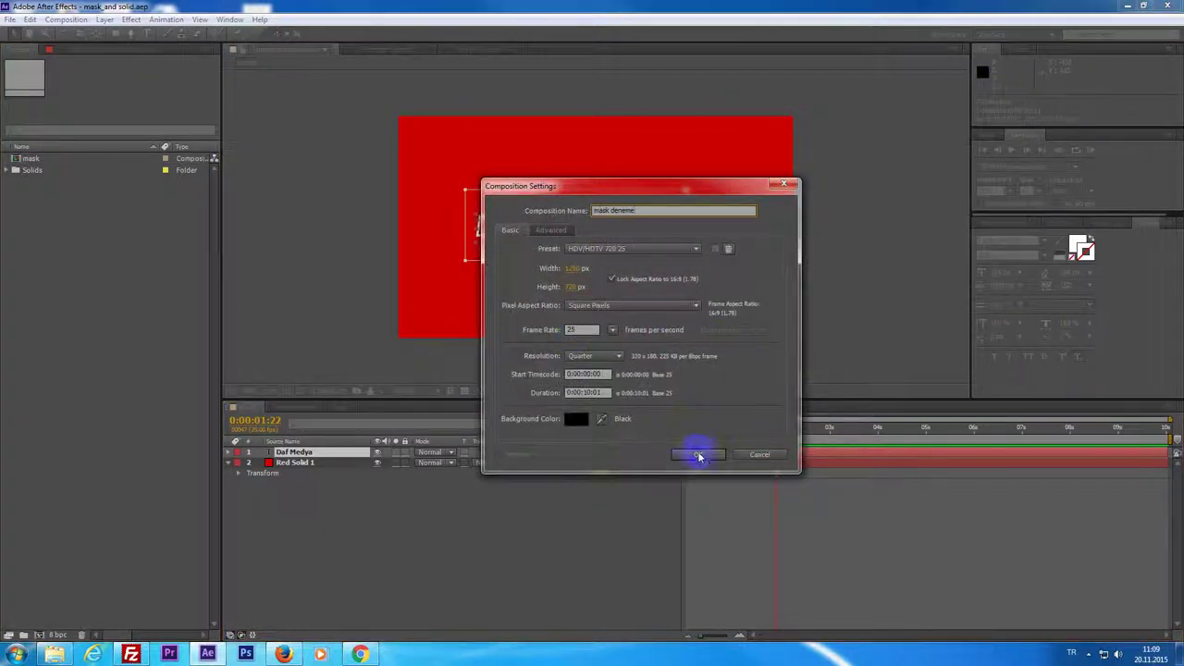
left_click(698, 454)
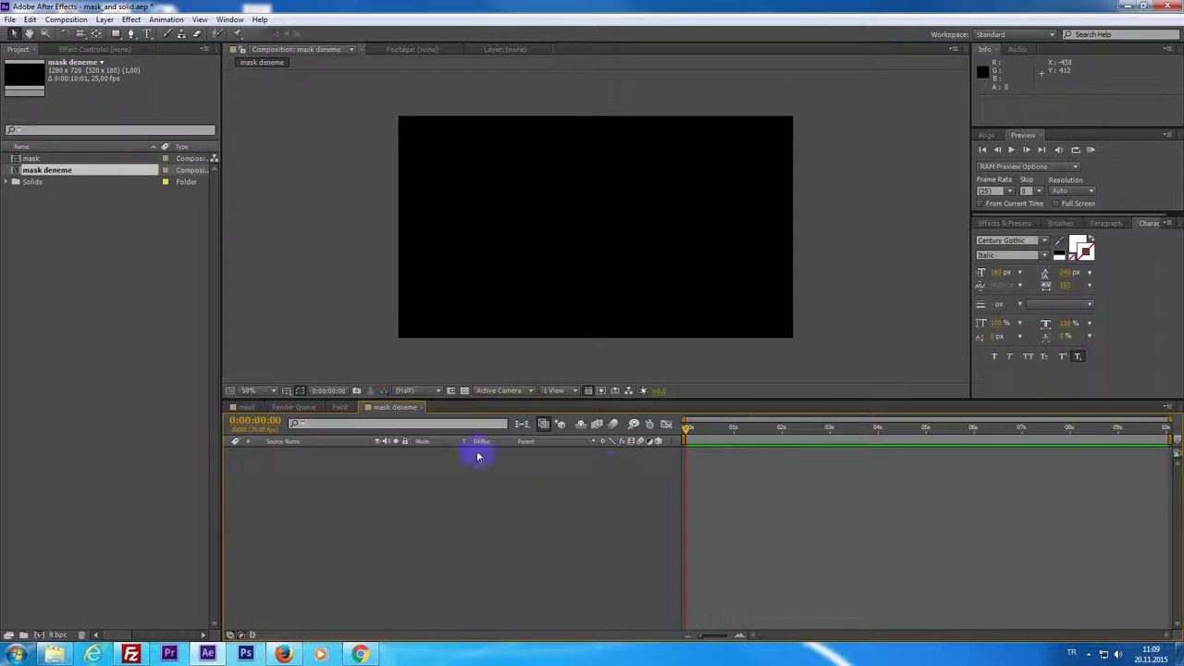
double_click(87, 311)
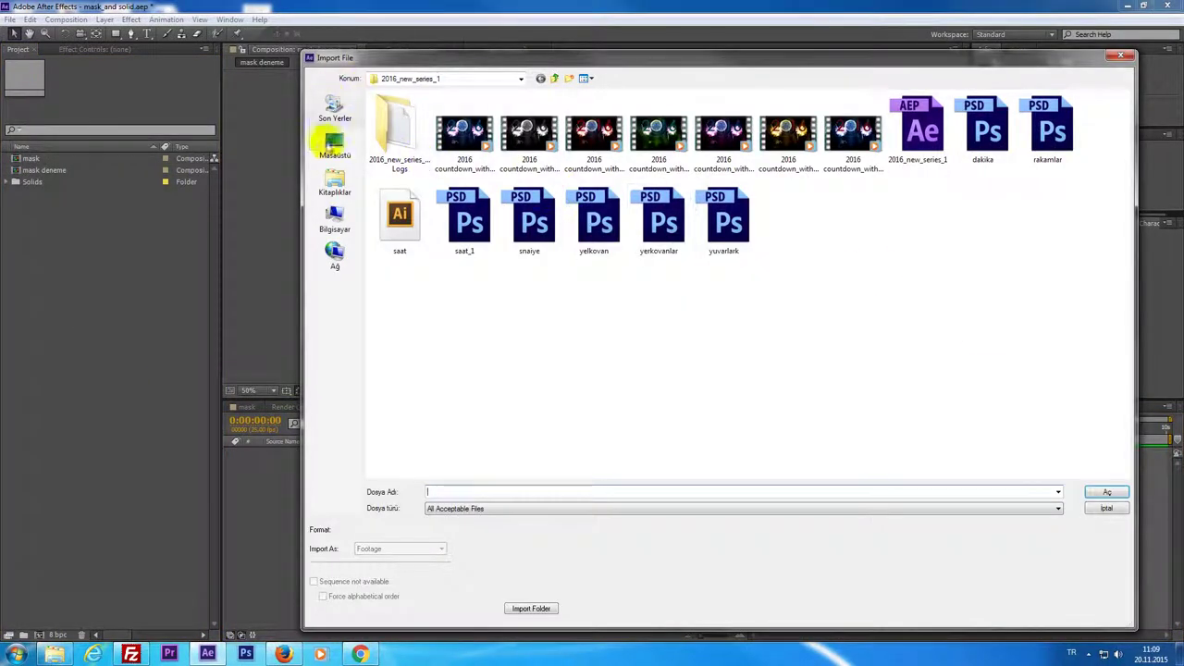
Step: Import konser_1 from the desktop, after dismissing the error from a mistakenly chosen Word file
left_click(335, 143)
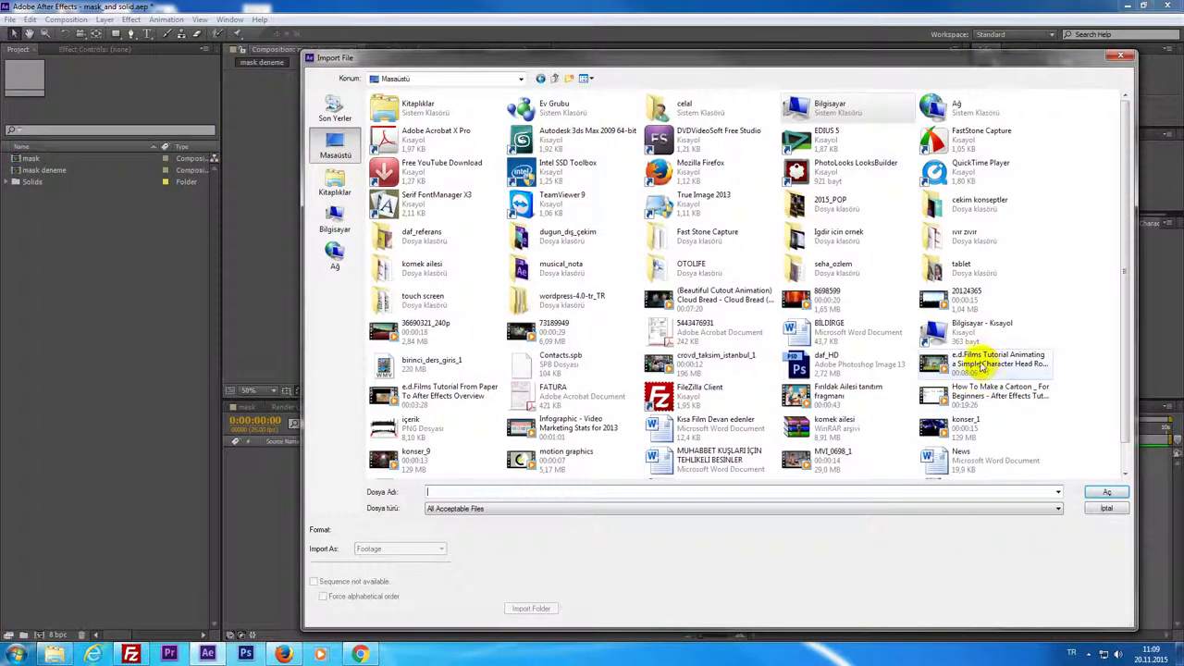
left_click(981, 361)
scroll(972, 398, "down", 1)
left_click(546, 459)
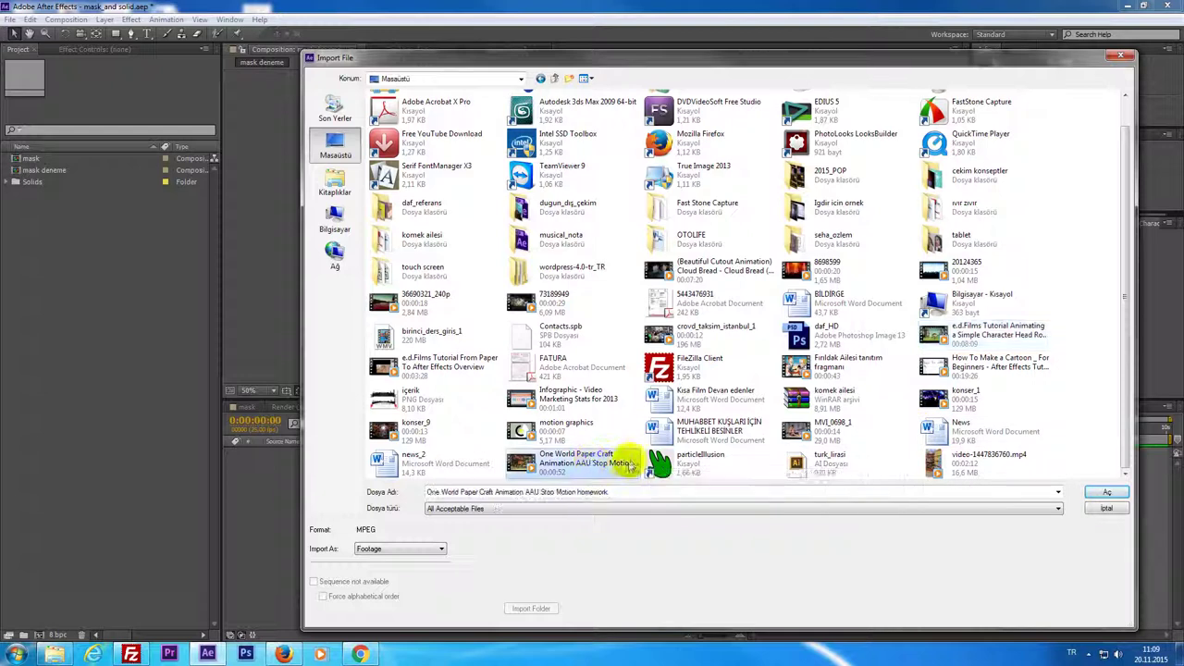
scroll(574, 458, "up", 1)
key("k")
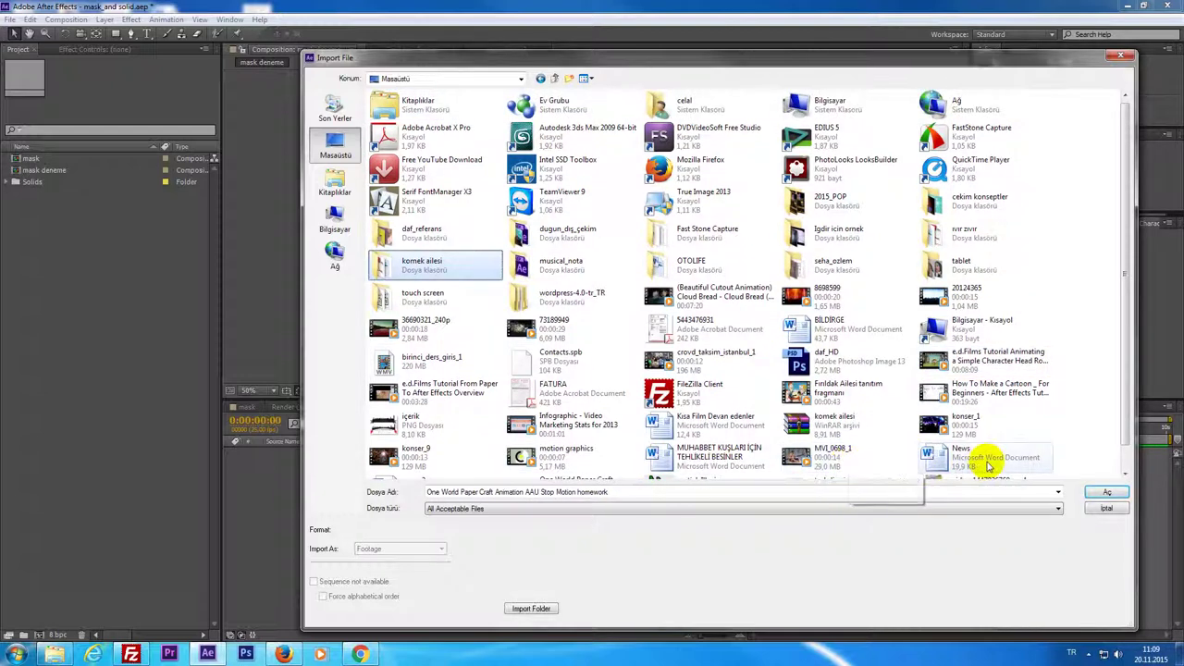
key("k")
key("Return")
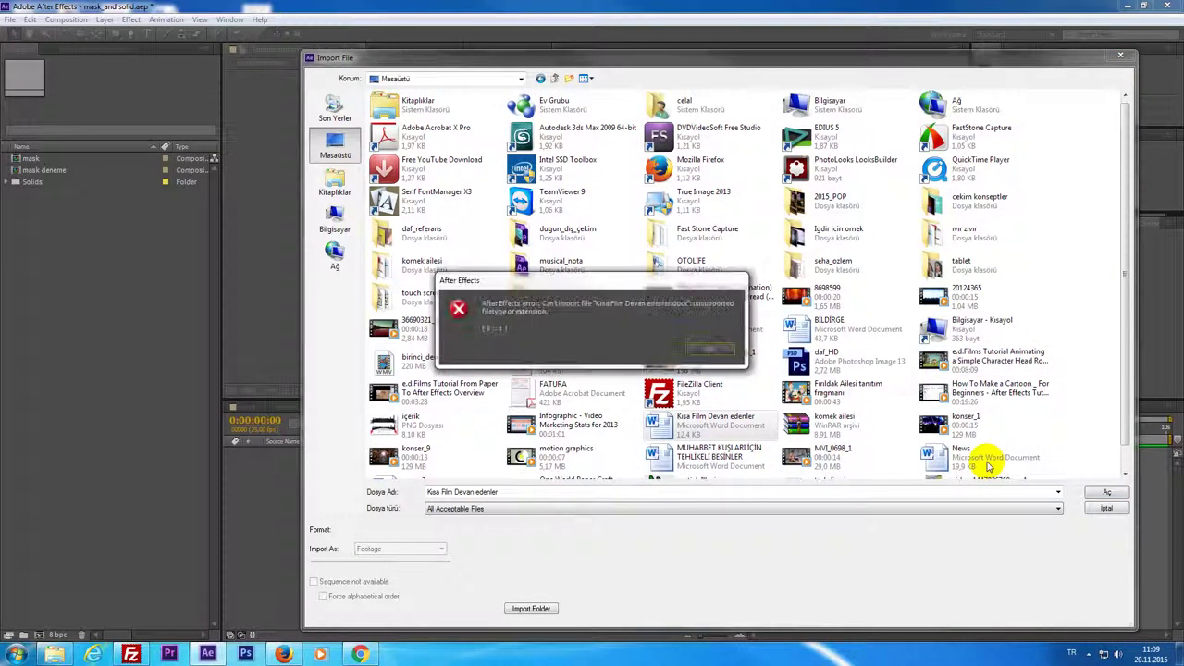
left_click(709, 366)
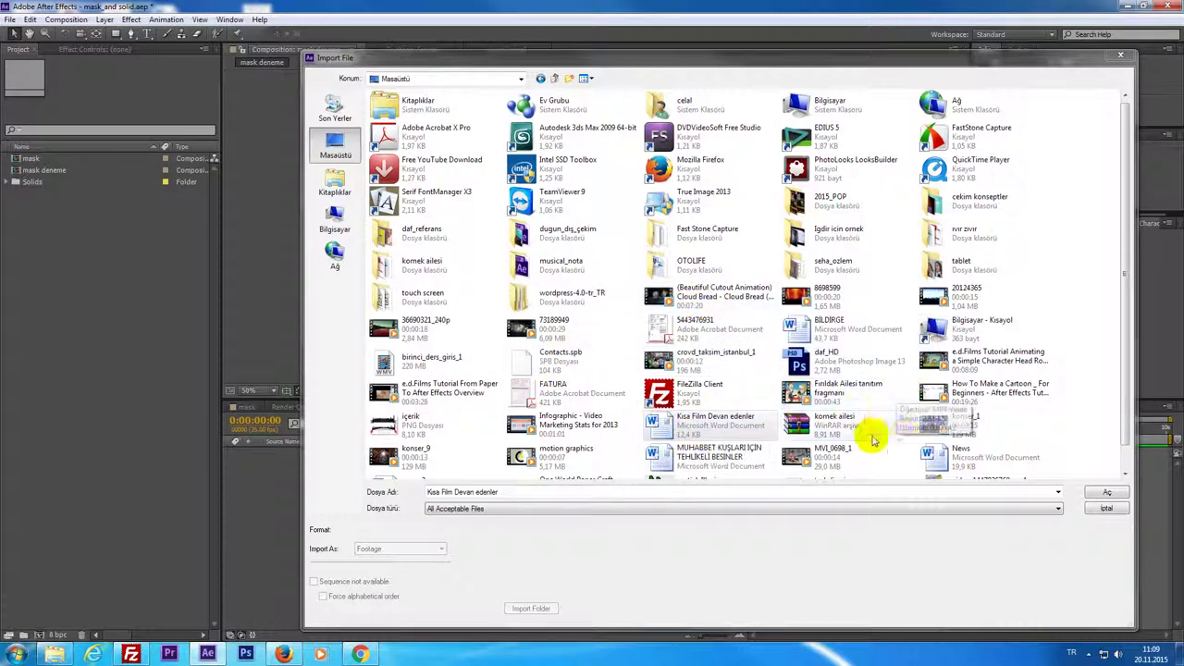
left_click(969, 423)
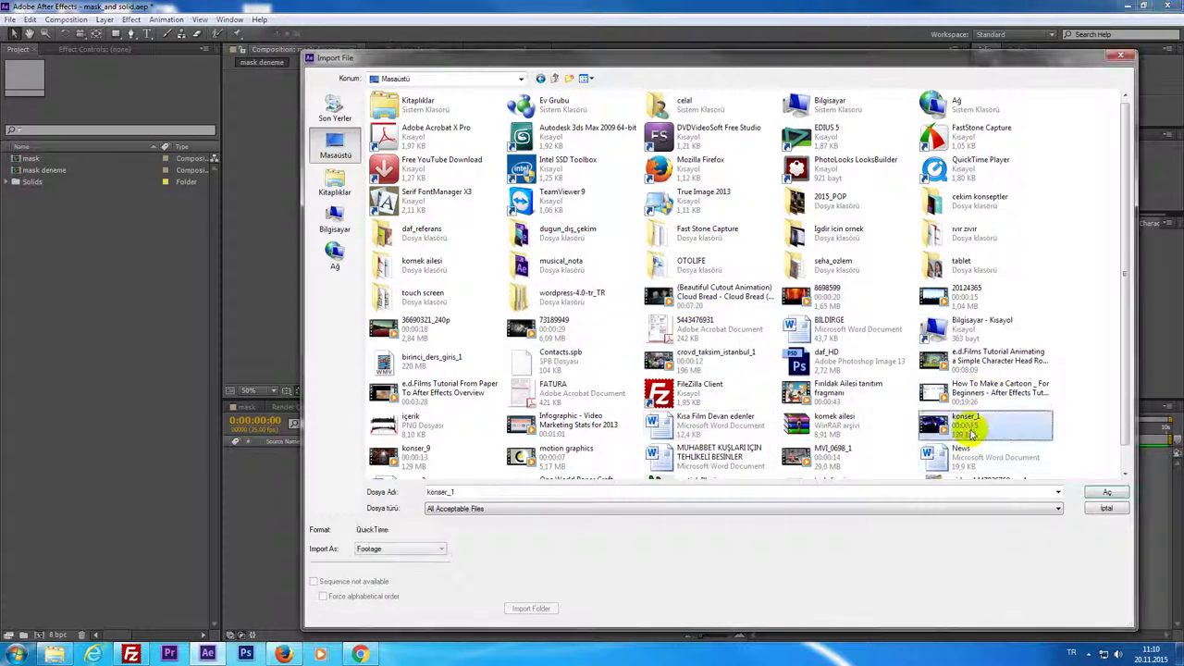
left_click(1107, 495)
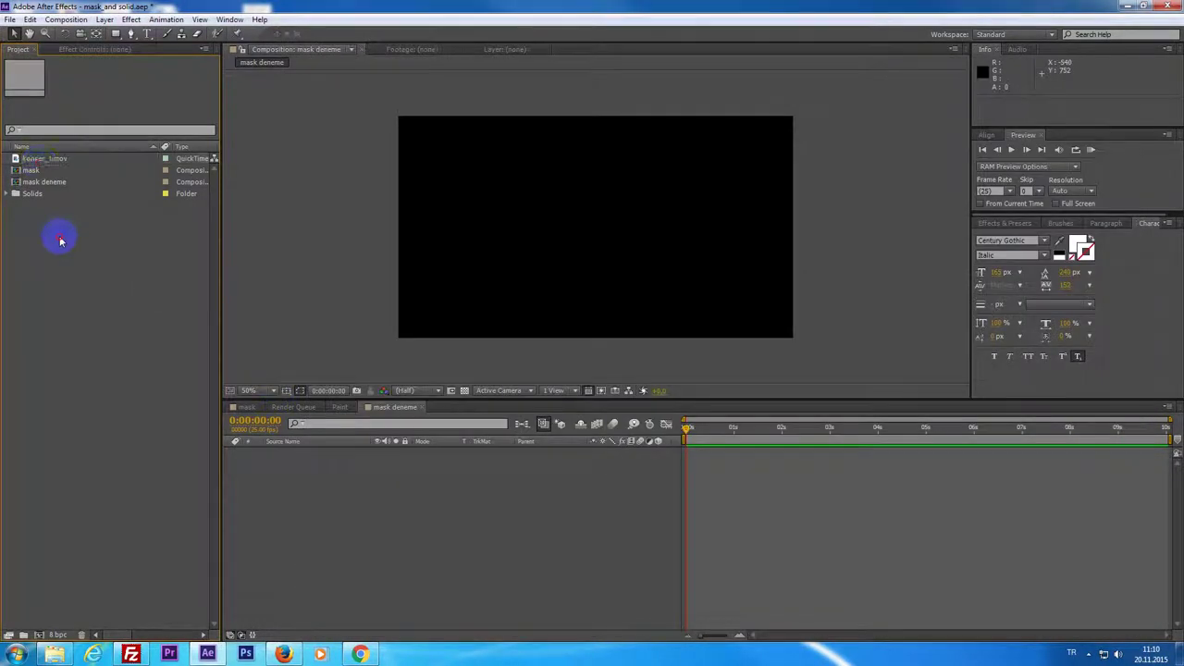
Step: Add konser_1.mov to mask deneme and scale the layer to 67%
left_click(53, 158)
left_click_drag(51, 162, 685, 482)
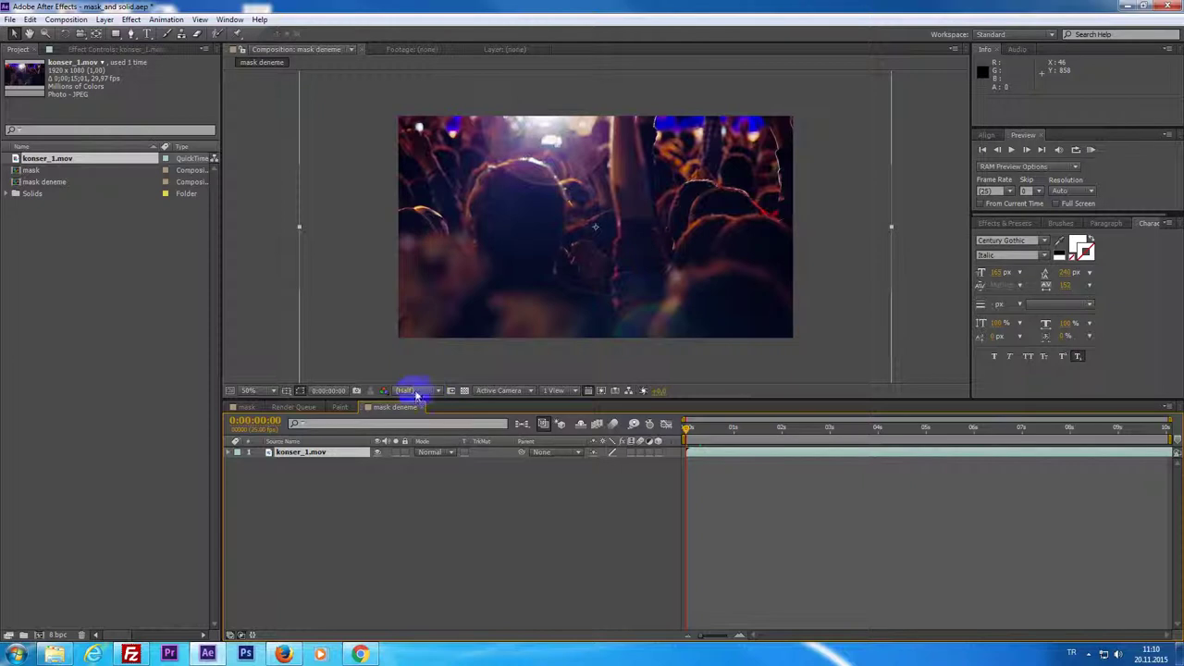
key("s")
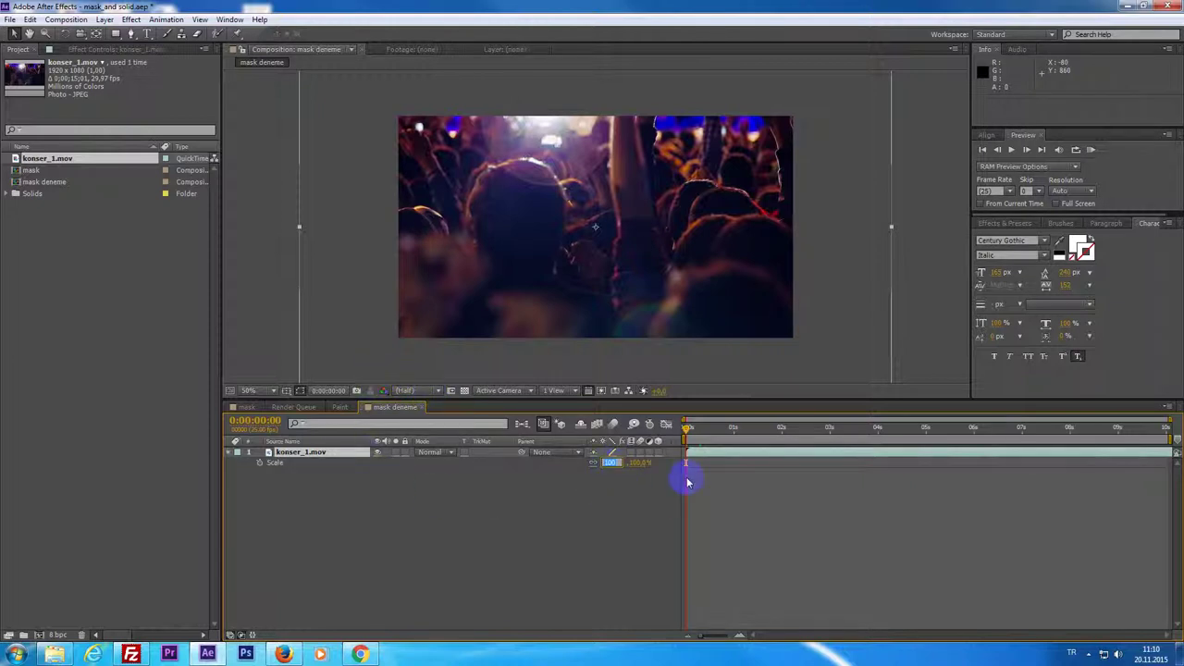
type("7")
key("Return")
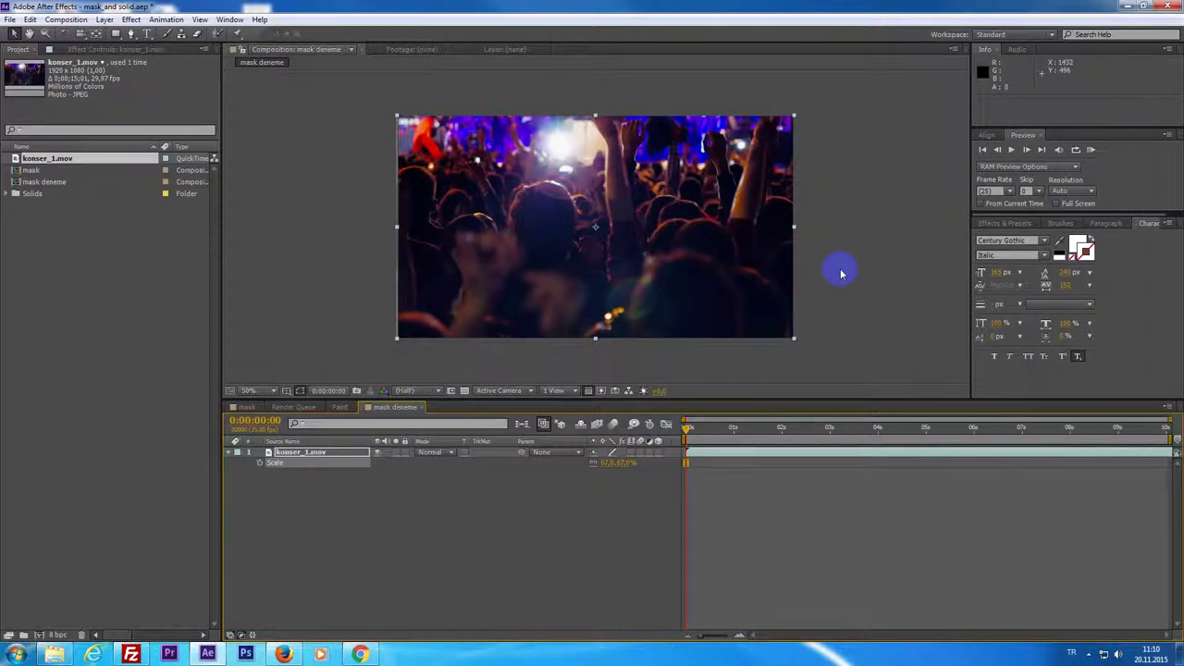
left_click(841, 274)
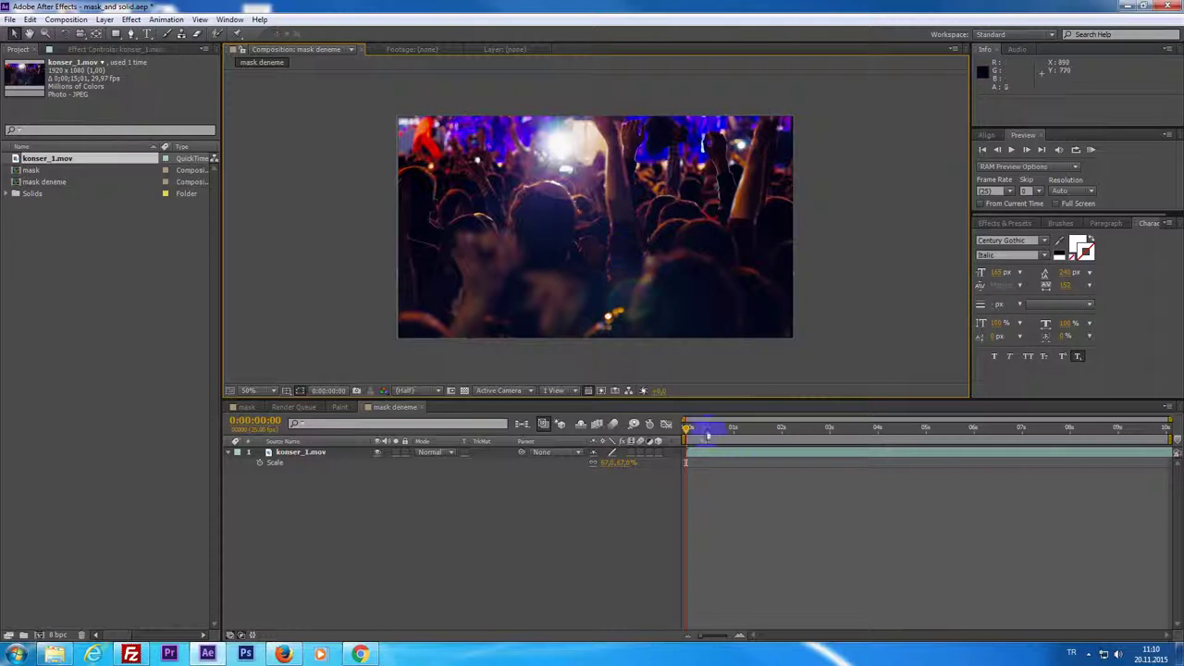
mouse_move(686, 458)
left_mouse_down()
mouse_move(970, 482)
mouse_move(886, 478)
mouse_move(926, 491)
left_mouse_up()
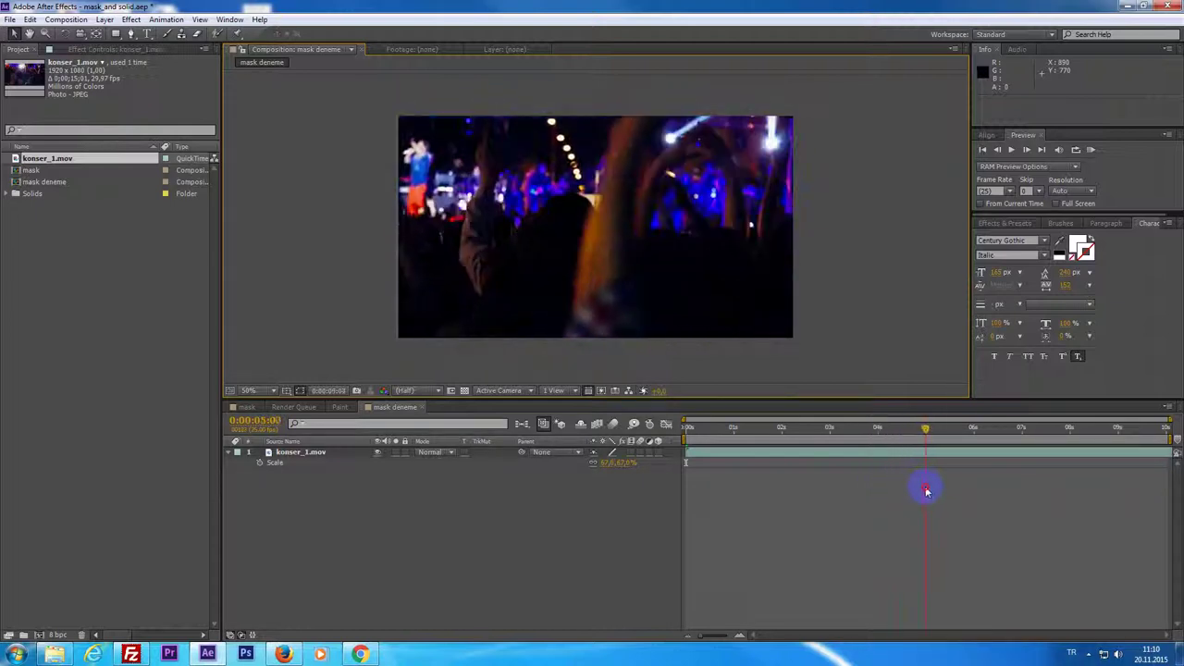
Step: Split konser_1.mov, delete the earlier piece, and slide the rest to 0:00
left_click(885, 460)
key("ctrl+shift+d")
left_click(852, 464)
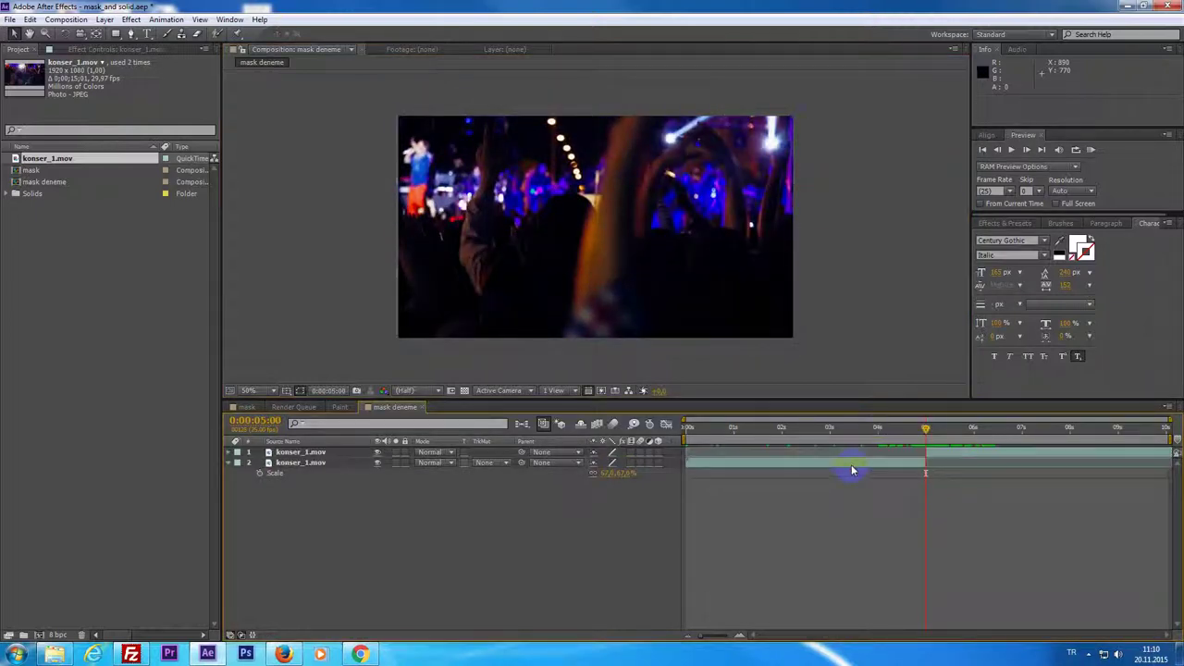
key("Delete")
left_click_drag(920, 452, 699, 468)
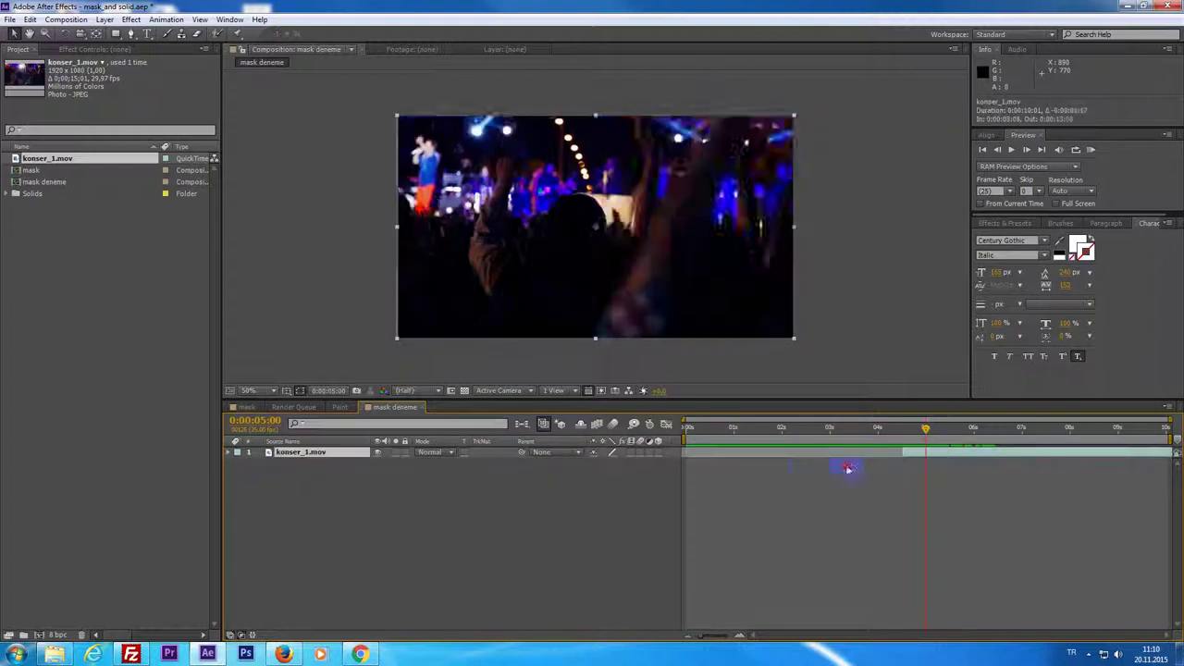
Step: Split again at 5 seconds, delete the unwanted piece, and move the clip back to the start
mouse_move(690, 427)
left_mouse_down()
mouse_move(723, 447)
mouse_move(773, 449)
left_mouse_up()
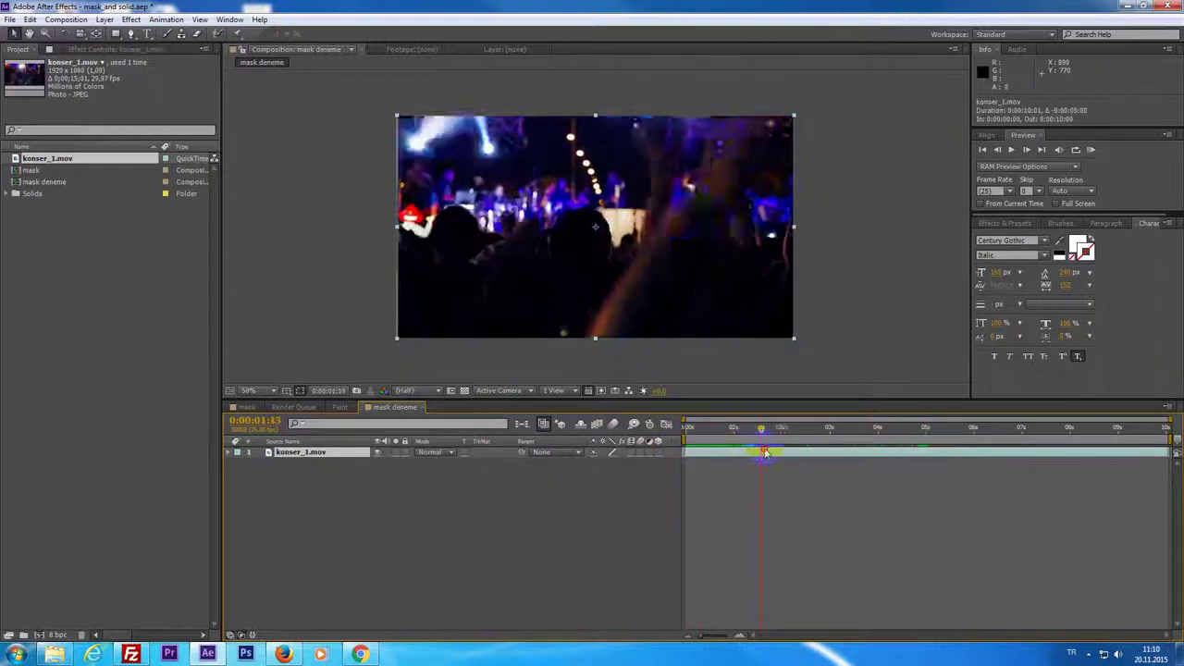
key("ctrl+shift+d")
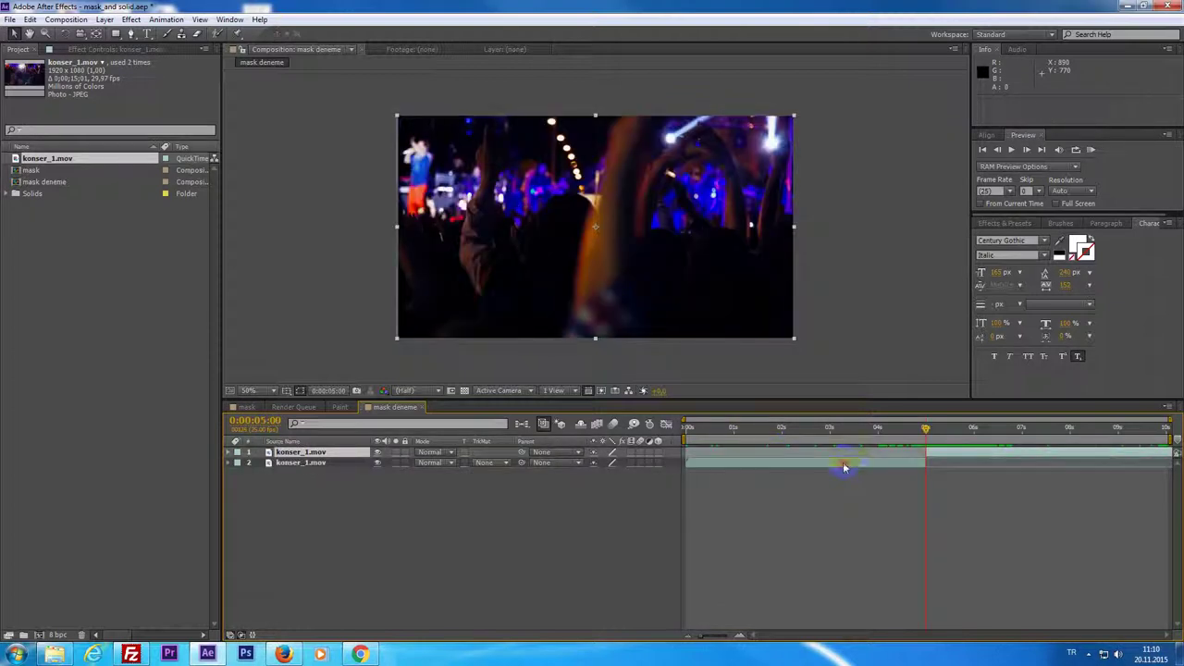
left_click(844, 467)
key("Delete")
mouse_move(930, 455)
left_mouse_down()
mouse_move(697, 466)
mouse_move(844, 461)
mouse_move(947, 474)
left_mouse_up()
left_click(683, 429)
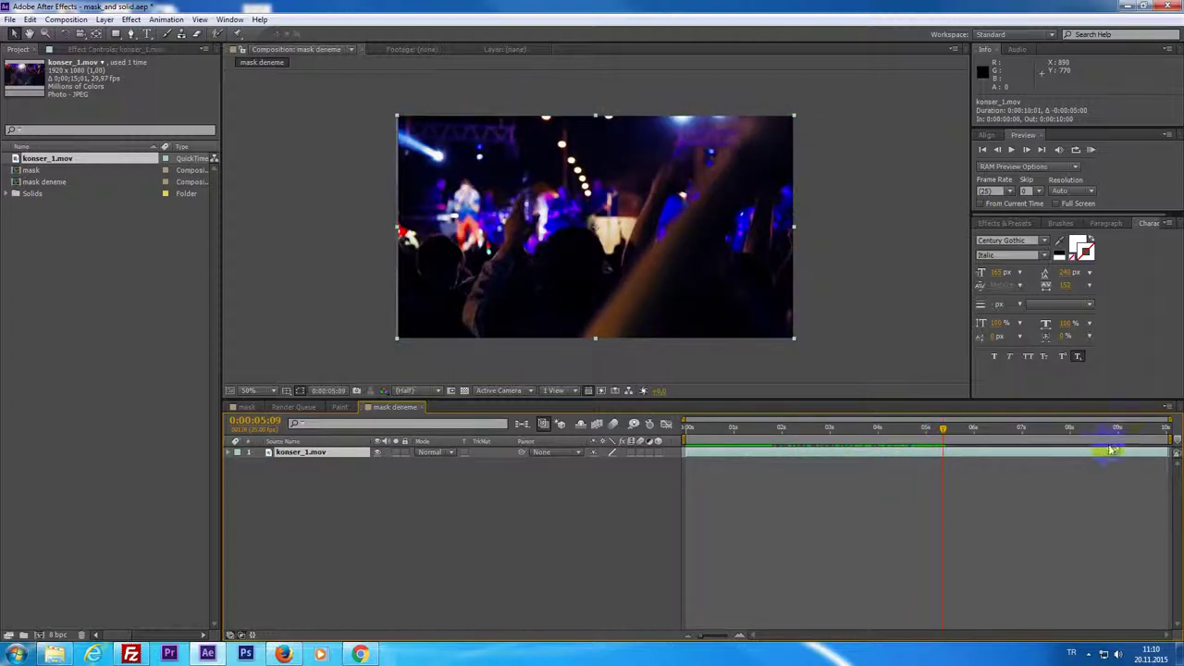
Step: Make a final split near 6 seconds, remove the earlier piece, and slide the remainder to 0:00
mouse_move(945, 444)
left_mouse_down()
mouse_move(1019, 446)
mouse_move(928, 454)
mouse_move(968, 466)
left_mouse_up()
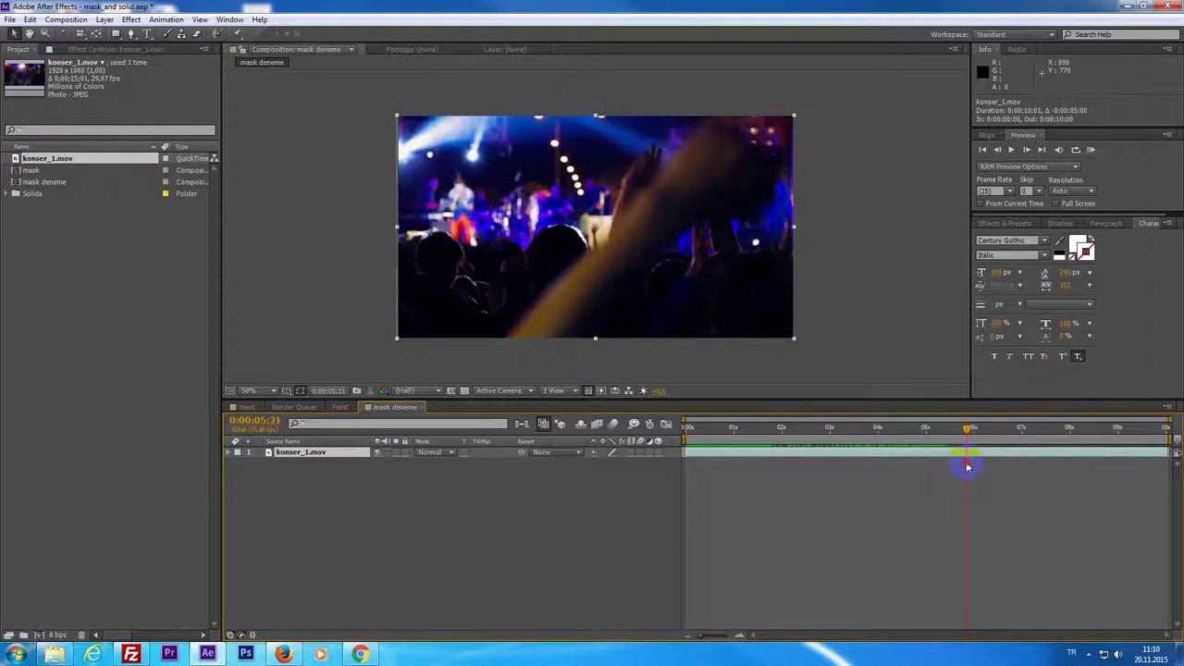
key("ctrl+shift+d")
left_click(913, 463)
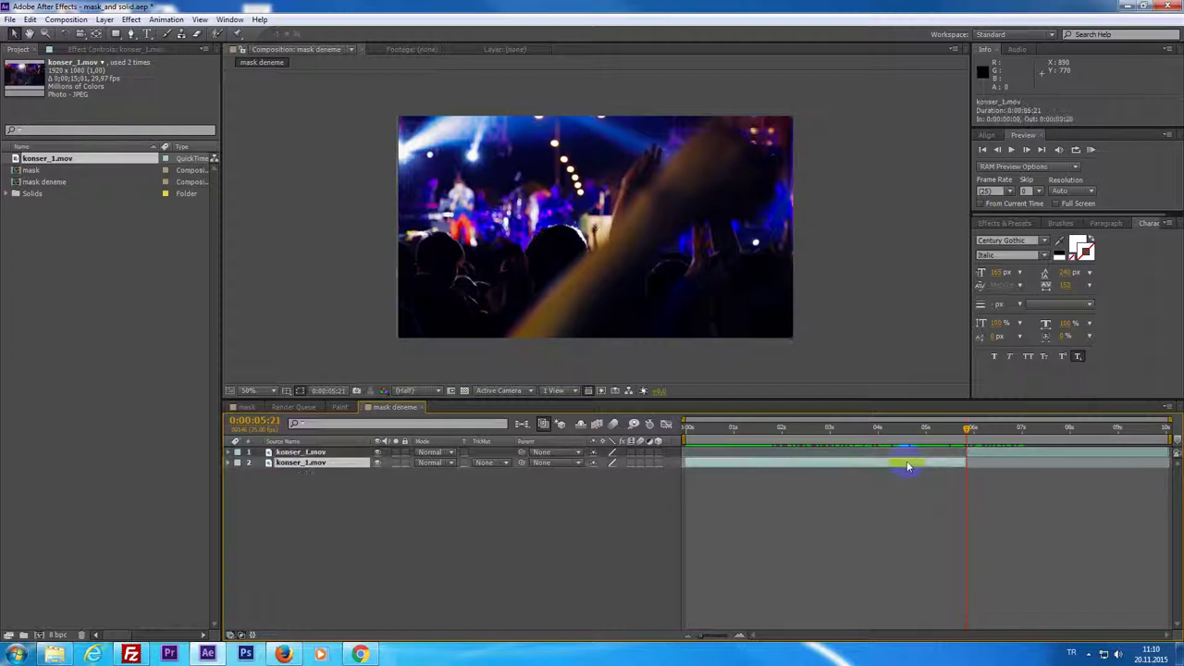
key("Delete")
left_click(974, 458)
mouse_move(974, 458)
left_mouse_down()
mouse_move(726, 459)
mouse_move(880, 471)
left_mouse_up()
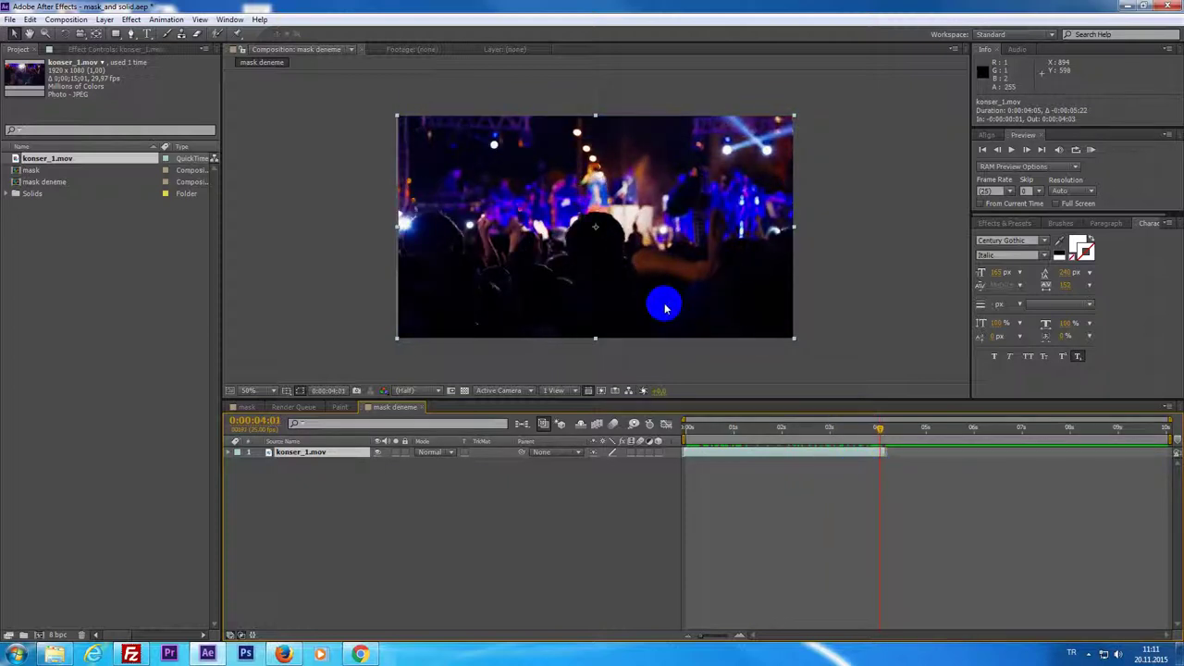
Step: Start a Pen mask at the footage's left edge, placing points along the crowd's heads
scroll(630, 237, "up", 2)
scroll(630, 237, "down", 1)
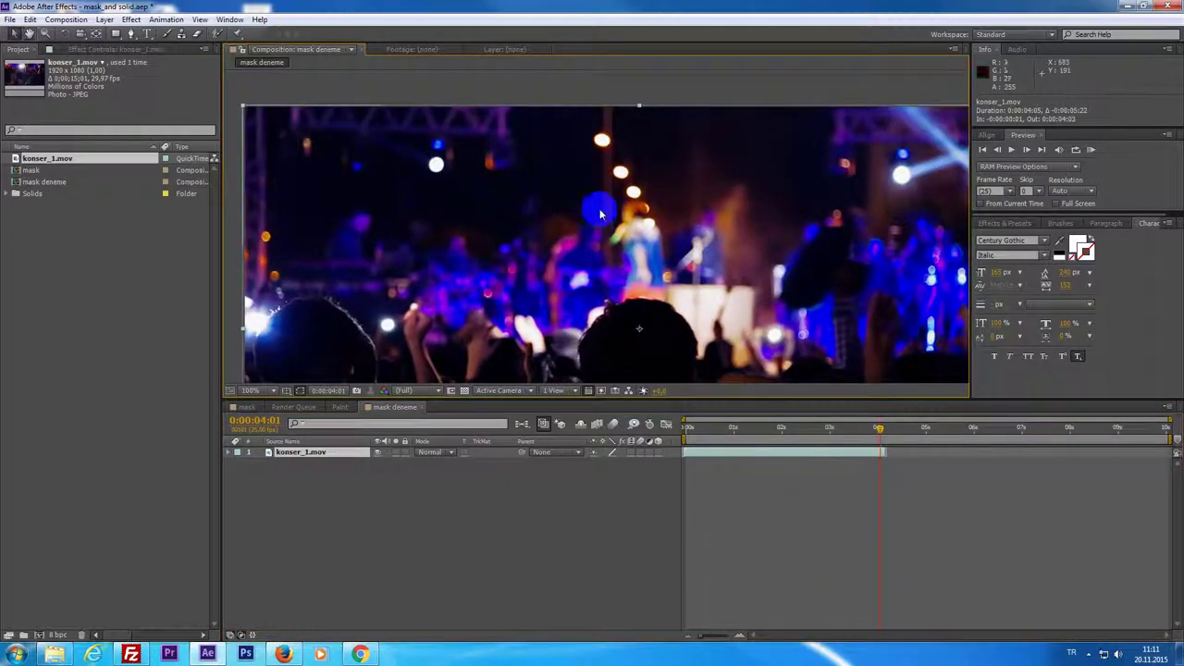
scroll(560, 190, "down", 1)
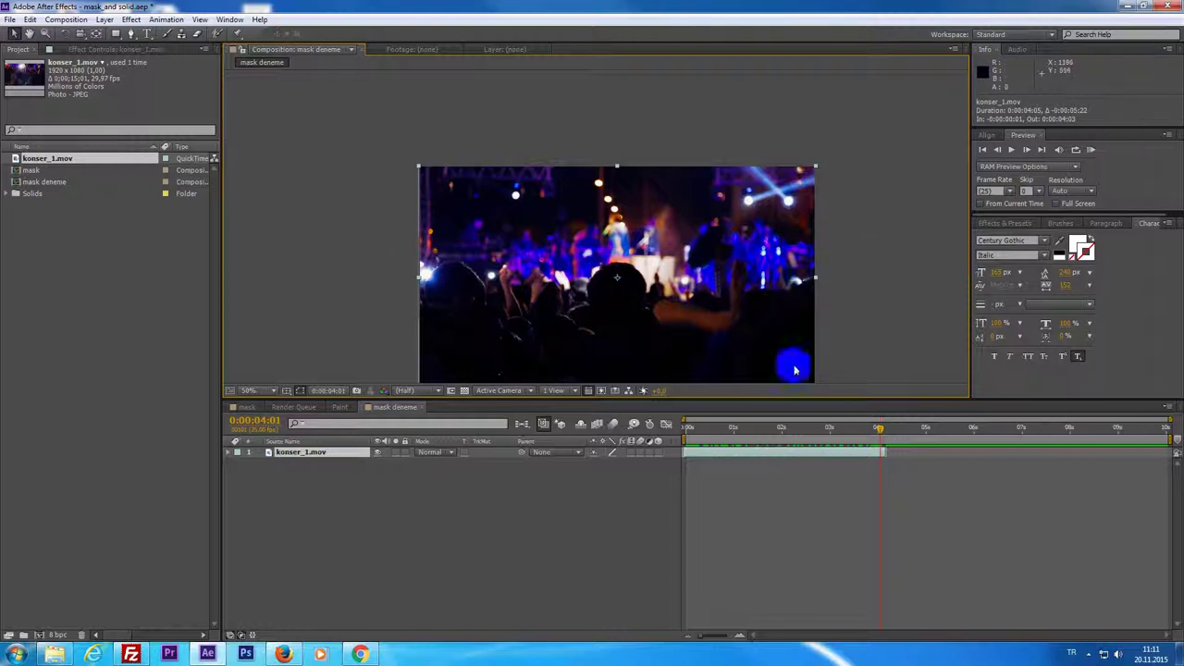
left_click_drag(736, 449, 648, 468)
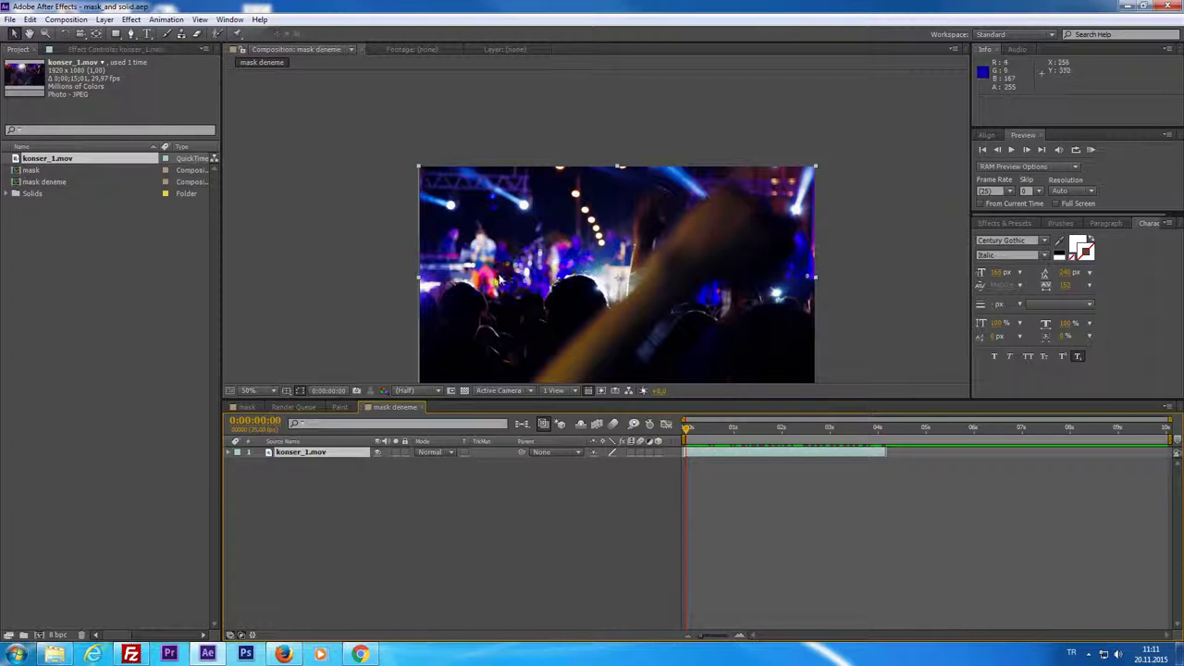
scroll(555, 277, "up", 2)
left_click_drag(537, 278, 548, 218)
scroll(548, 218, "down", 2)
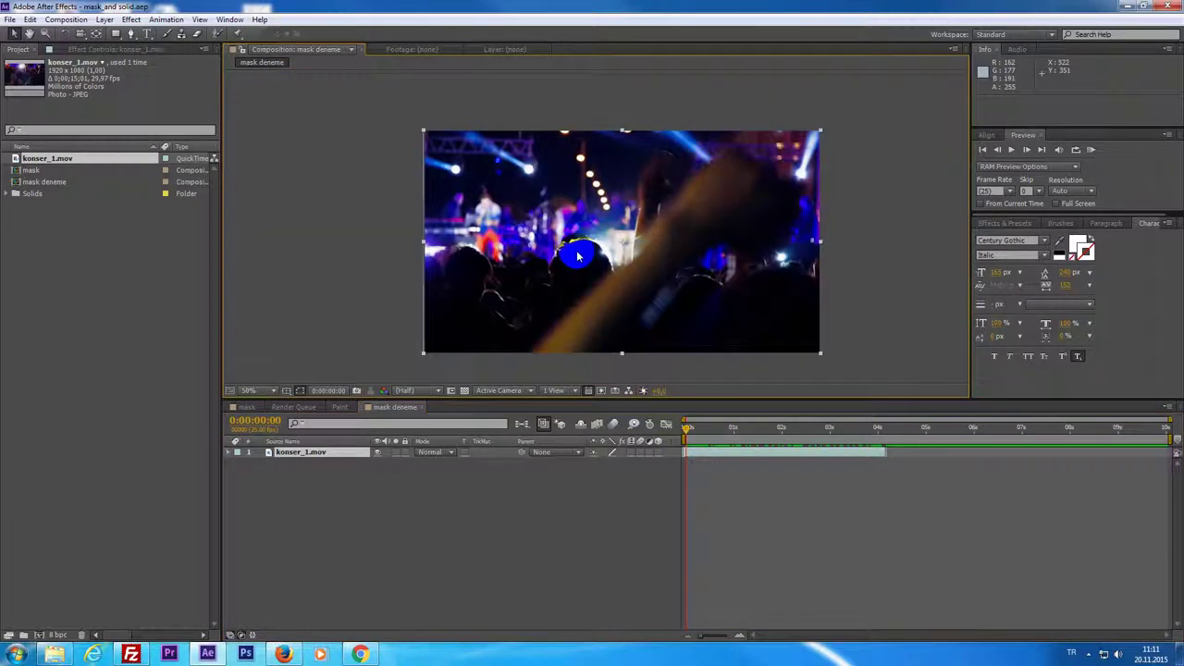
left_click(284, 127)
left_click(139, 34)
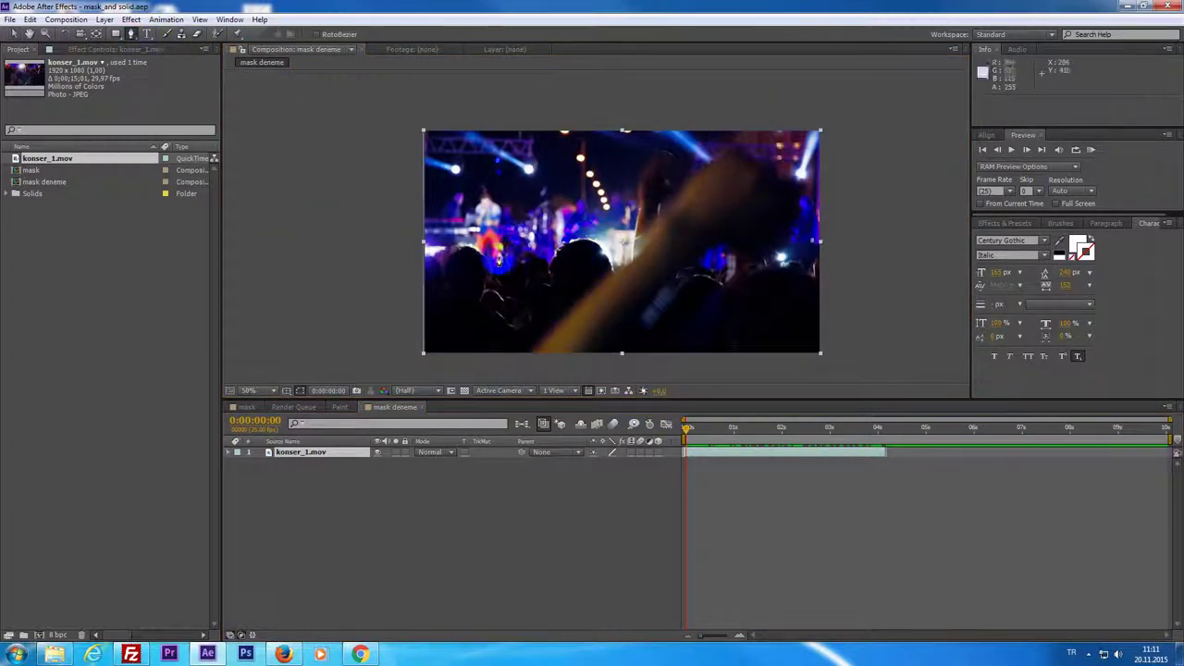
left_click(420, 245)
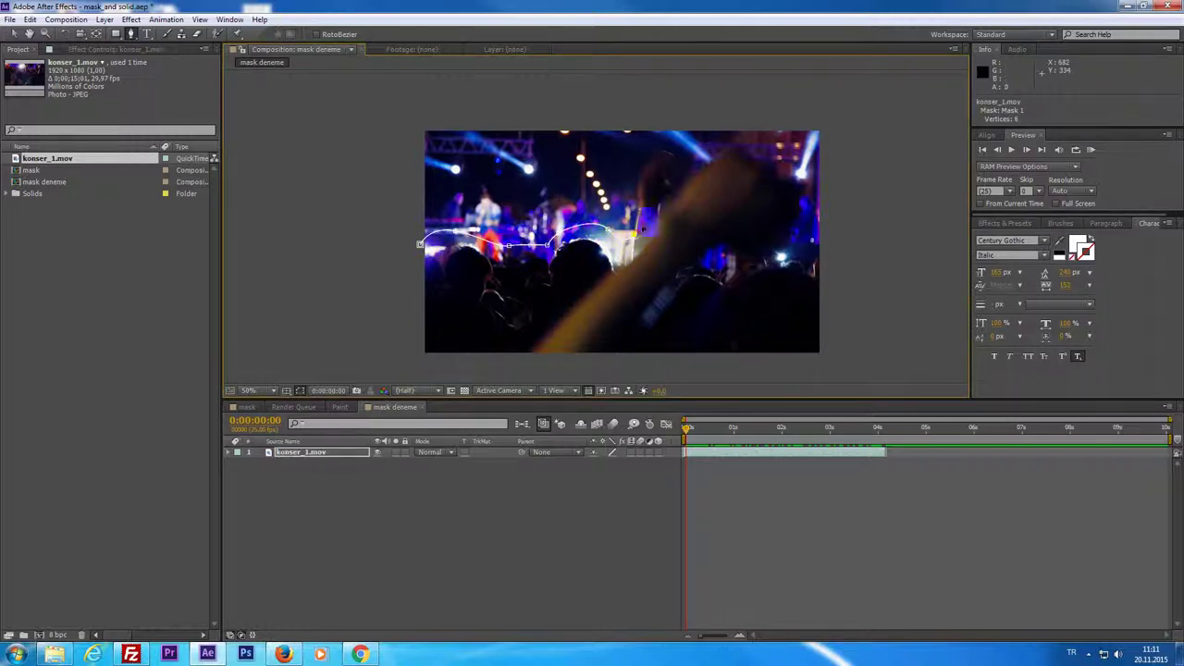
left_click(643, 220)
left_click(659, 198)
left_click(676, 173)
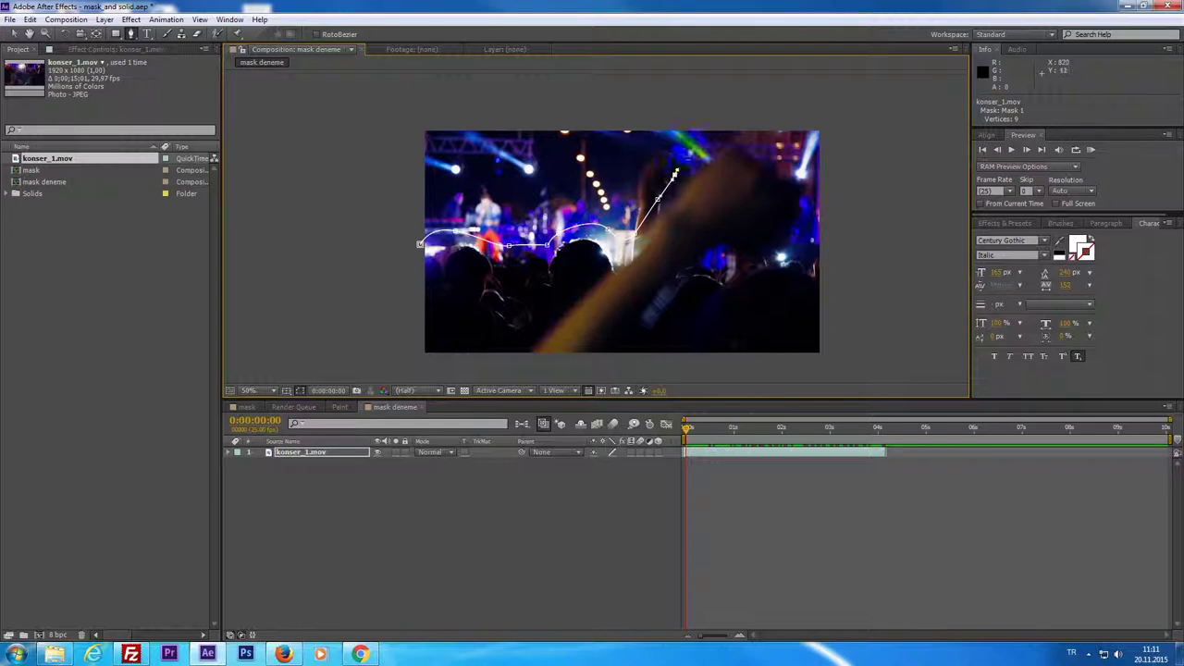
Step: Continue the mask around the raised hand and right edge, close it outside the left, and preview
left_click(756, 141)
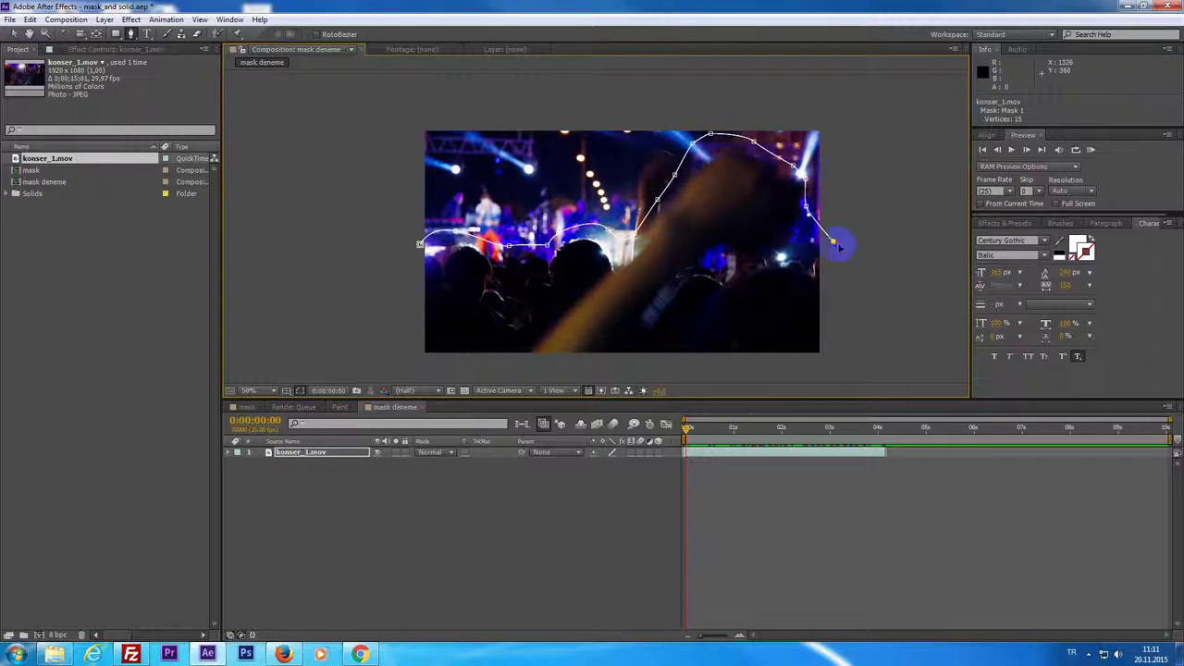
left_click(875, 249)
left_click(907, 176)
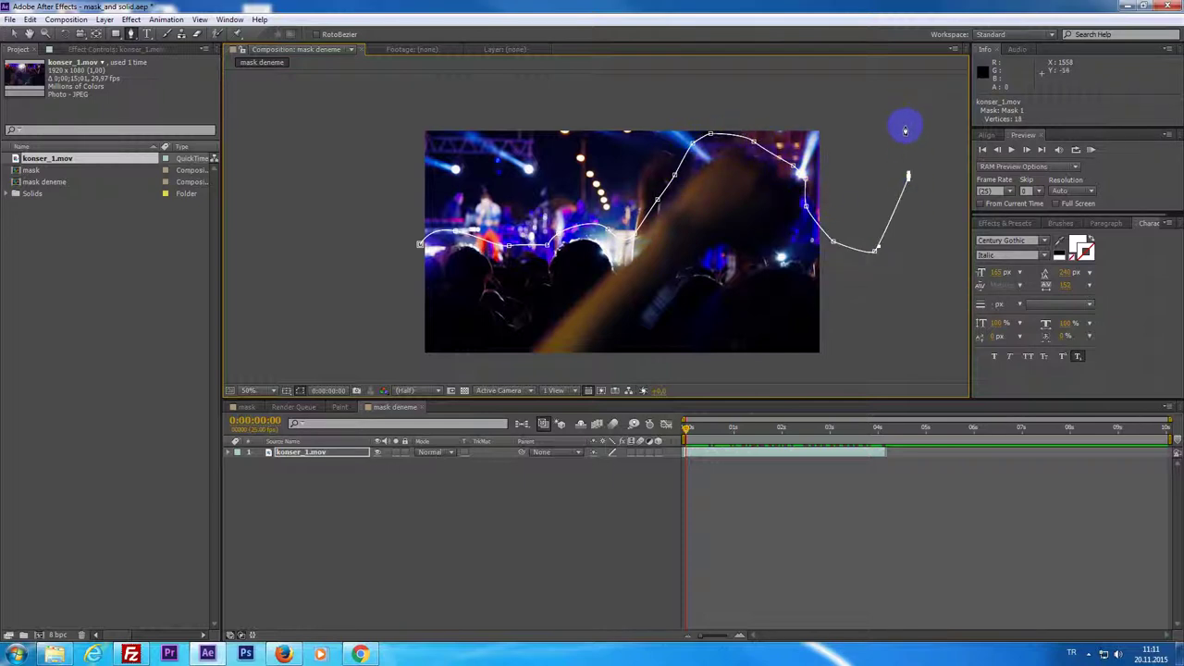
scroll(873, 286, "down", 2)
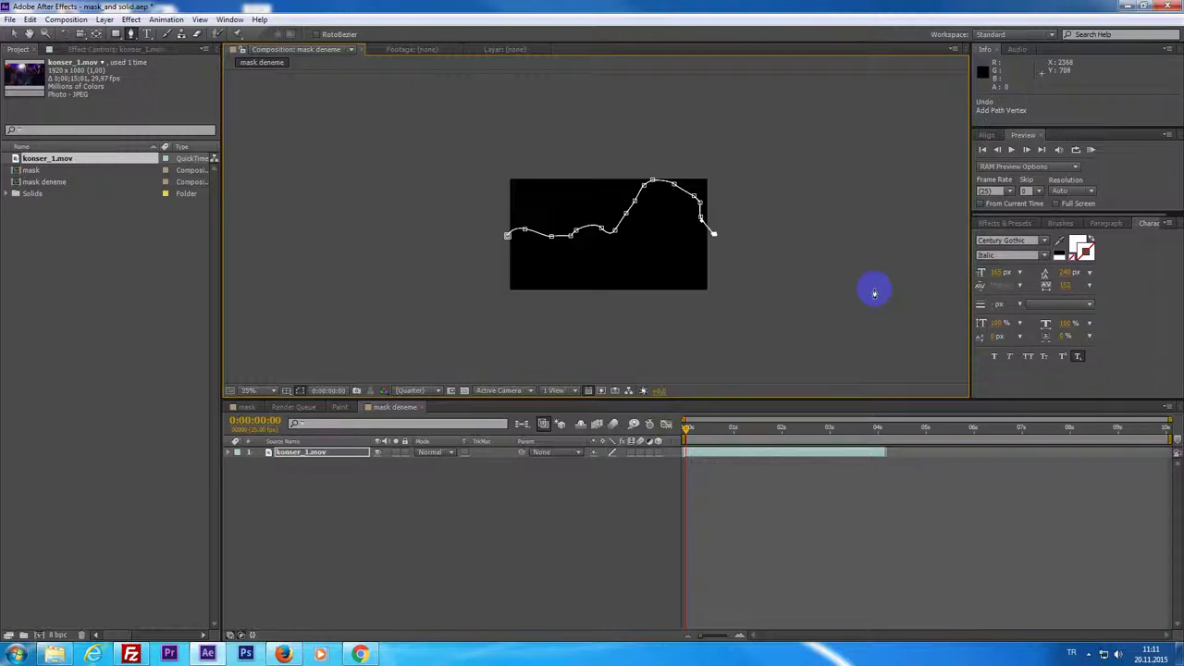
scroll(681, 274, "up", 1)
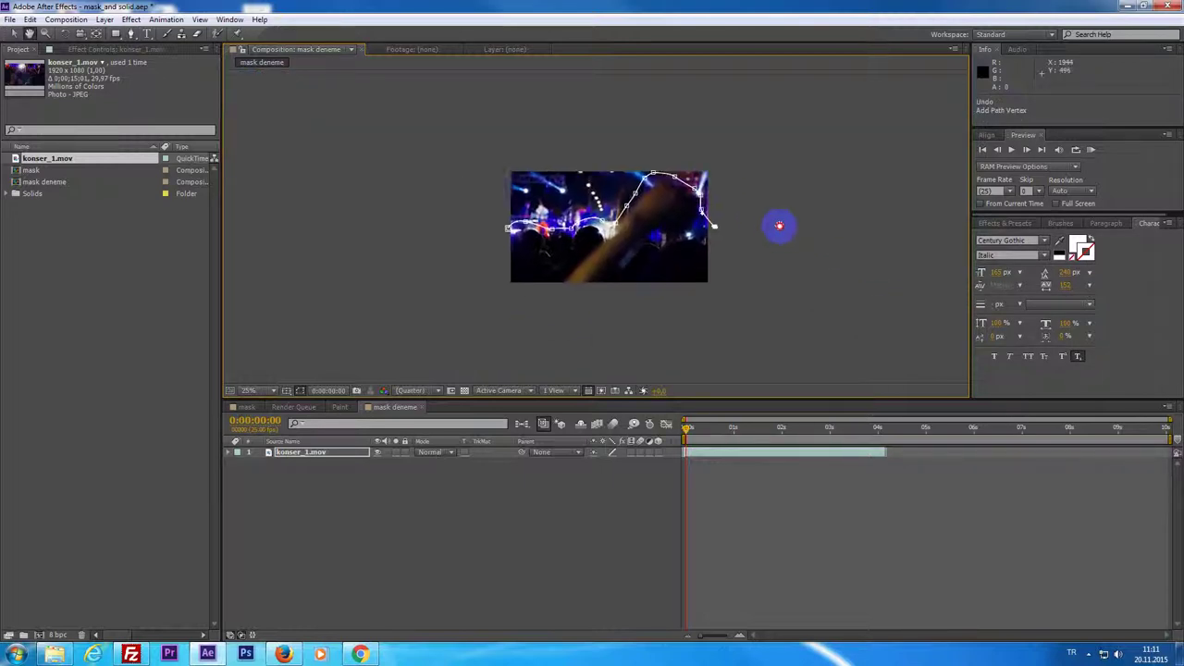
left_click(428, 253)
left_click(430, 211)
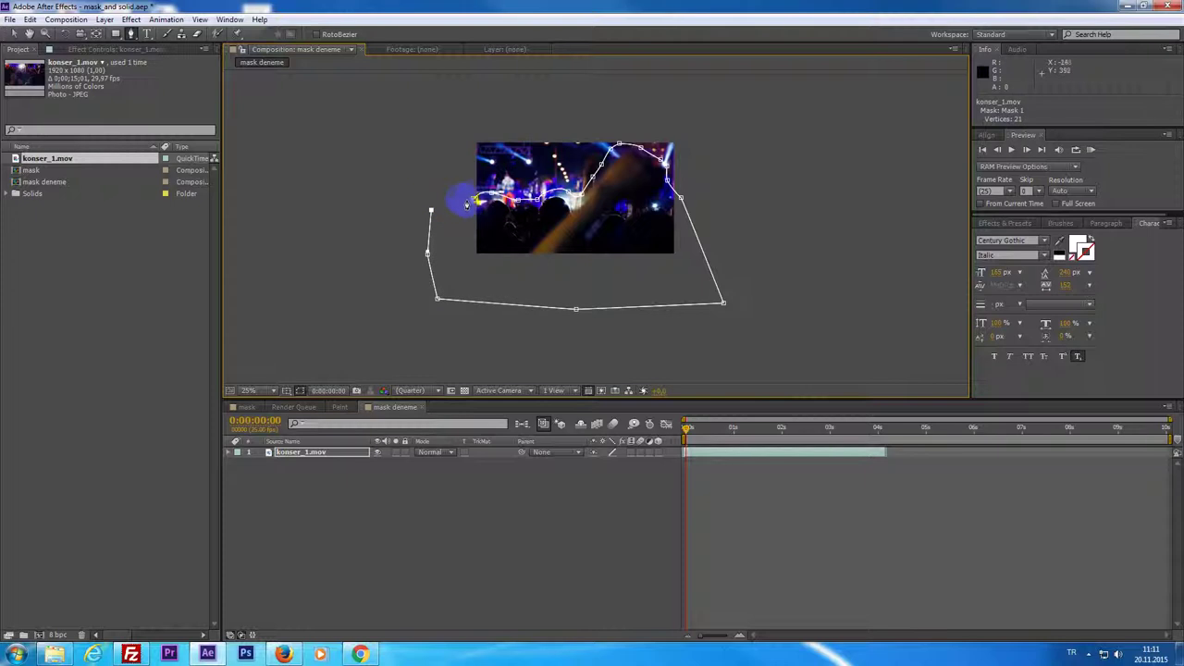
left_click(475, 198)
scroll(621, 286, "up", 4)
scroll(563, 256, "down", 2)
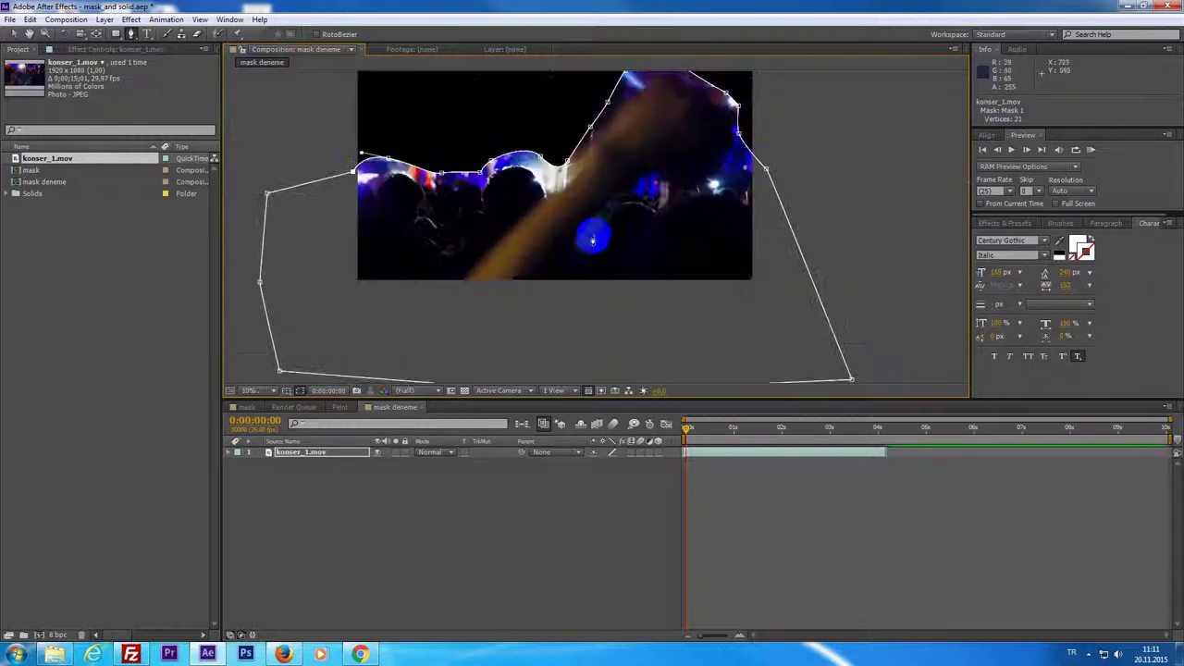
scroll(617, 238, "down", 1)
scroll(668, 259, "down", 1)
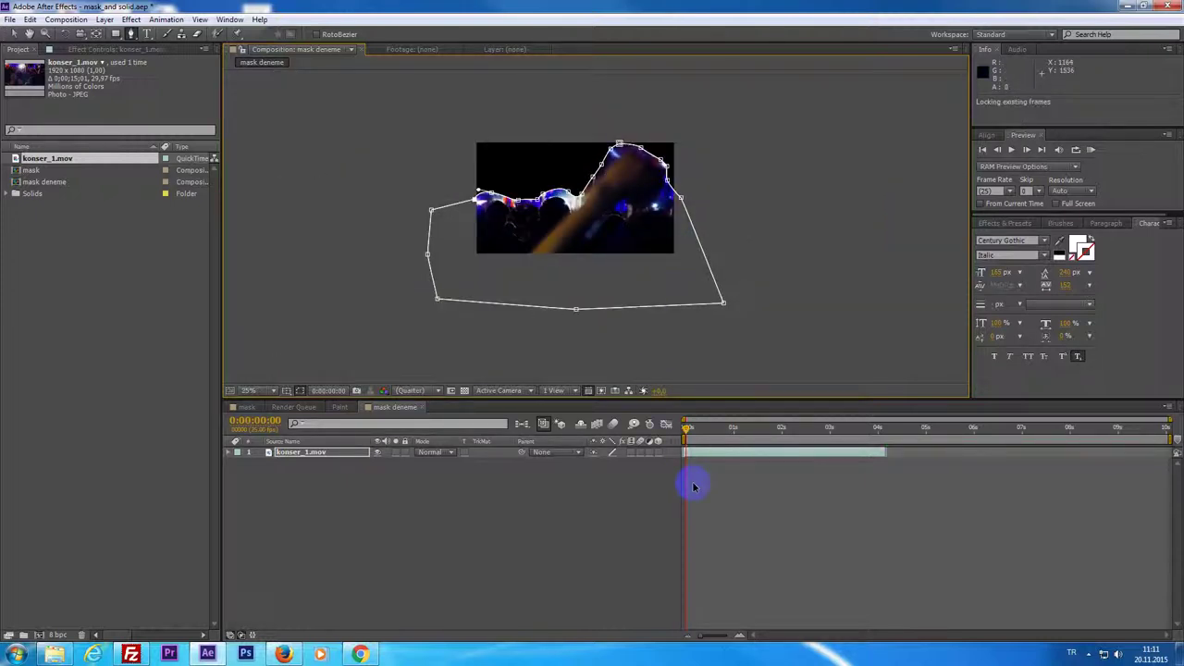
scroll(602, 187, "up", 1)
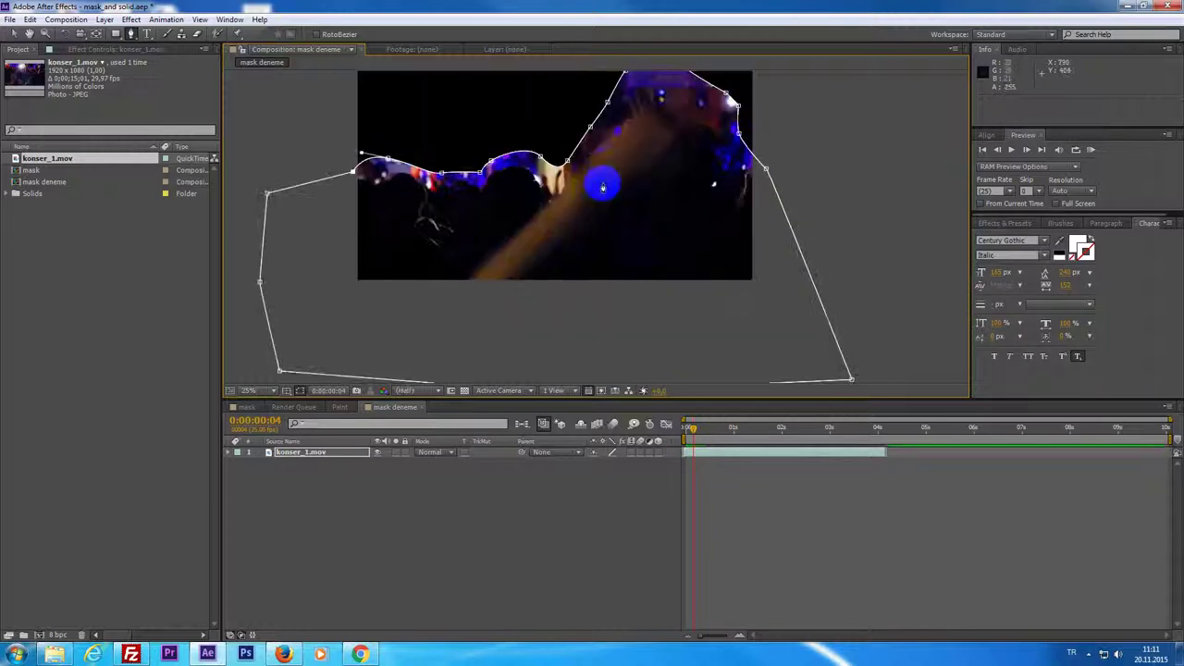
left_click_drag(603, 188, 706, 267)
key("KP_0")
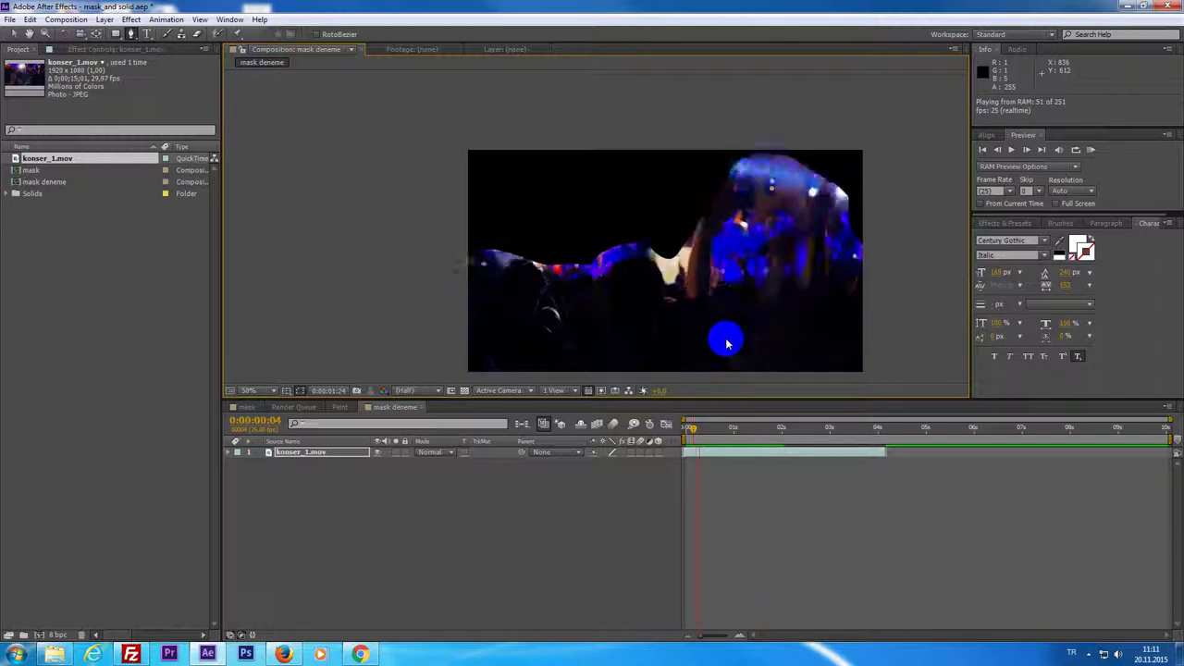
Step: End the work area at about 4 seconds, trim the comp to it, and play it back
left_click(727, 344)
mouse_move(712, 427)
left_mouse_down()
mouse_move(690, 440)
mouse_move(701, 445)
left_mouse_up()
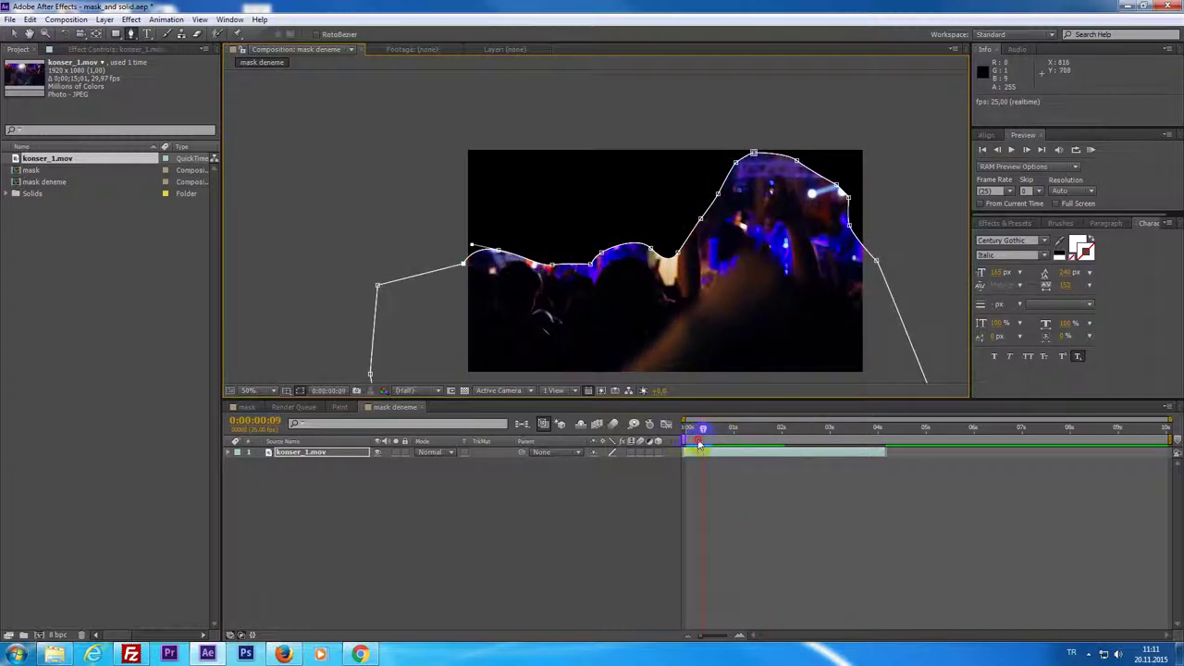
key("Home")
mouse_move(731, 427)
left_mouse_down()
mouse_move(710, 428)
mouse_move(885, 471)
left_mouse_up()
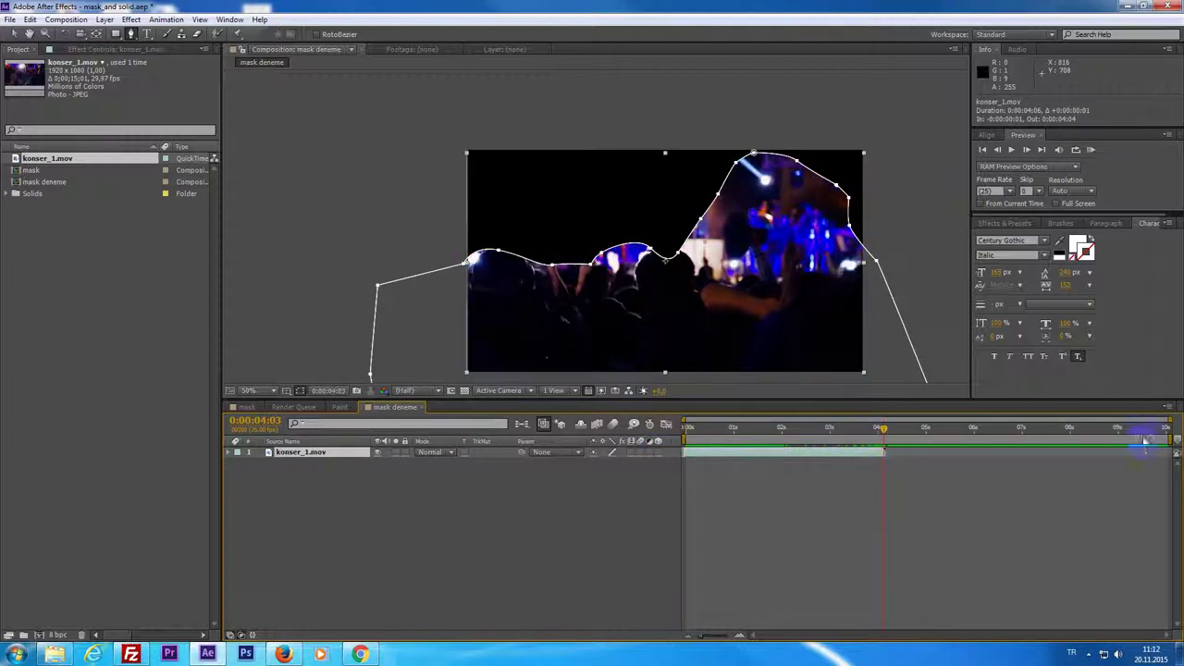
left_click_drag(1167, 445, 879, 457)
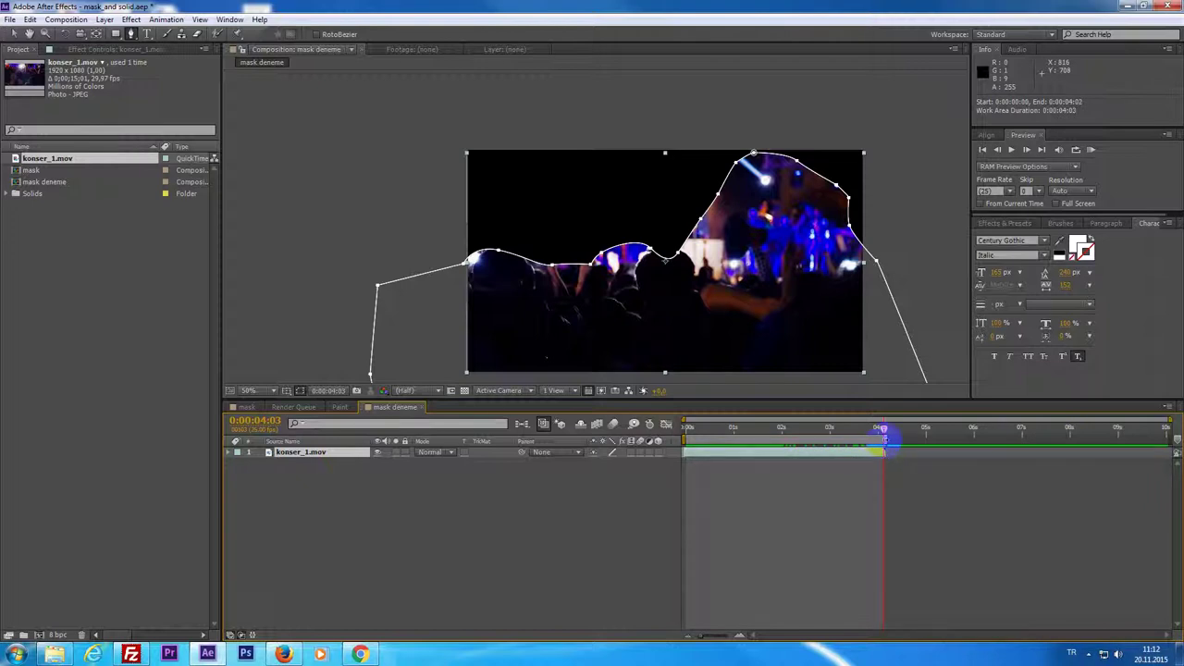
right_click(879, 440)
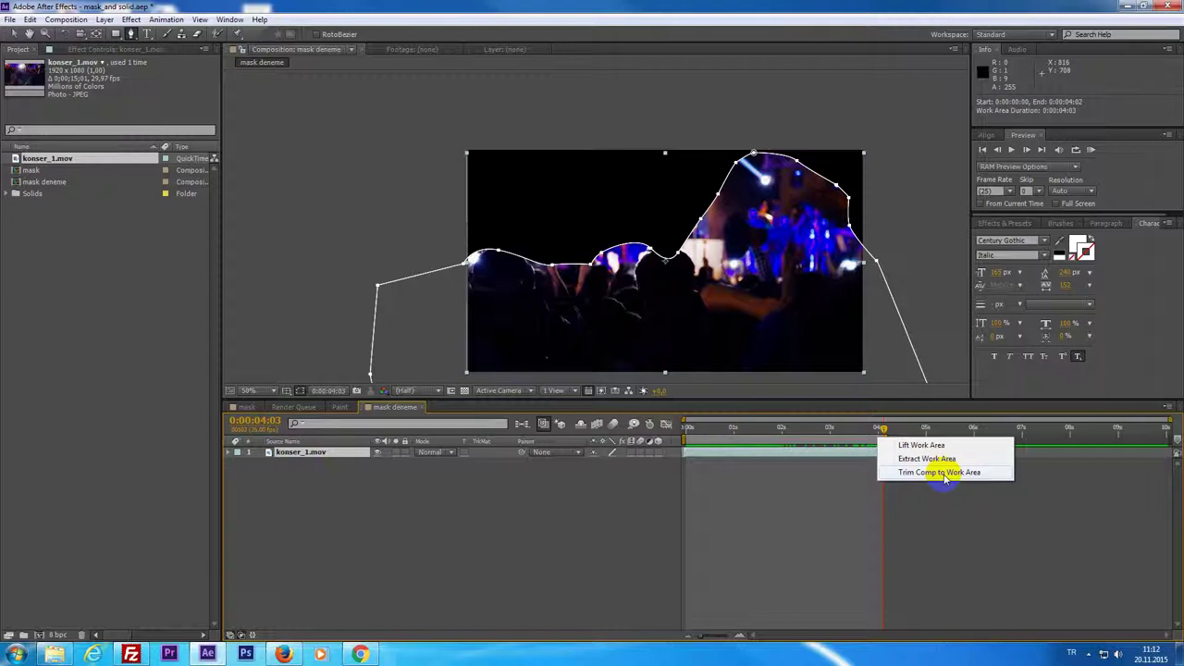
left_click(942, 473)
key("space")
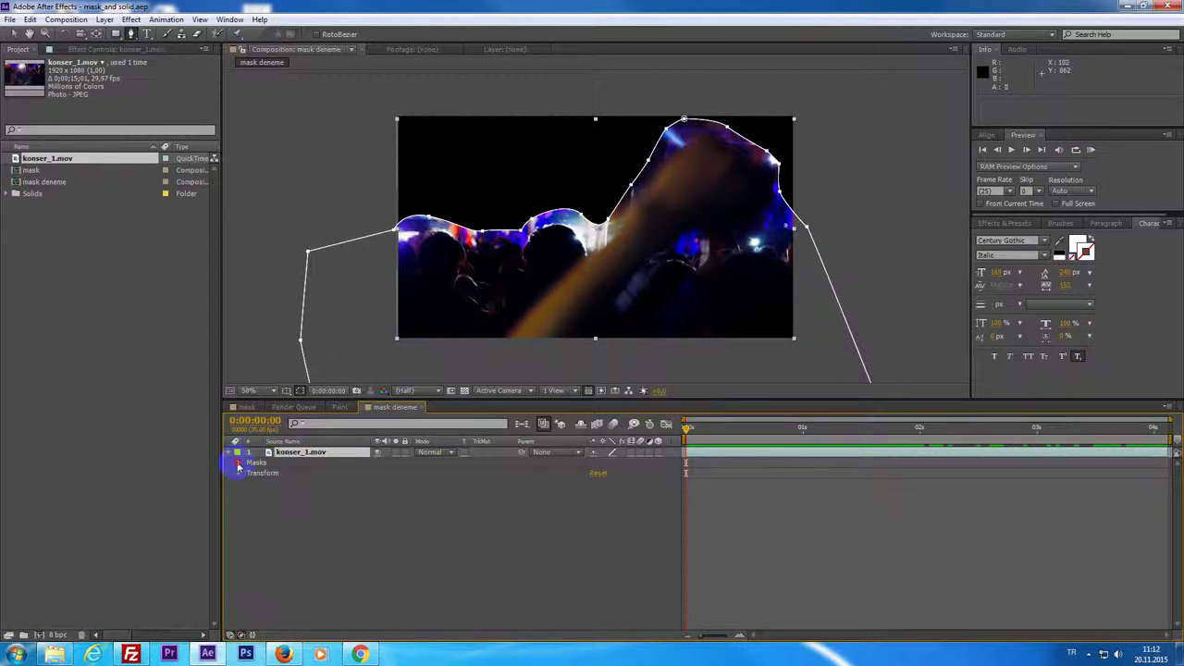
Step: Set konser_1.mov's Mask 1 feather to 50 pixels, check it with the outline hidden, and preview
left_click(237, 464)
left_click(248, 473)
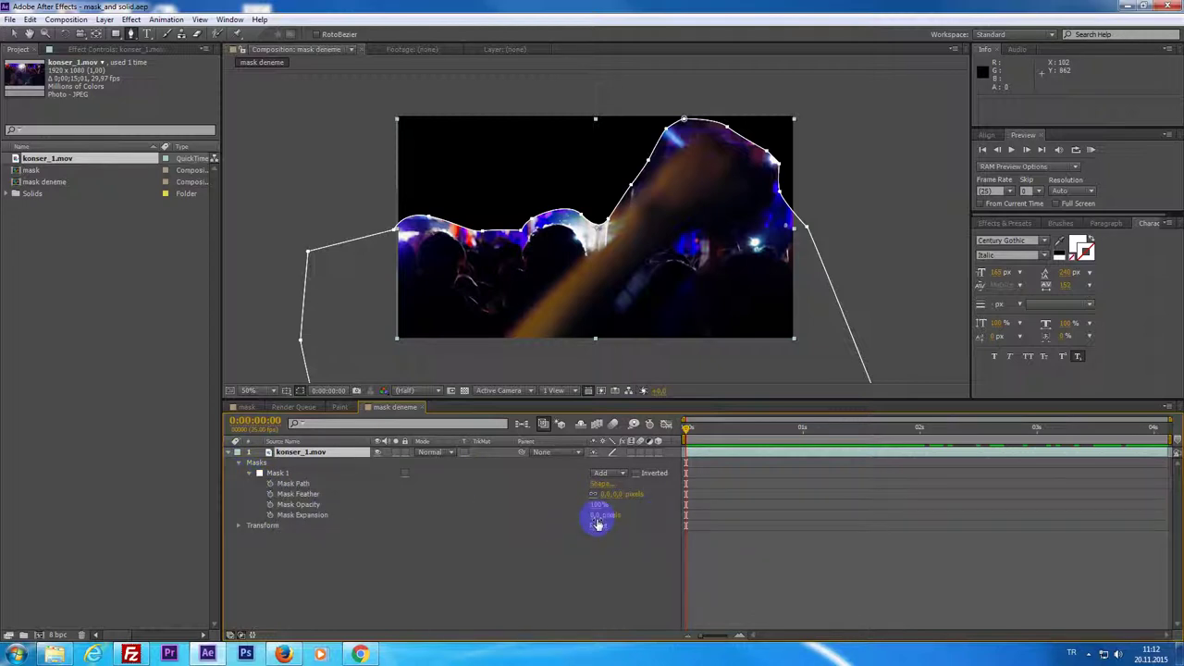
key("Return")
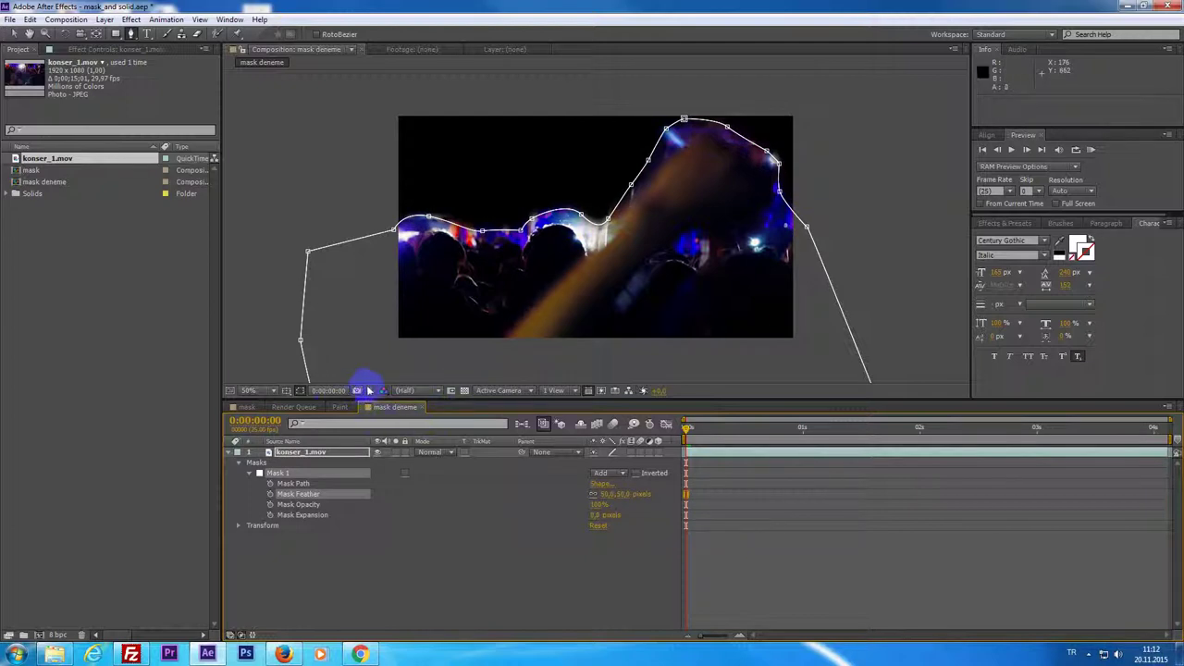
left_click(299, 389)
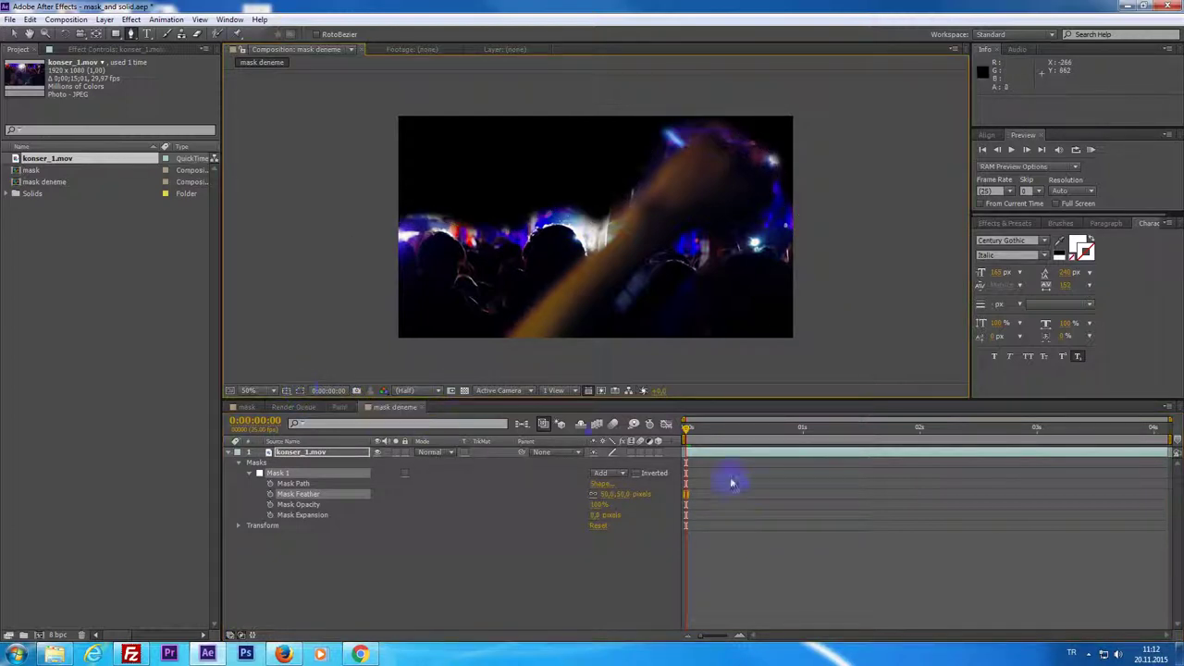
left_click(300, 392)
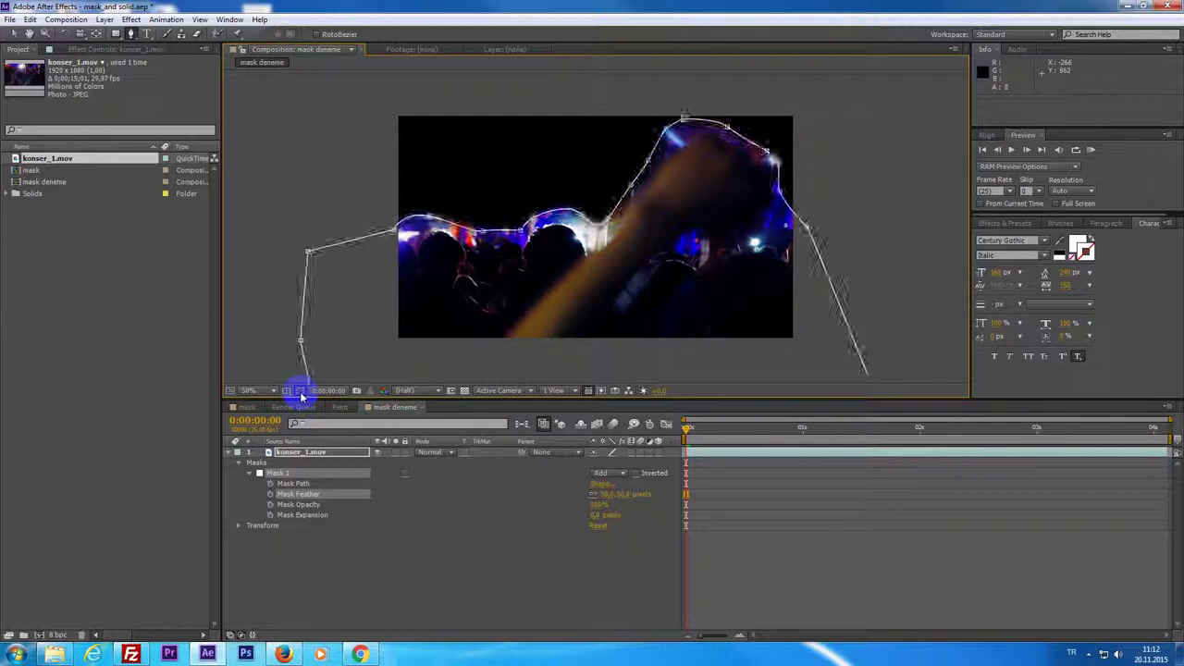
left_click(300, 392)
key("space")
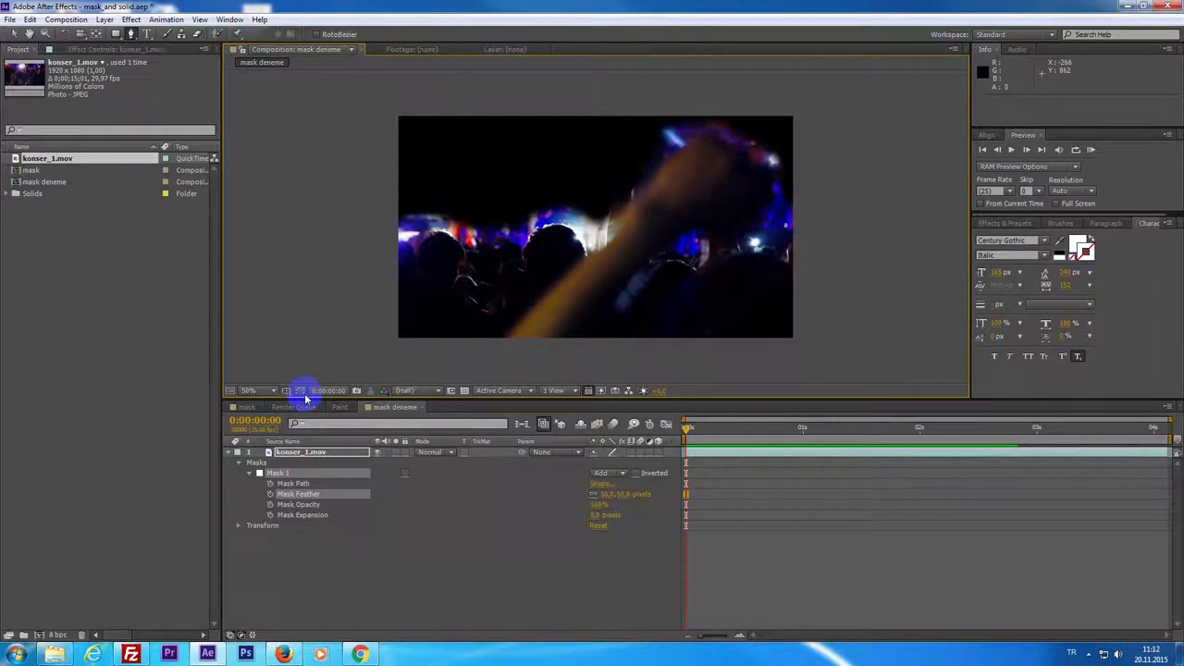
left_click(107, 333)
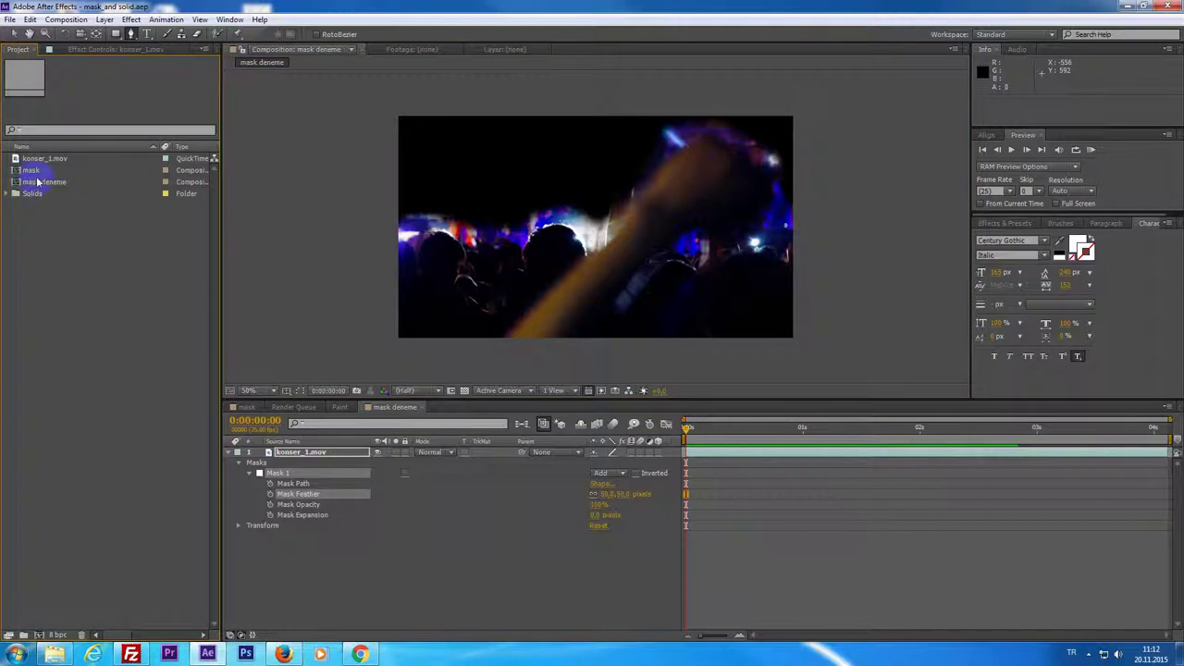
Step: Create a 1280×720 composition named sahne containing a deep blue solid
key("ctrl+n")
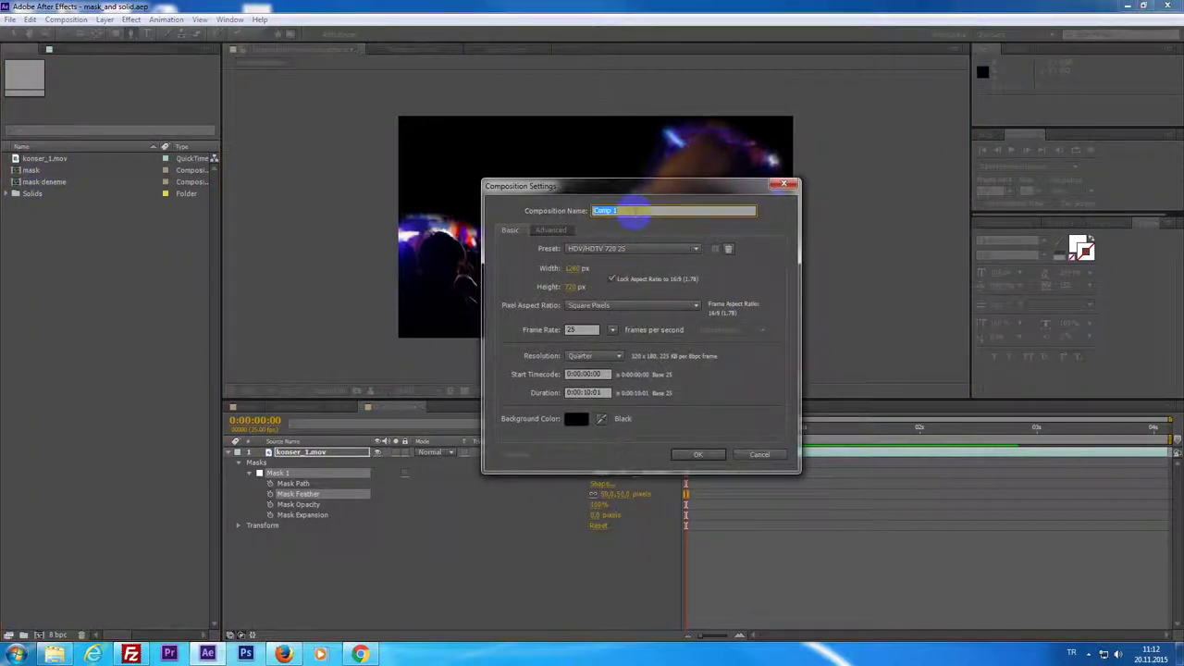
type("sahne")
key("Return")
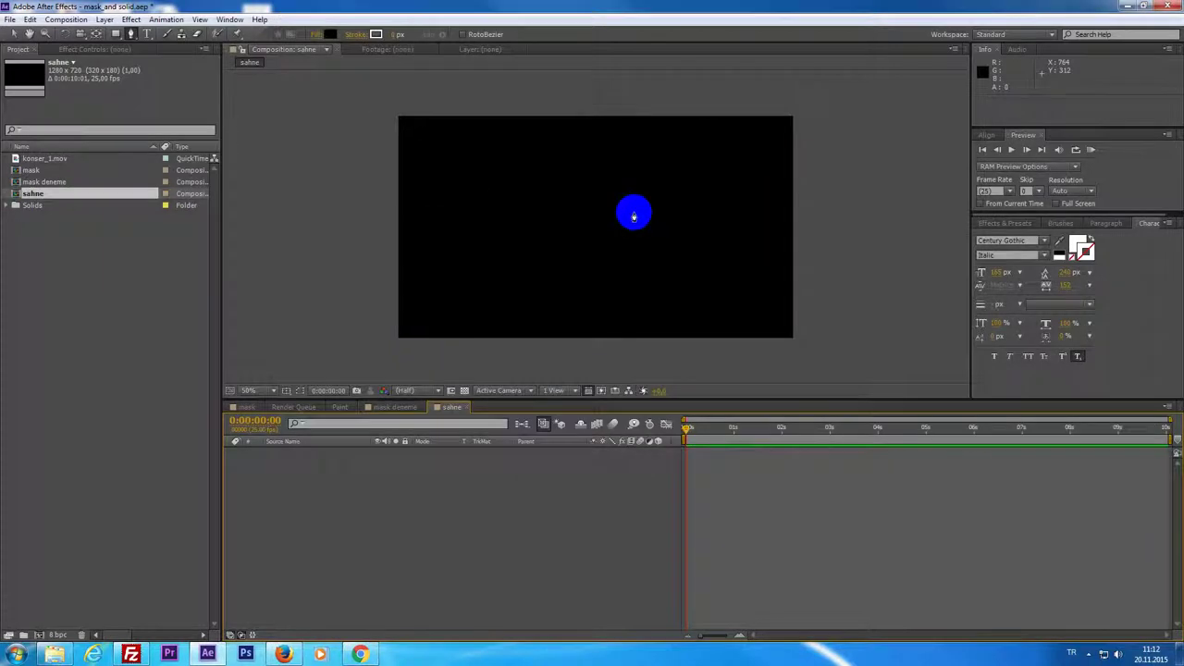
key("ctrl+y")
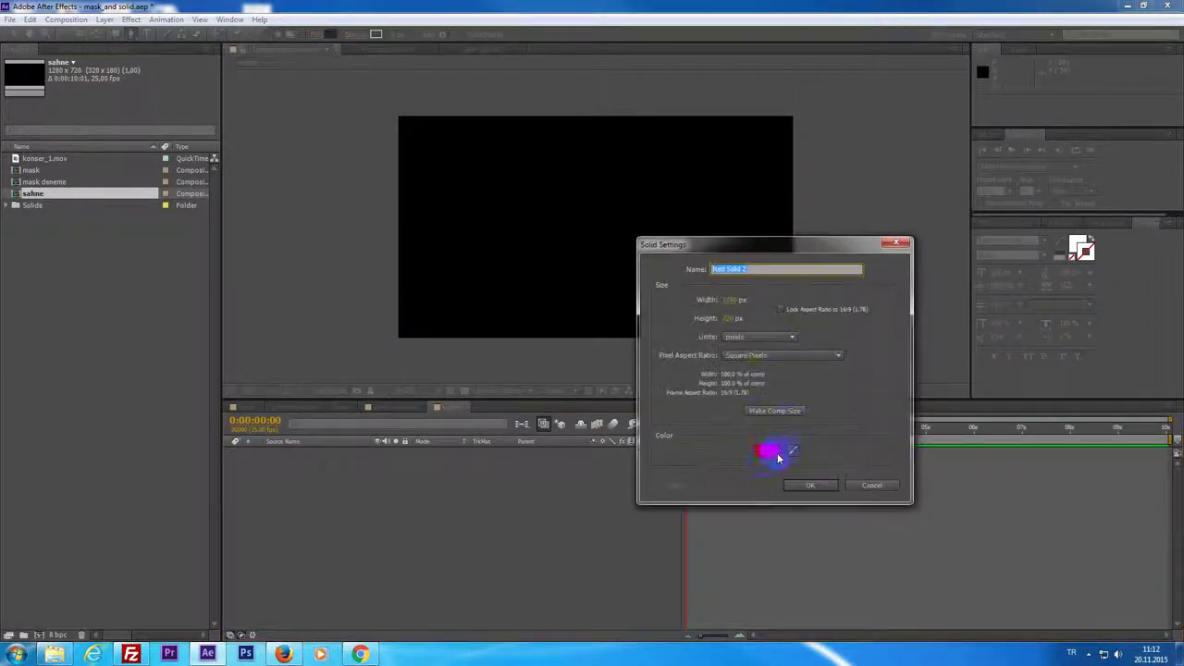
left_click(765, 453)
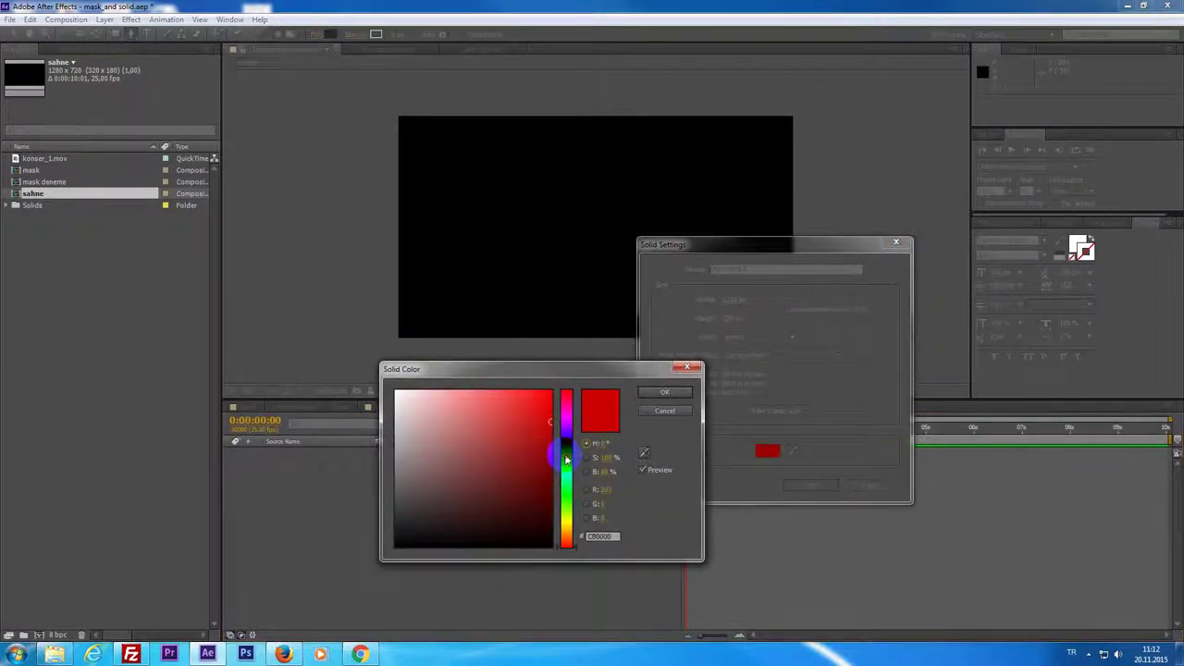
left_click_drag(565, 453, 566, 447)
left_click(665, 392)
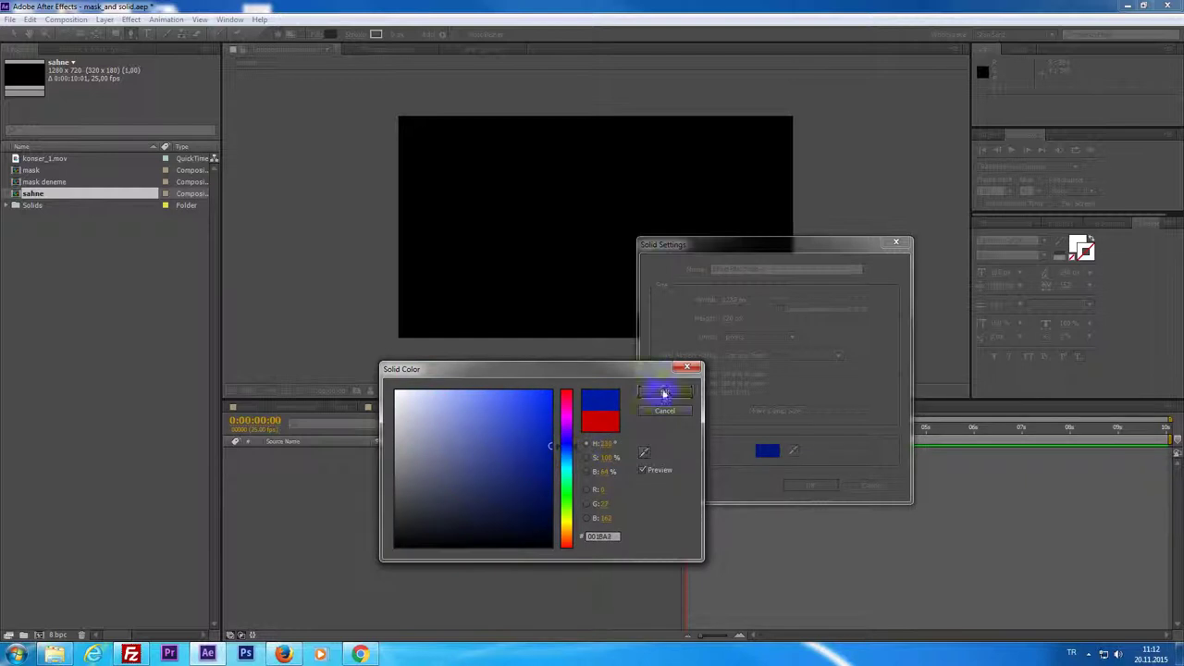
left_click(808, 487)
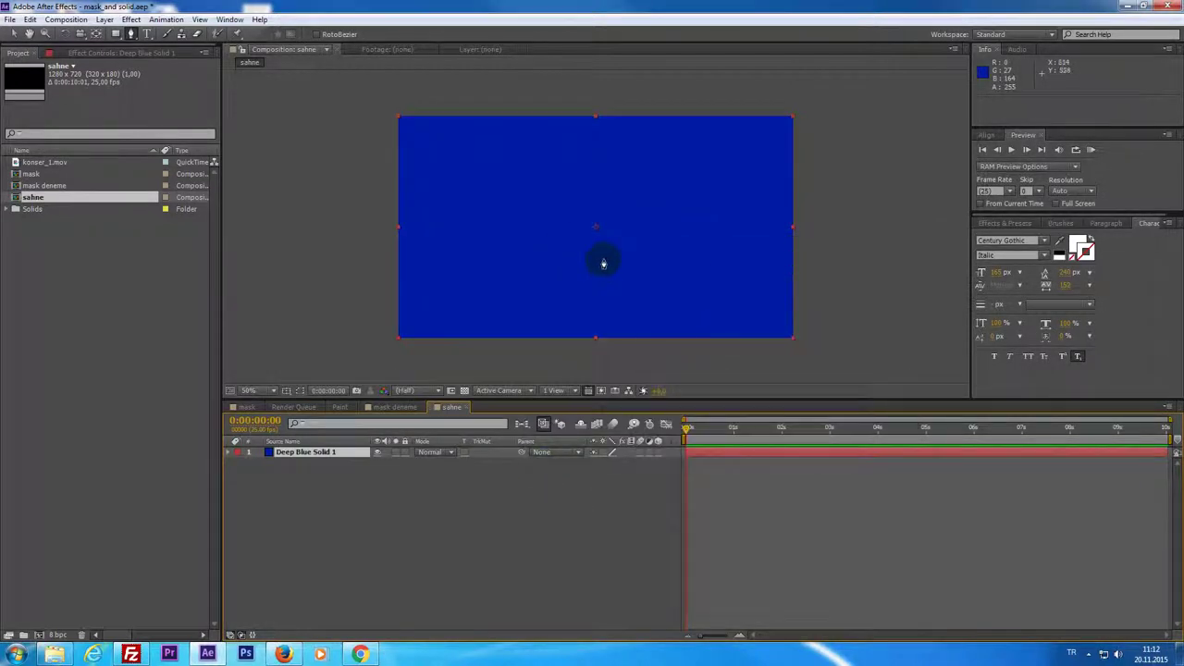
Step: Make the blue solid a 3D layer and tilt it back on its X rotation
left_click(656, 452)
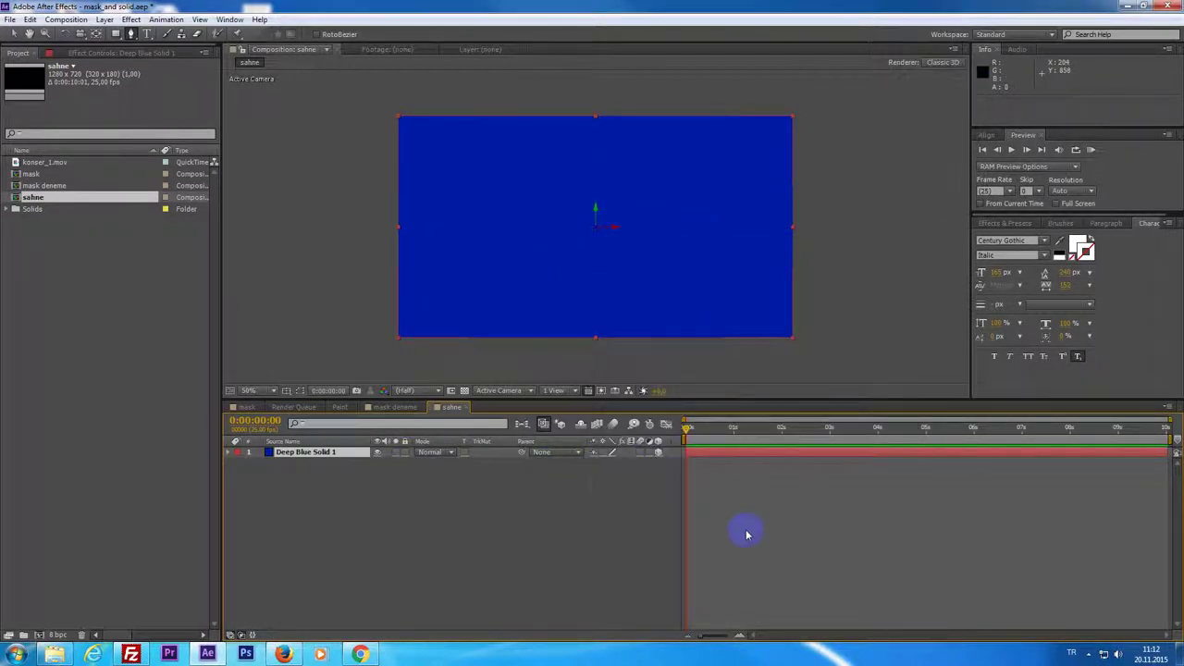
key("r")
left_click_drag(608, 480, 626, 478)
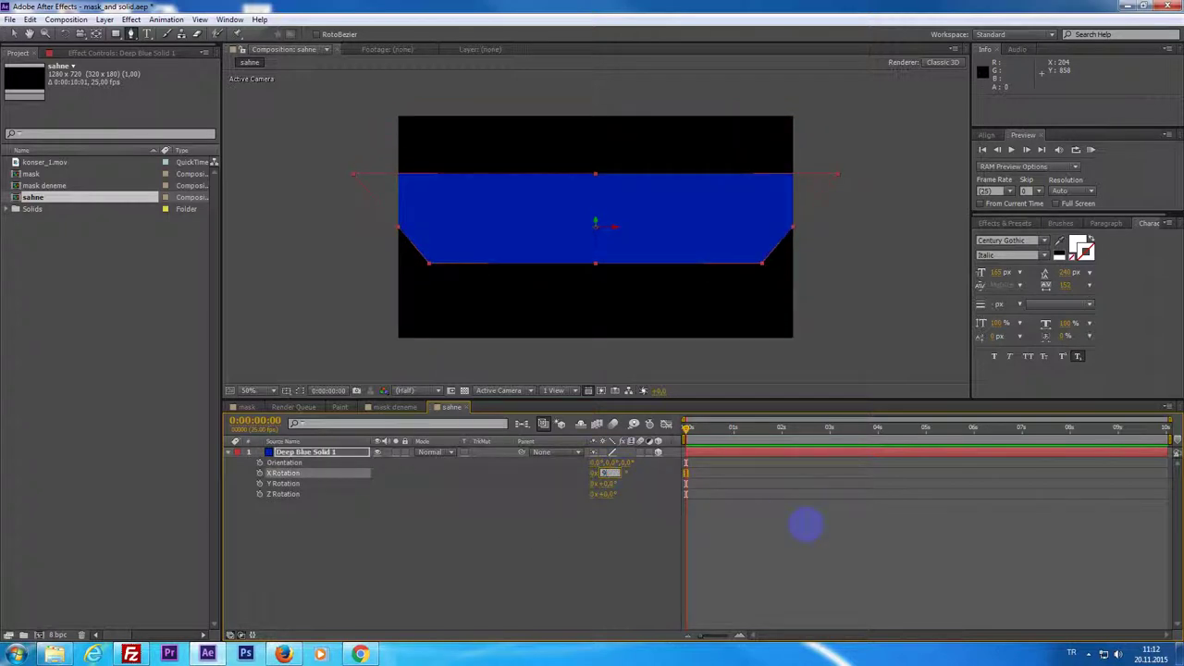
Step: Rotate the blue solid 90° on X and move it to the bottom of the frame
left_click(806, 526)
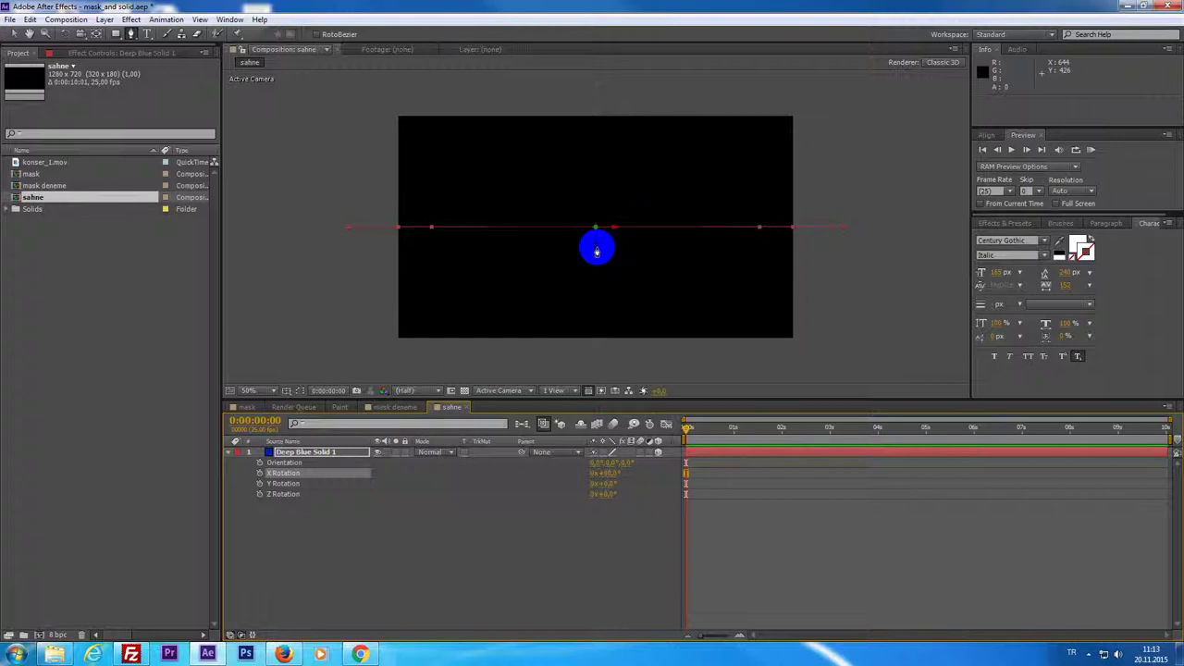
left_click(594, 233)
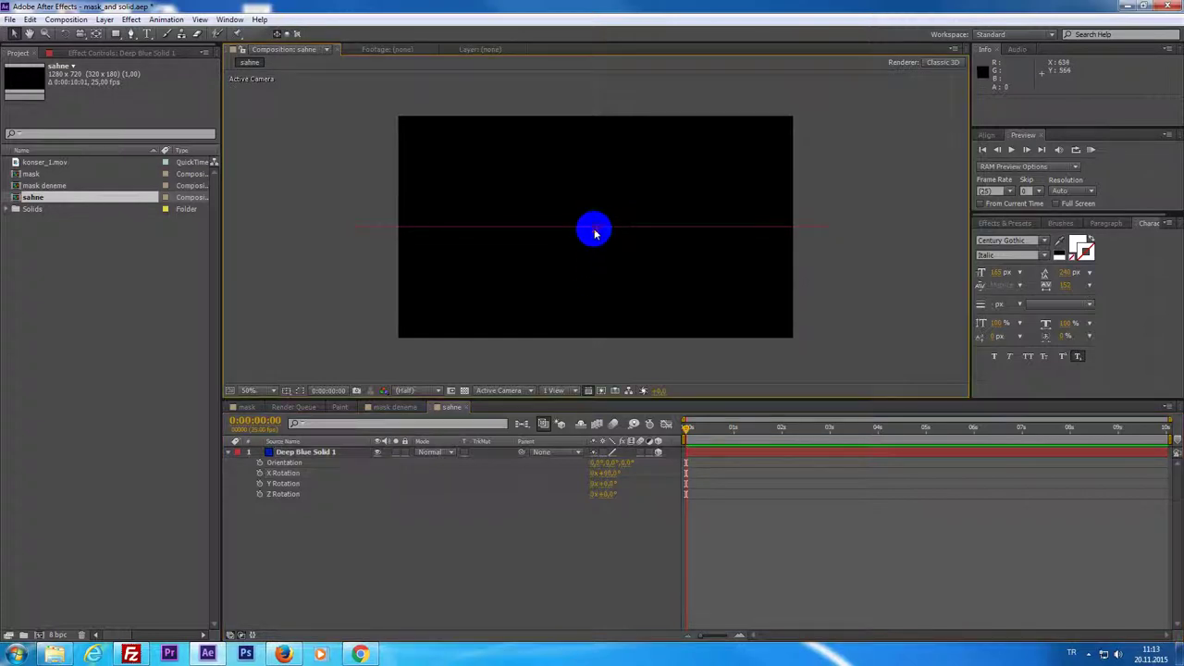
left_click(727, 461)
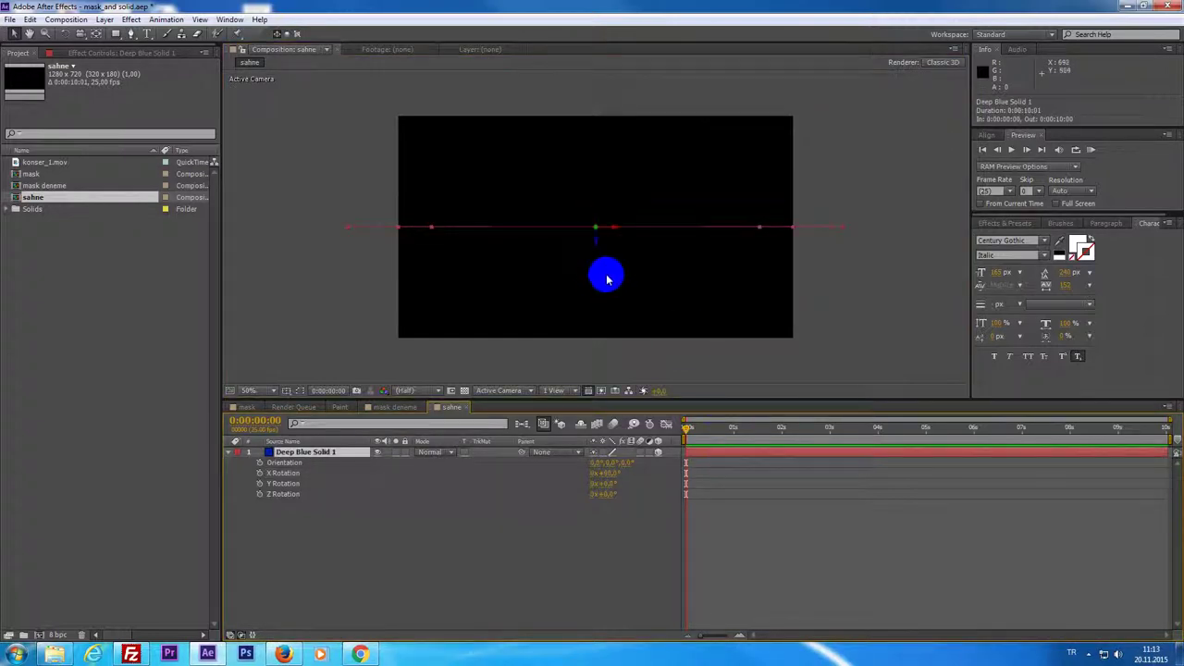
left_click_drag(597, 249, 601, 337)
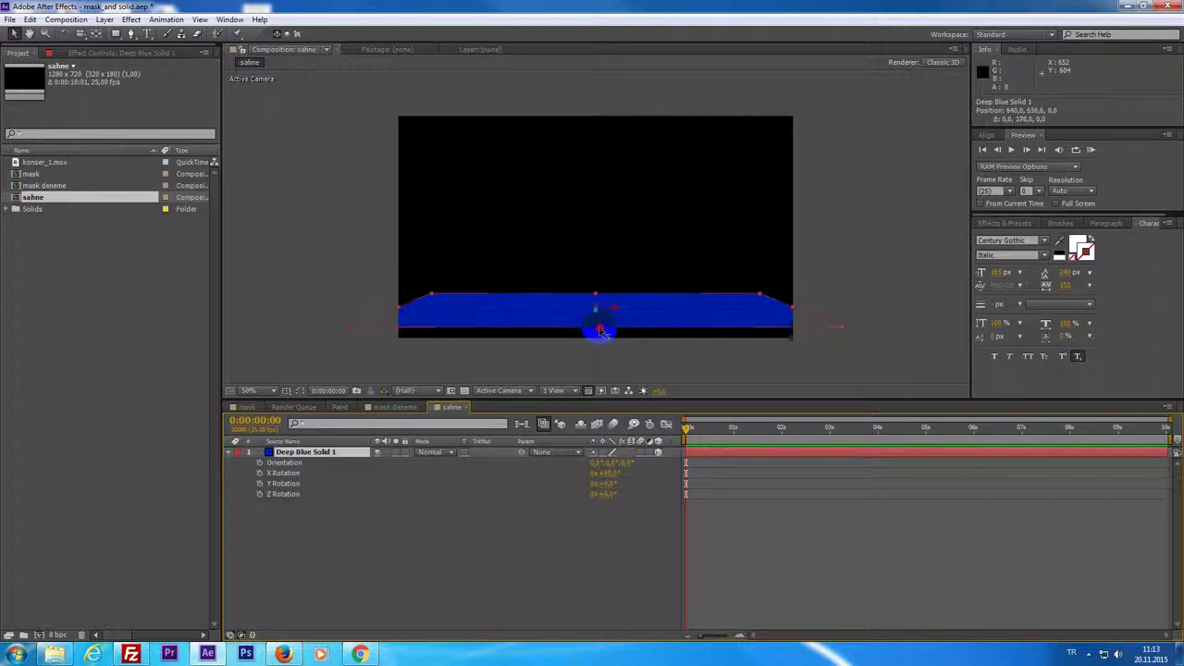
Step: Widen and deepen the blue floor, raising it slightly in the frame
left_click(767, 524)
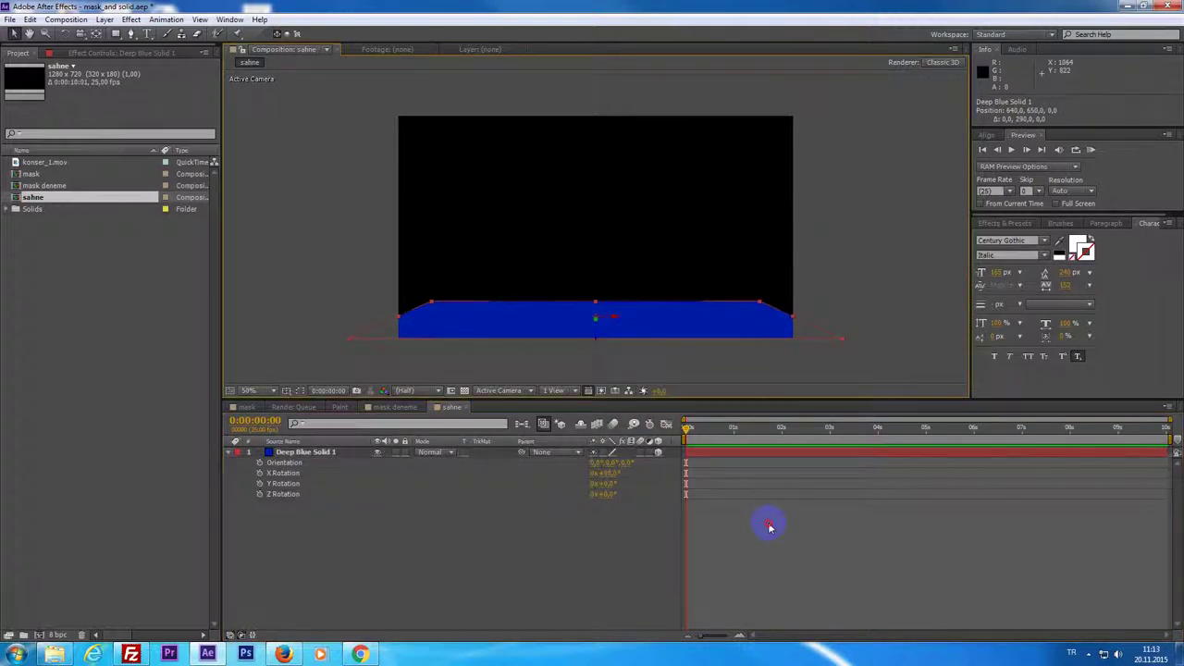
left_click(603, 307)
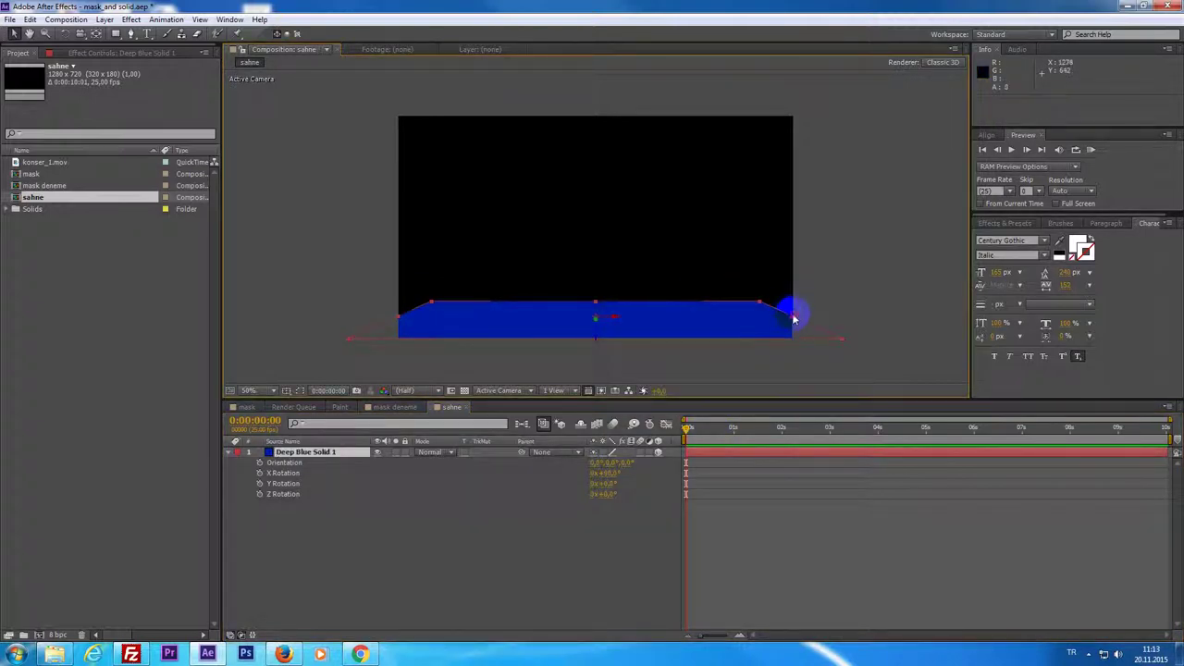
left_click_drag(793, 318, 841, 317)
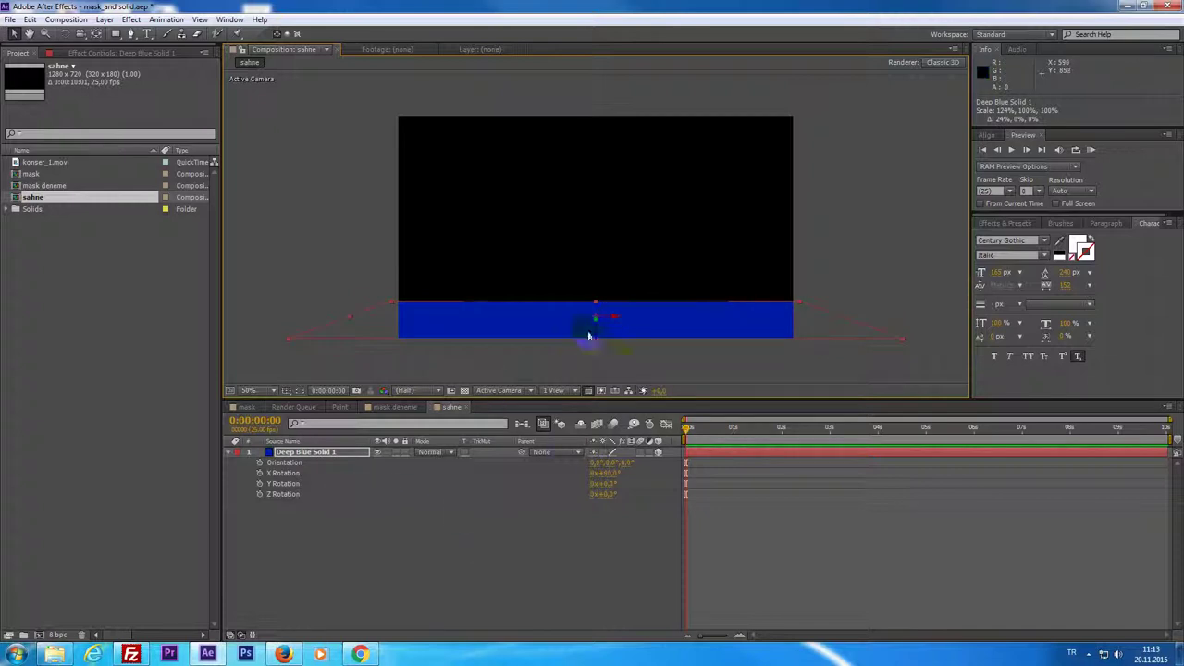
left_click_drag(597, 304, 599, 331)
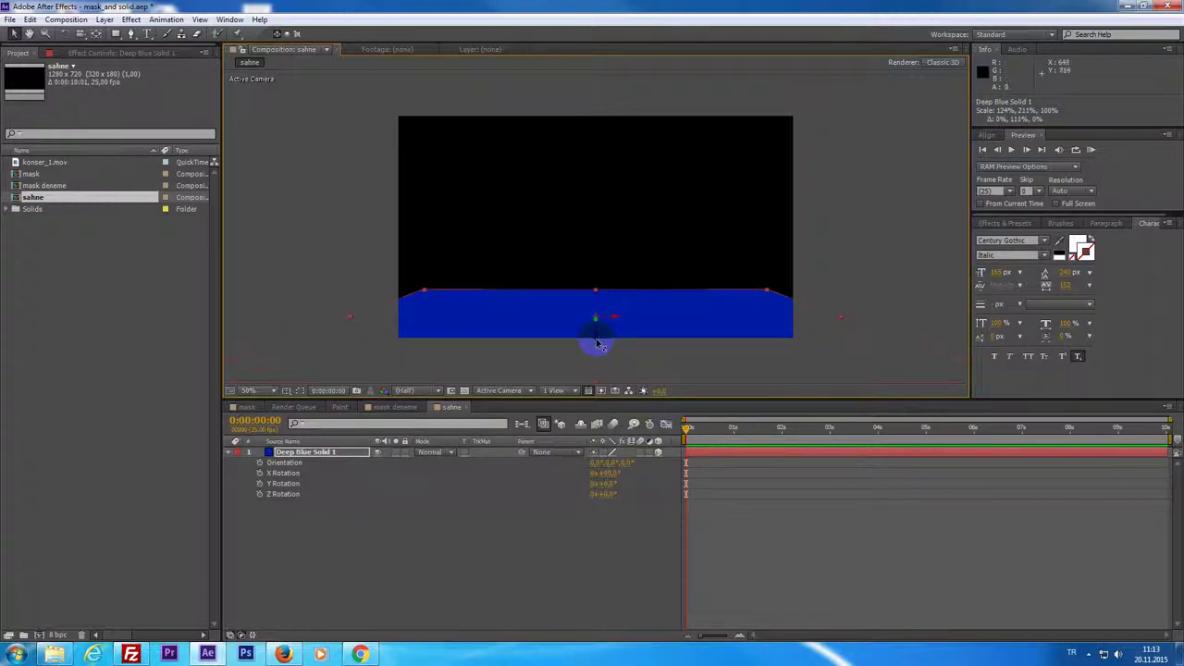
left_click_drag(597, 344, 601, 318)
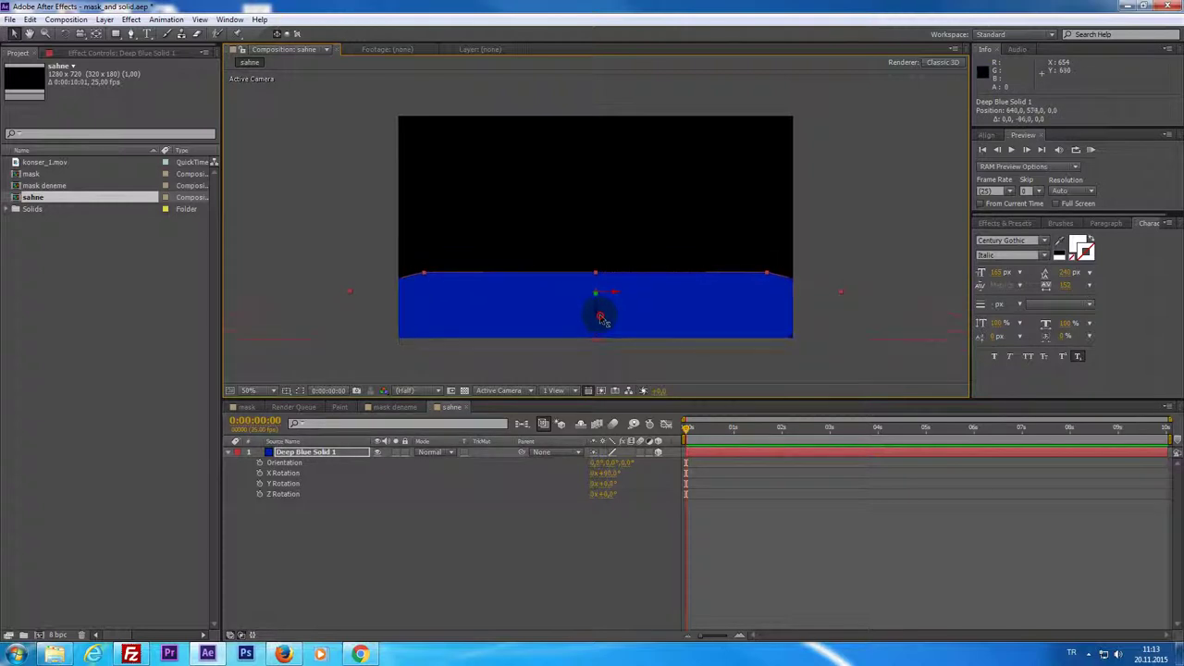
mouse_move(848, 294)
left_mouse_down()
mouse_move(874, 291)
mouse_move(840, 297)
mouse_move(864, 272)
left_mouse_up()
Step: Reselect Deep Blue Solid 1 and return to the mask deneme composition
left_click(889, 291)
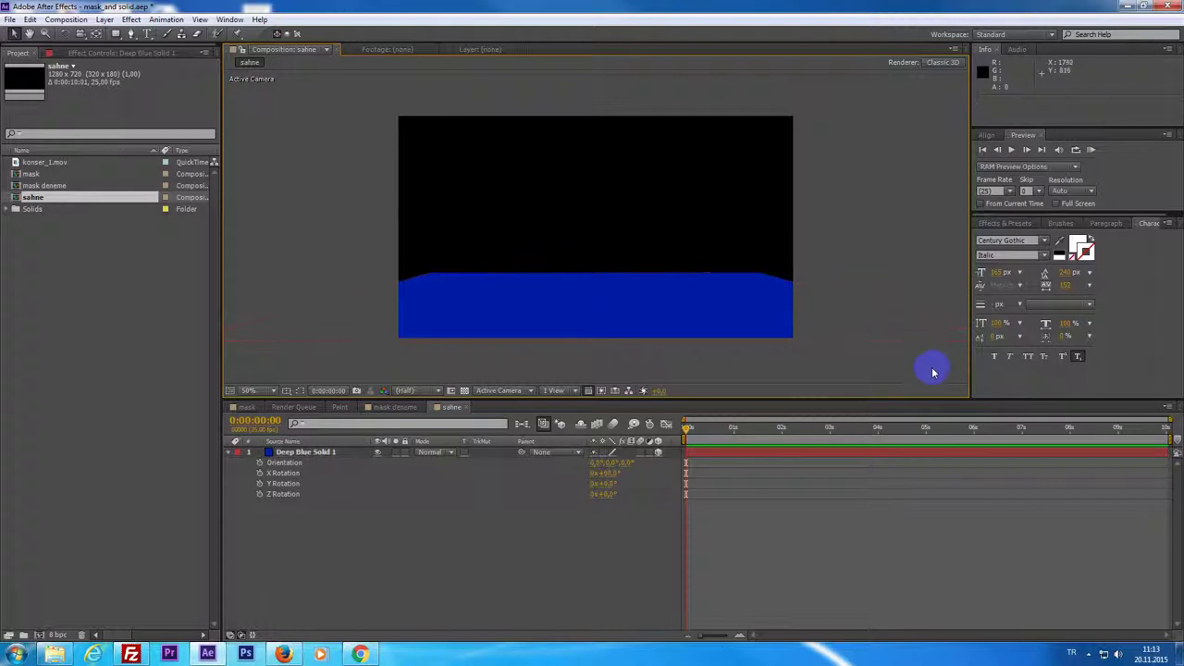
left_click(722, 454)
key("ctrl+b")
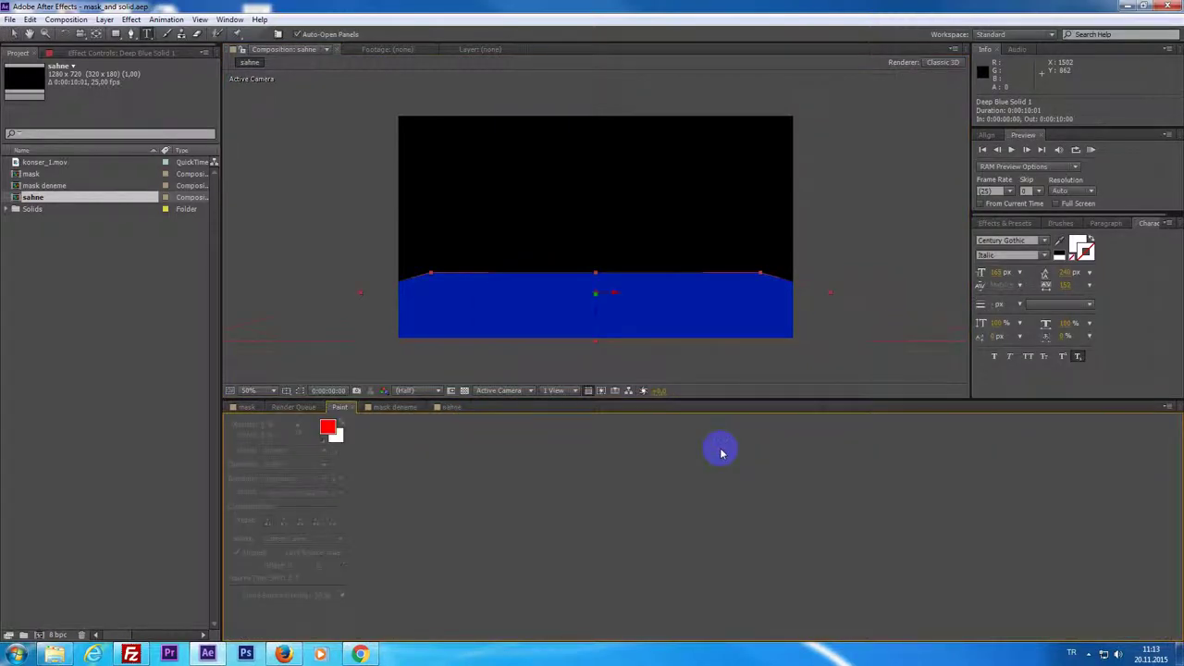
left_click(353, 408)
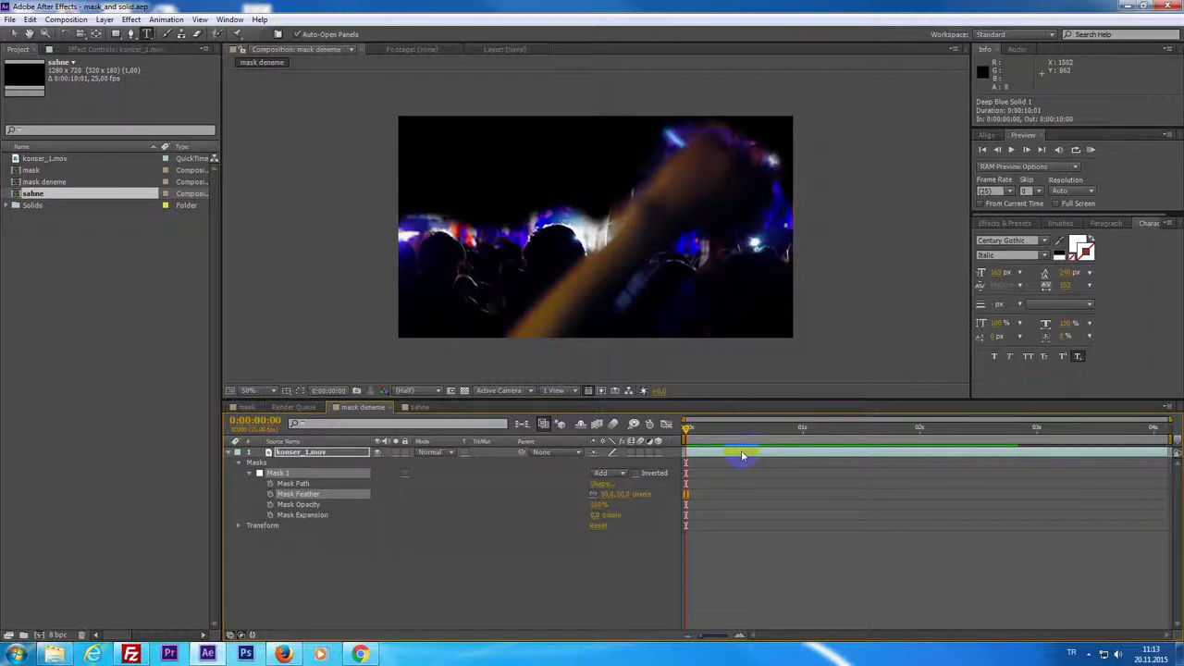
Step: In sahne, add a brighter blue 3D solid placed below the floor layer
left_click(416, 407)
key("ctrl+shift+y")
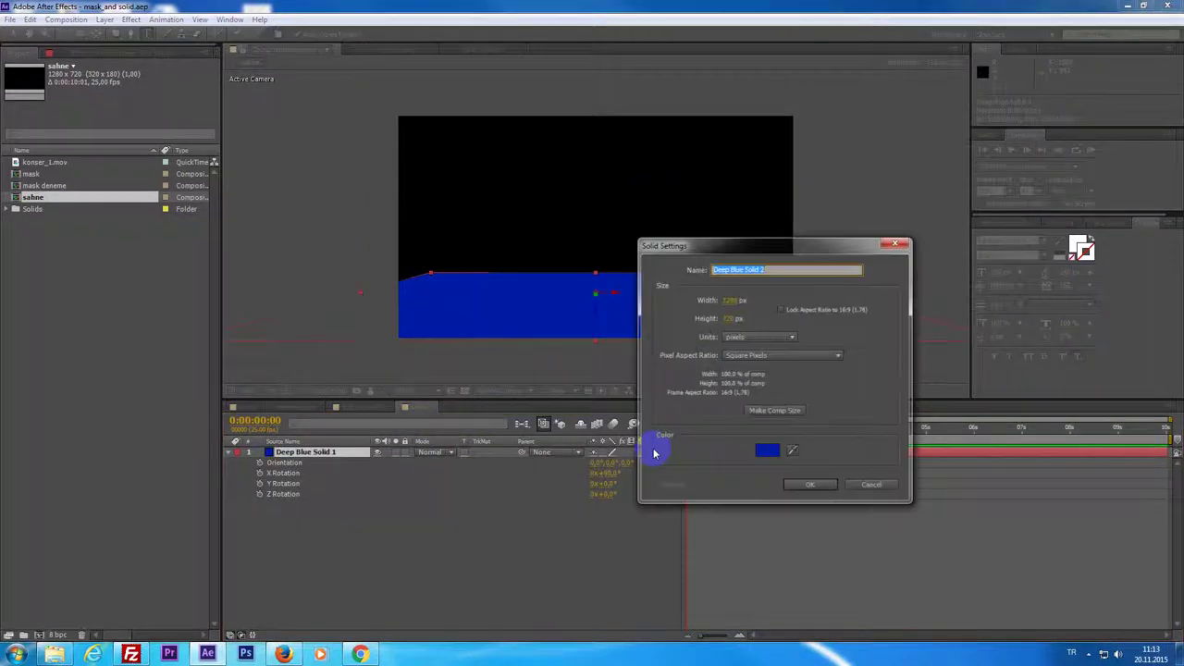
left_click(766, 450)
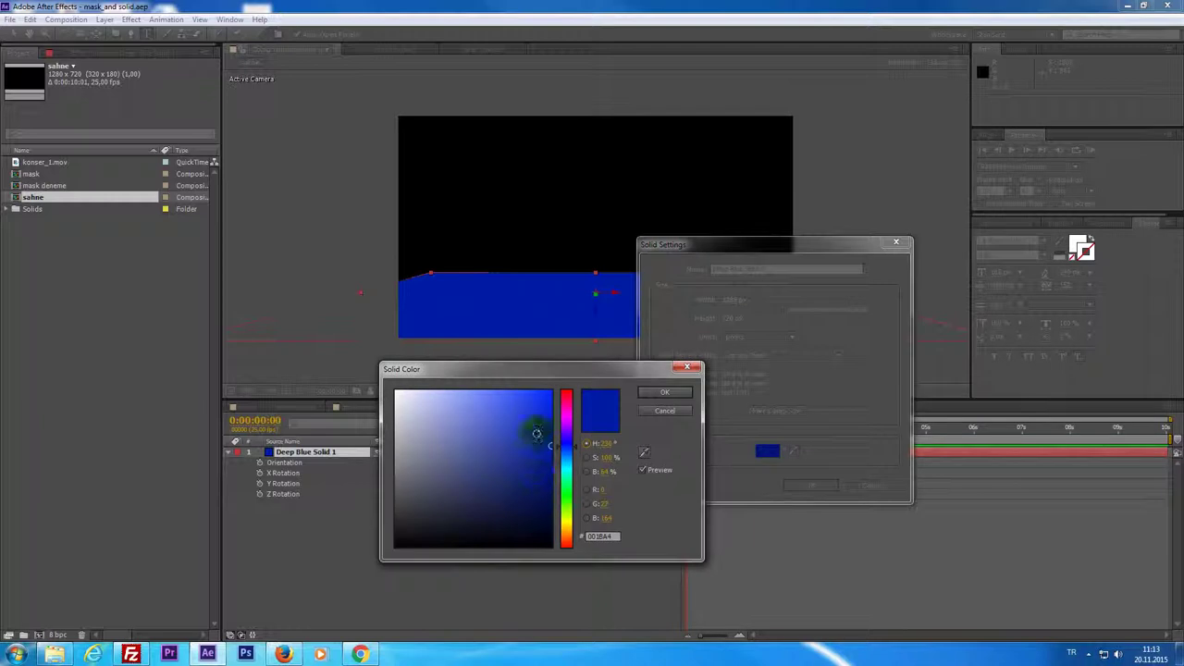
left_click_drag(537, 433, 517, 363)
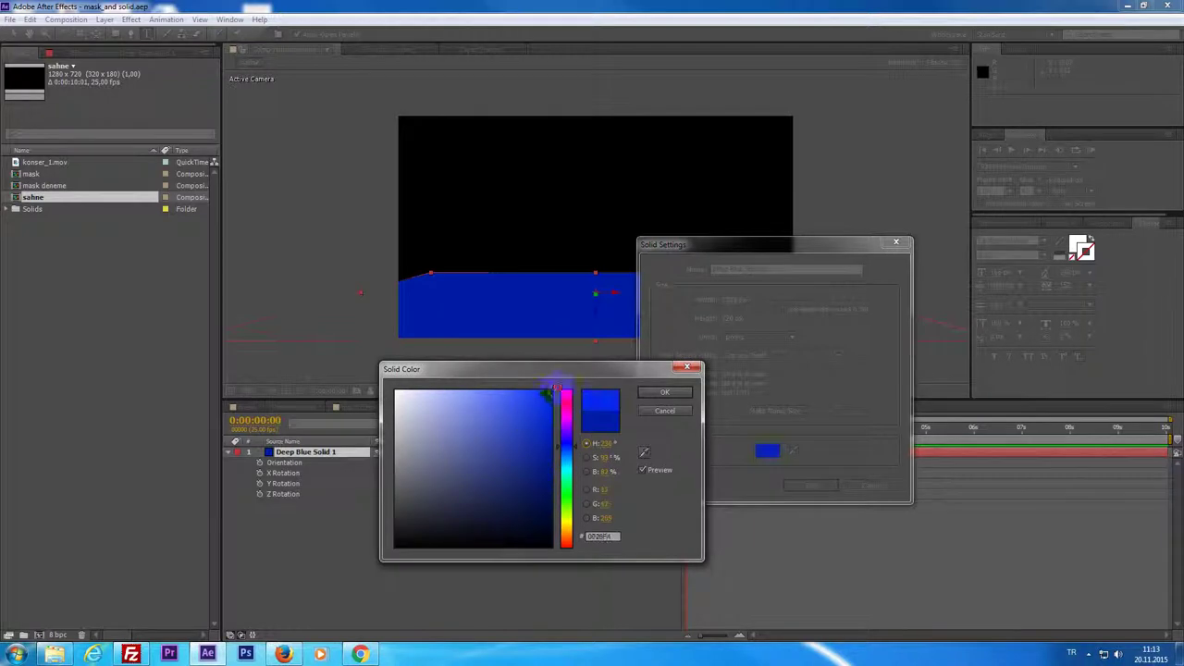
left_click(673, 398)
left_click(824, 485)
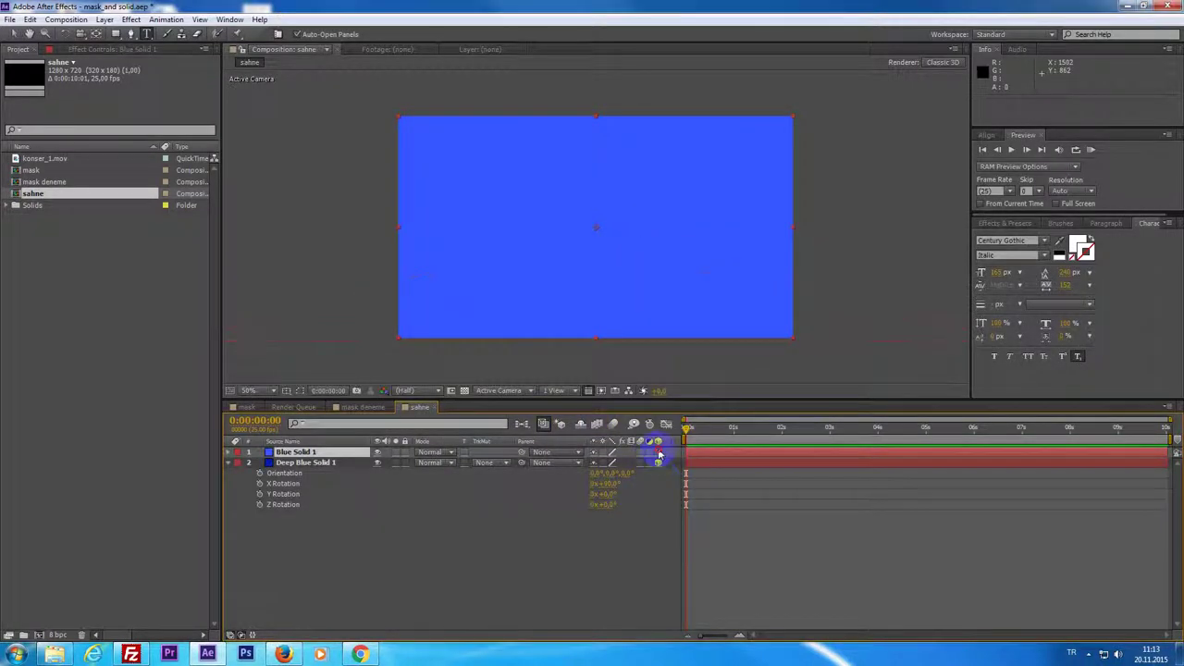
left_click(659, 453)
left_click_drag(305, 453, 305, 506)
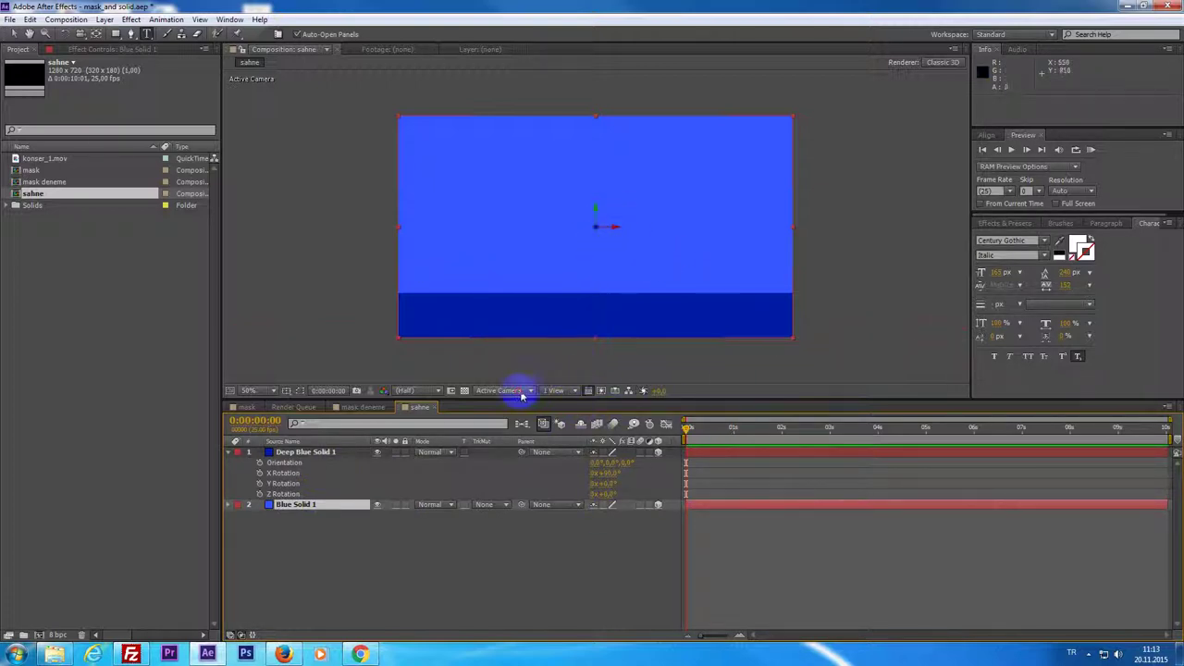
Step: Position the bright blue wall back in depth using Custom View 1, then return to Active Camera
left_click(523, 392)
left_click(535, 507)
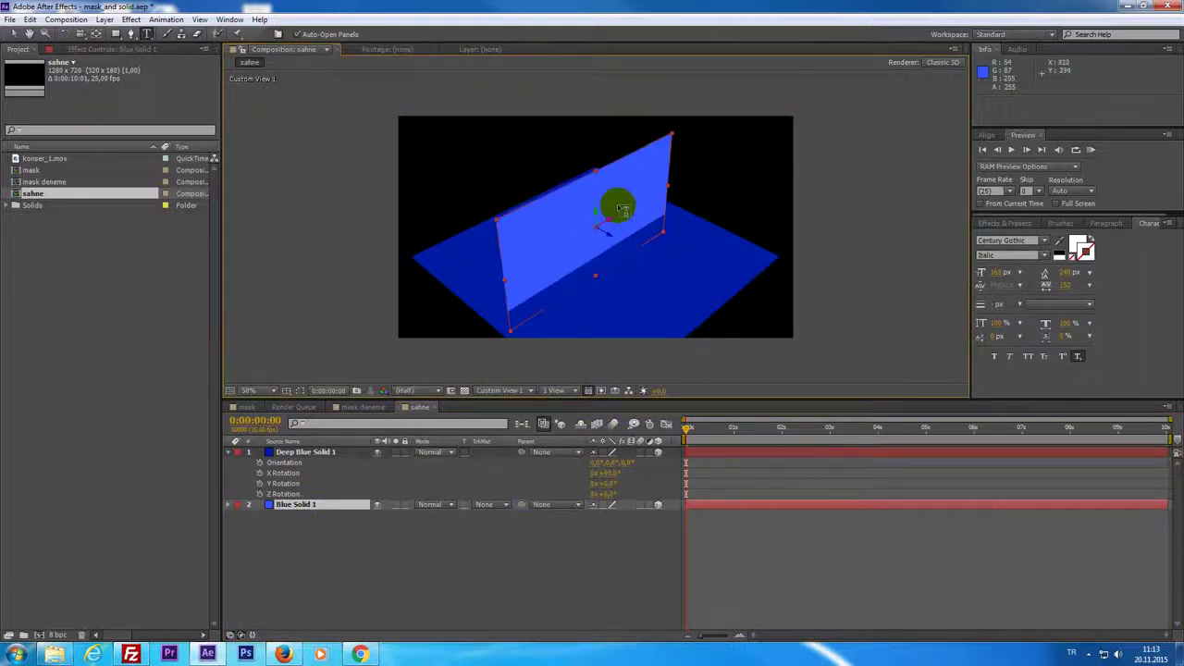
mouse_move(602, 233)
left_mouse_down()
mouse_move(366, 146)
mouse_move(355, 132)
left_mouse_up()
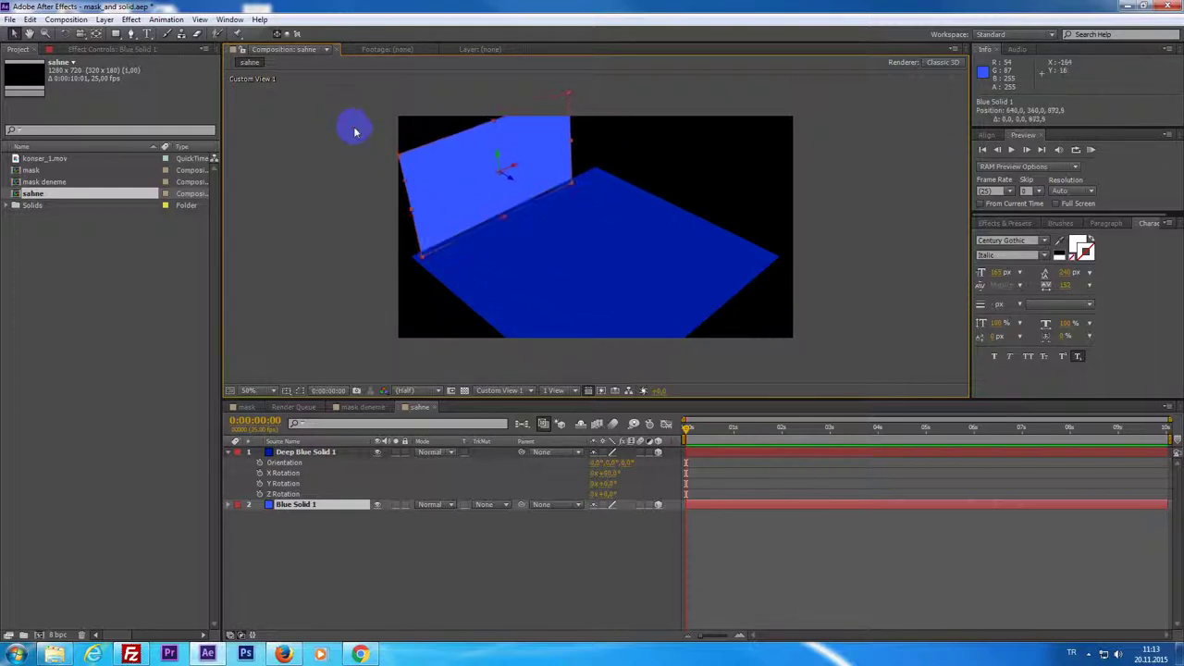
left_click(84, 34)
left_click_drag(619, 257, 648, 237)
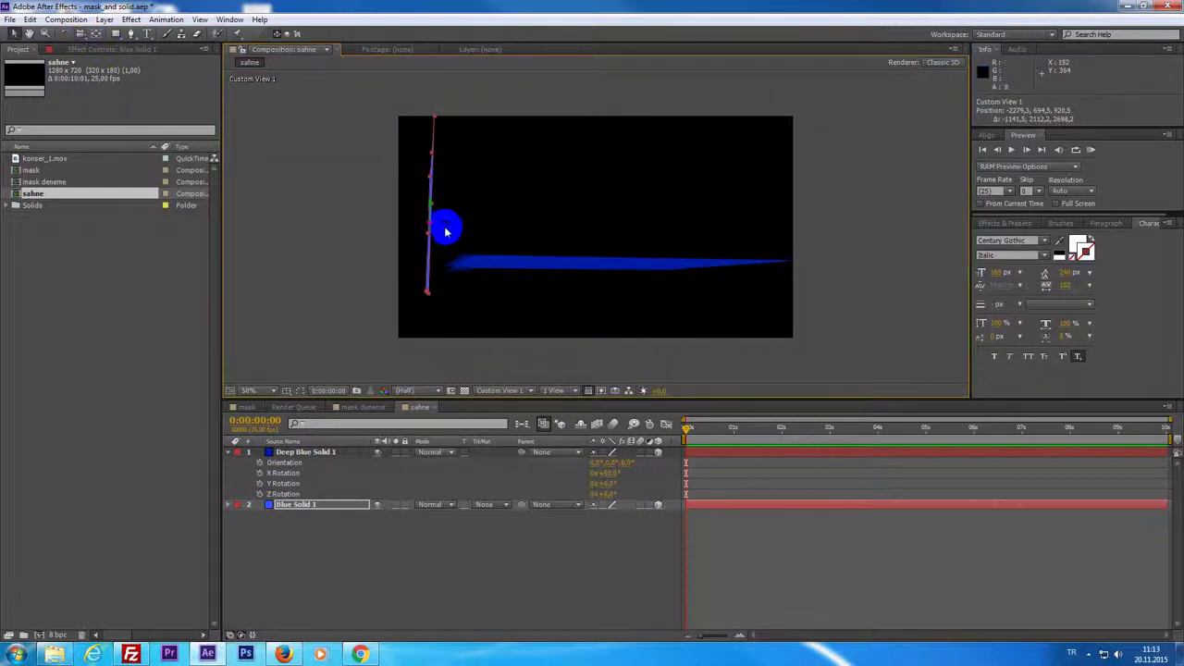
left_click_drag(451, 227, 490, 231)
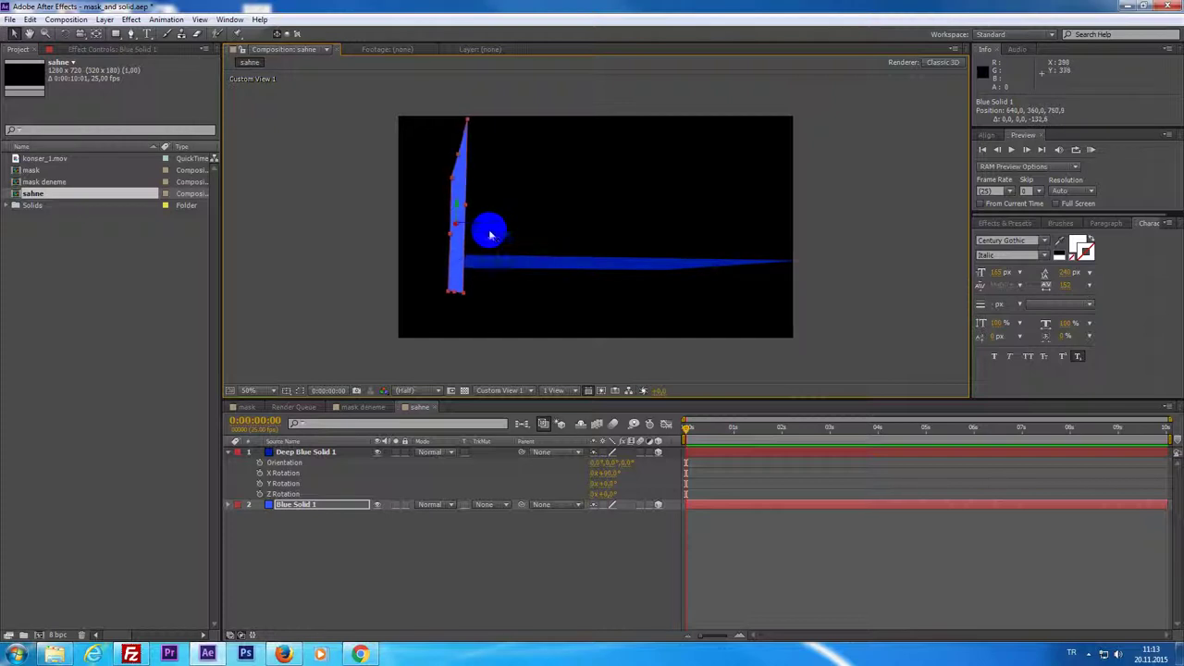
left_click(500, 390)
left_click(507, 403)
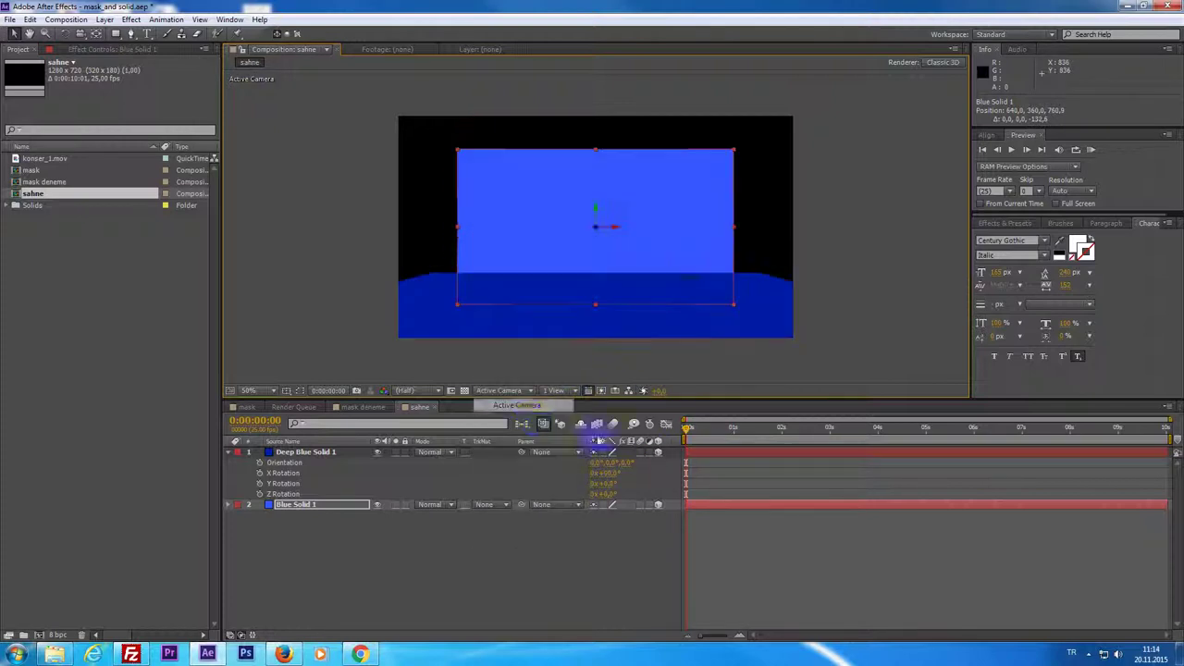
left_click(884, 290)
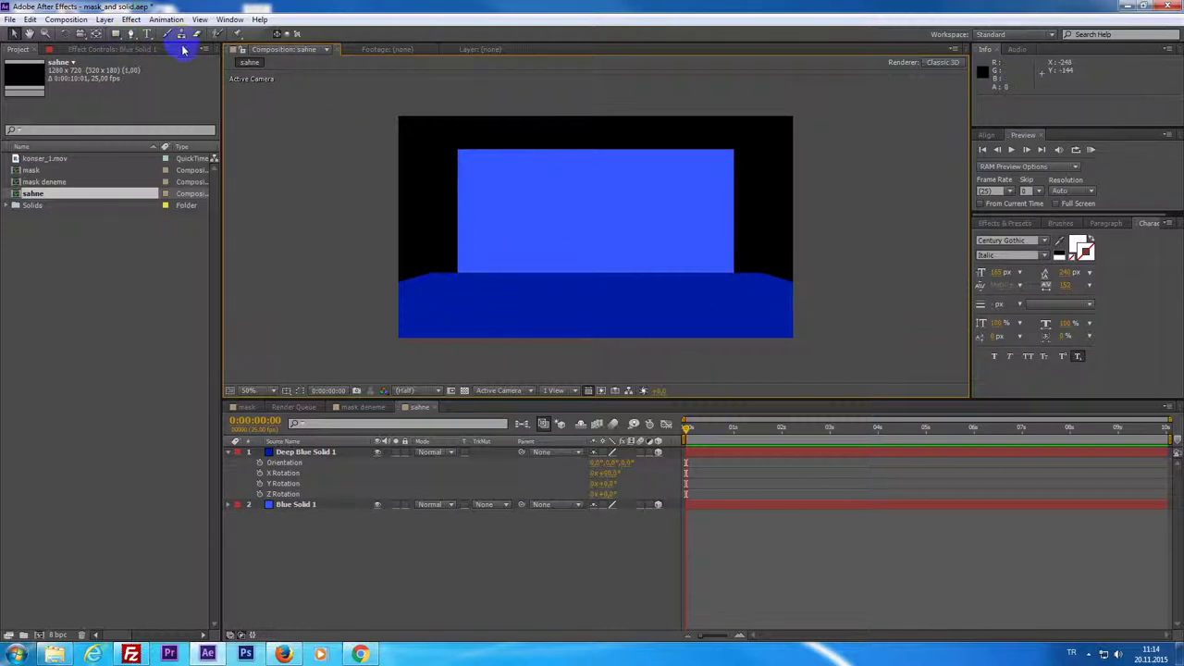
Step: Place the sahne comp beneath the concert footage in mask deneme and nudge it upward
left_click_drag(249, 408, 361, 411)
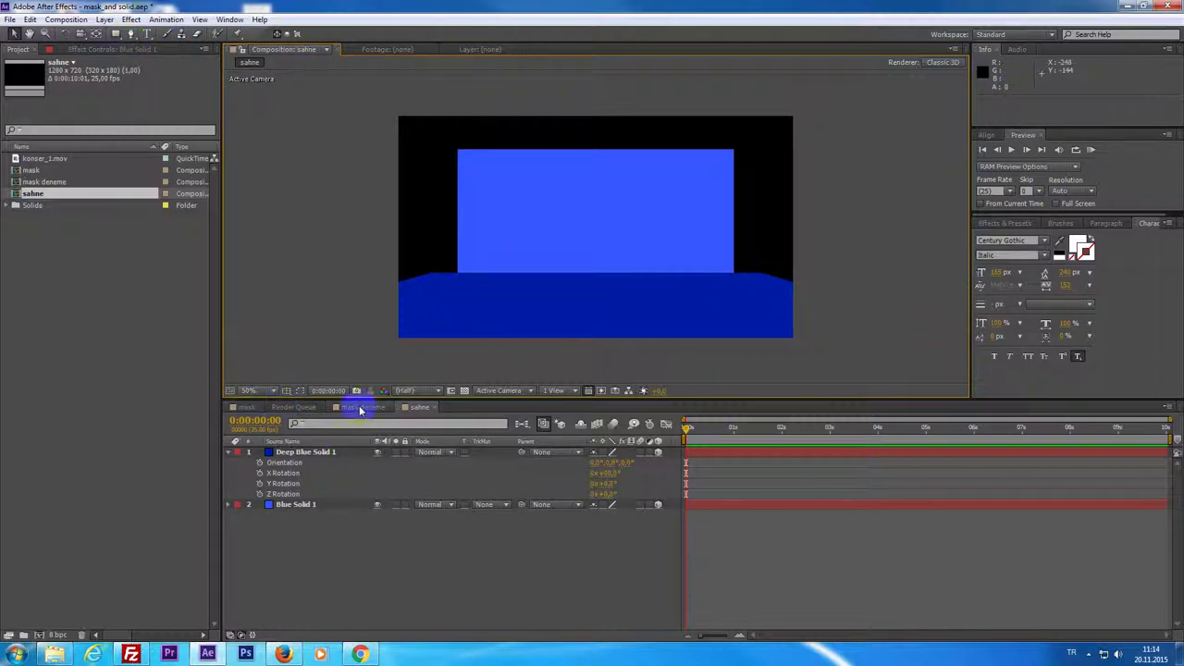
left_click(361, 410)
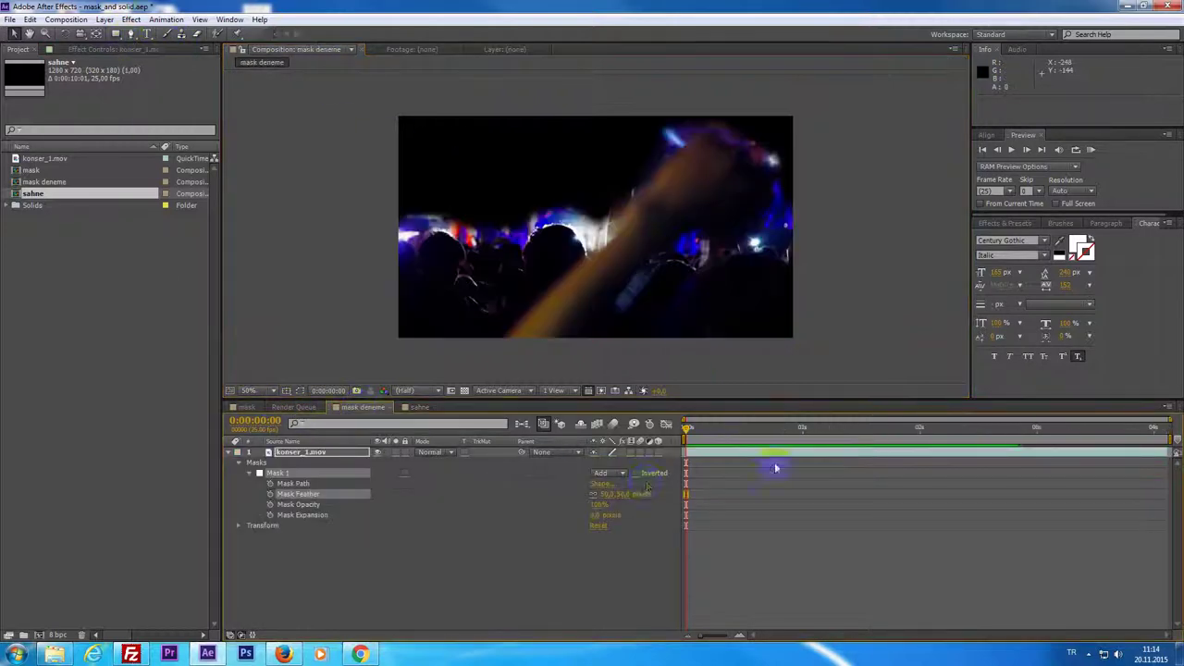
left_click(39, 174)
left_click_drag(32, 193, 597, 232)
left_click_drag(287, 451, 468, 569)
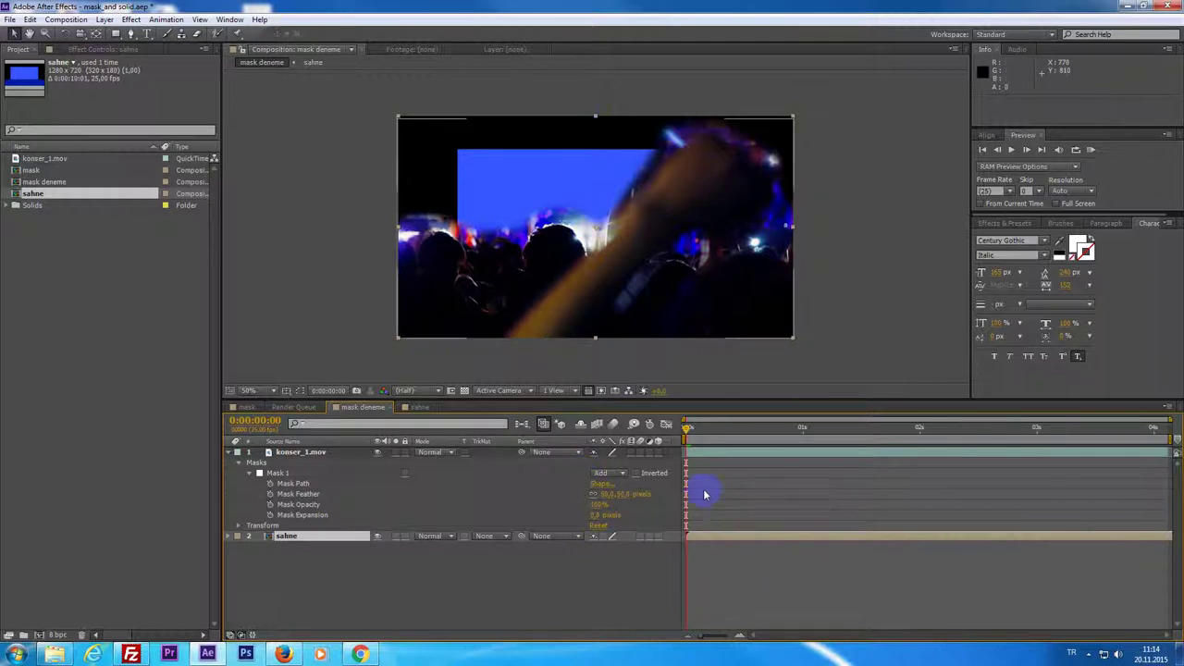
key("shift+Up")
key("shift+Up")
key("shift+Up")
key("shift+Up")
key("shift+Up")
key("shift+Up")
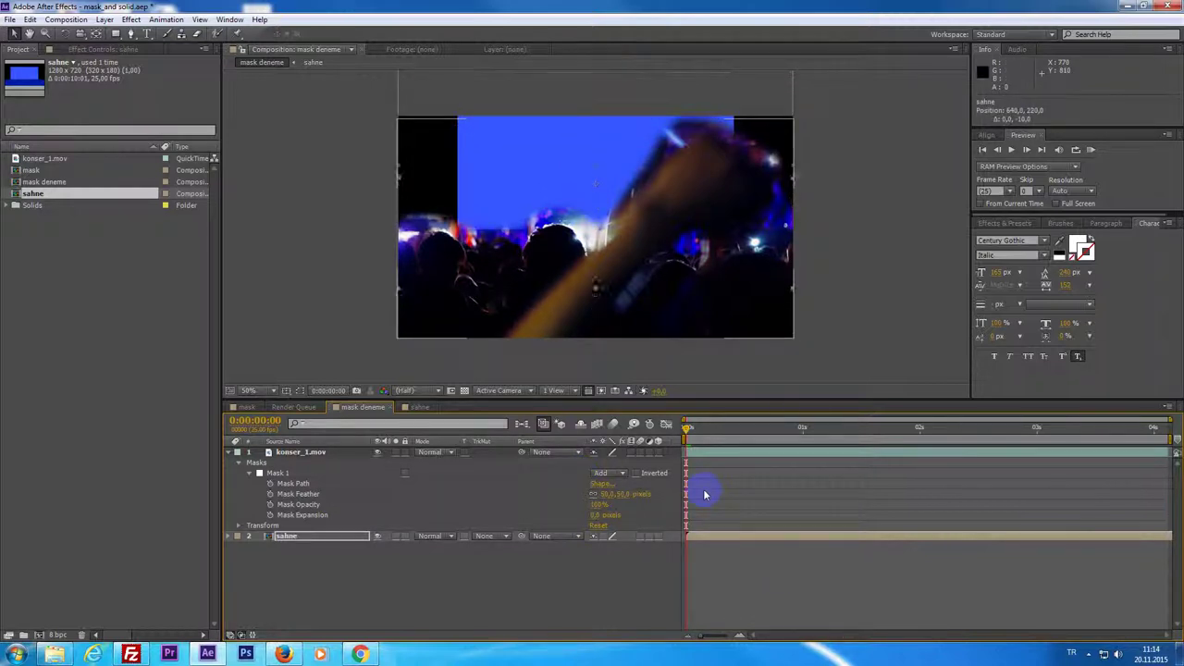
key("shift+Up")
key("shift+Up")
key("shift+Up")
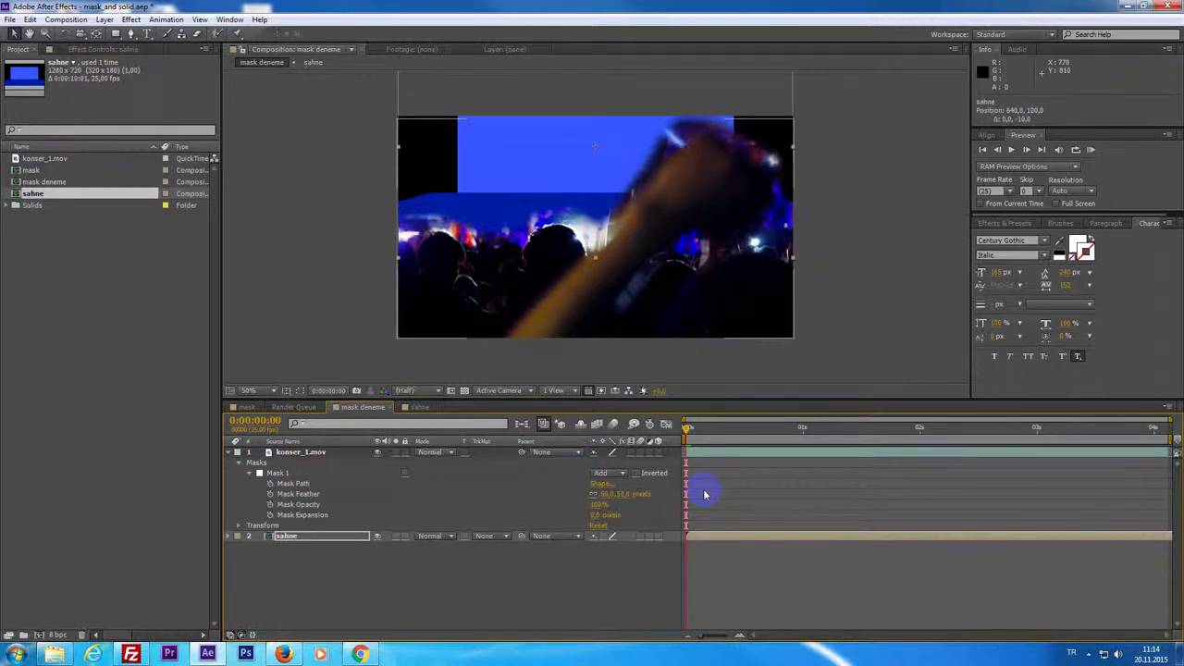
key("shift+Up")
key("shift+Up")
key("shift+Up")
key("shift+Up")
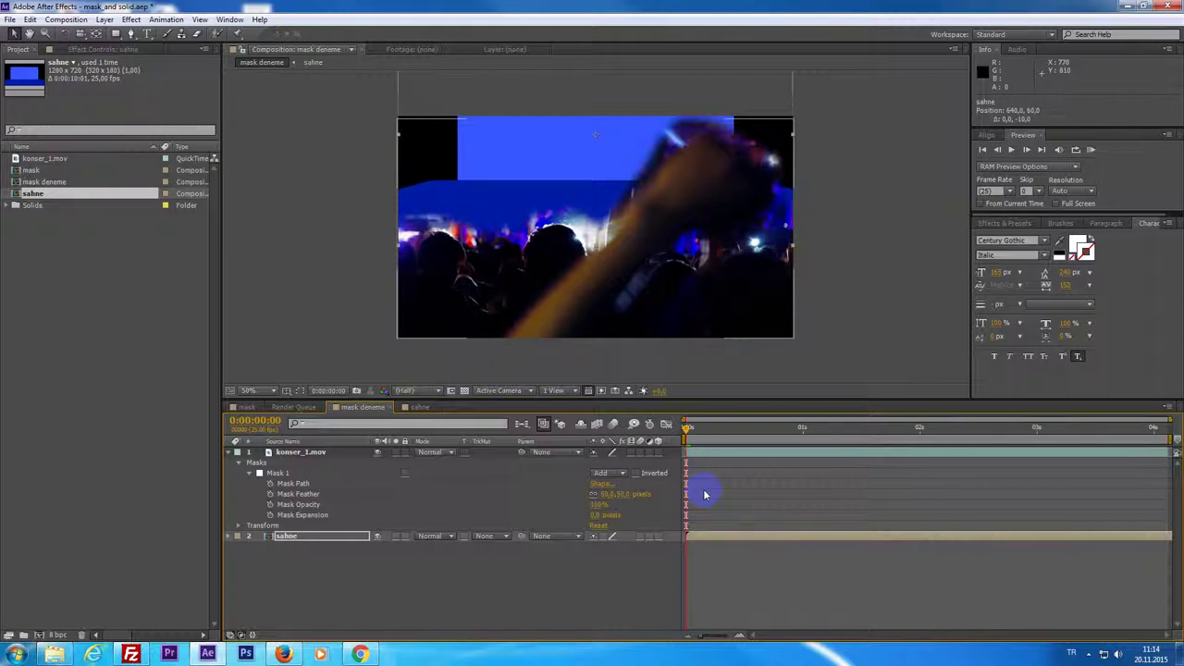
Step: Preview the comp, return to an early frame, and select the konser_1.mov layer
key("KP_0")
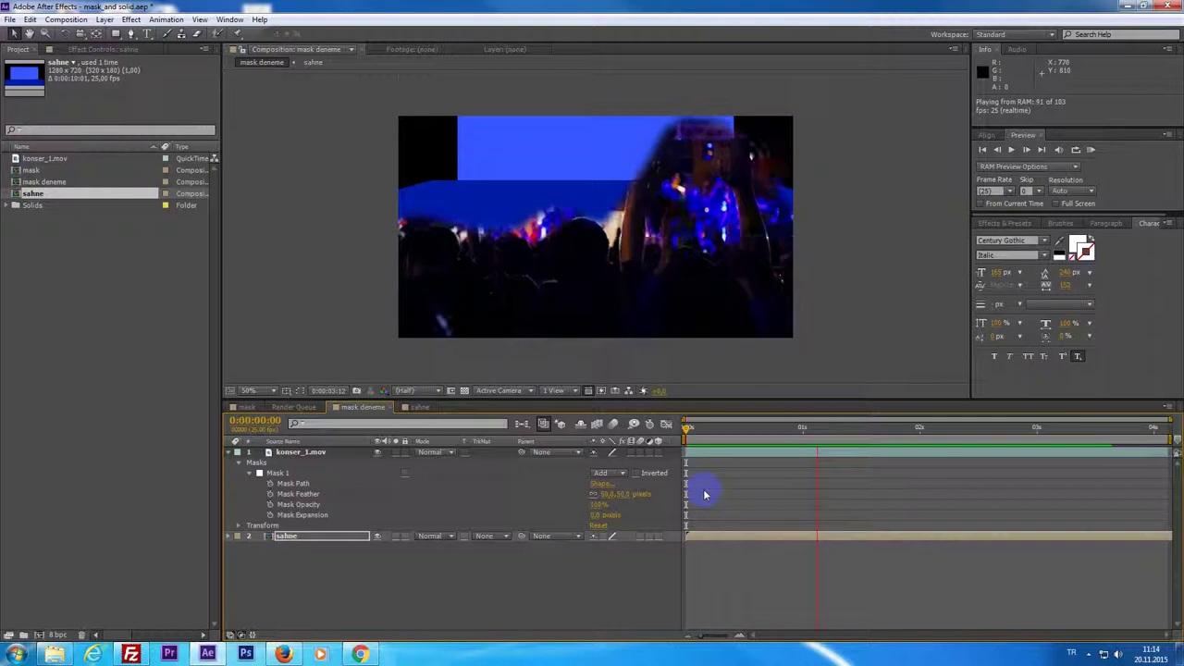
key("space")
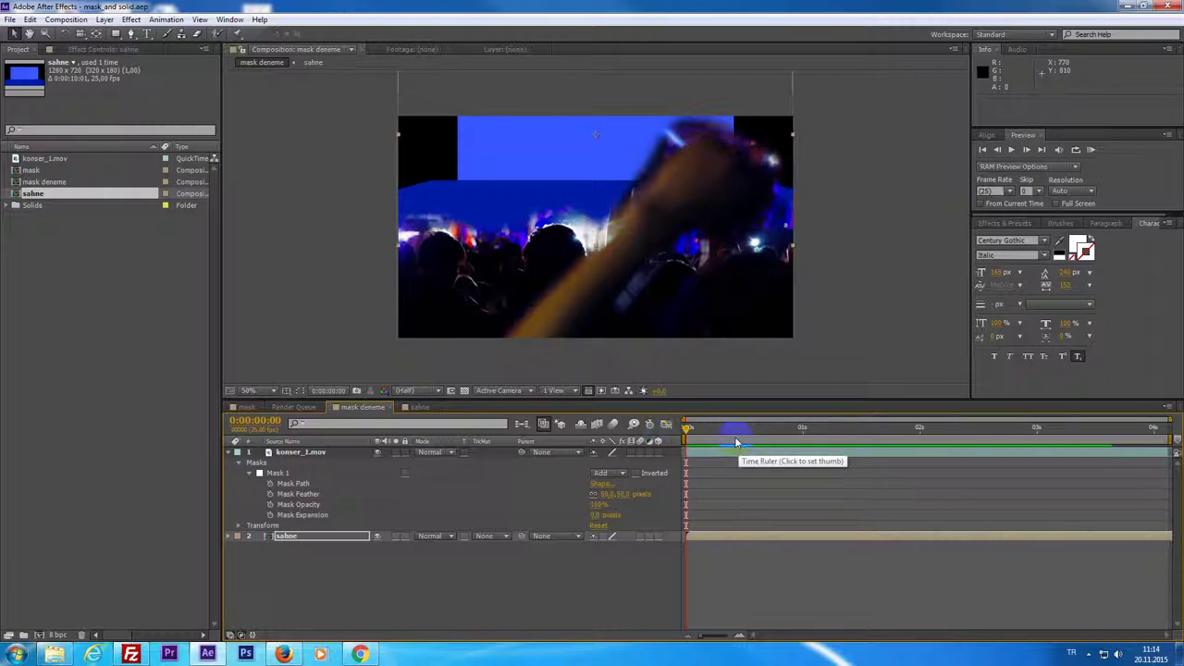
key("space")
left_click(860, 484)
left_click(830, 478)
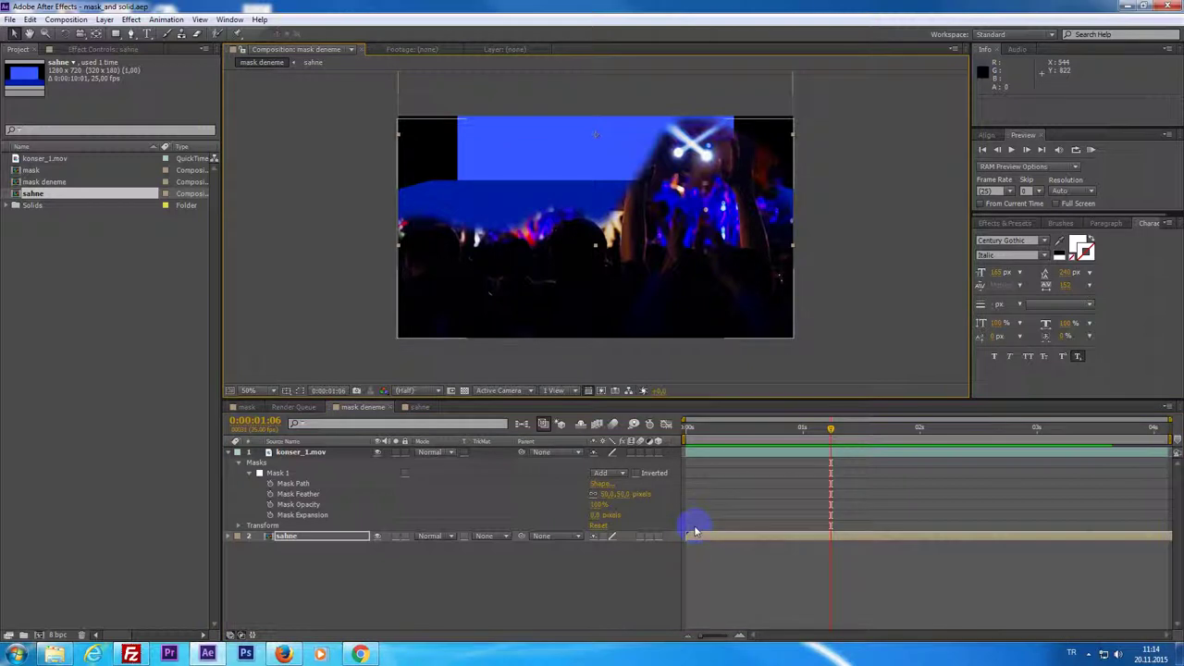
left_click(705, 429)
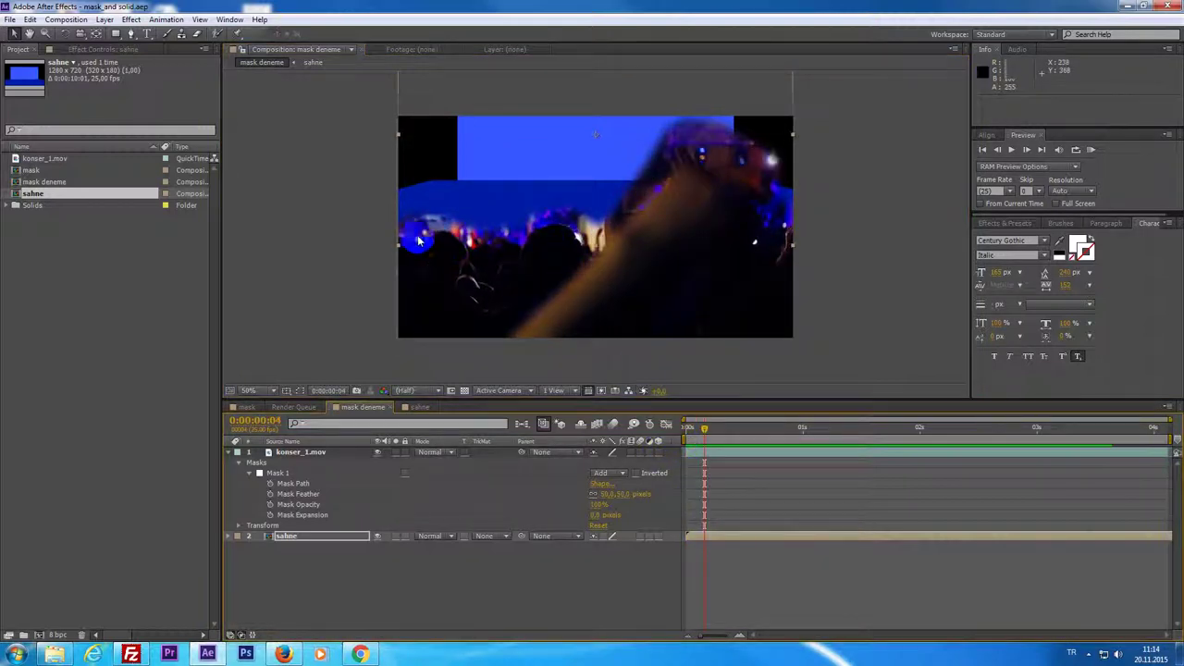
left_click(708, 457)
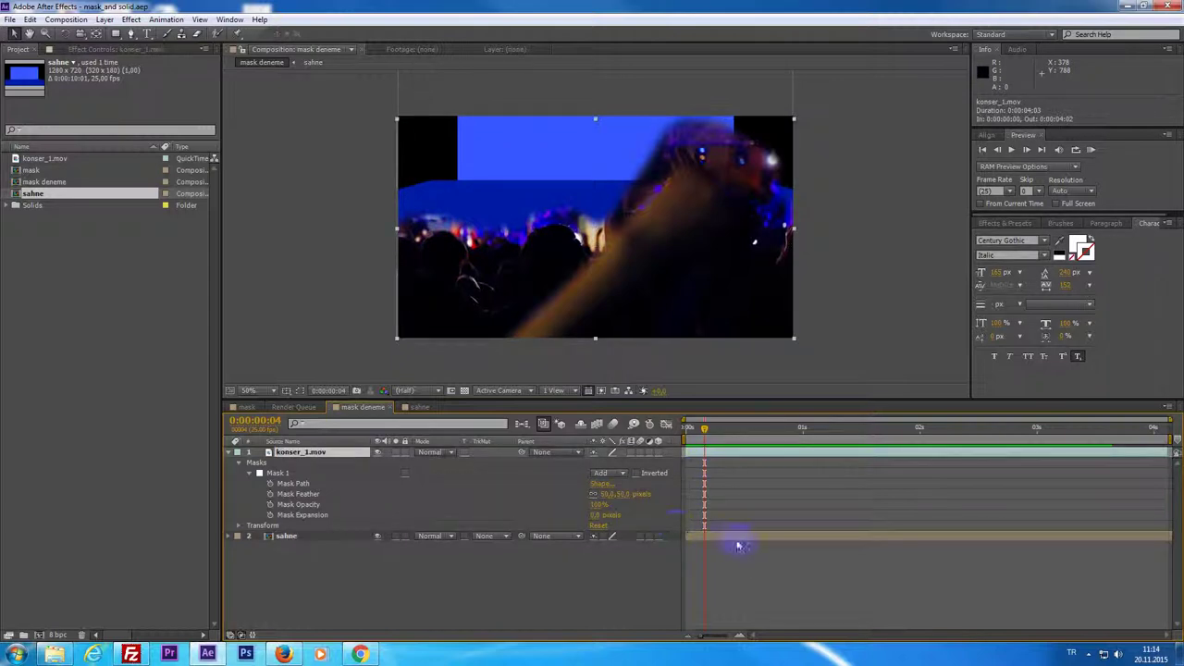
Step: Drag the left-side mask points down so the edge hugs the crowd's heads
left_click(298, 391)
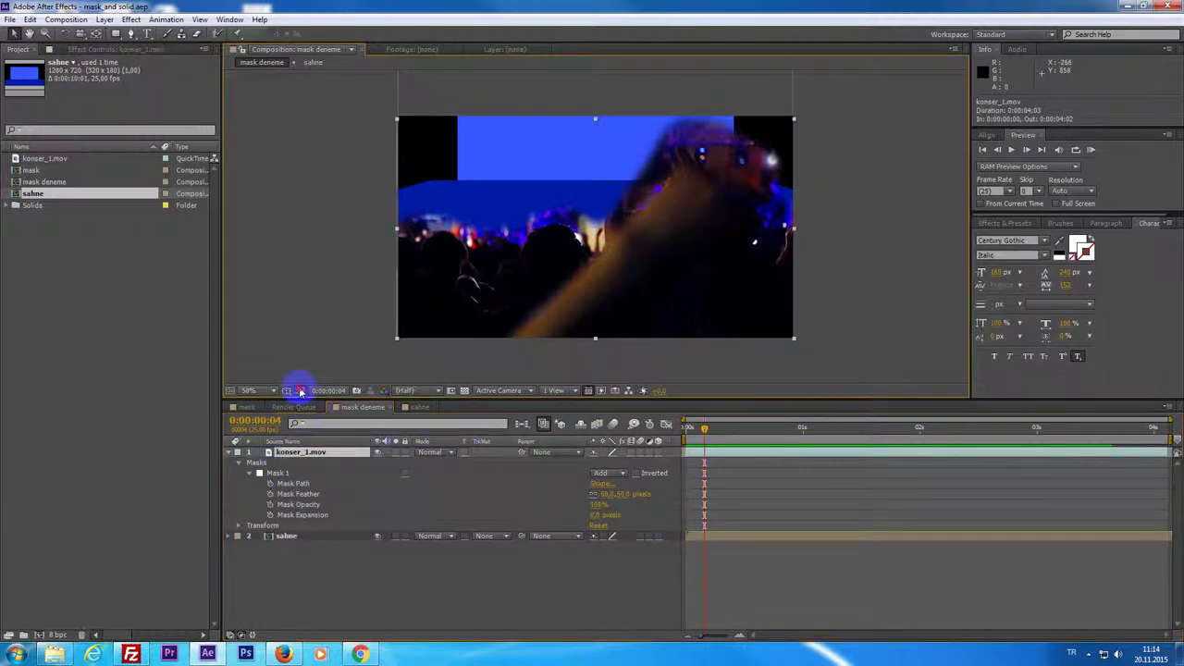
scroll(486, 234, "up", 2)
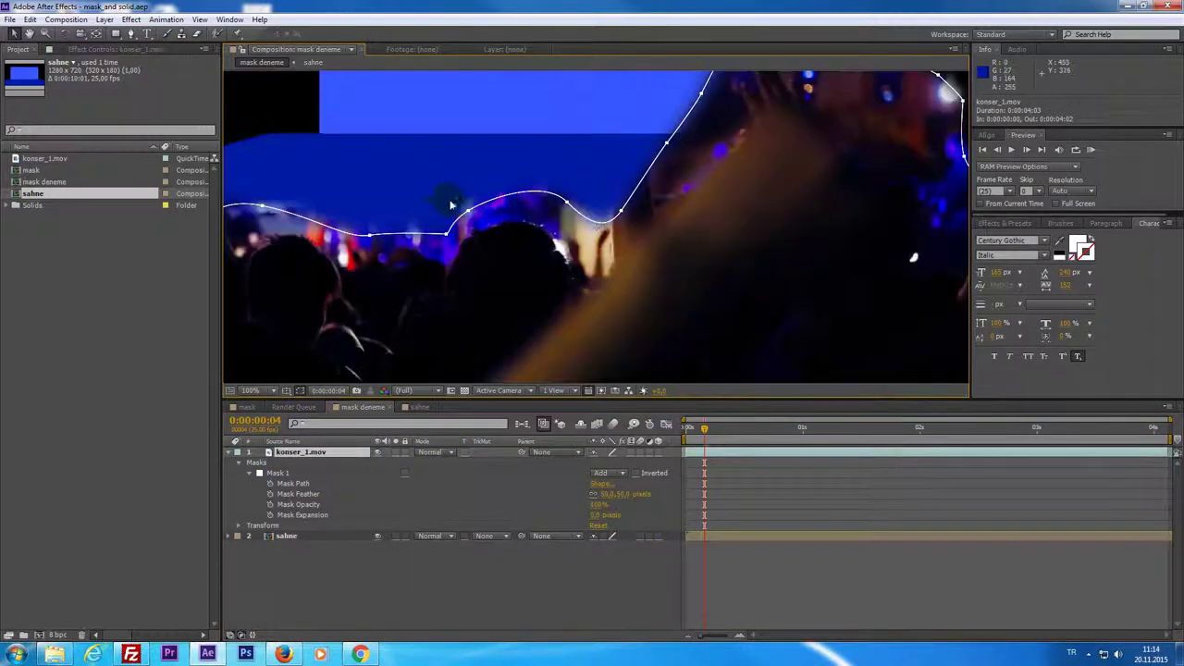
mouse_move(486, 234)
left_mouse_down()
mouse_move(540, 236)
mouse_move(534, 267)
left_mouse_up()
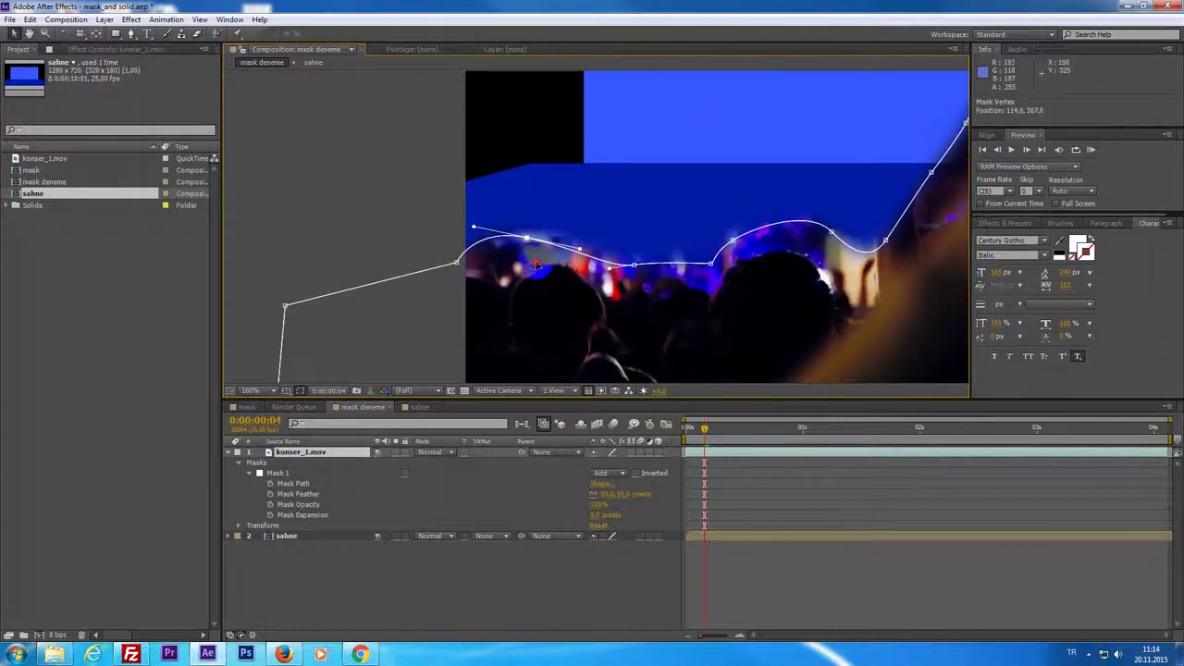
left_click_drag(633, 268, 620, 292)
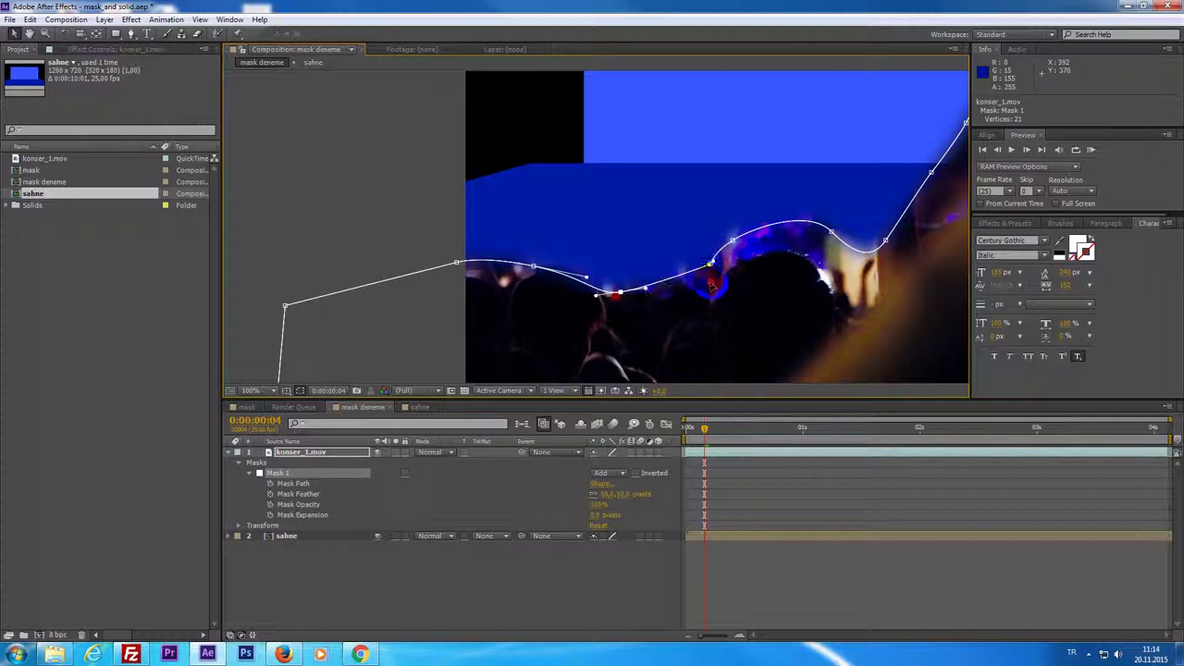
left_click_drag(711, 280, 766, 281)
key("ctrl+z")
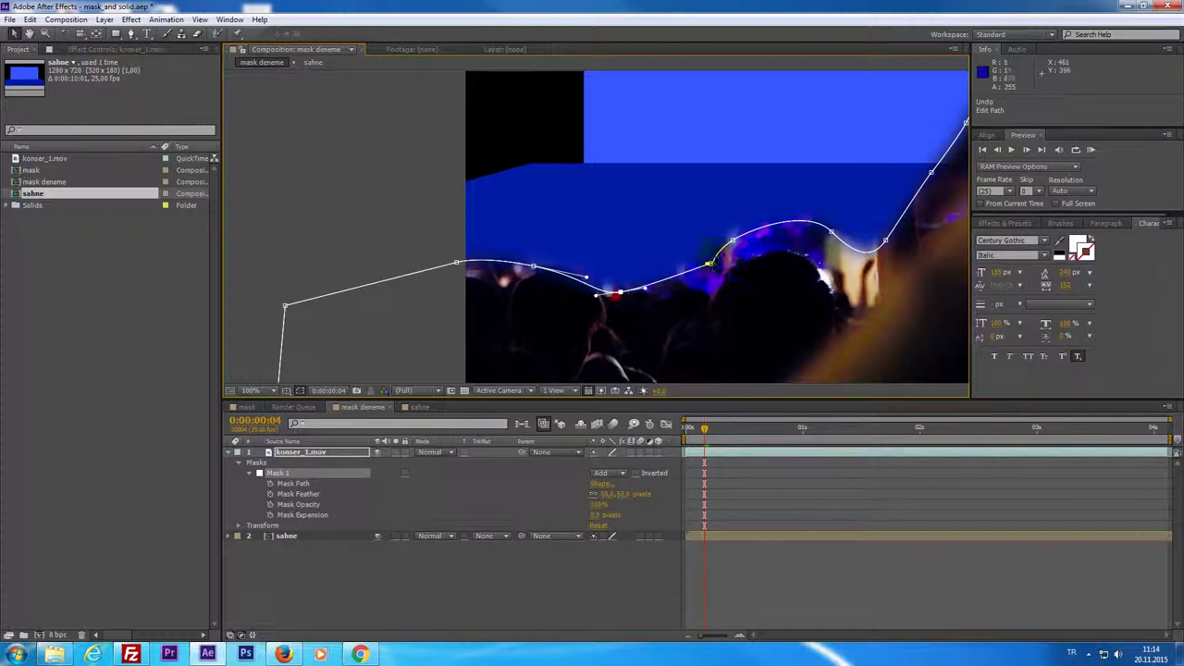
left_click_drag(733, 243, 710, 290)
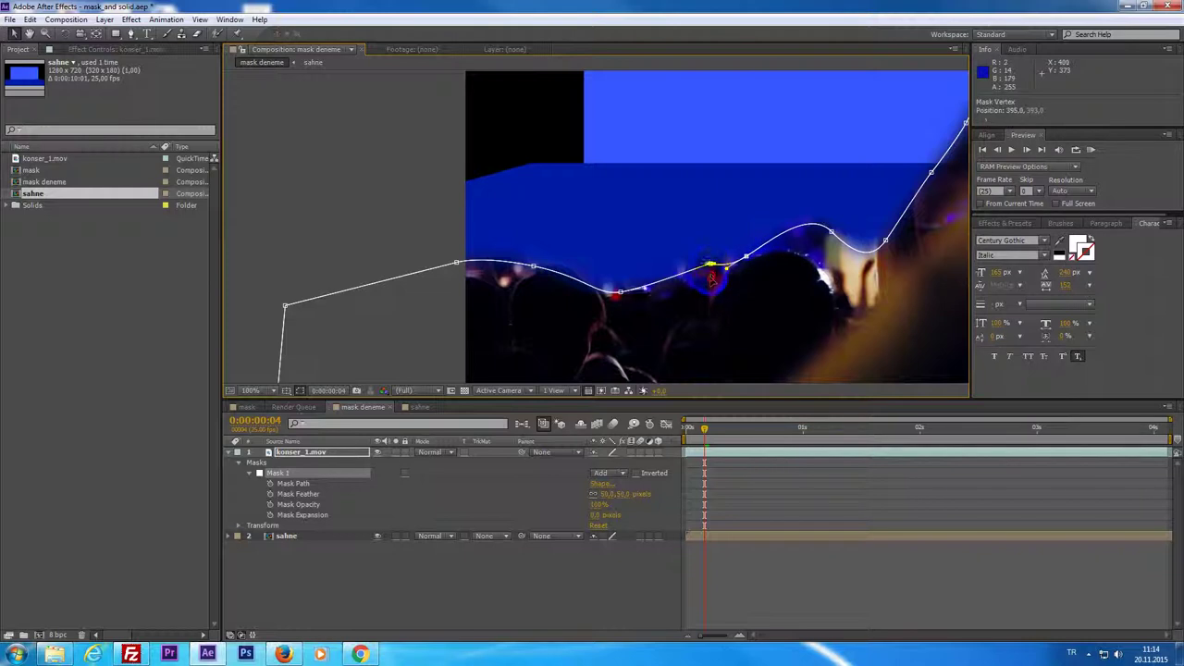
left_click_drag(831, 234, 854, 274)
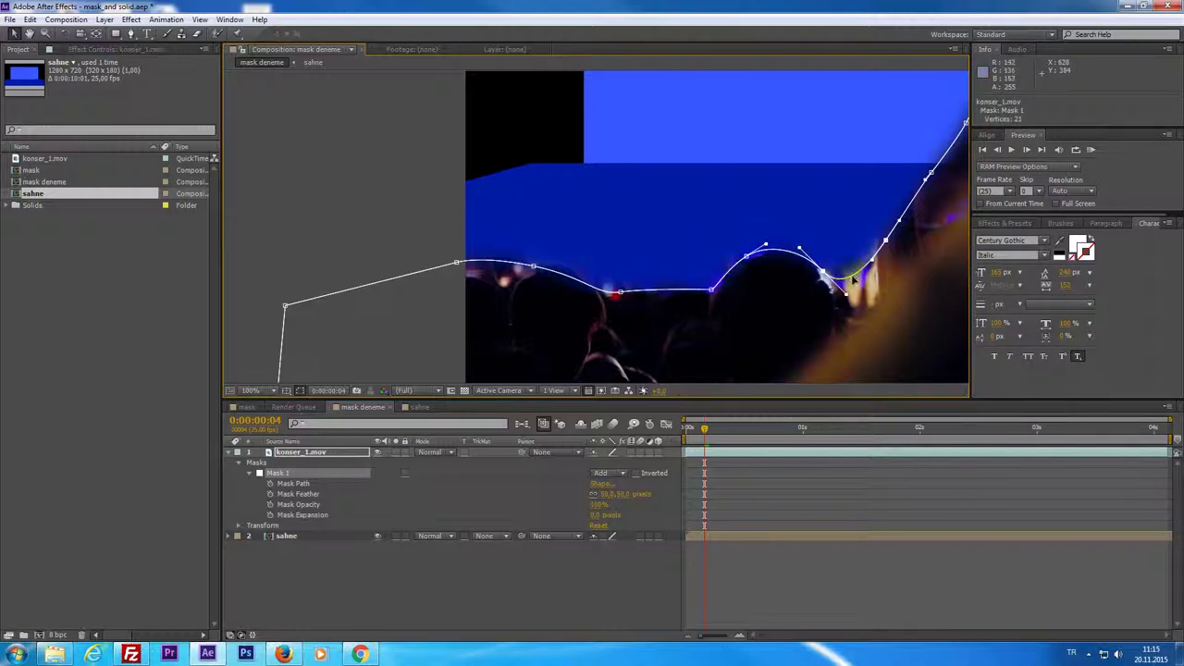
left_click_drag(846, 294, 836, 325)
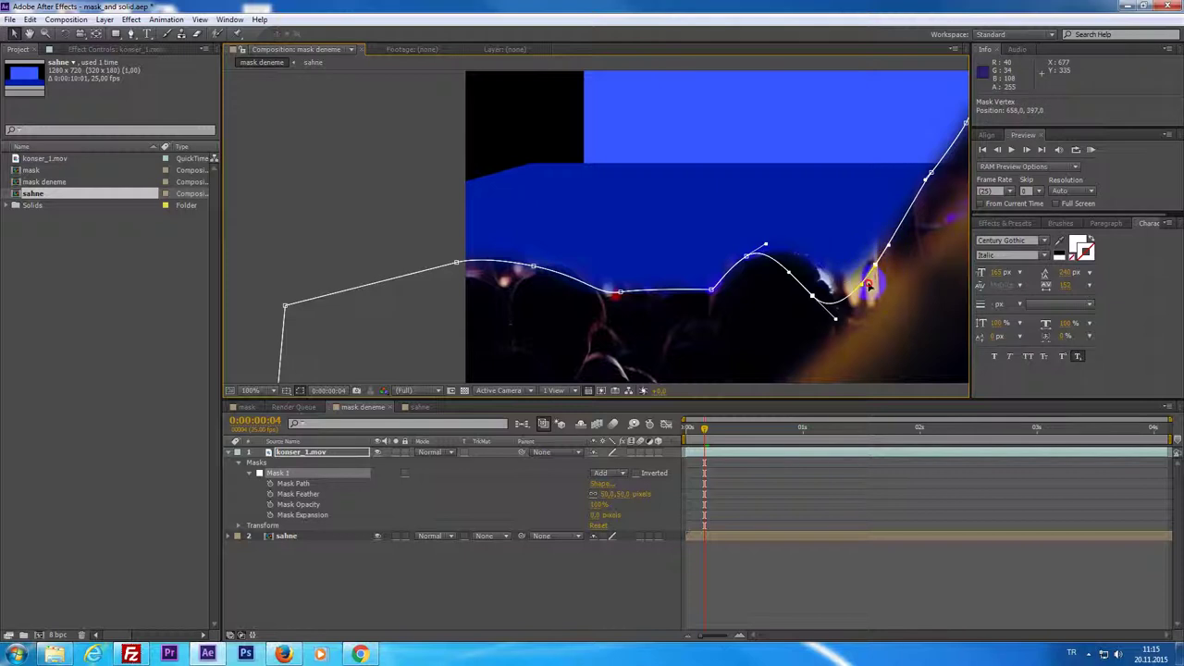
left_click_drag(874, 274, 845, 225)
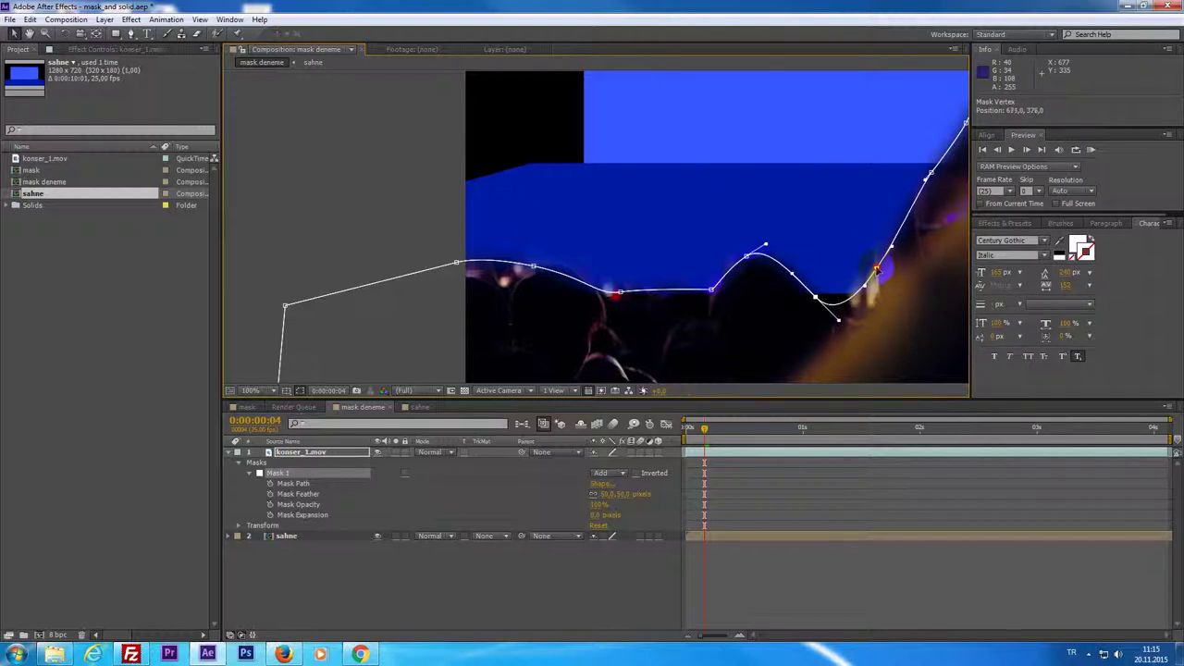
left_click(861, 199)
Step: Reshape the right-side mask points to follow the raised arm and crowd
left_click_drag(872, 178, 499, 263)
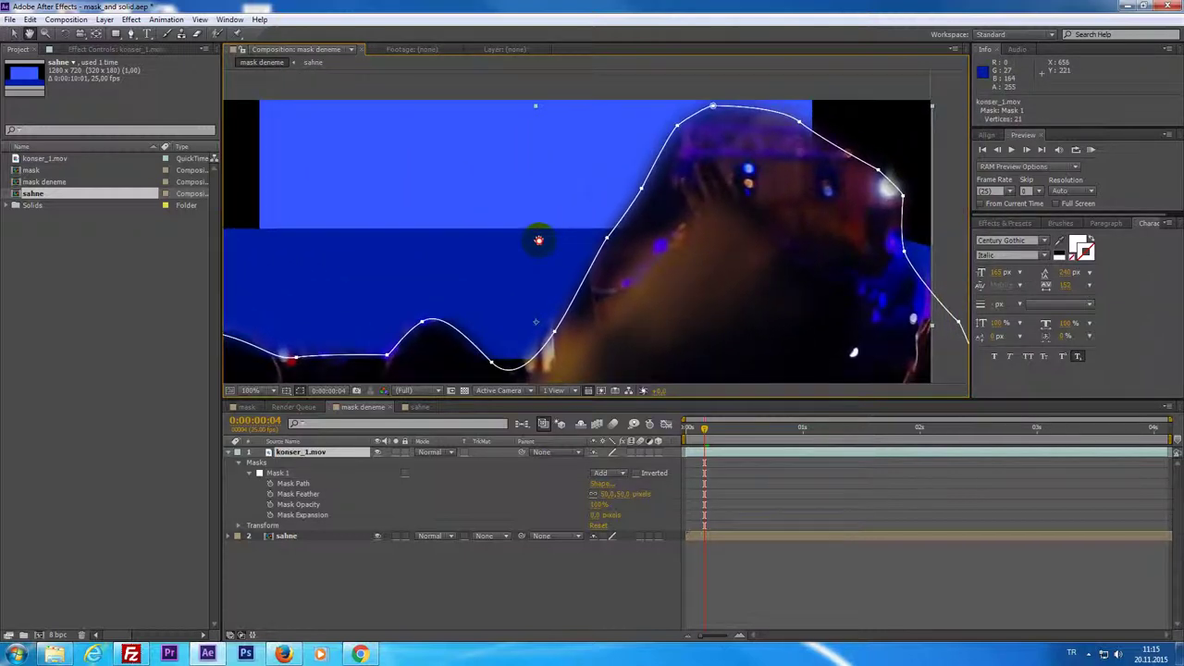
left_click_drag(666, 121, 682, 176)
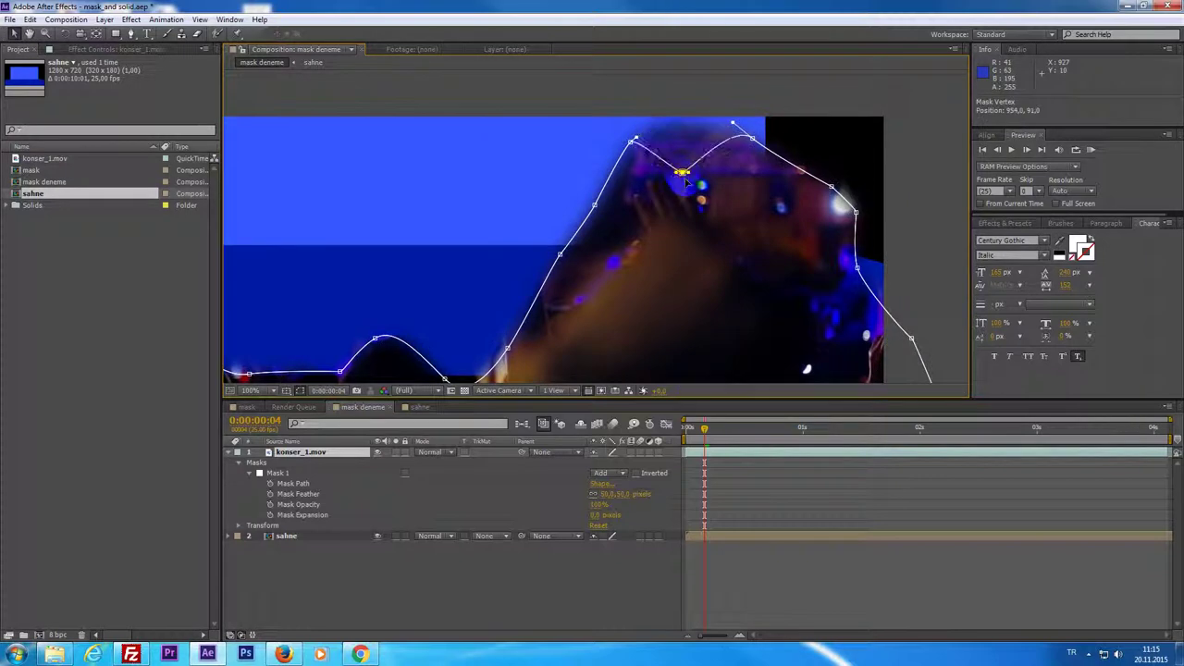
mouse_move(630, 144)
left_mouse_down()
mouse_move(596, 199)
mouse_move(610, 232)
left_mouse_up()
left_click(612, 231)
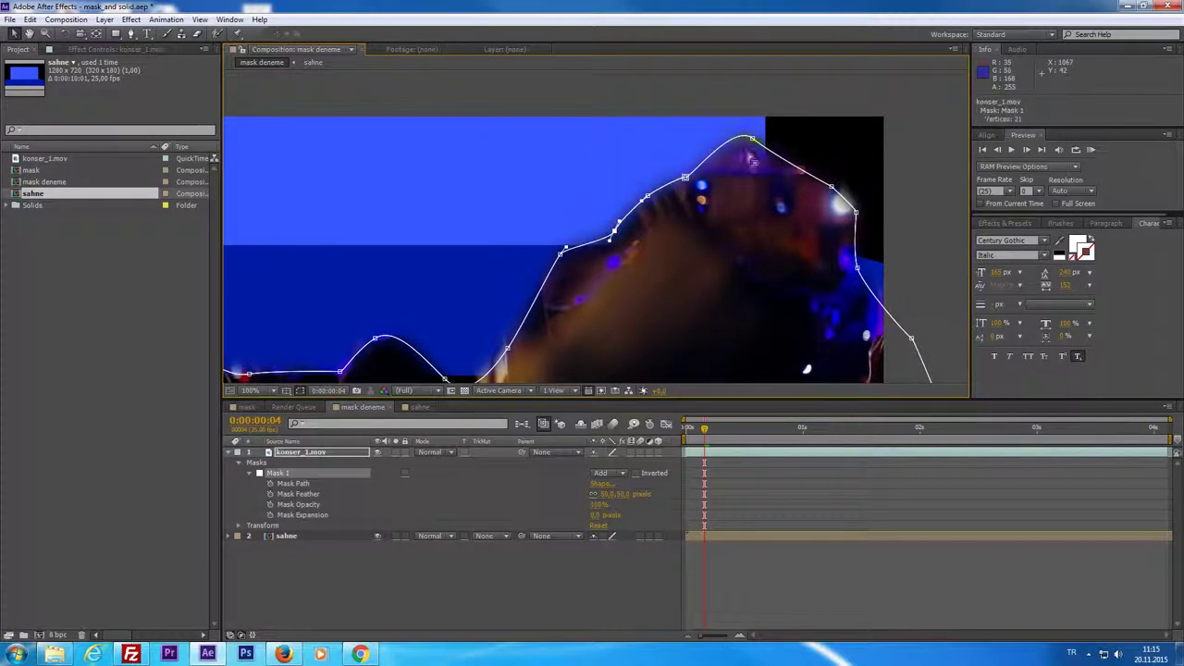
left_click_drag(752, 137, 744, 173)
left_click(837, 180)
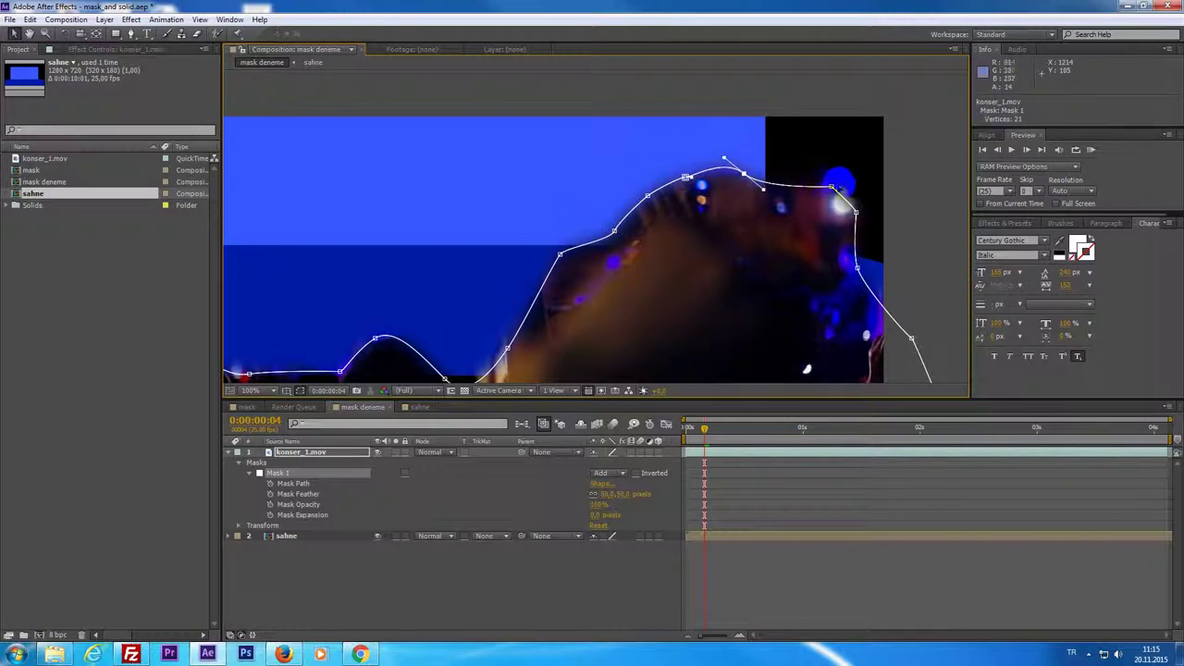
left_click(859, 214)
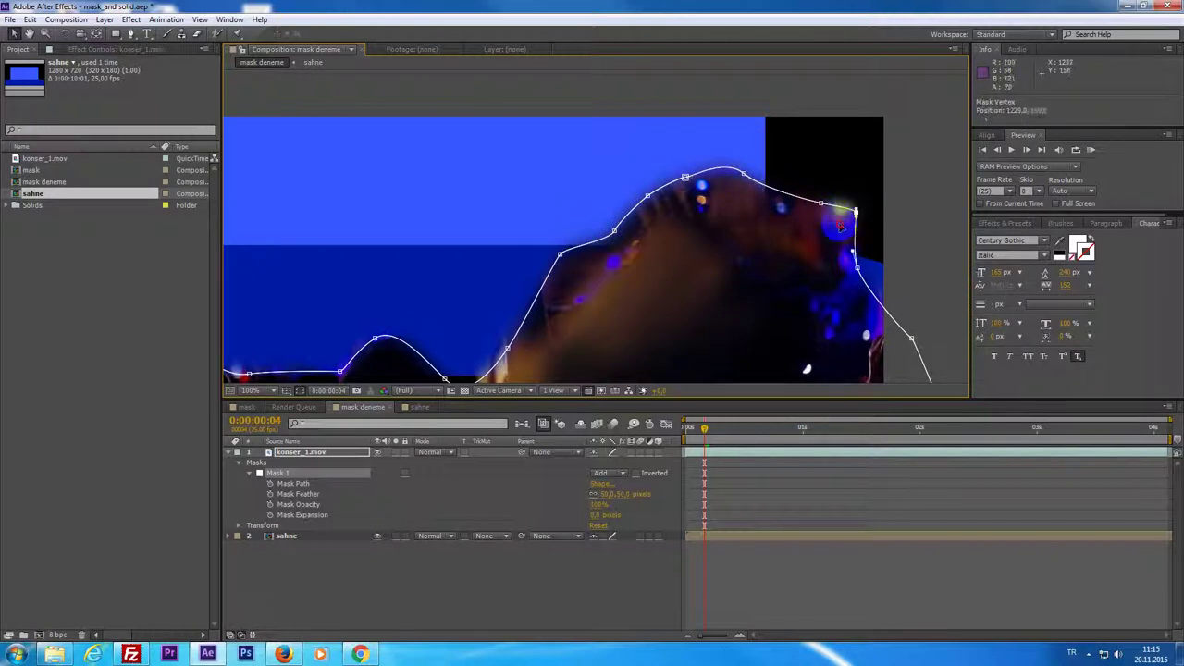
left_click_drag(855, 212, 832, 229)
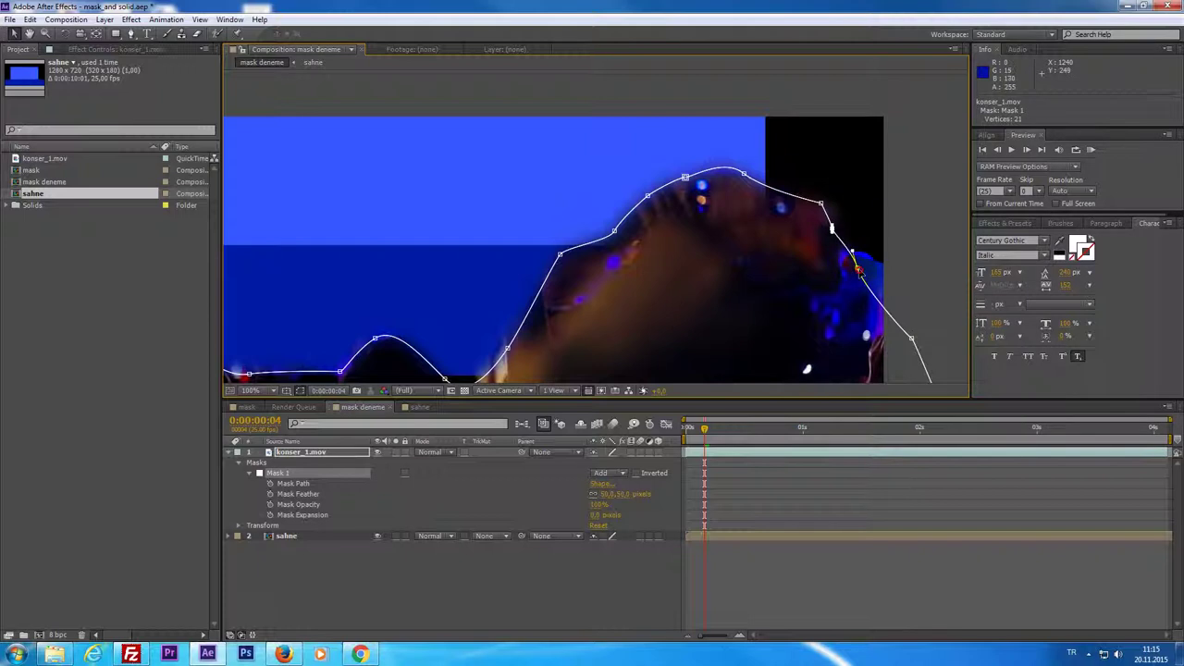
left_click_drag(858, 270, 877, 310)
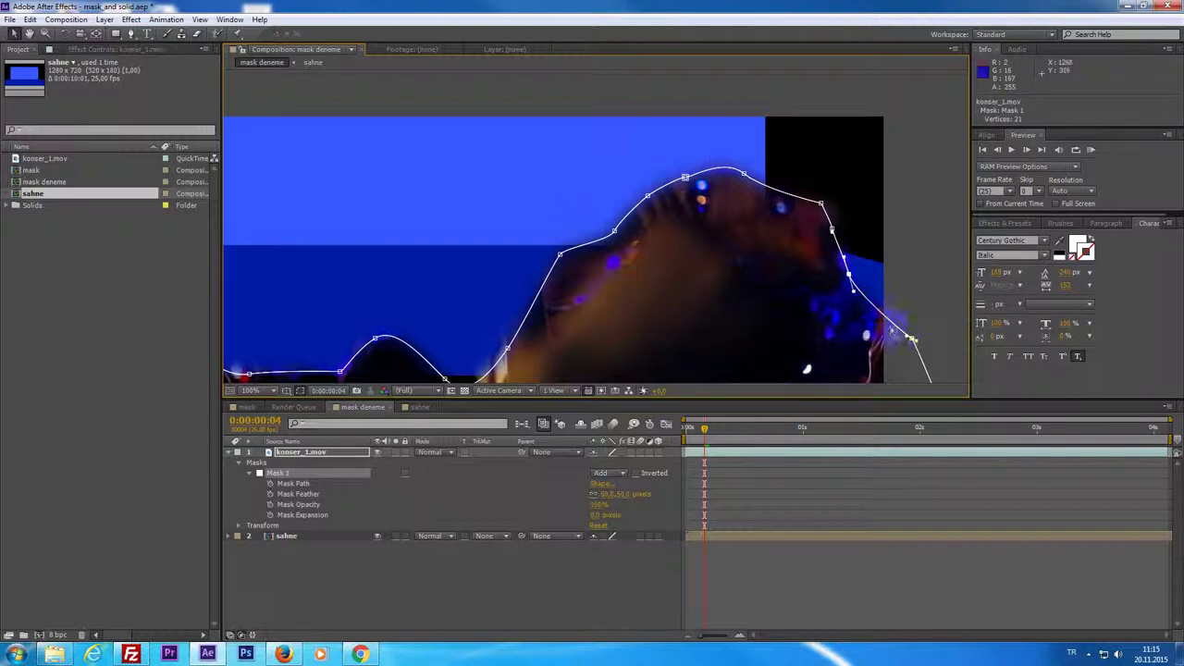
Step: Scrub back to an early frame and RAM preview the masked footage
scroll(911, 337, "down", 2)
scroll(703, 143, "down", 1)
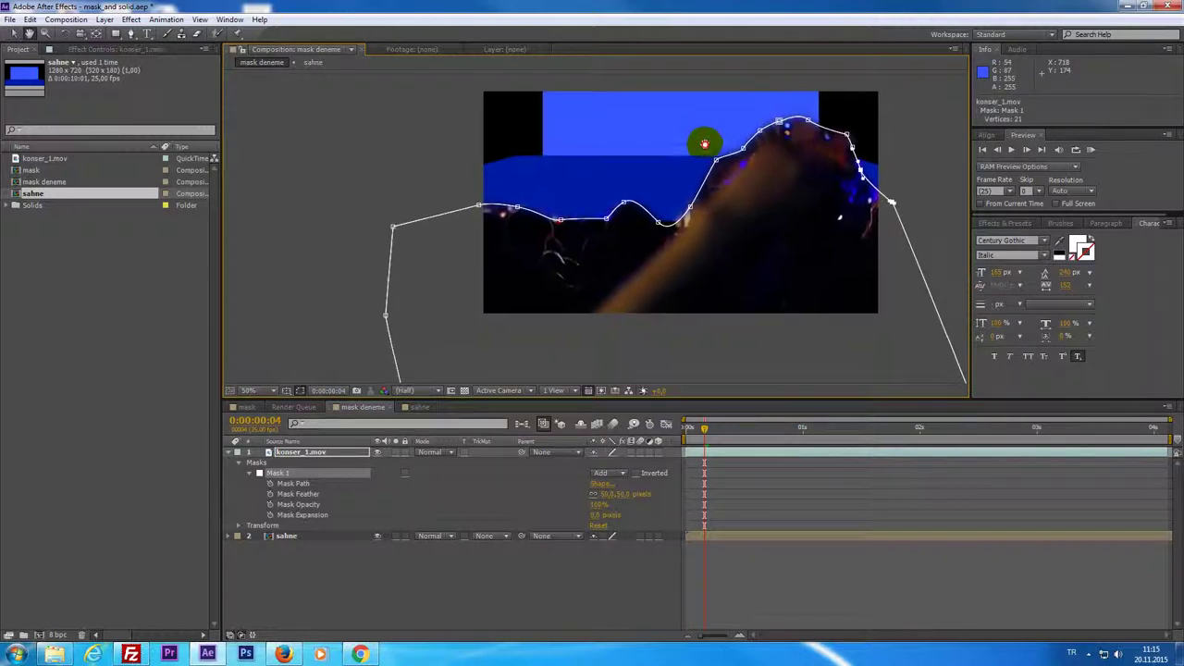
left_click_drag(689, 428, 695, 428)
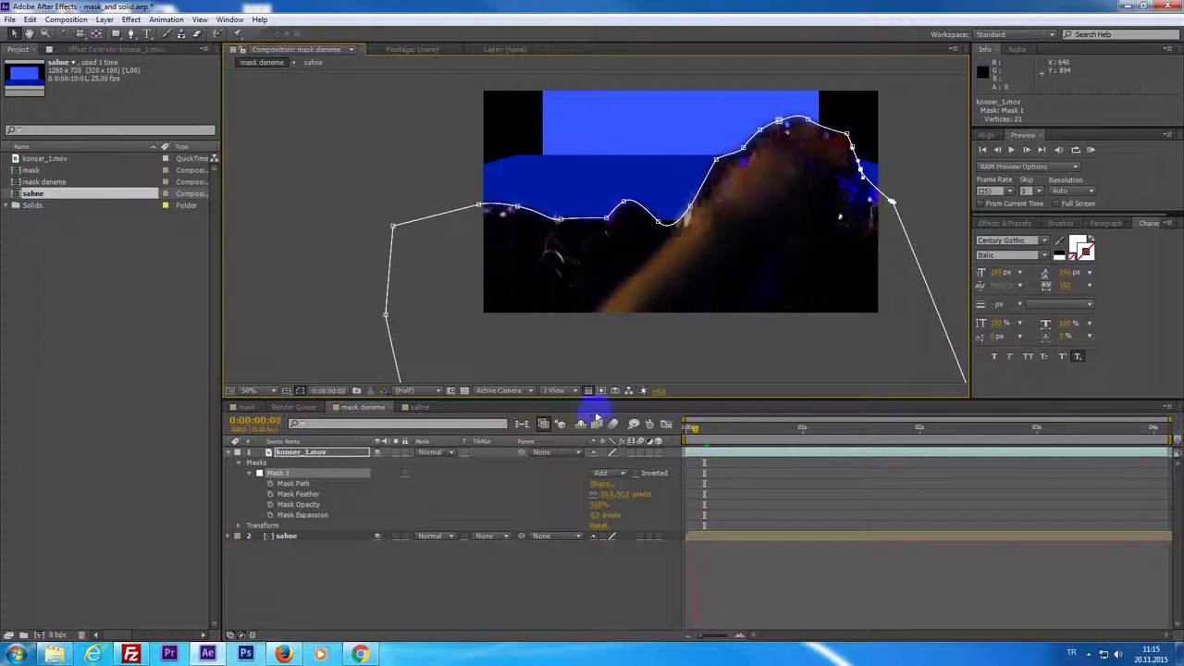
key("KP_0")
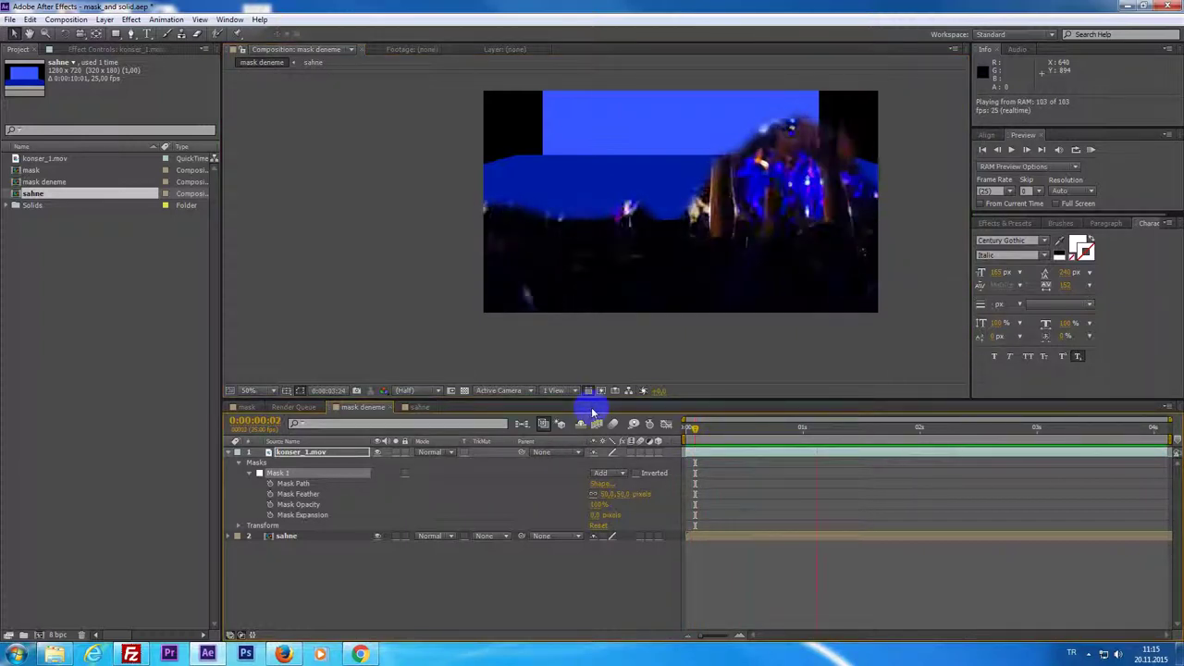
key("space")
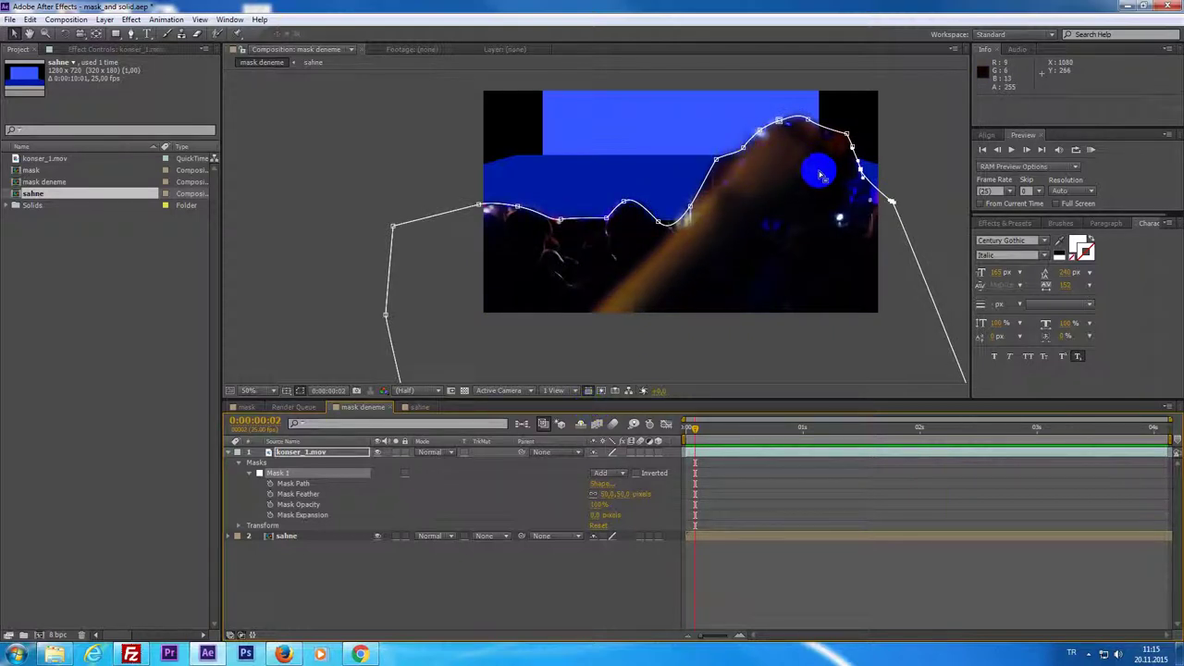
Step: Delete the mask points around the raised arm on the right side
left_click(778, 121)
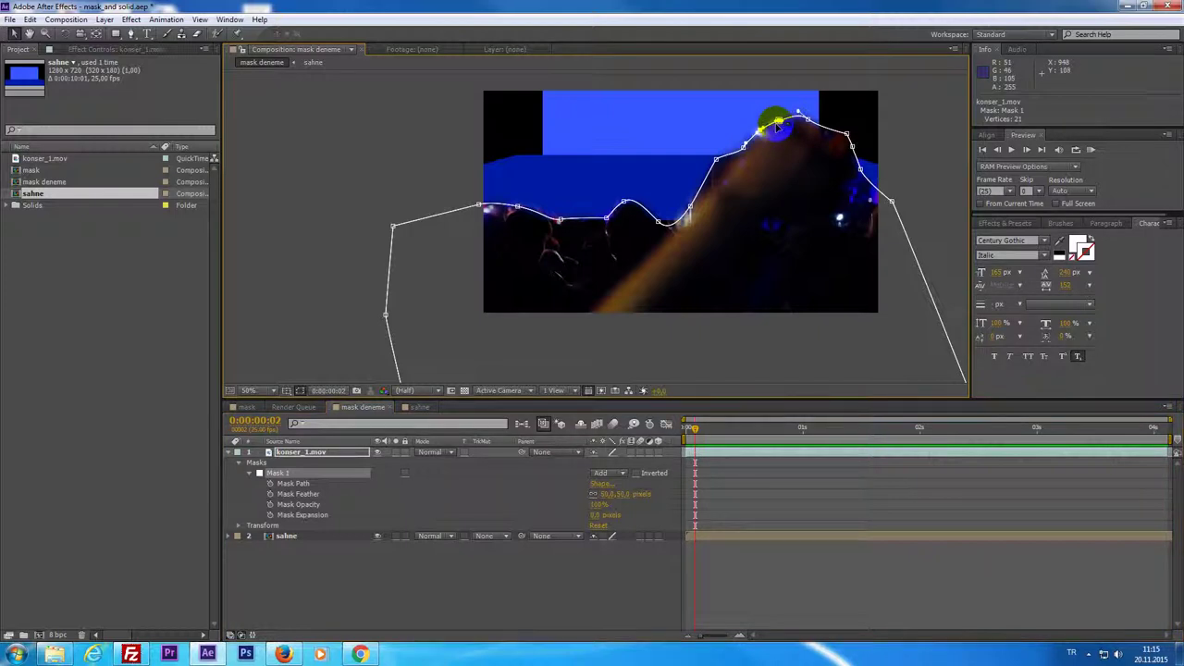
mouse_move(778, 121)
left_mouse_down()
mouse_move(807, 123)
mouse_move(787, 160)
left_mouse_up()
key("Delete")
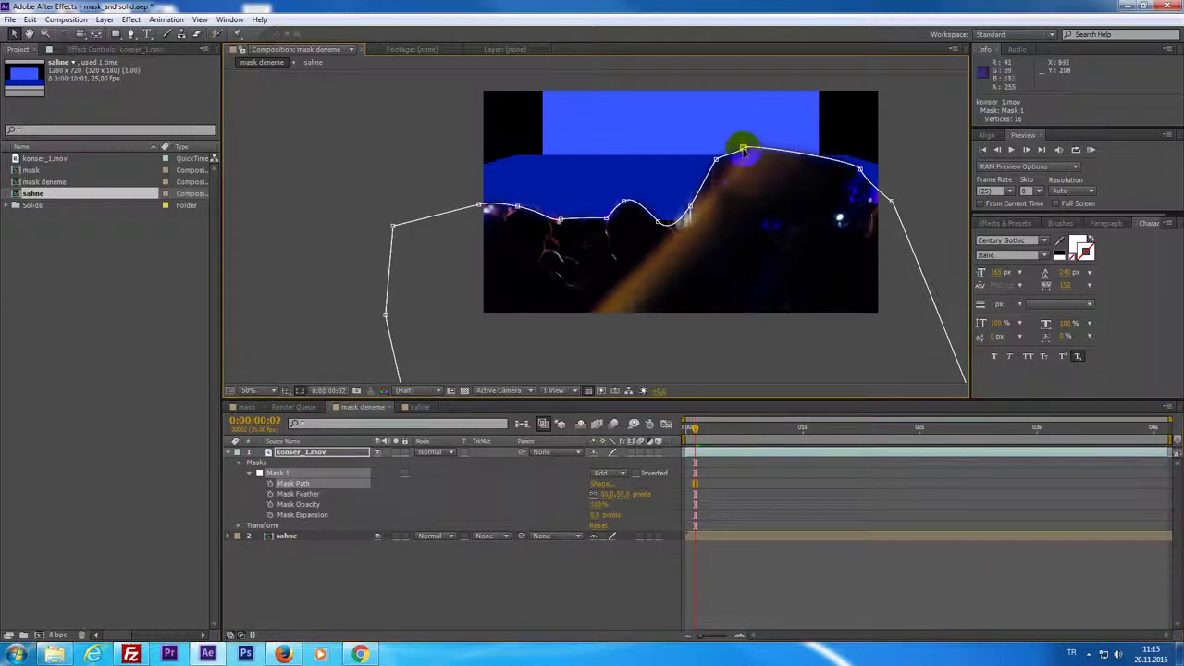
key("Delete")
key("Delete")
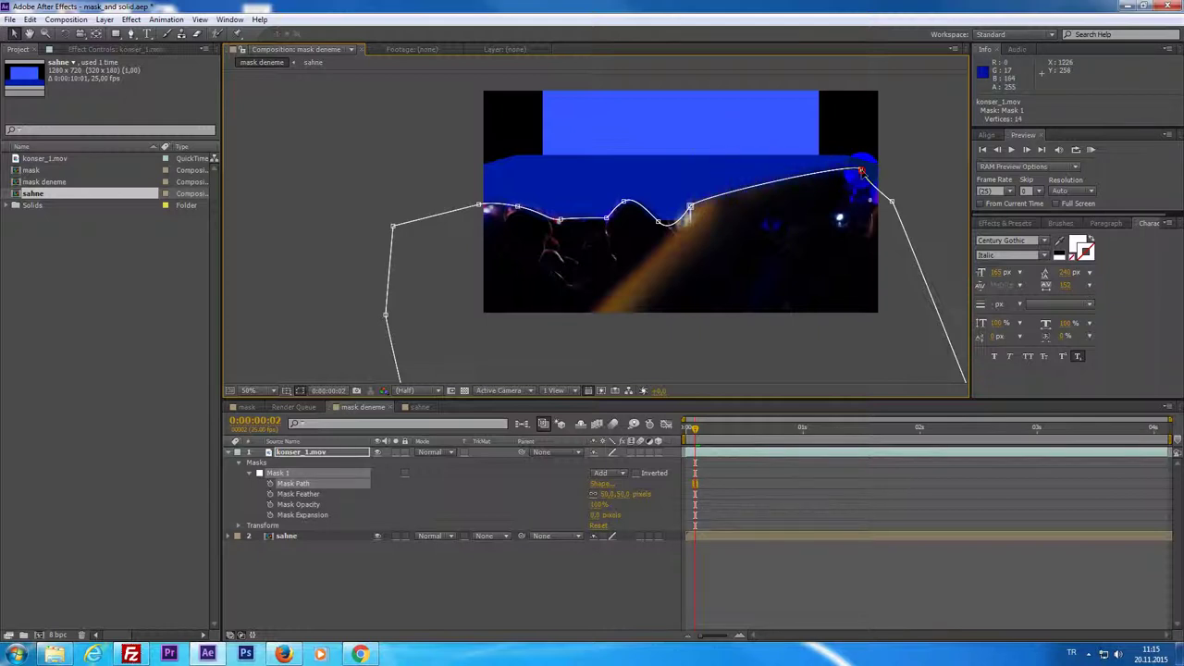
key("Delete")
left_click(897, 203)
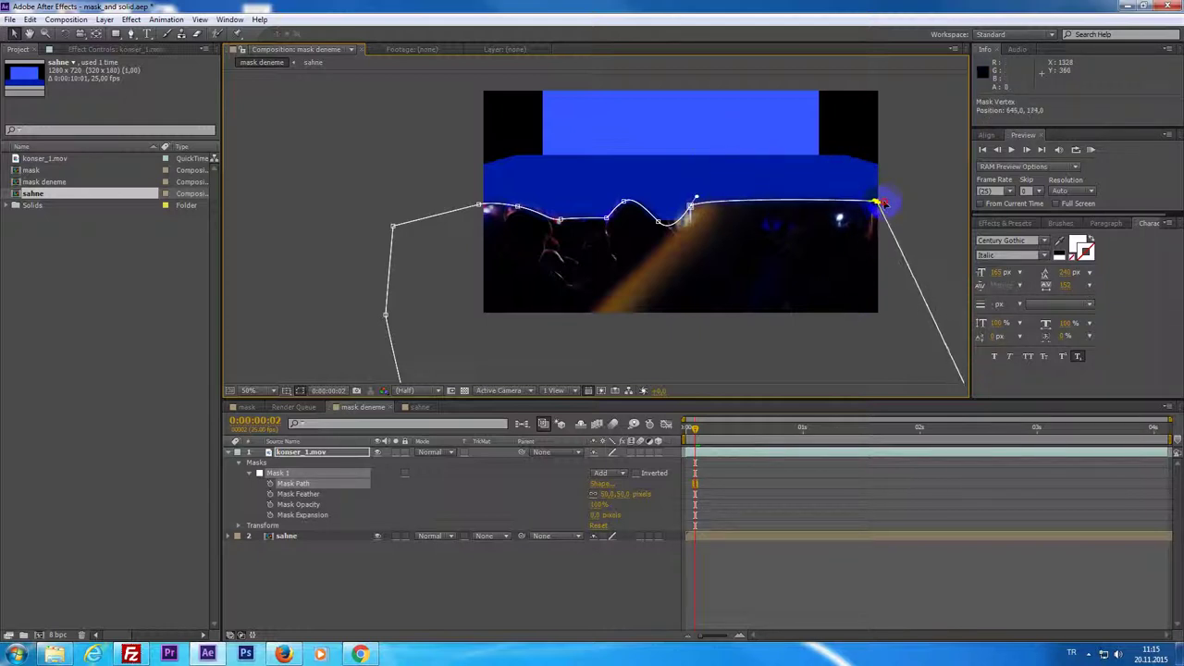
left_click(482, 115)
Step: Add a new vertex on the flat mask edge with the Pen tool, then RAM preview
left_click(131, 34)
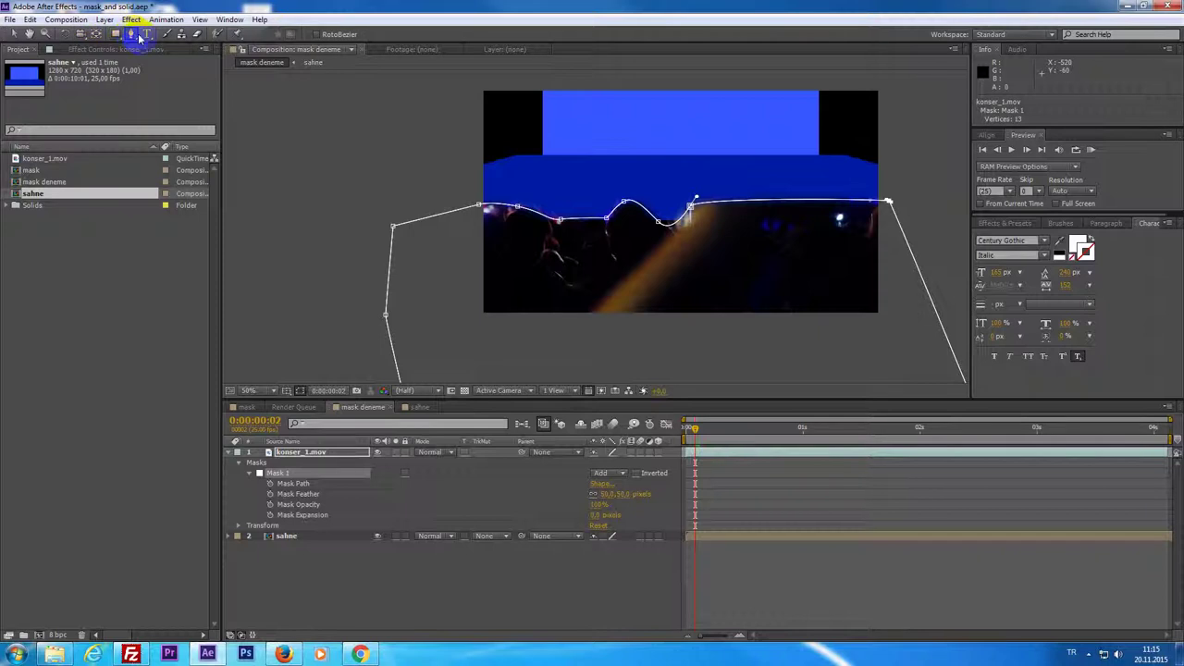
left_click(761, 201)
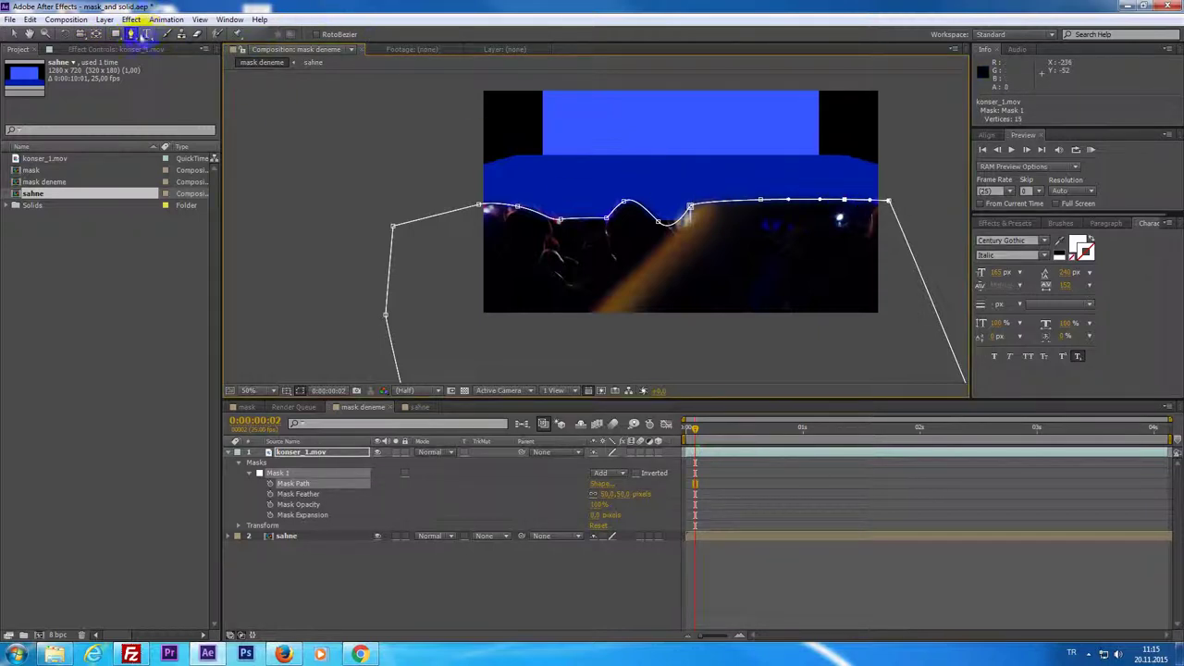
left_click(13, 33)
left_click(576, 153)
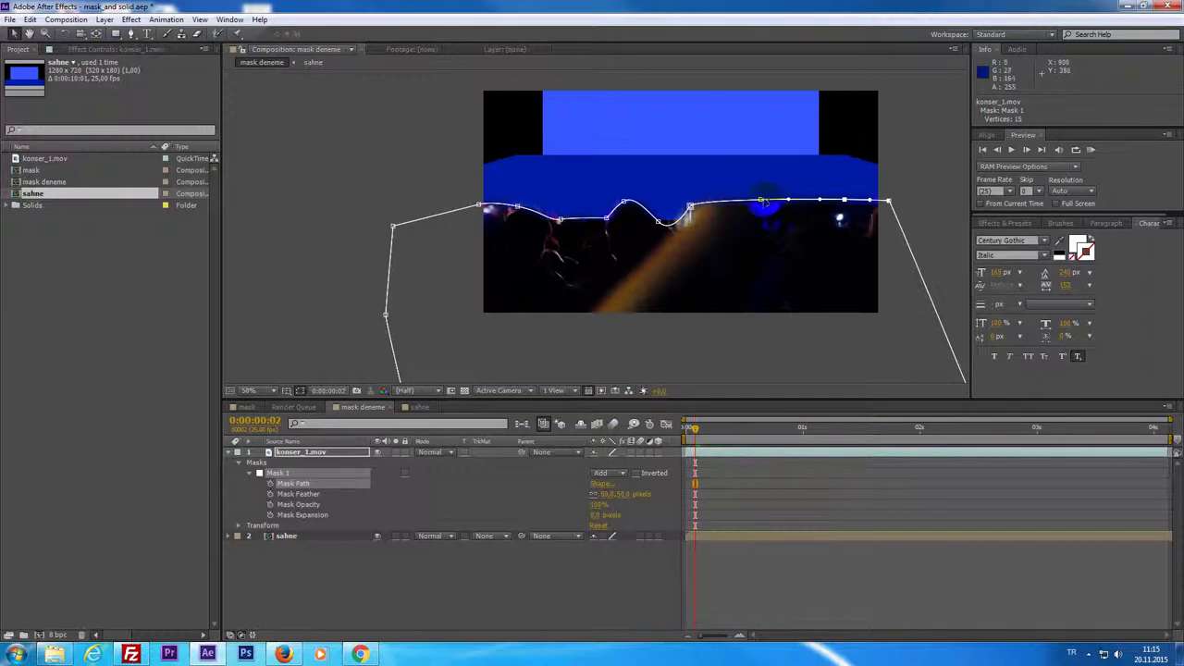
left_click(842, 202)
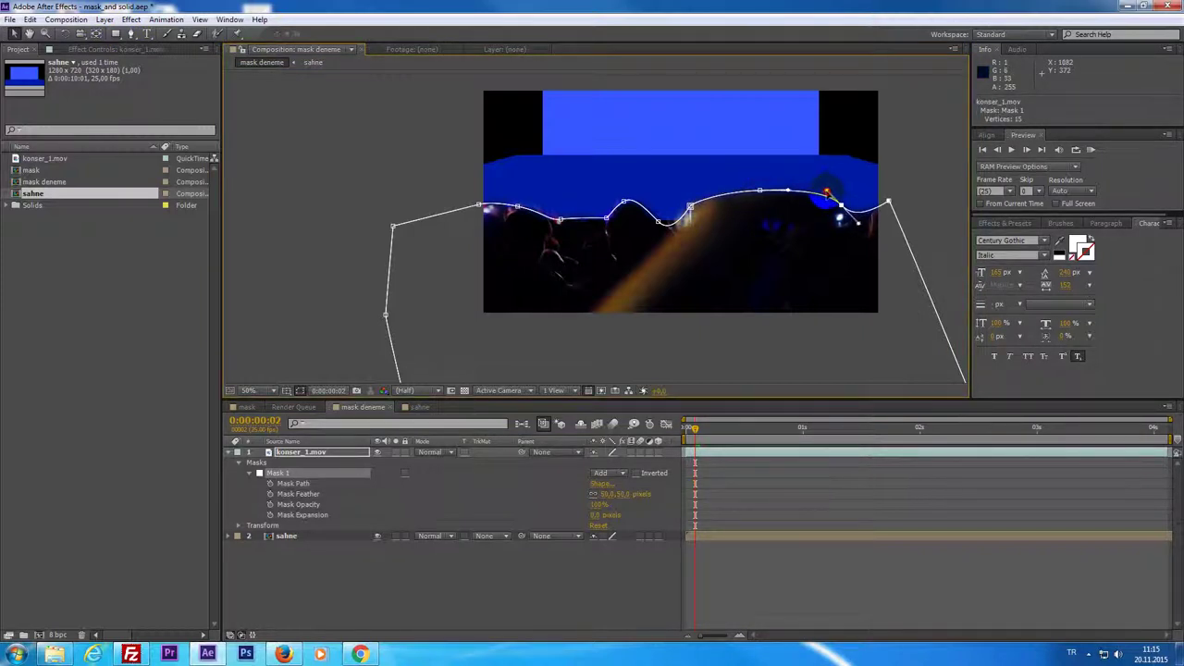
left_click(936, 289)
key("KP_0")
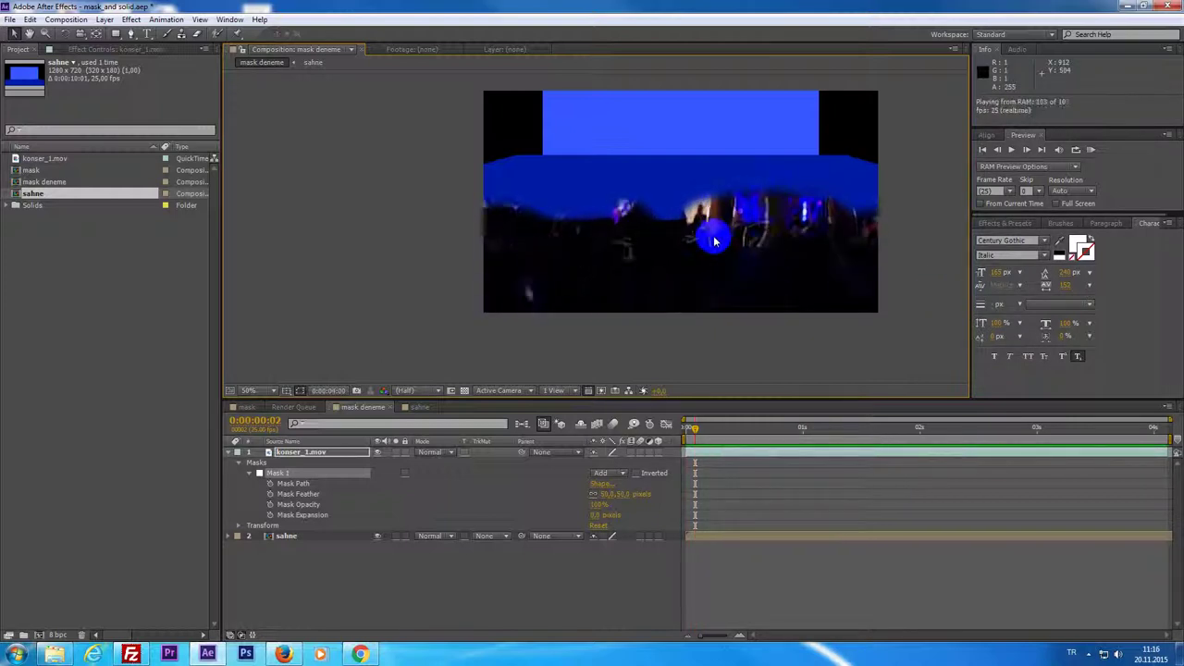
Step: Raise the konser_1.mov mask feather to about 153 px and preview it
left_click(707, 546)
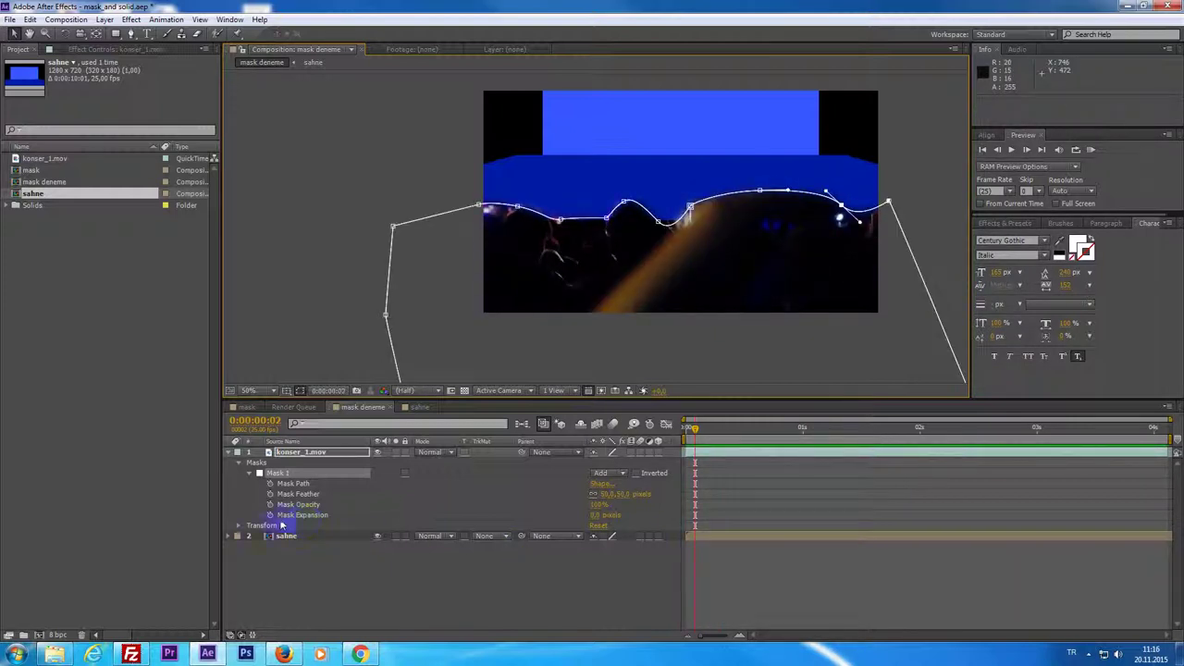
left_click_drag(608, 499, 685, 503)
key("KP_0")
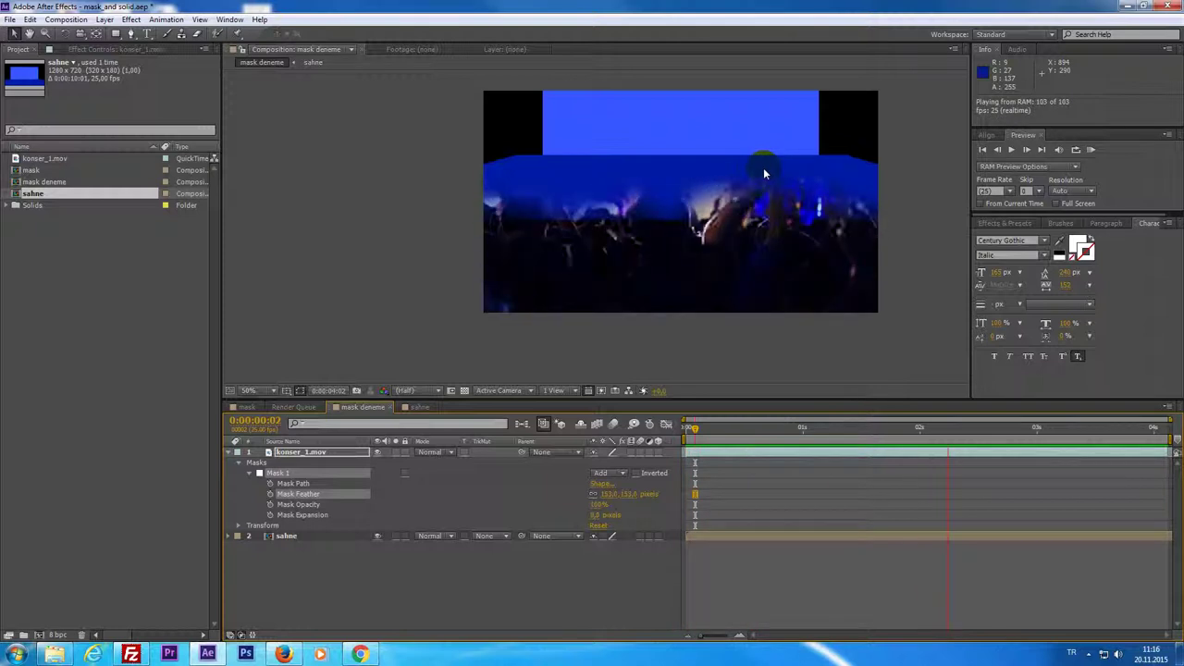
left_click(723, 179)
Step: Try shrinking the sahne layer's scale, then undo it and move the playhead later
key("comma")
left_click(710, 538)
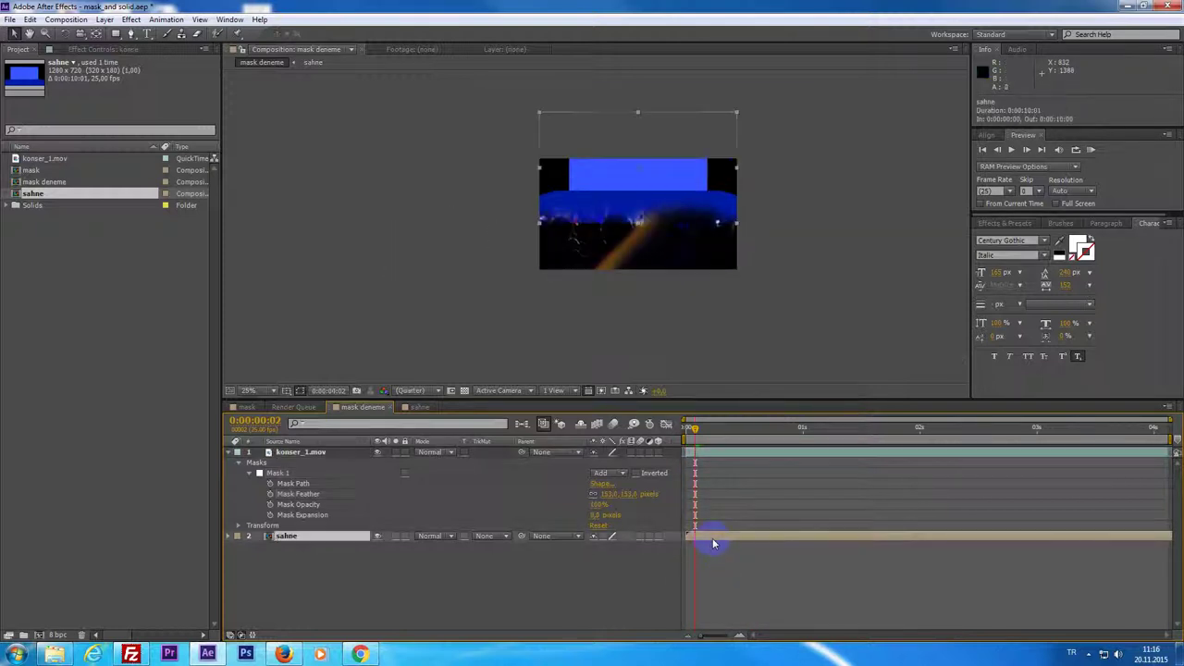
key("s")
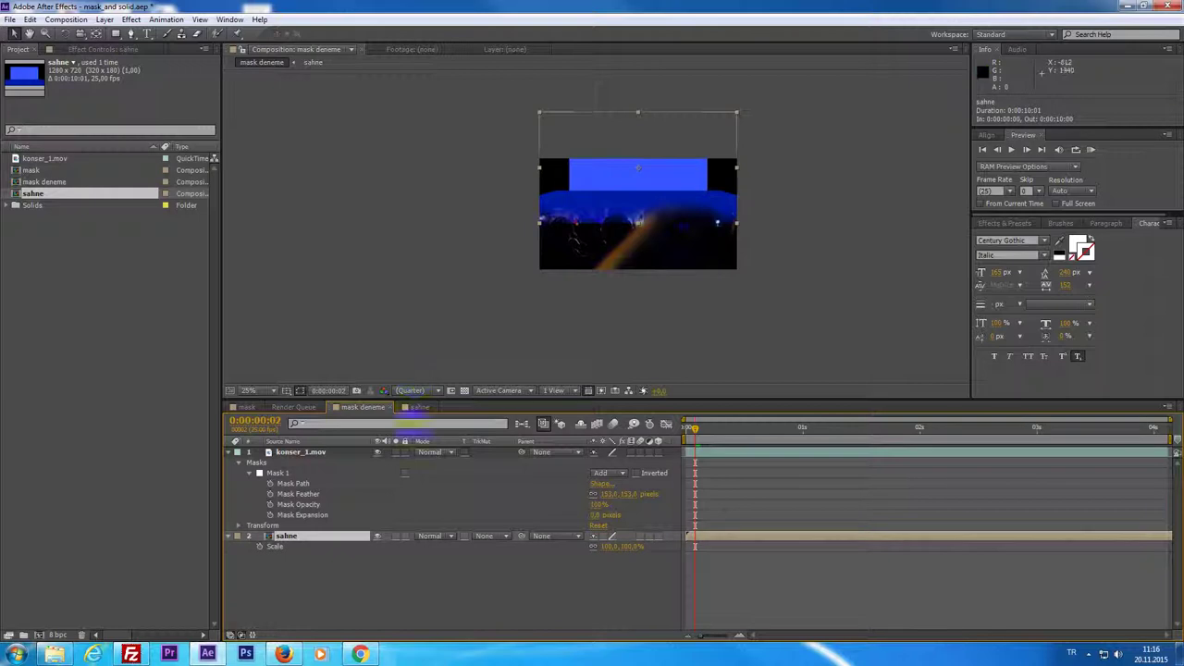
left_click_drag(603, 546, 593, 547)
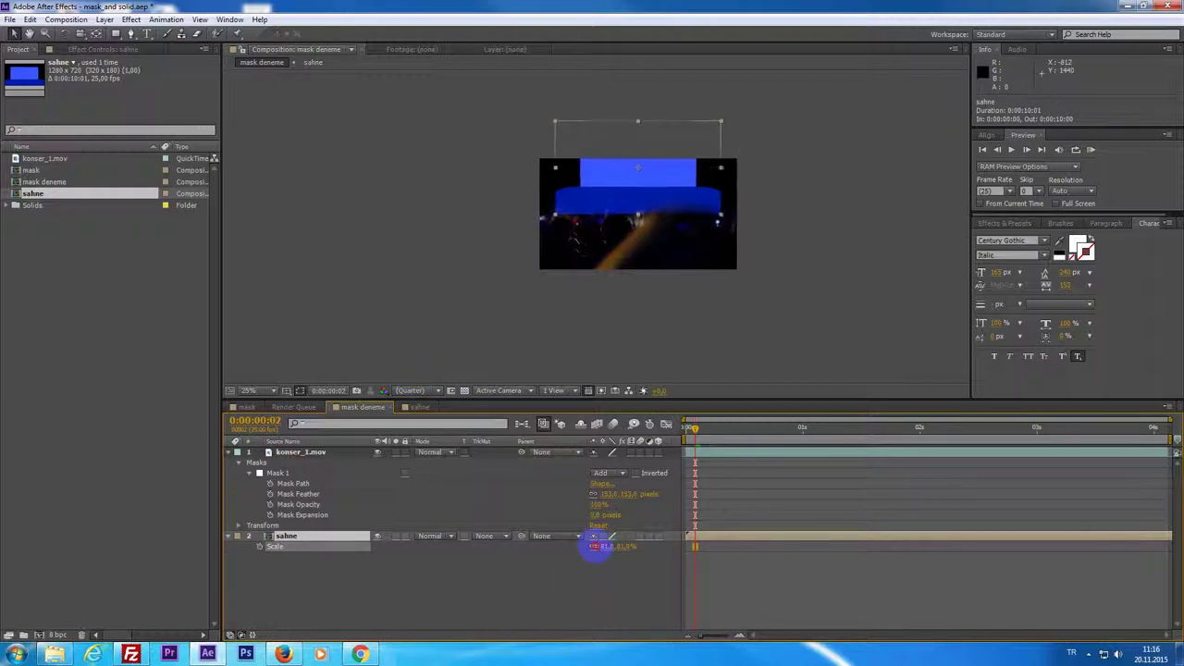
key("period")
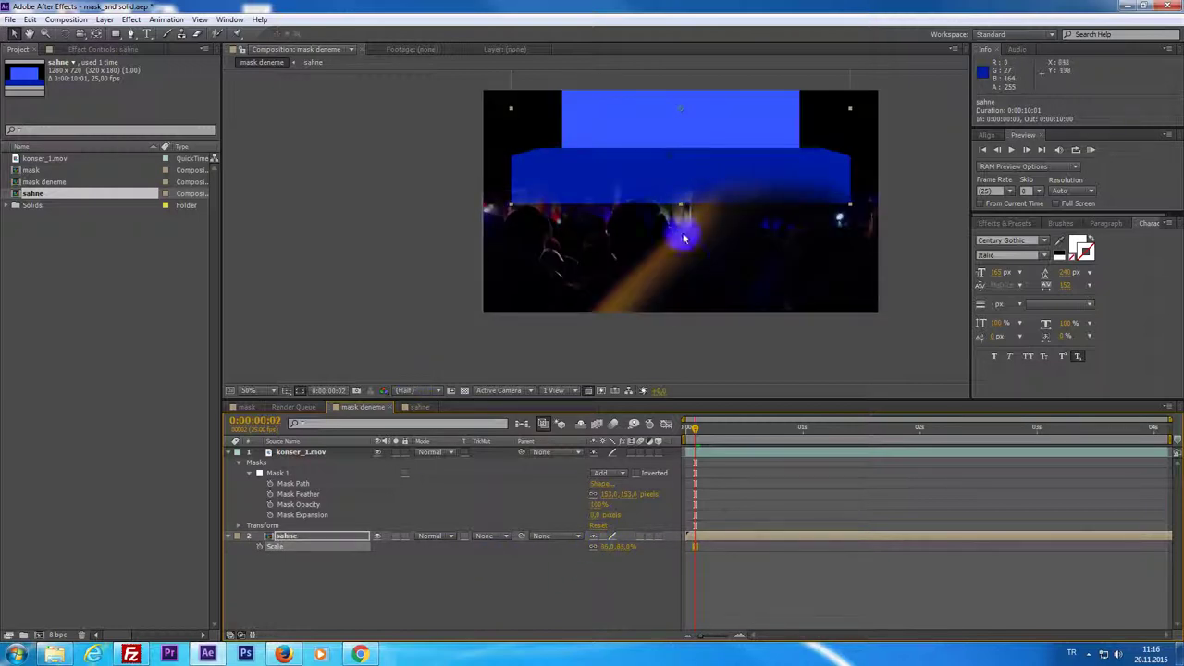
left_click_drag(703, 435, 655, 451)
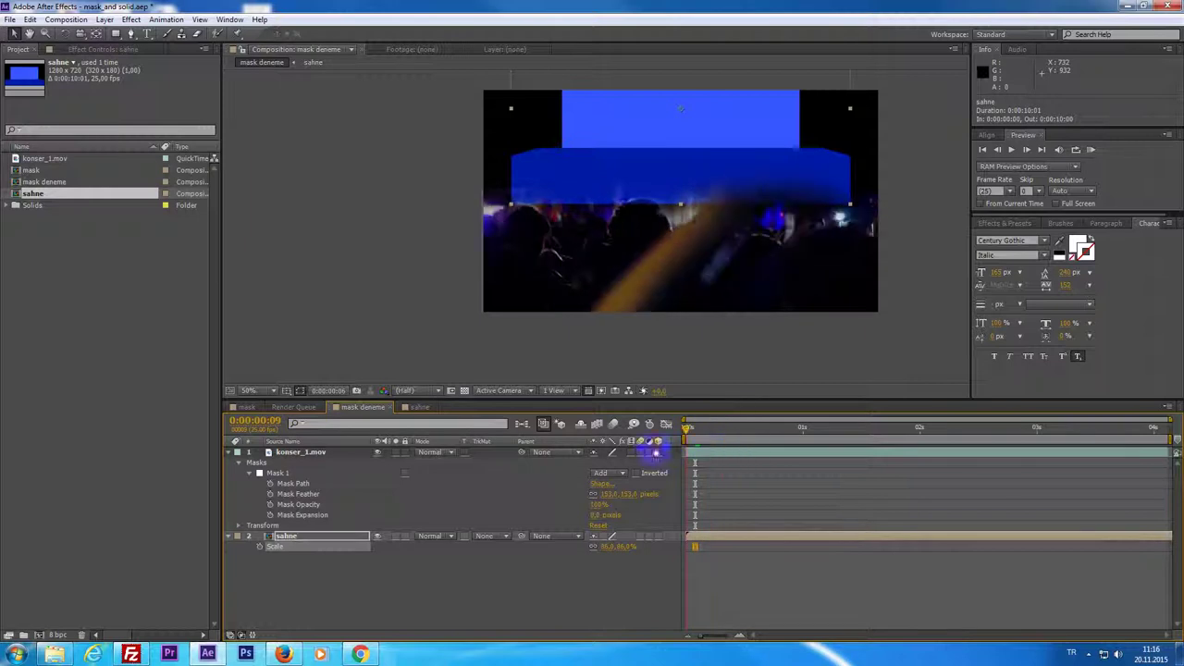
key("ctrl+z")
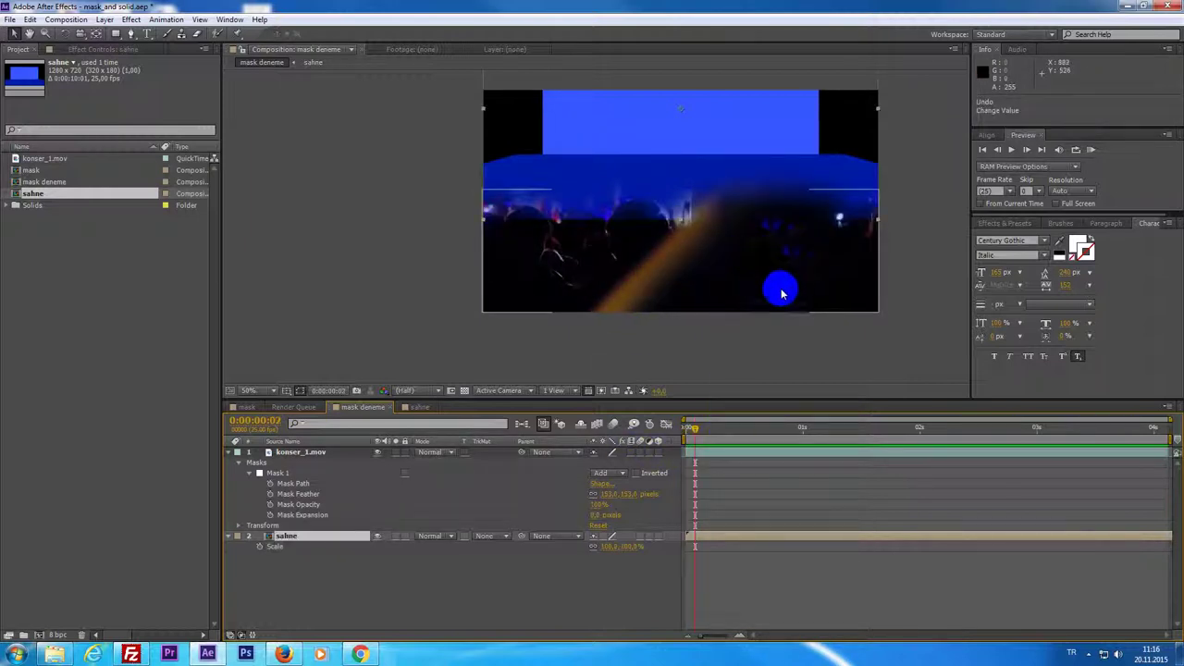
mouse_move(695, 453)
left_mouse_down()
mouse_move(757, 456)
mouse_move(736, 467)
mouse_move(970, 481)
left_mouse_up()
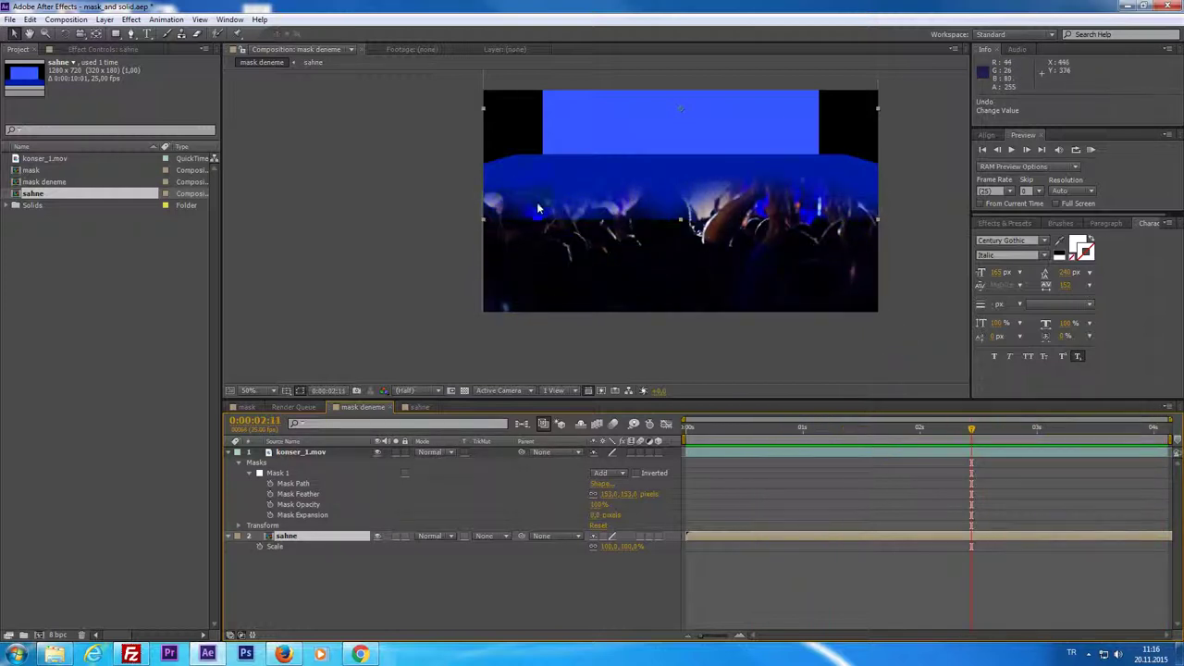
Step: Duplicate the konser_1.mov layer, solo the copy, and reposition it in the frame
left_click(754, 453)
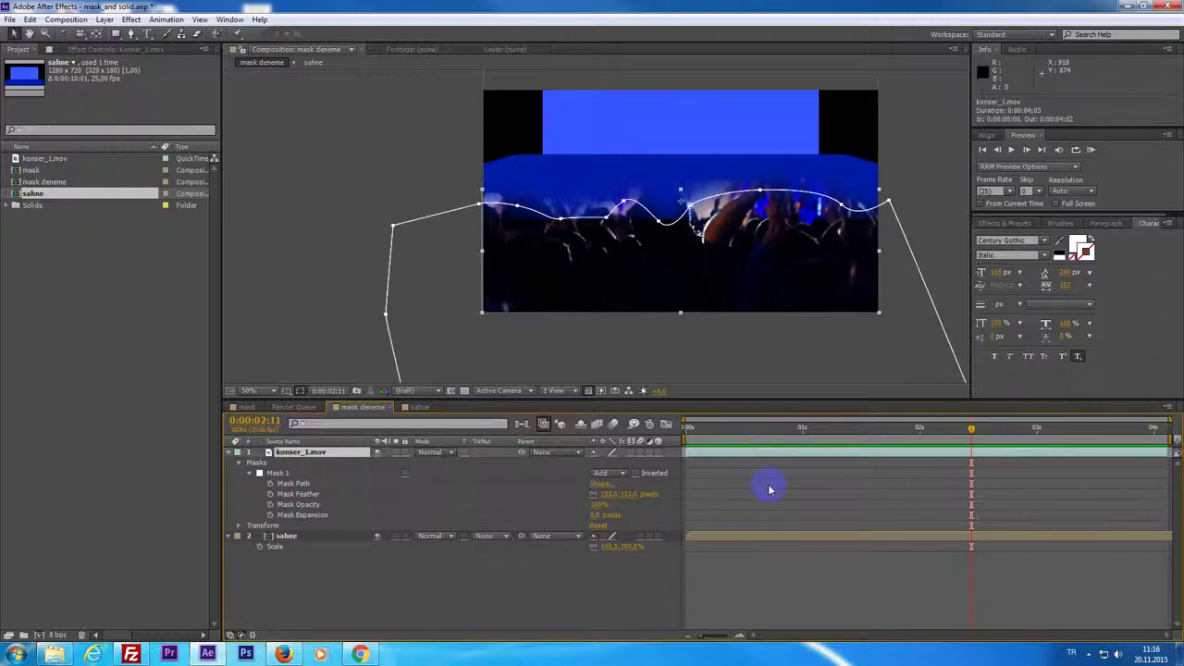
key("ctrl+d")
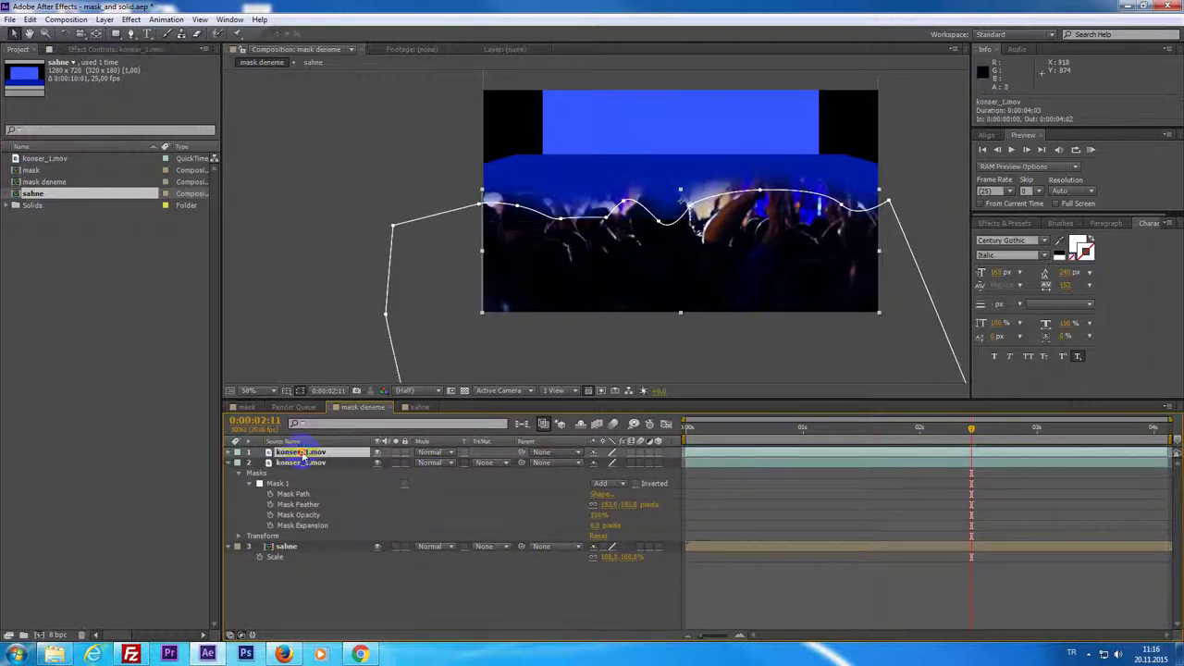
left_click(642, 232)
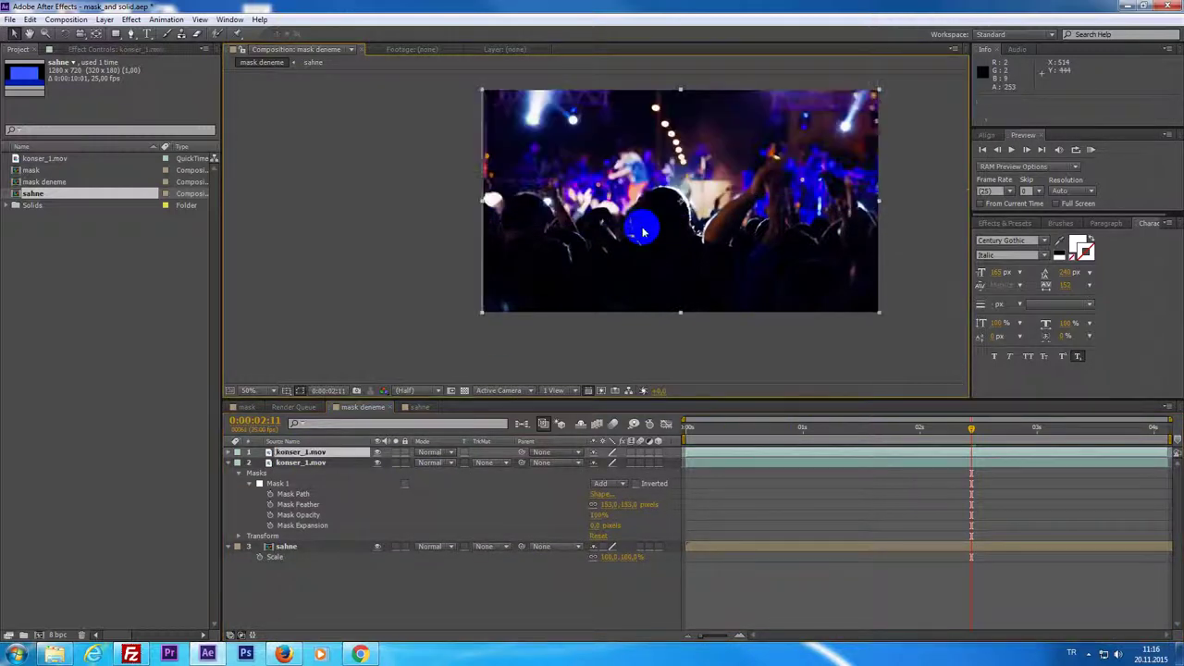
left_click_drag(716, 142, 744, 109)
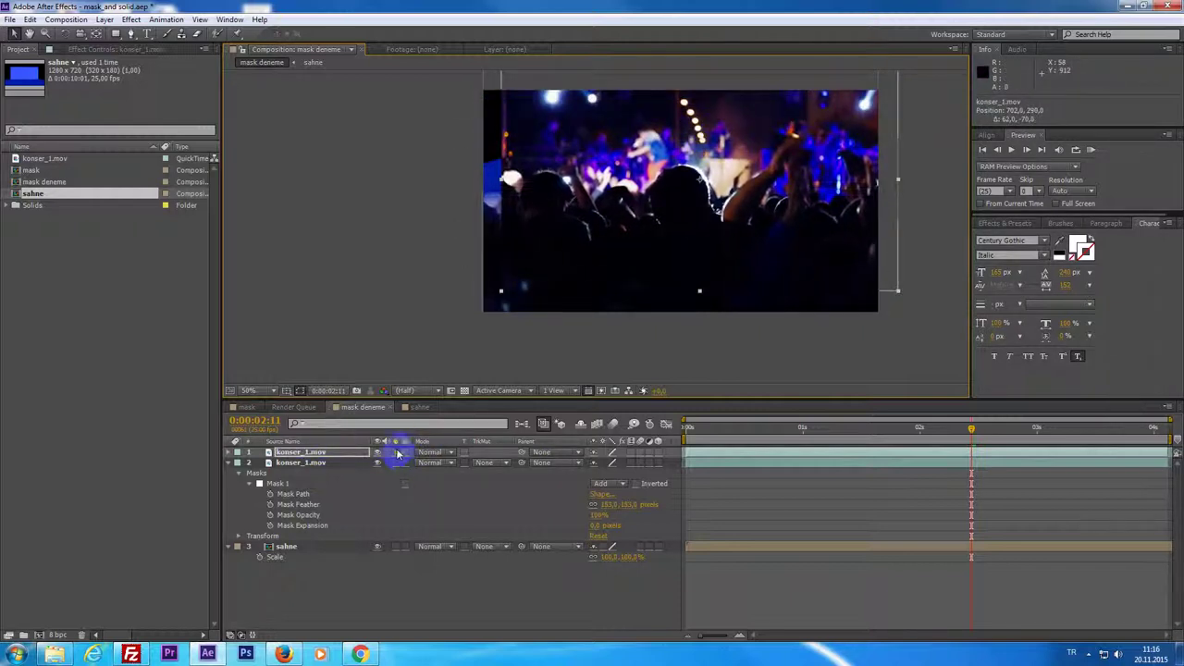
mouse_move(694, 185)
left_mouse_down()
mouse_move(689, 169)
mouse_move(690, 185)
left_mouse_up()
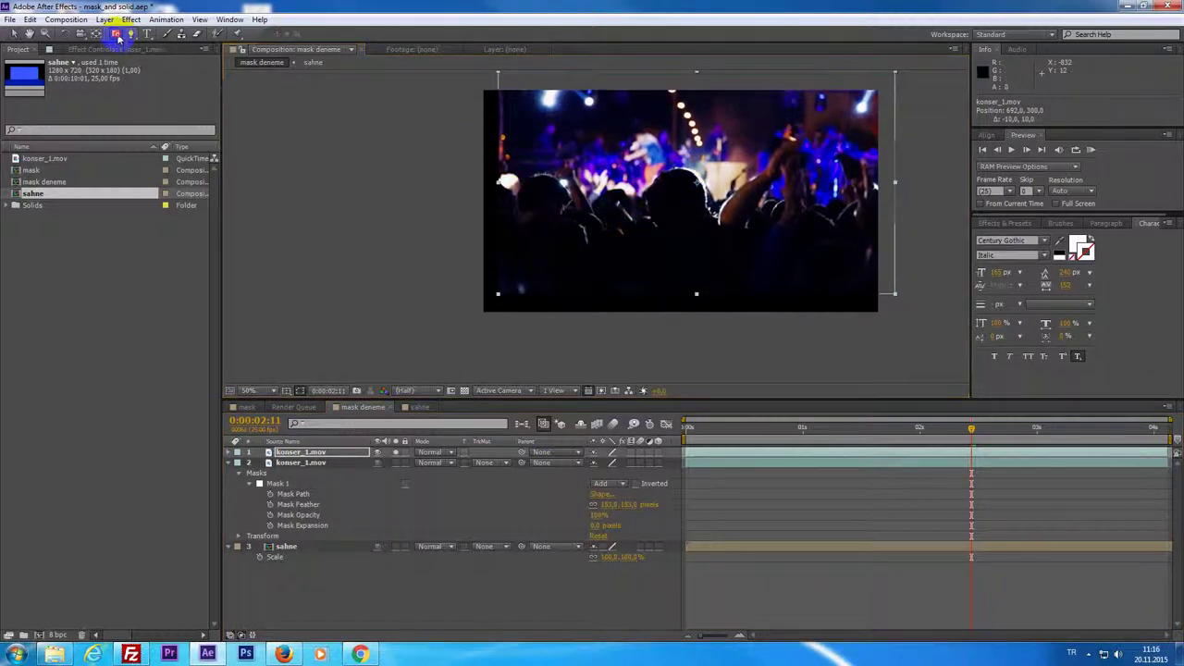
Step: Draw an elliptical mask across the crowd, feather it, and pull its top point down
left_click_drag(121, 34, 155, 64)
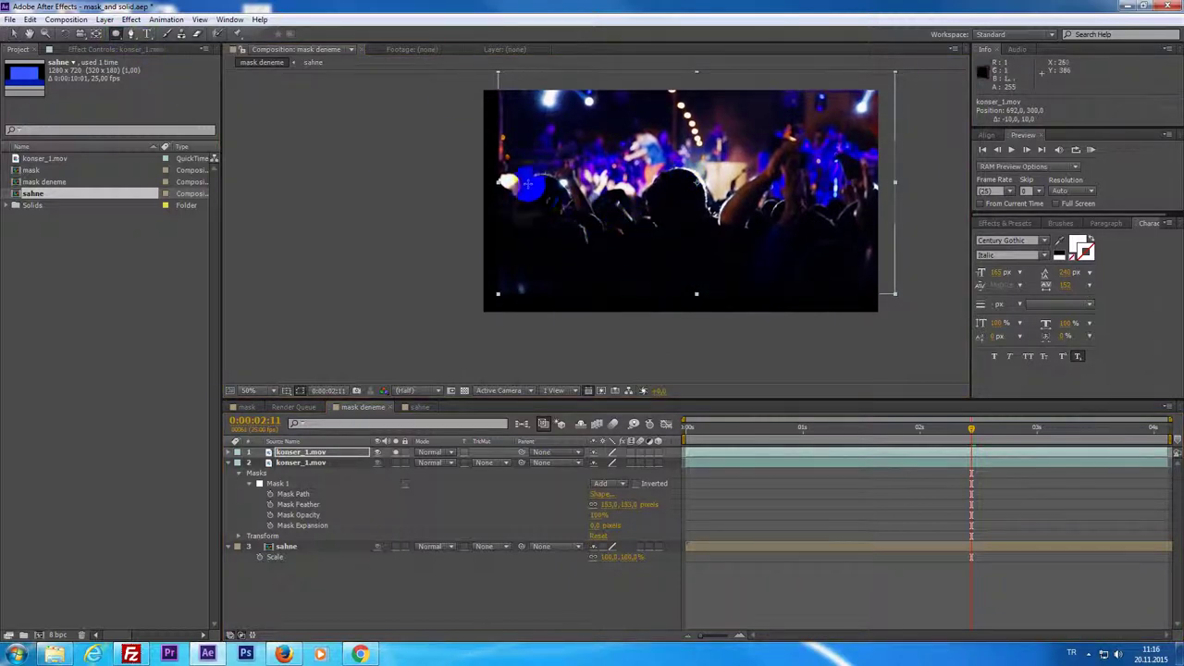
mouse_move(504, 183)
left_mouse_down()
mouse_move(678, 269)
mouse_move(752, 262)
mouse_move(731, 259)
left_mouse_up()
left_click(249, 473)
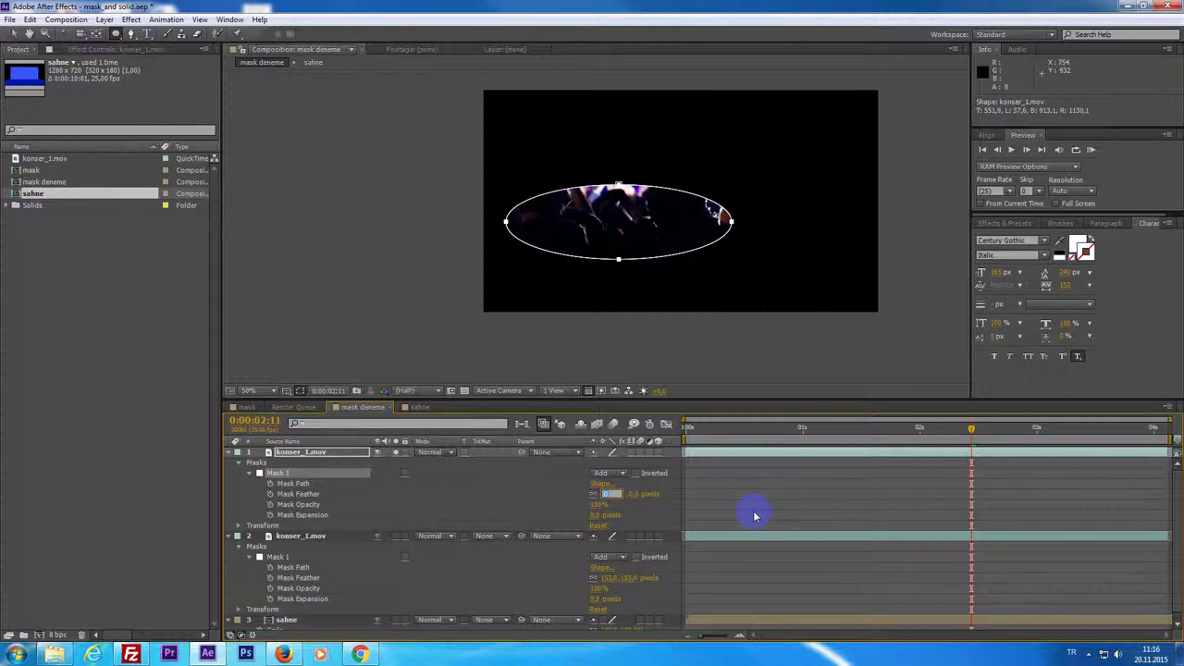
type("153")
key("Return")
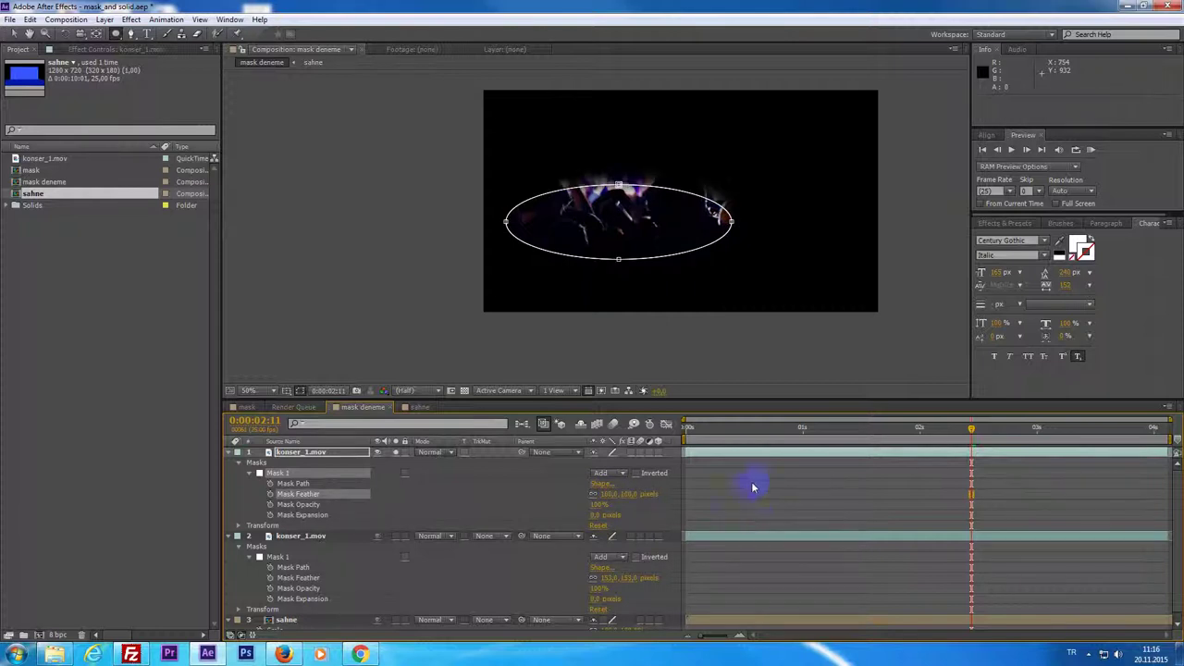
scroll(648, 203, "up", 2)
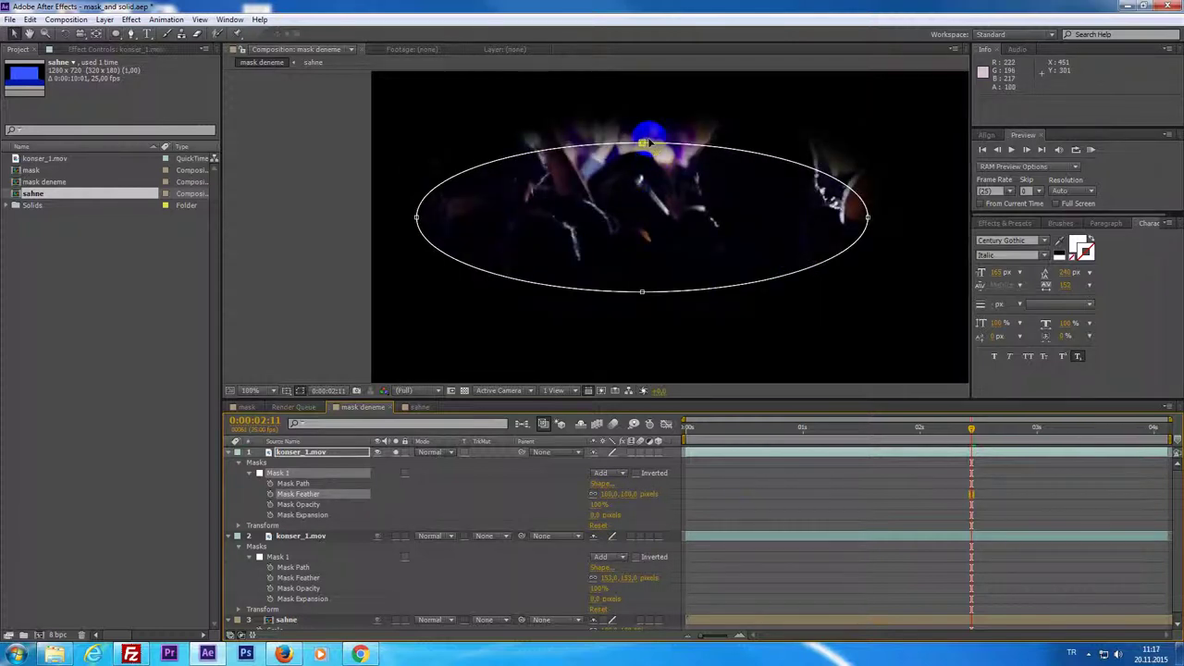
left_click_drag(647, 143, 642, 169)
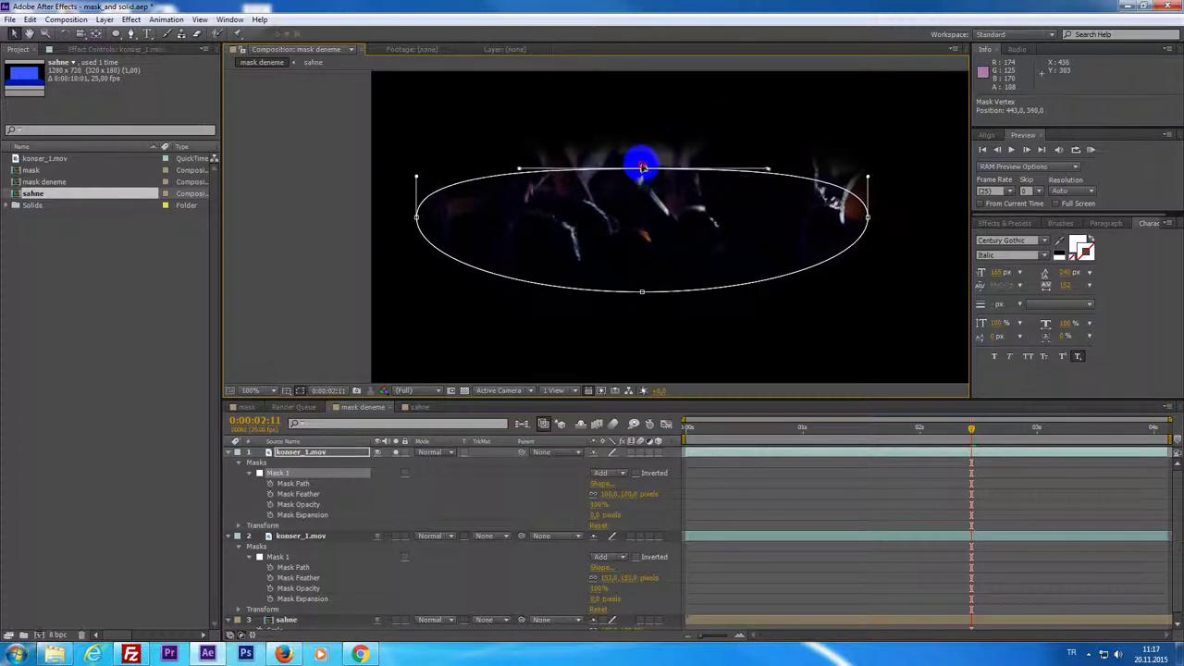
Step: Move the ellipse-masked layer below the other crowd layer and reselect it
key("comma")
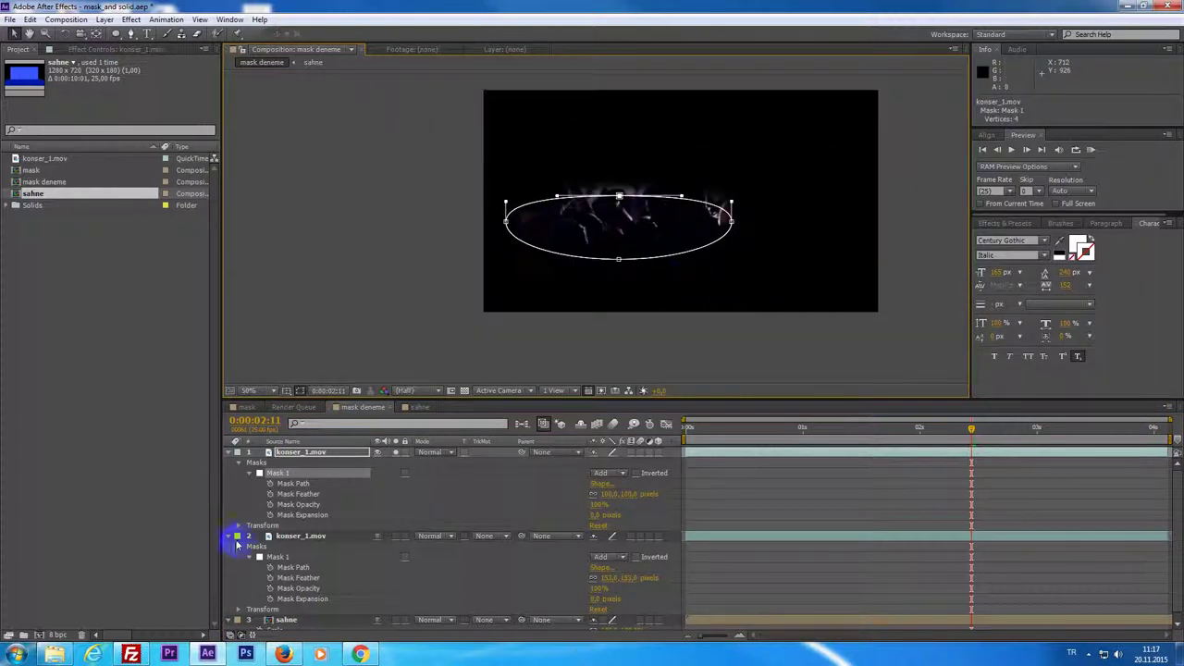
left_click(226, 539)
left_click_drag(277, 537, 294, 546)
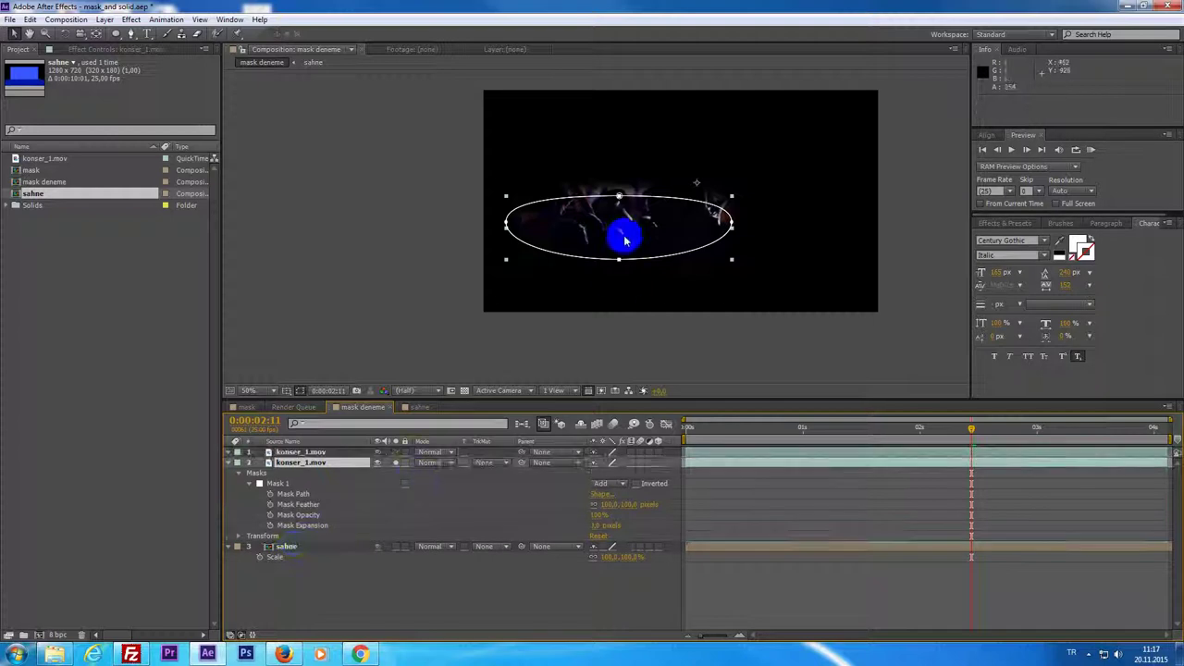
left_click(771, 516)
left_click(745, 463)
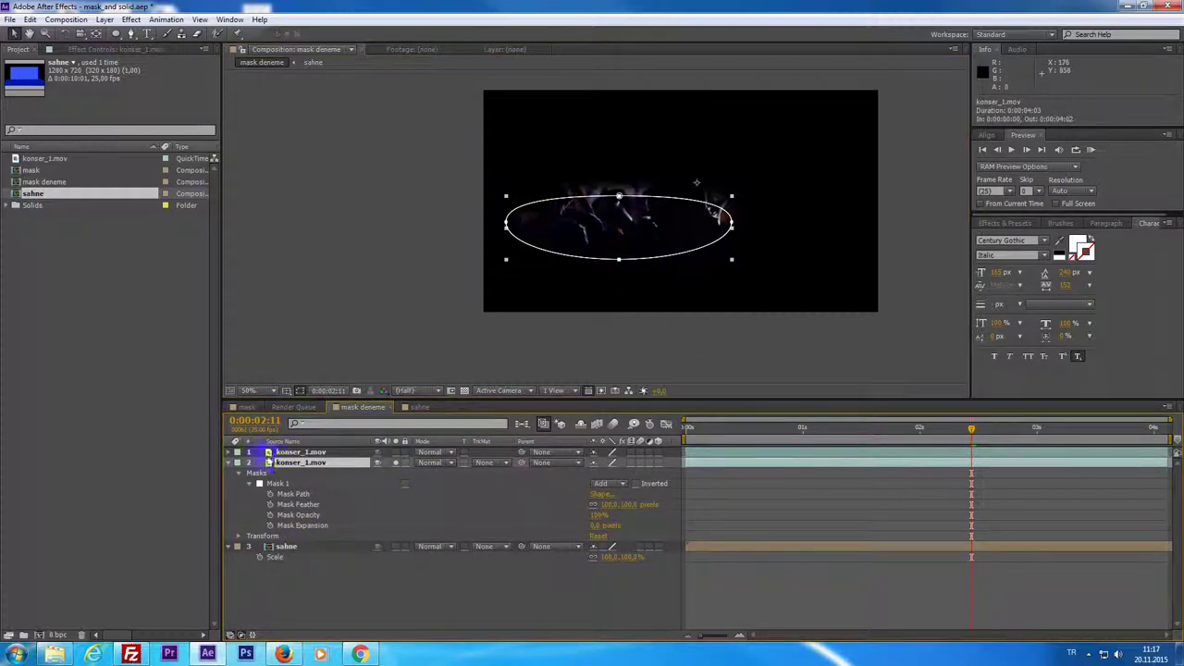
Step: Unsolo, move the ellipse mask left, and set its feather to 81 px
left_click(395, 465)
mouse_move(616, 243)
left_mouse_down()
mouse_move(542, 252)
mouse_move(510, 296)
left_mouse_up()
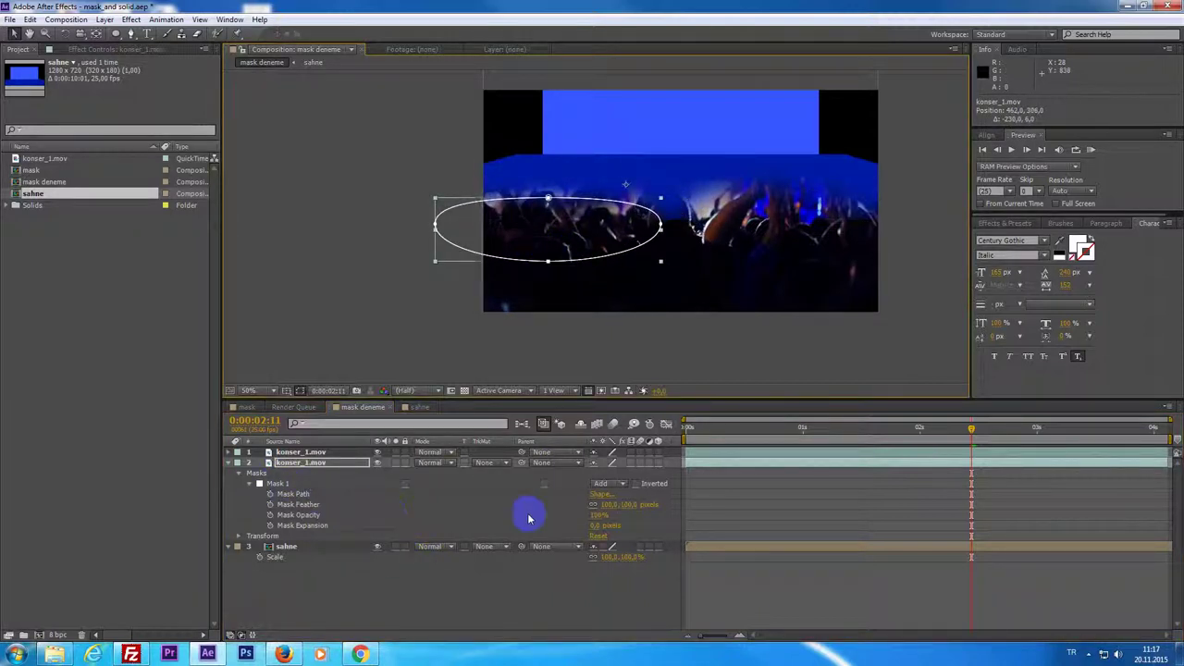
left_click(597, 502)
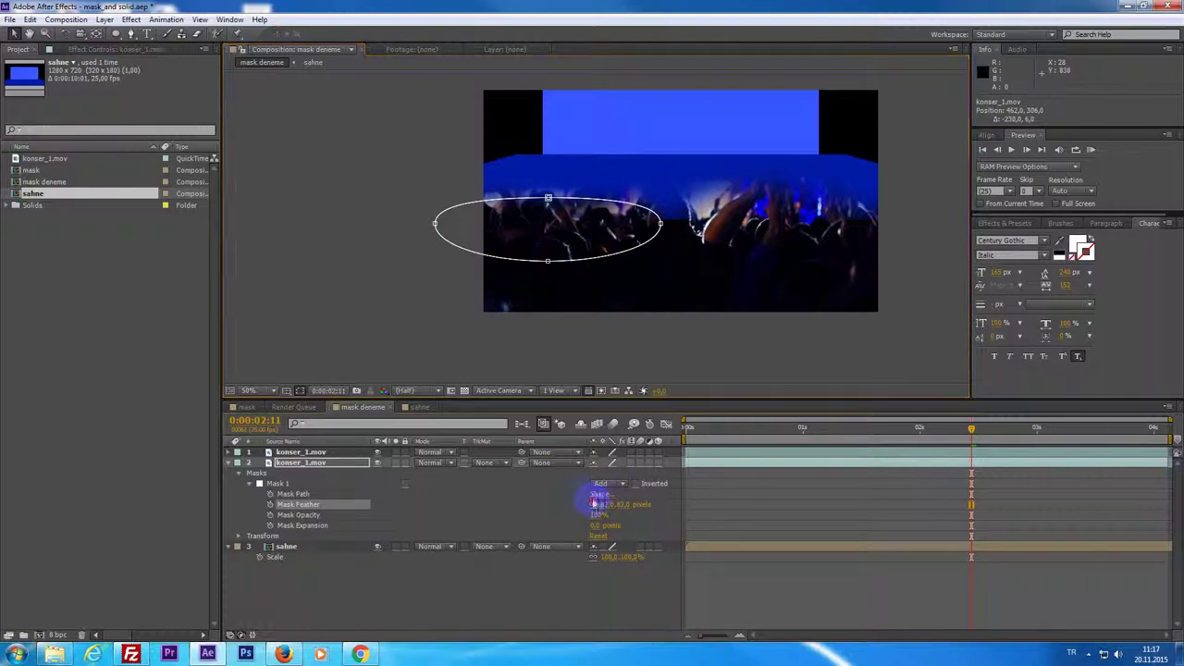
Step: Nudge the ellipse up-right, then duplicate the layer and shift the copy's ellipse right
left_click(746, 463)
left_click_drag(568, 264, 585, 232)
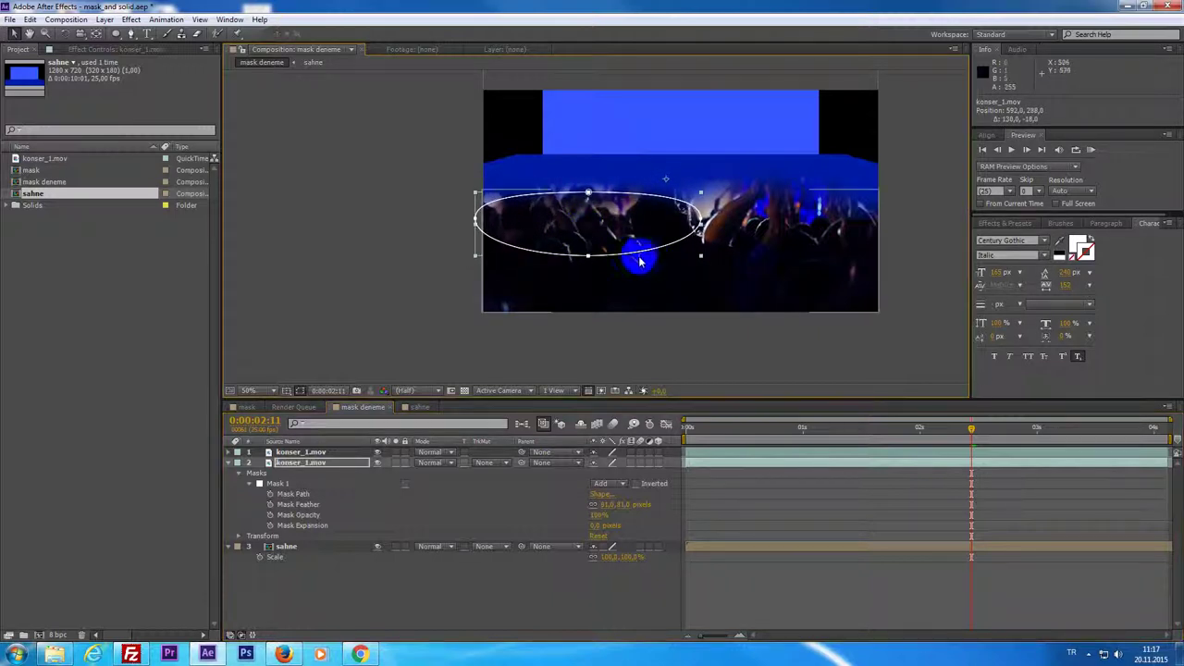
left_click(734, 469)
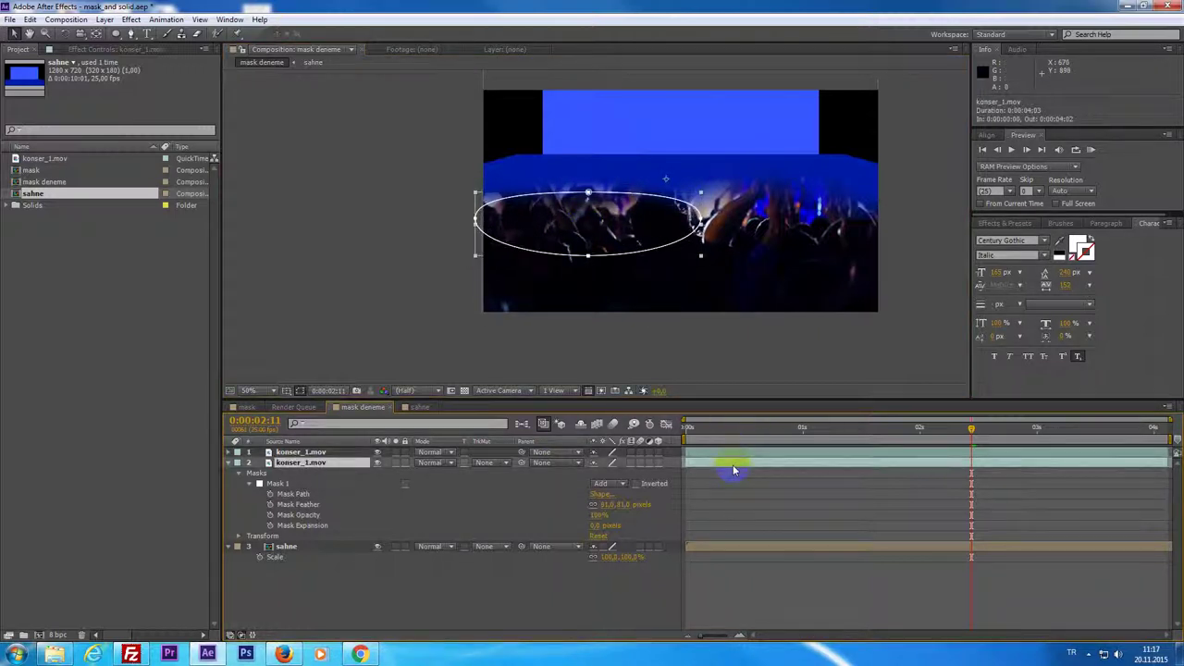
key("ctrl+d")
mouse_move(611, 230)
left_mouse_down()
mouse_move(788, 221)
mouse_move(739, 202)
mouse_move(789, 208)
left_mouse_up()
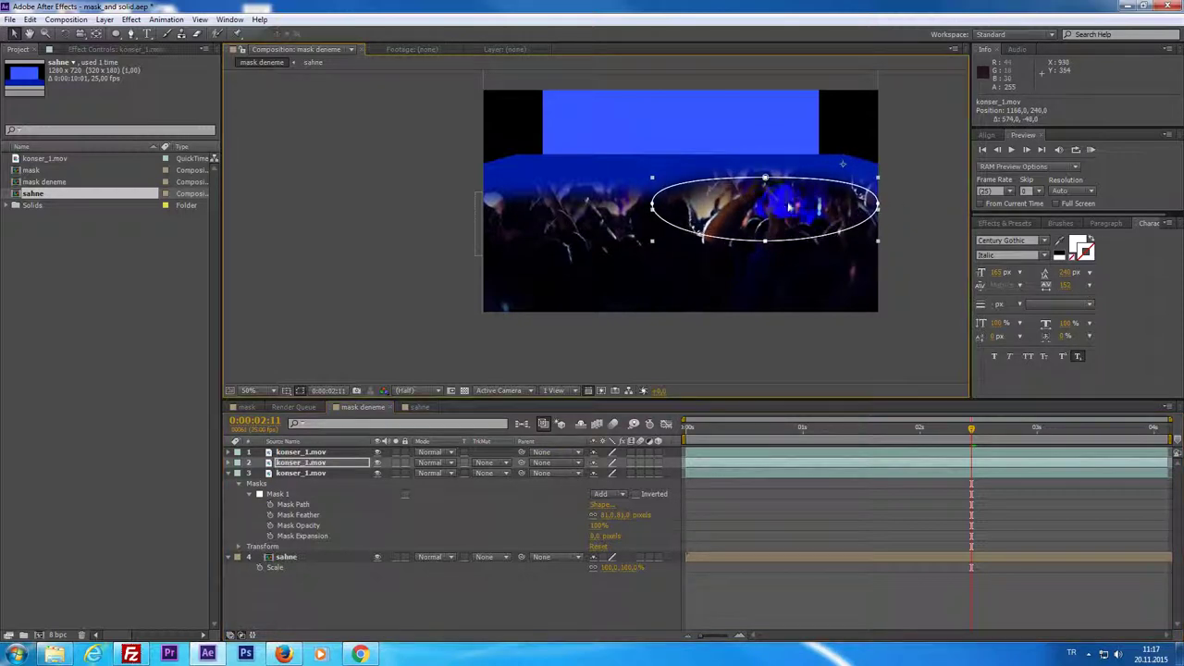
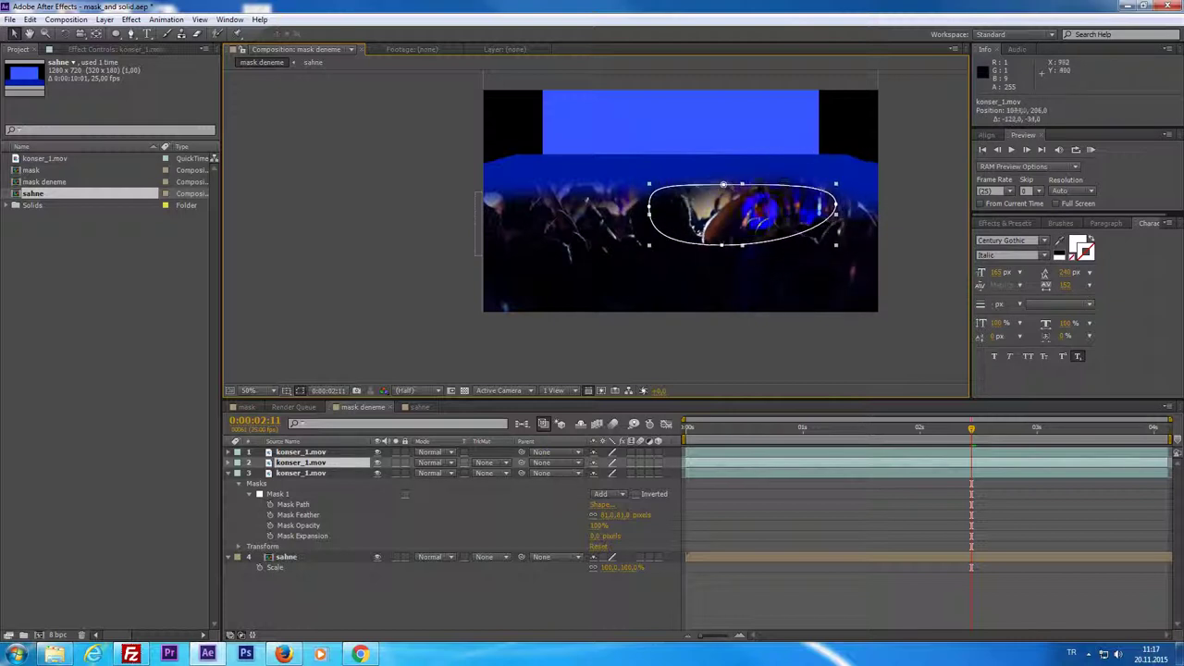
Step: Zoom out and preview the composition, stopping on the current frame
key("comma")
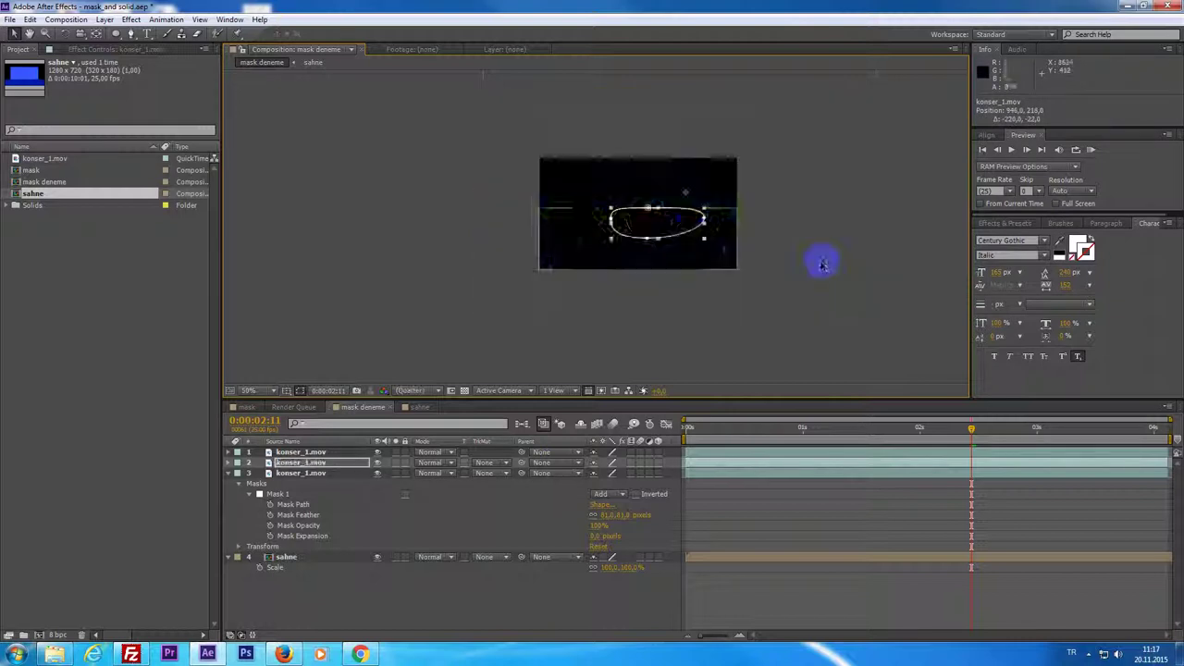
key("period")
key("KP_0")
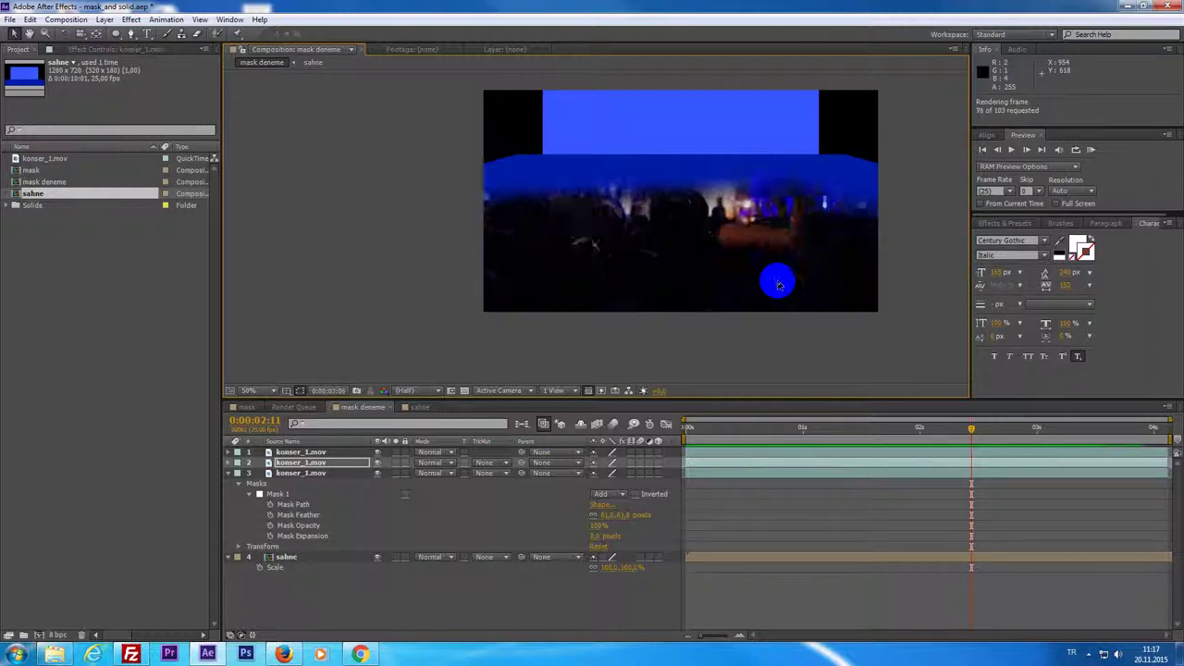
left_click(734, 224)
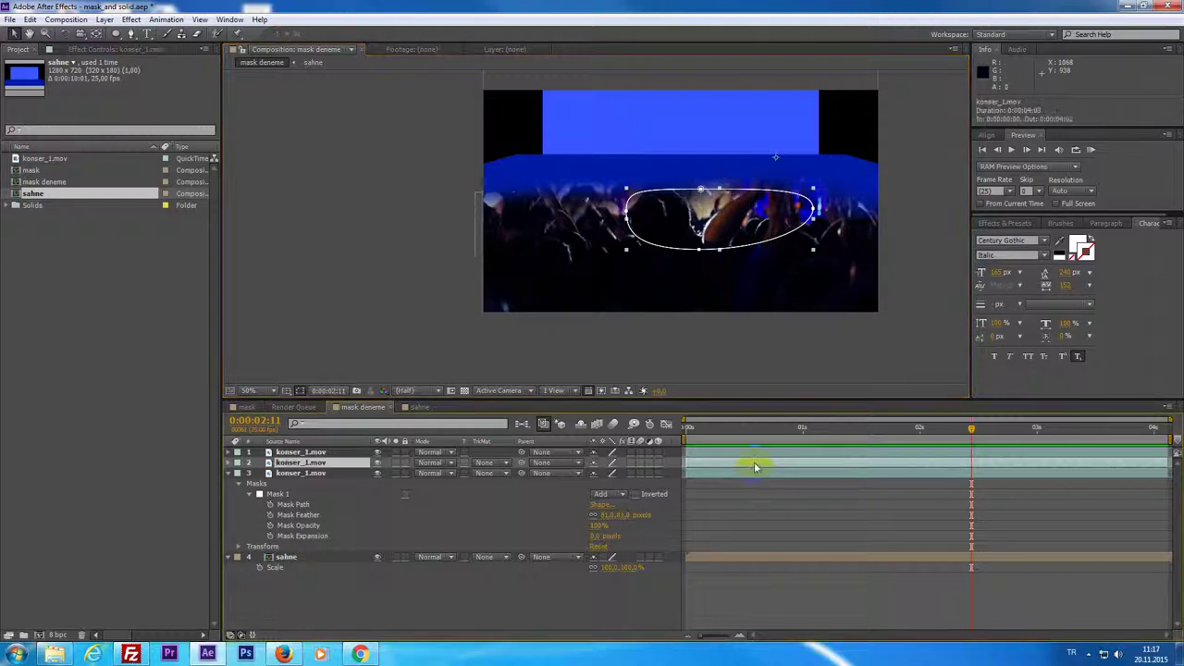
Step: Duplicate the masked konser_1.mov layer, solo the copy, and set its Mask 1 to None
key("ctrl+d")
left_click_drag(724, 228, 921, 210)
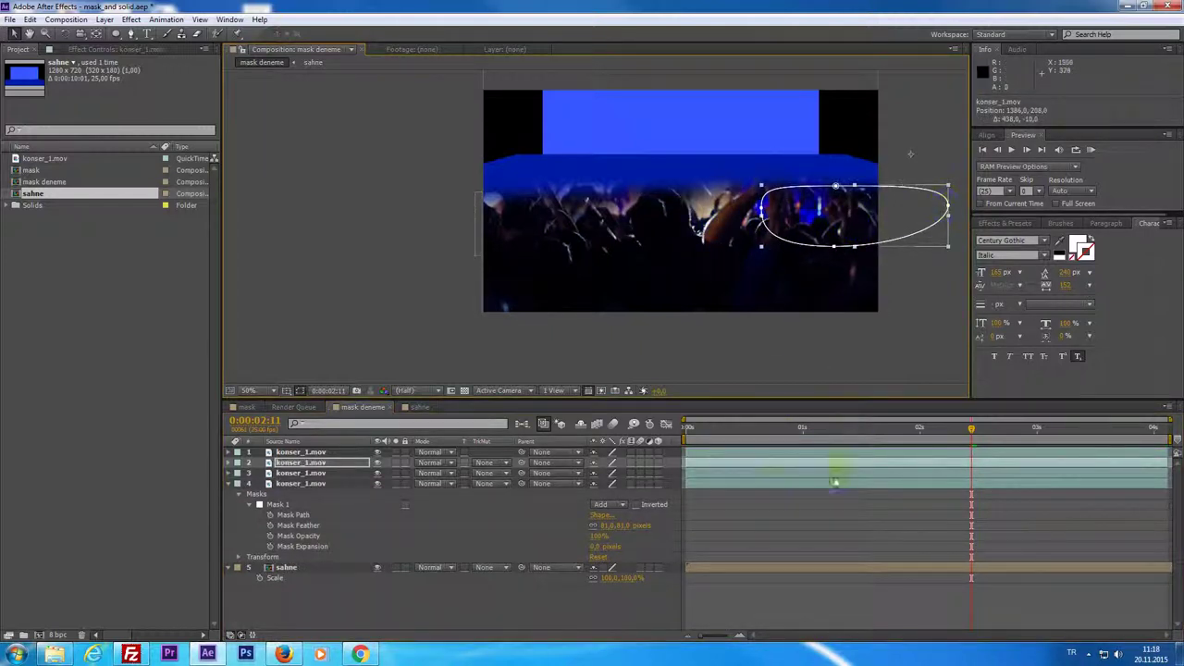
left_click(396, 468)
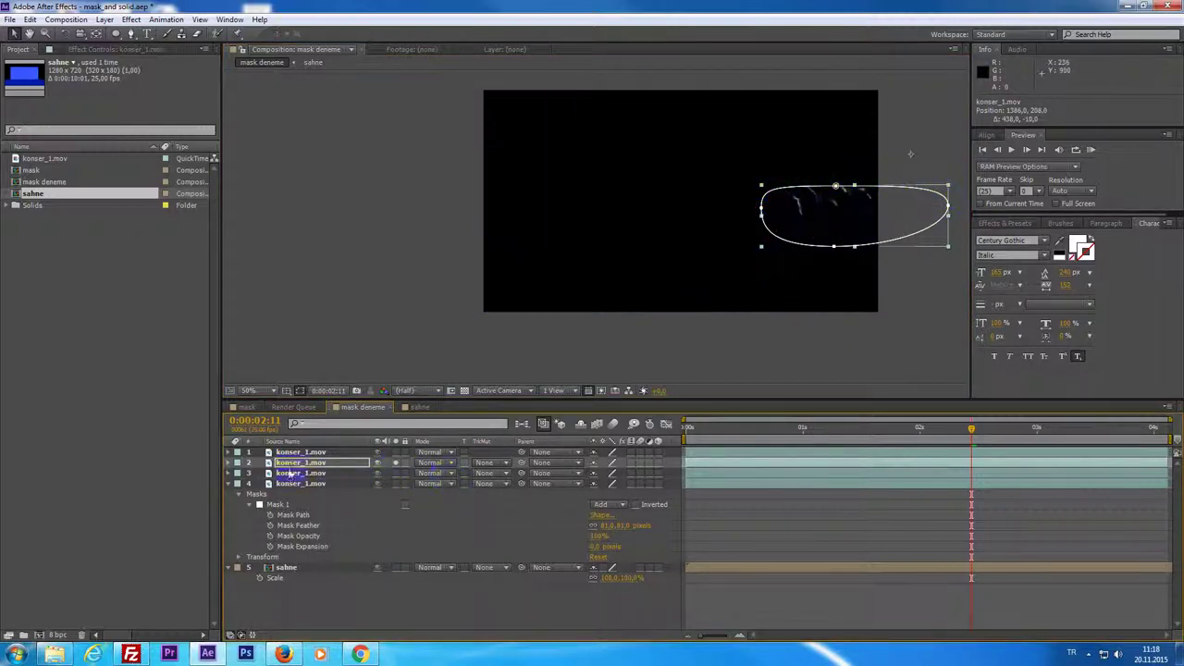
left_click(229, 463)
left_click(239, 474)
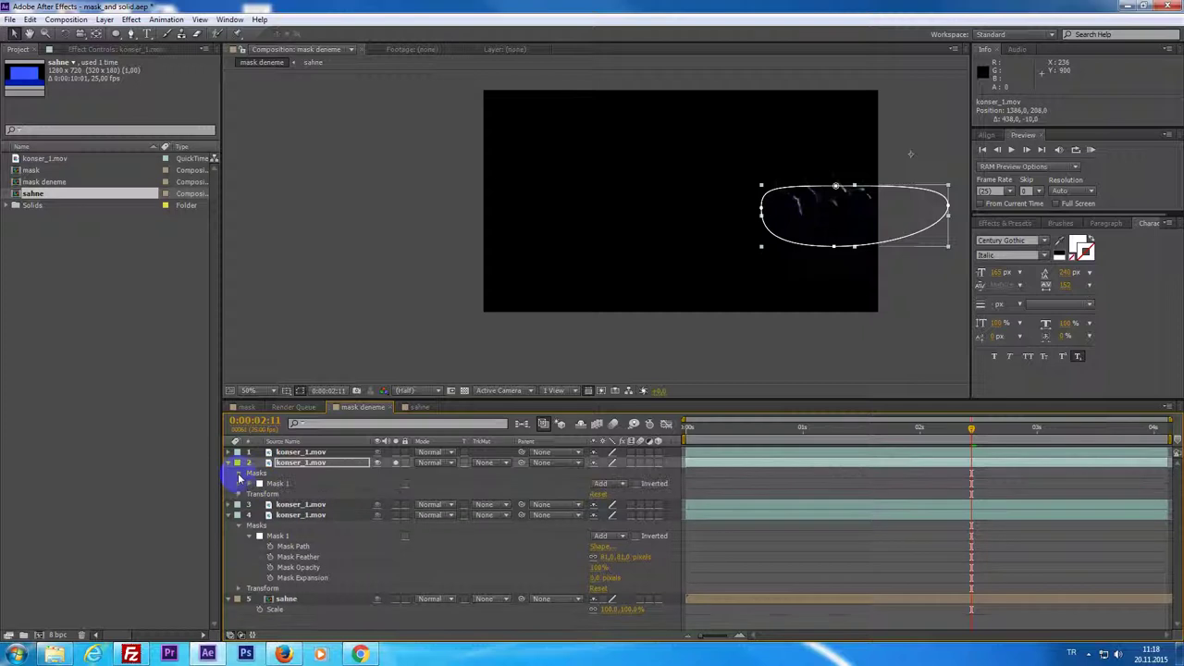
left_click(603, 483)
left_click(648, 491)
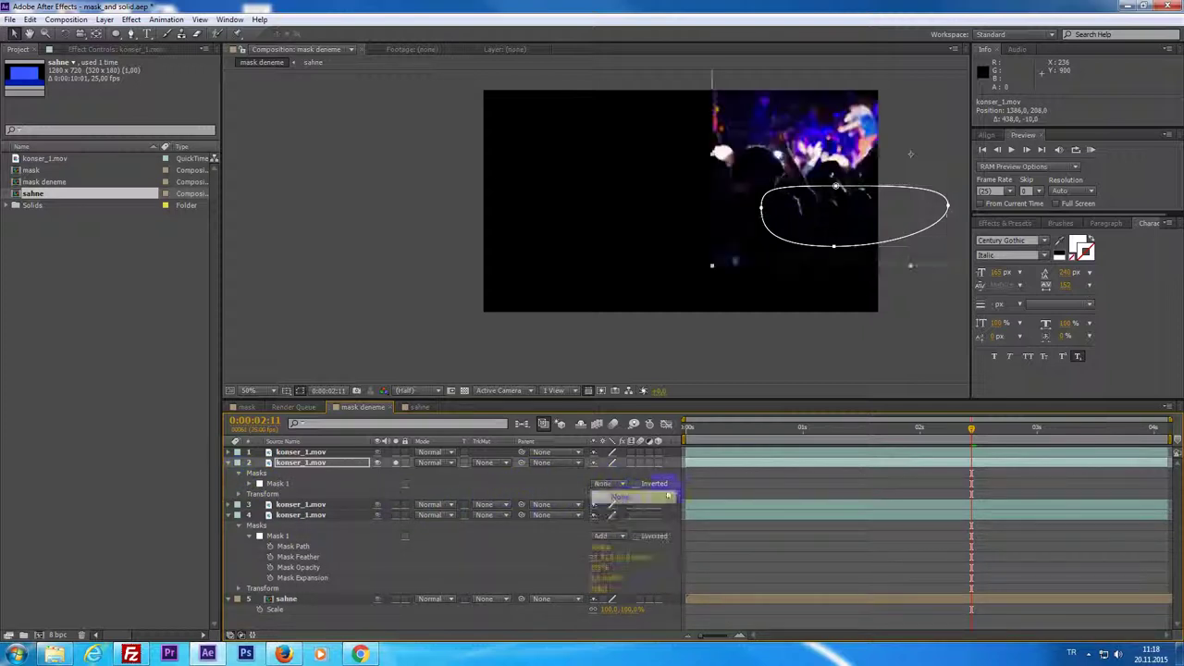
Step: Shift the duplicate's crowd footage left and down, then select its mask for free transform
left_click_drag(860, 172, 673, 210)
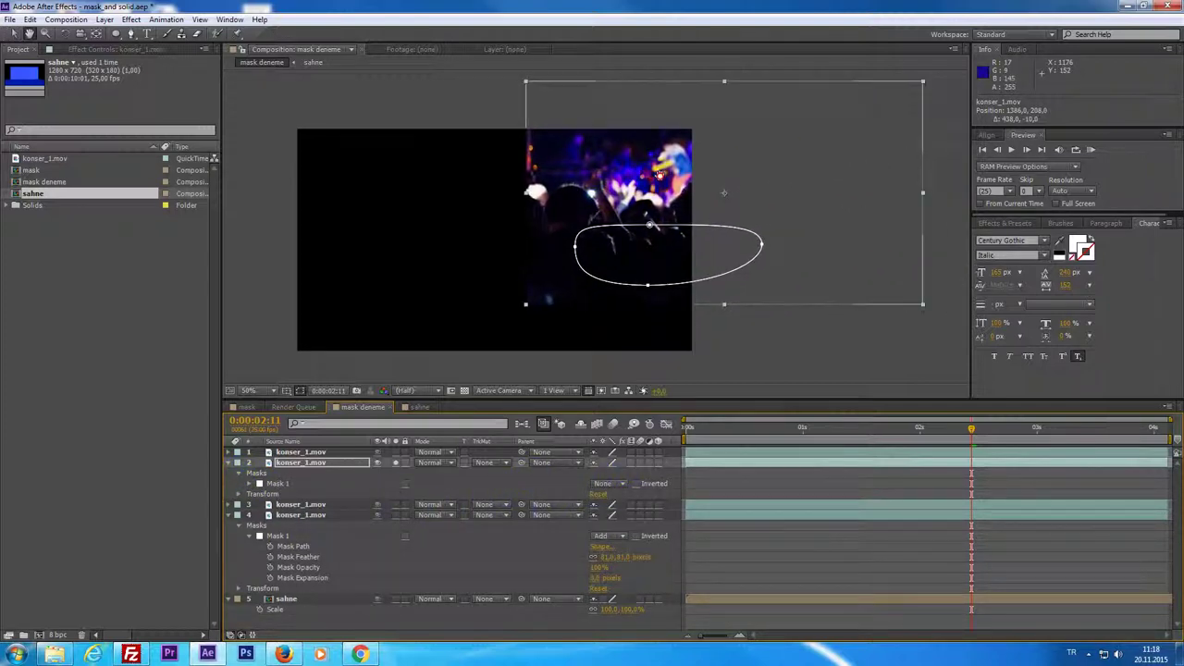
left_click_drag(801, 214, 634, 240)
mouse_move(499, 291)
left_mouse_down()
mouse_move(430, 270)
mouse_move(534, 266)
mouse_move(470, 264)
mouse_move(559, 279)
mouse_move(577, 250)
left_mouse_up()
double_click(405, 264)
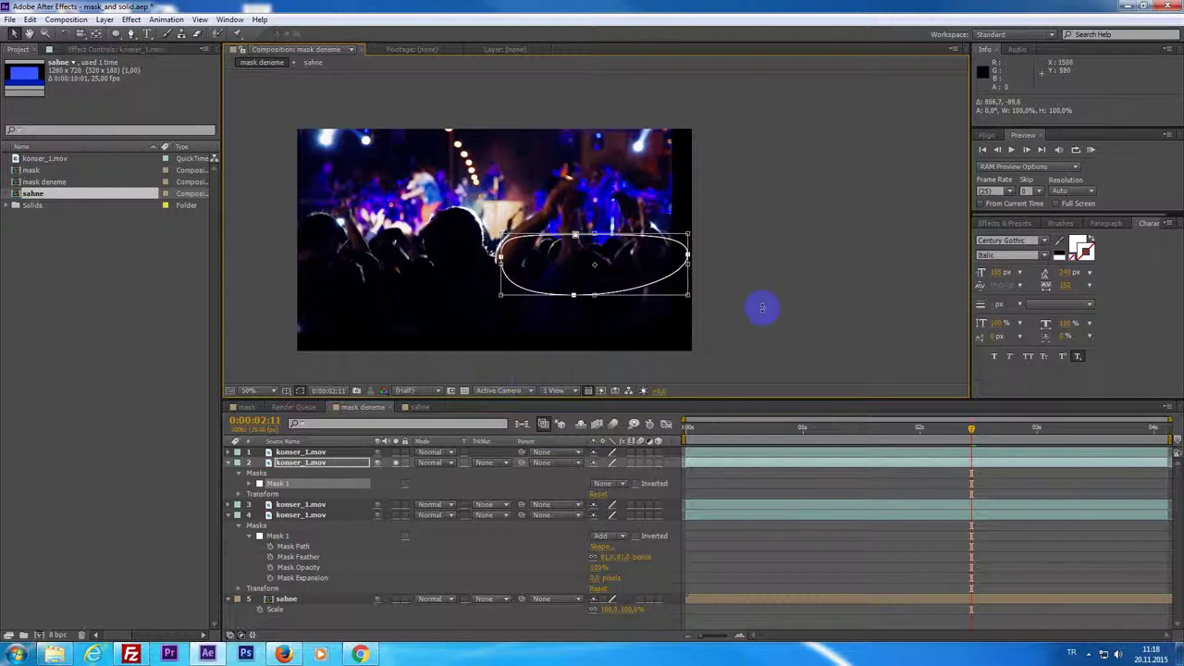
Step: Set Mask 1 back to Add, unsolo the layer, and nudge the ellipse over the crowd
left_click(602, 484)
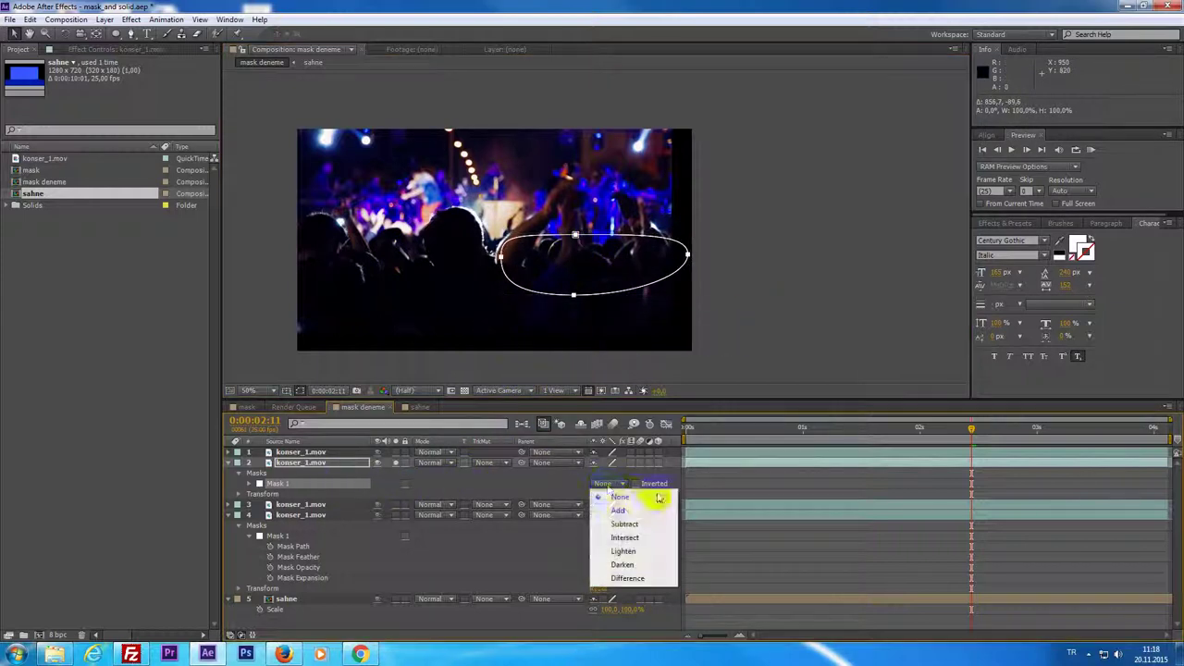
left_click(613, 511)
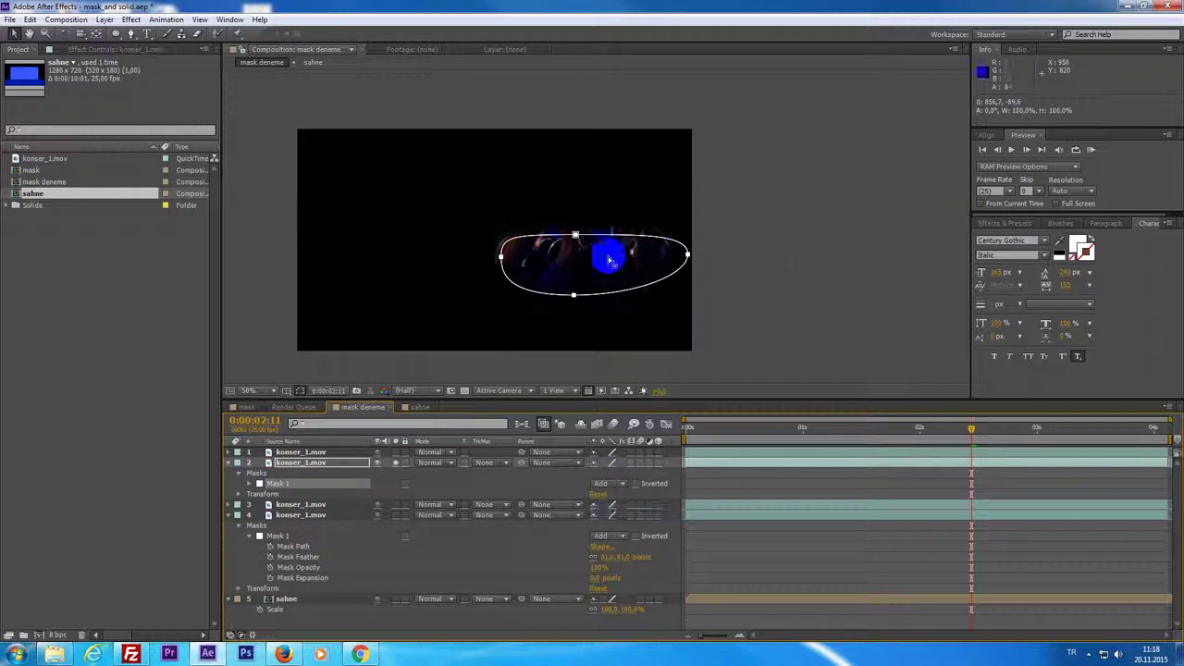
left_click(396, 463)
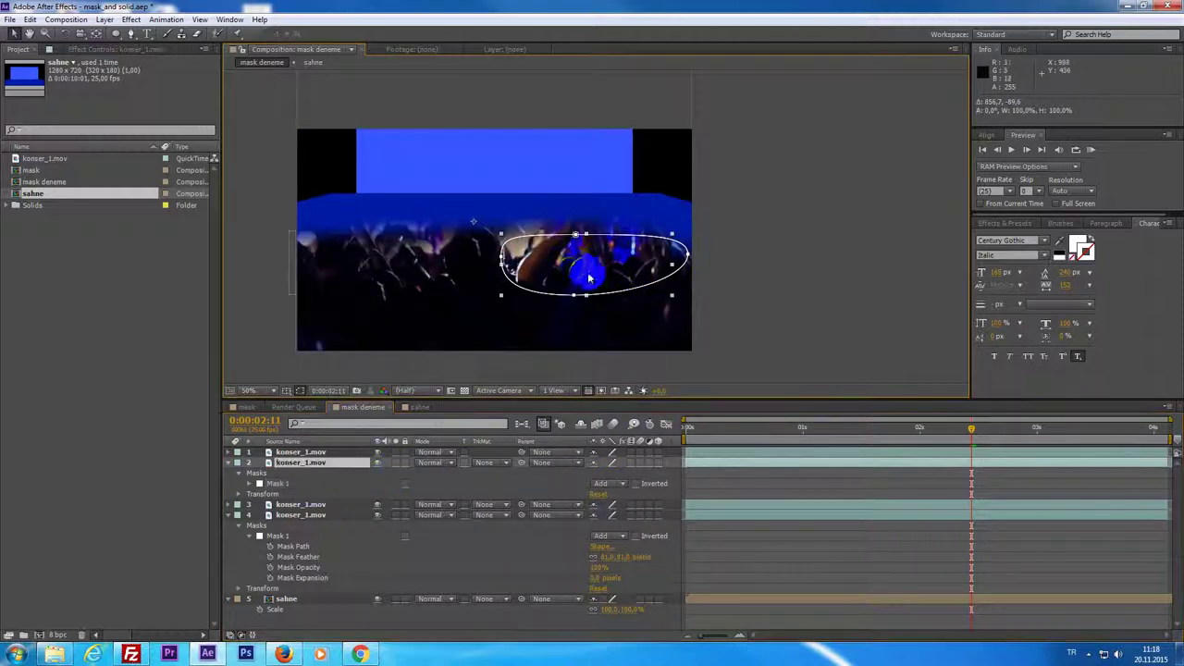
mouse_move(599, 275)
left_mouse_down()
mouse_move(572, 265)
mouse_move(626, 274)
left_mouse_up()
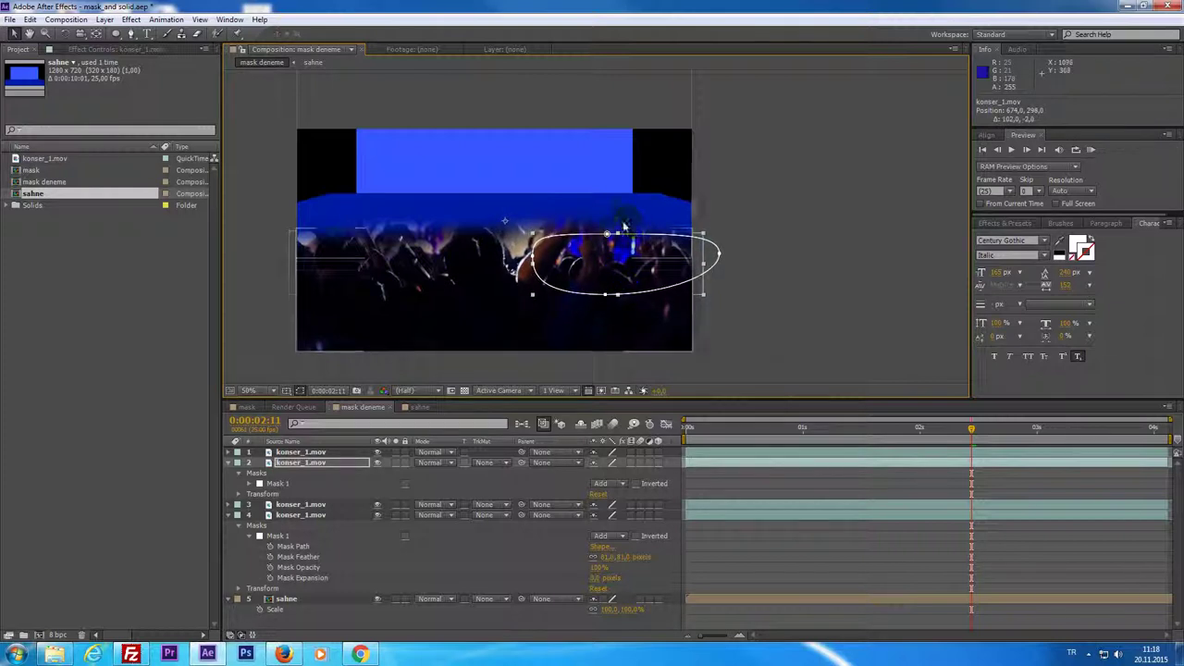
key("comma")
key("KP_0")
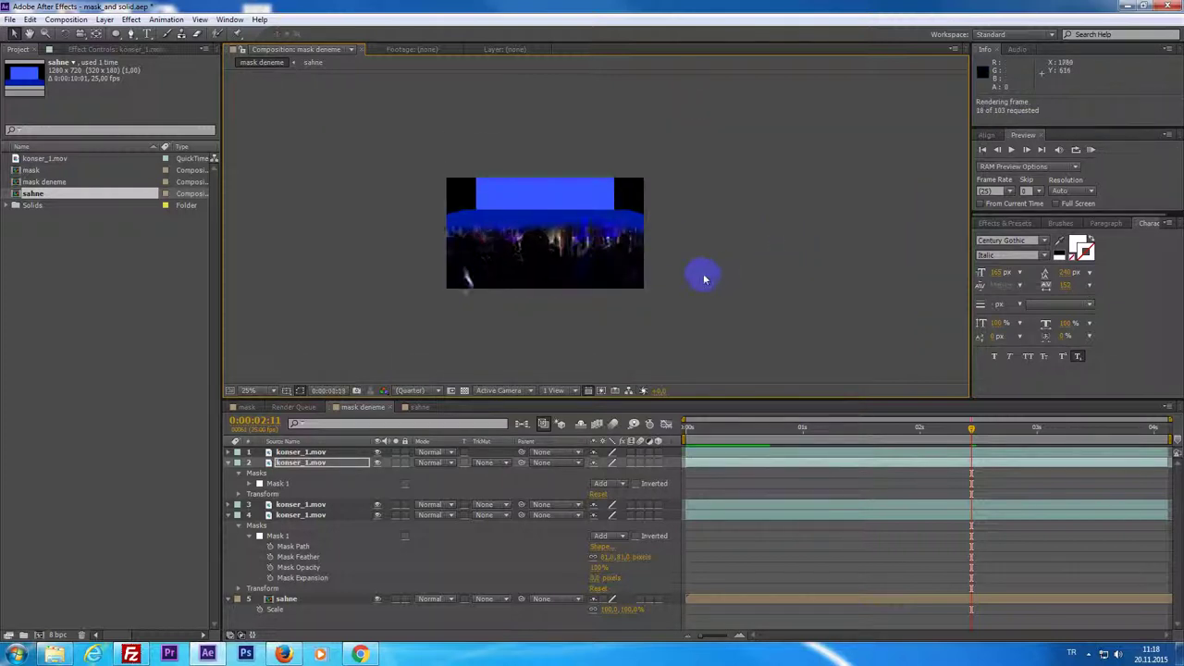
scroll(621, 269, "up", 1)
left_click_drag(621, 268, 726, 285)
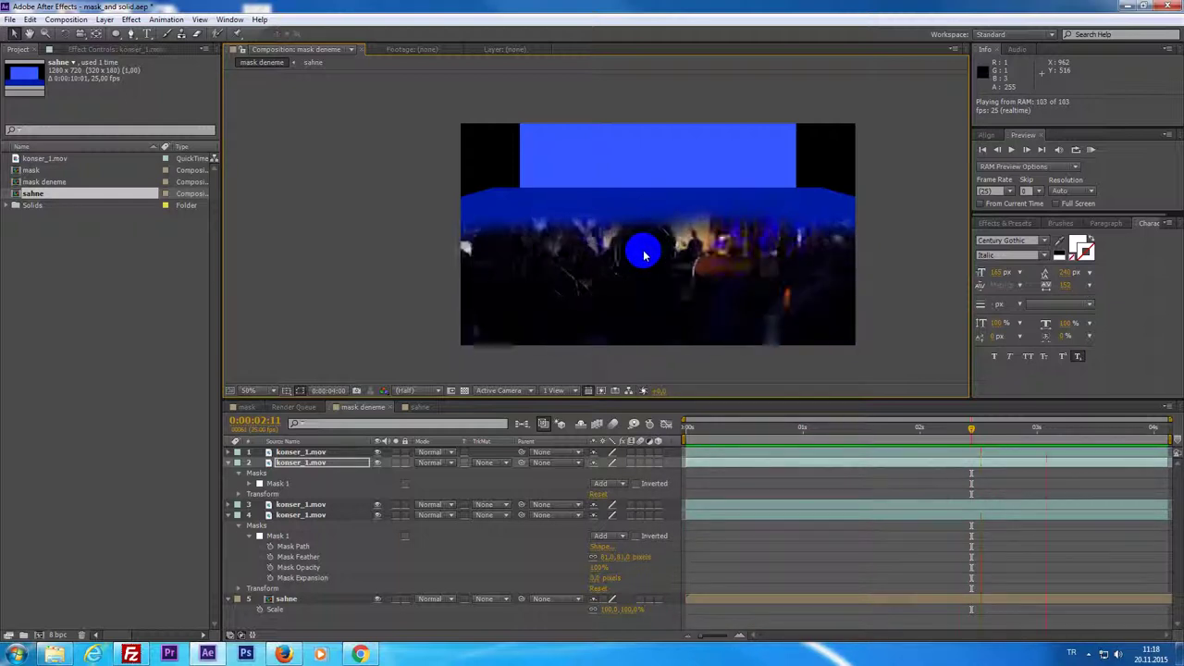
key("space")
key("space")
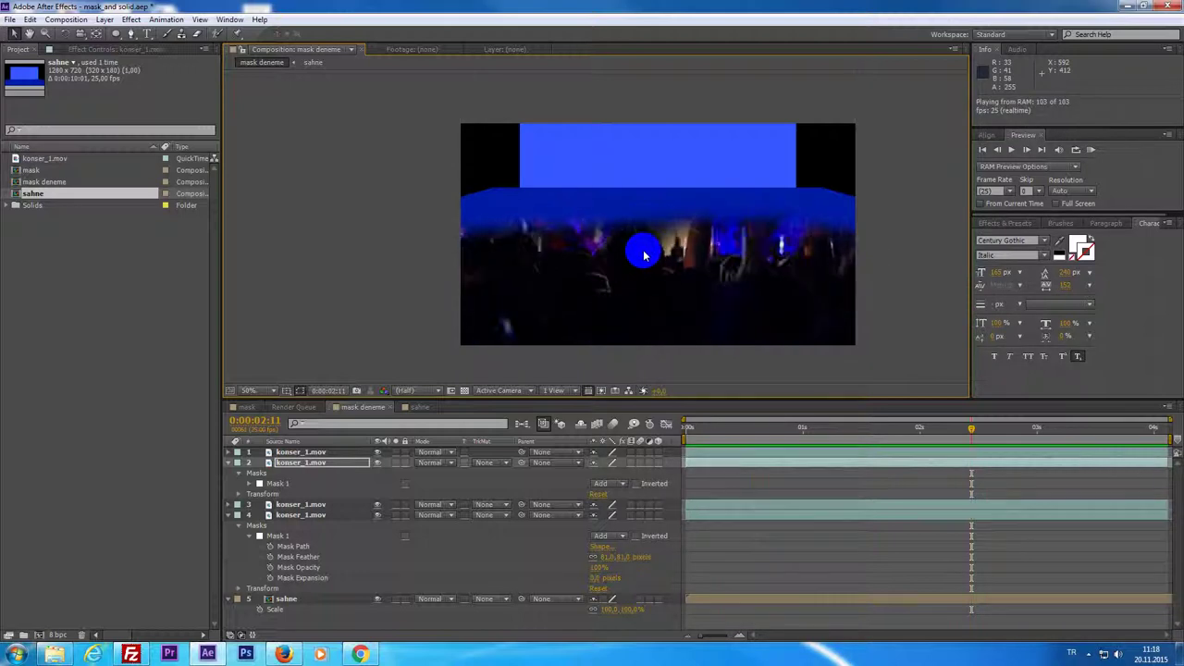
key("space")
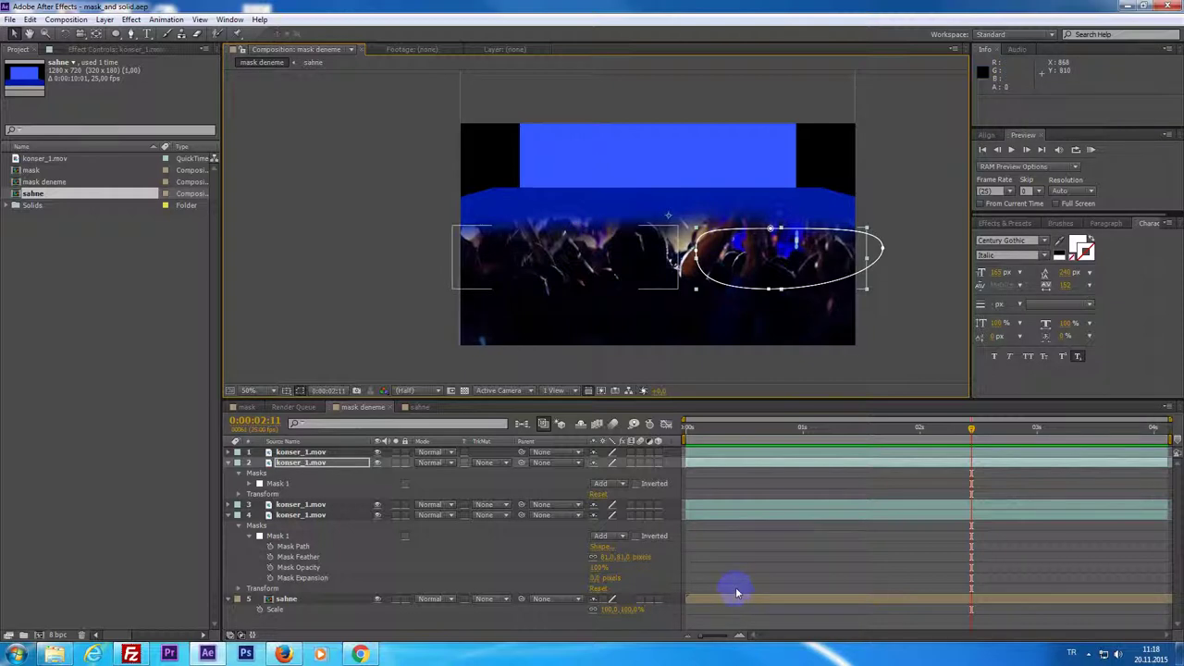
Step: Create a new solid layer with its colour sampled from the footage
right_click(831, 364)
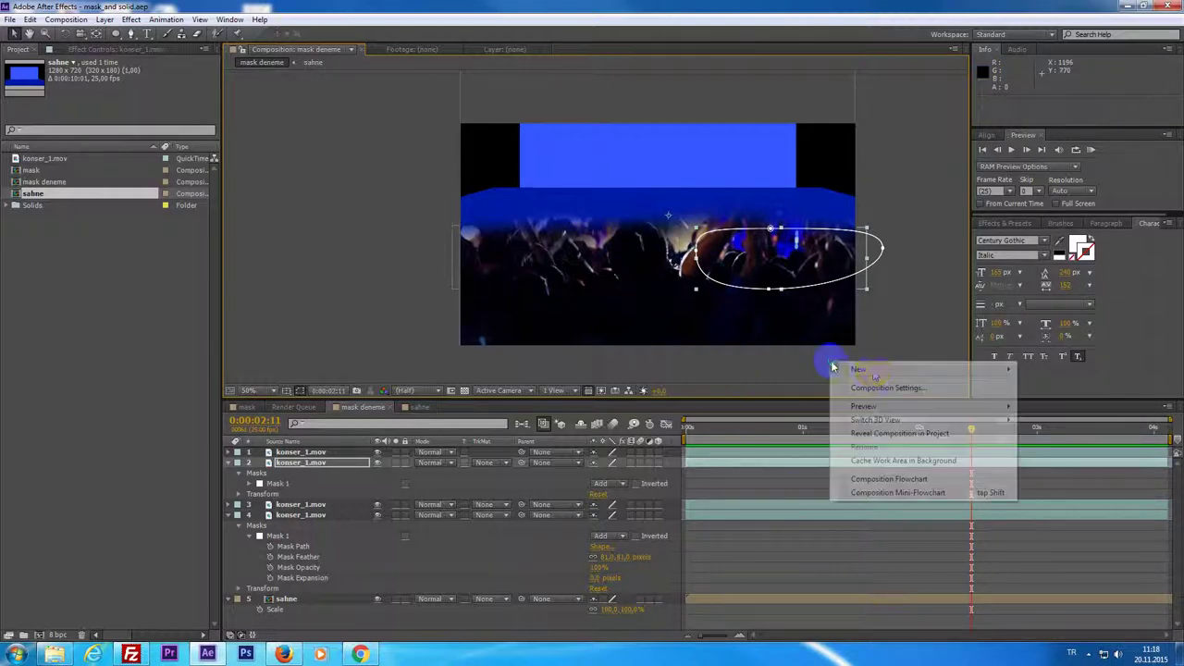
mouse_move(874, 371)
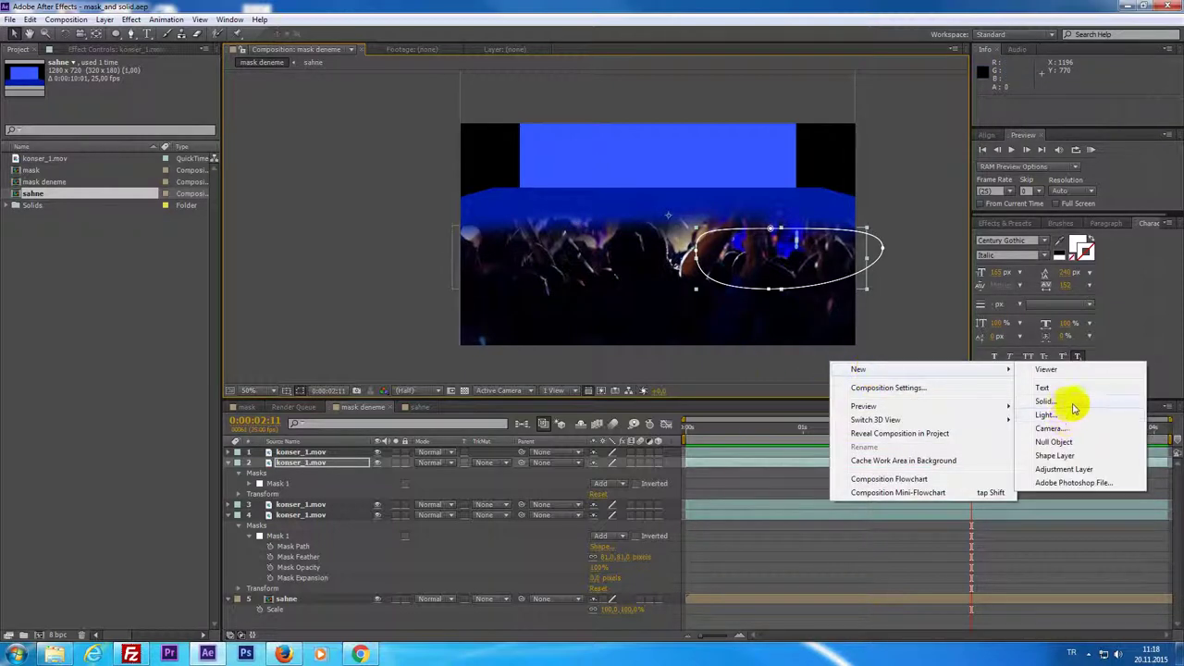
left_click(1062, 401)
left_click_drag(740, 238, 315, 303)
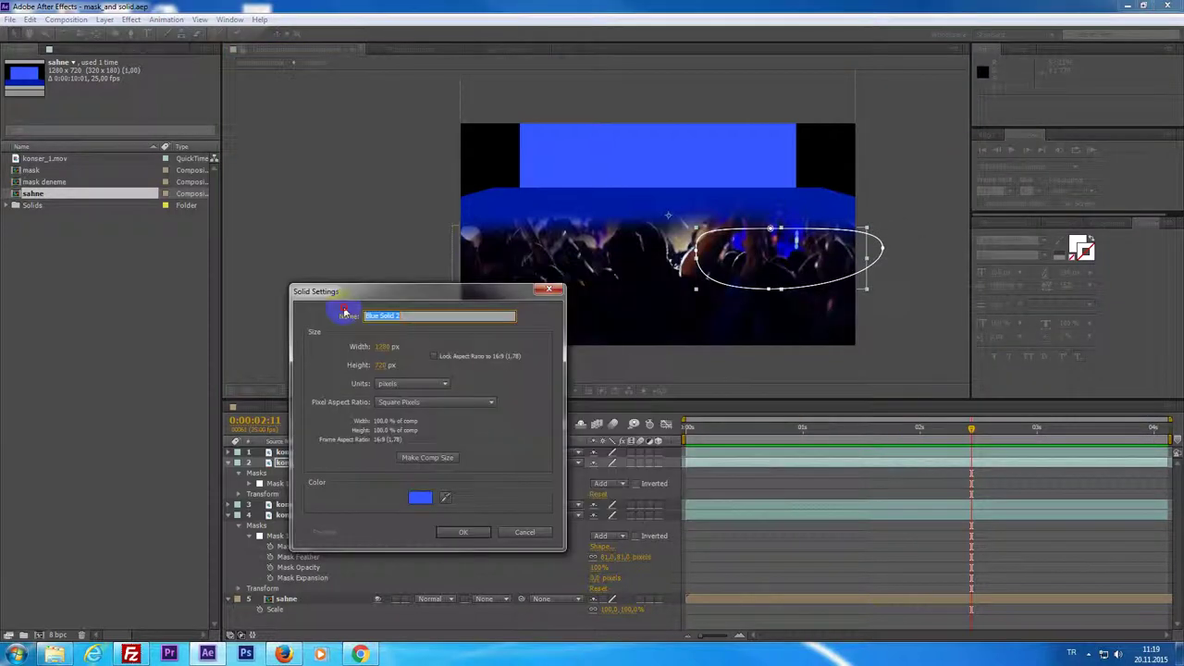
left_click(378, 510)
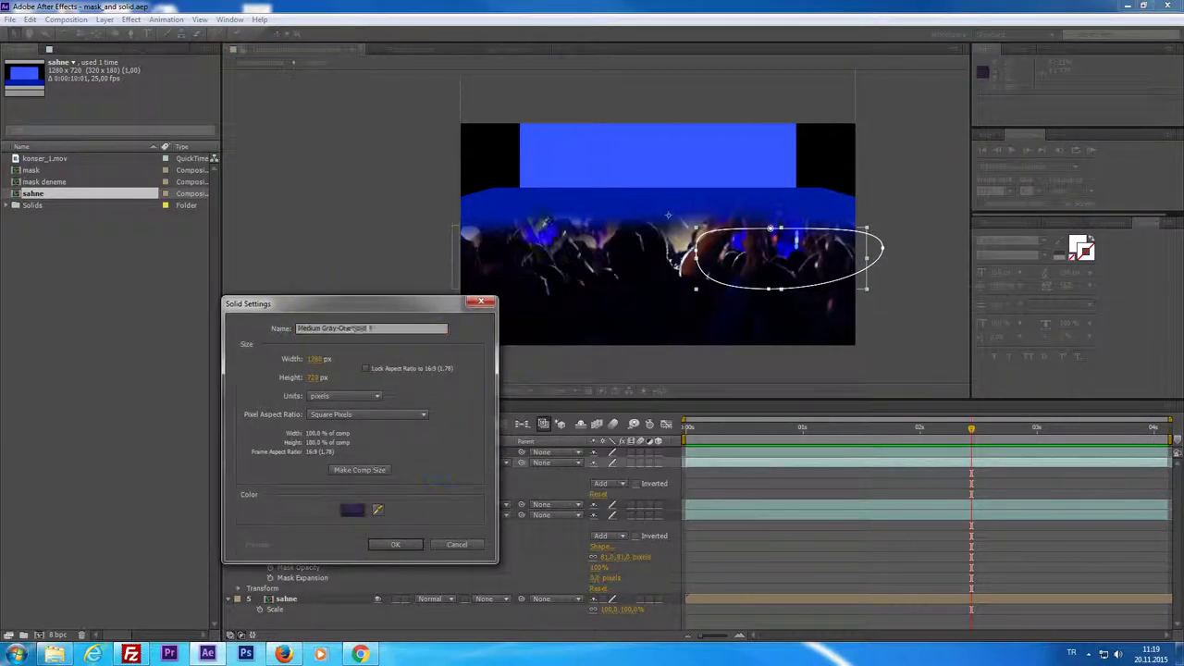
left_click(395, 544)
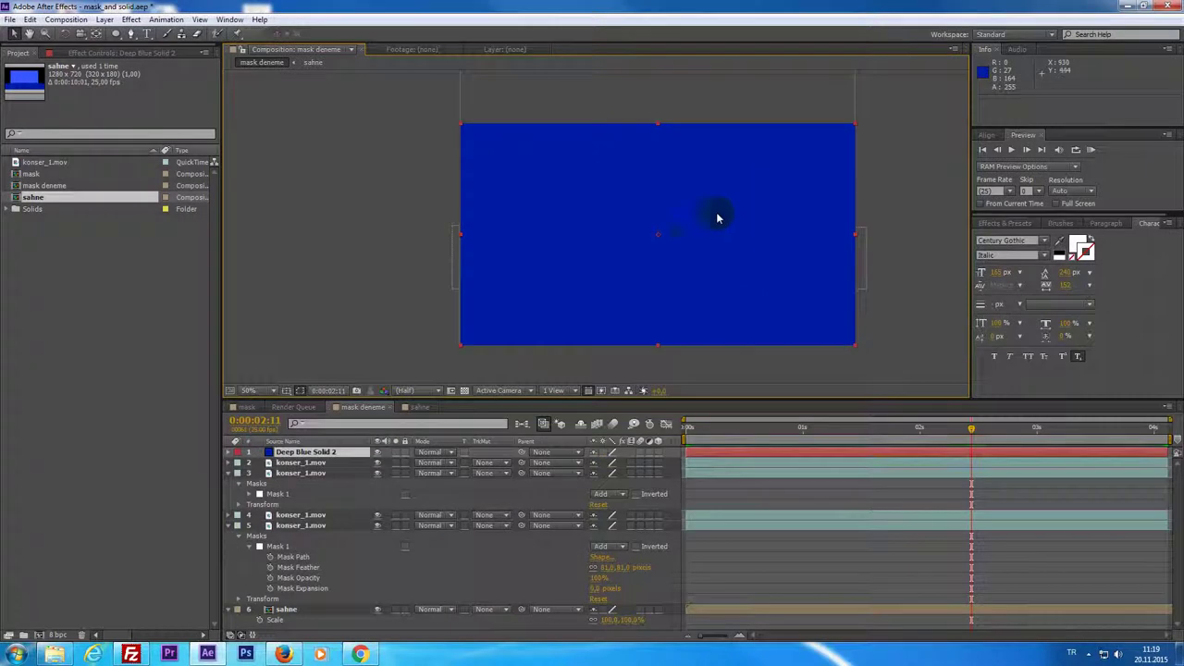
Step: Squash the blue solid into a thin strip wider than the frame and nudge it up
mouse_move(658, 124)
left_mouse_down()
mouse_move(654, 225)
mouse_move(662, 220)
left_mouse_up()
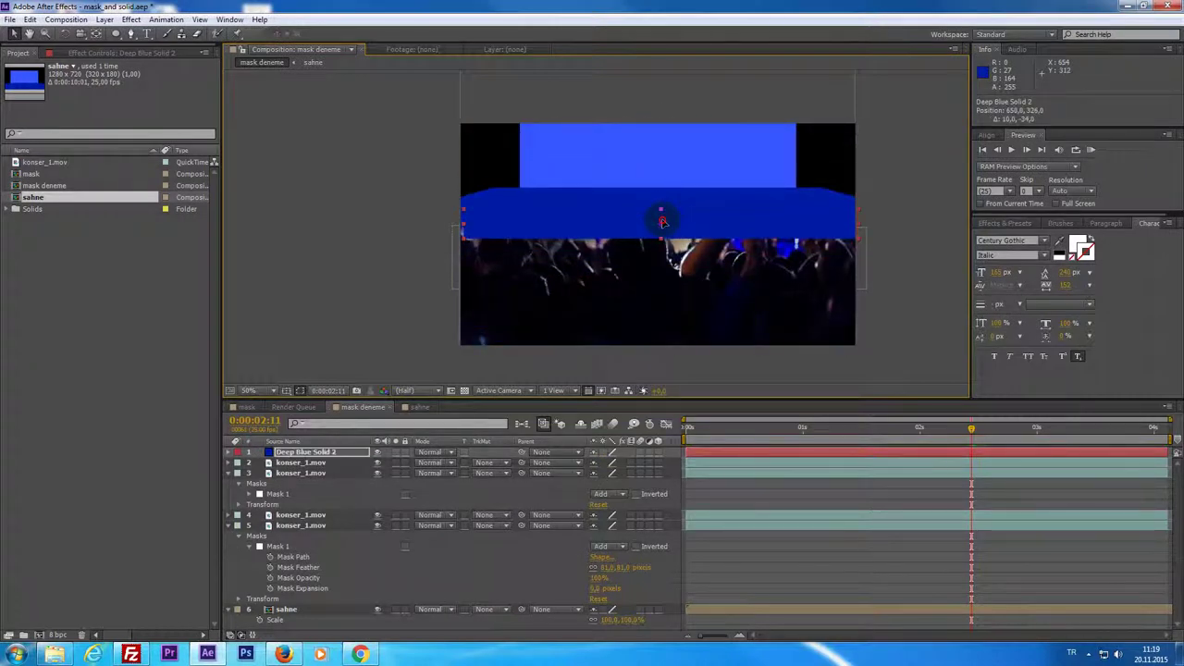
scroll(754, 243, "up", 2)
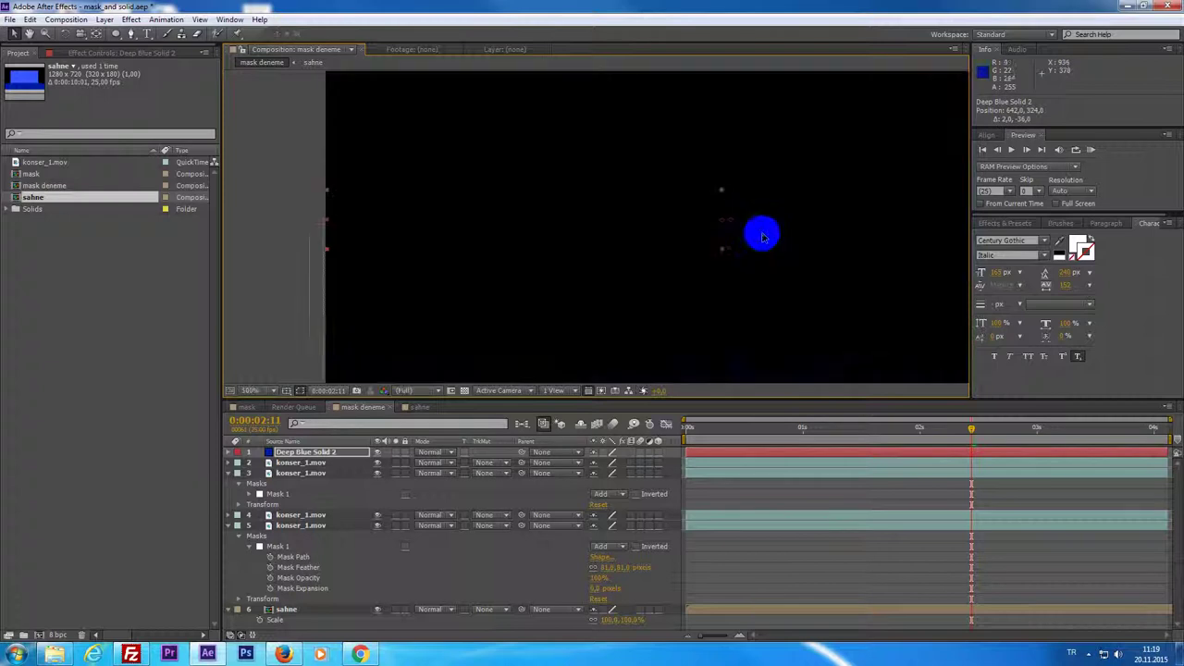
scroll(497, 212, "down", 2)
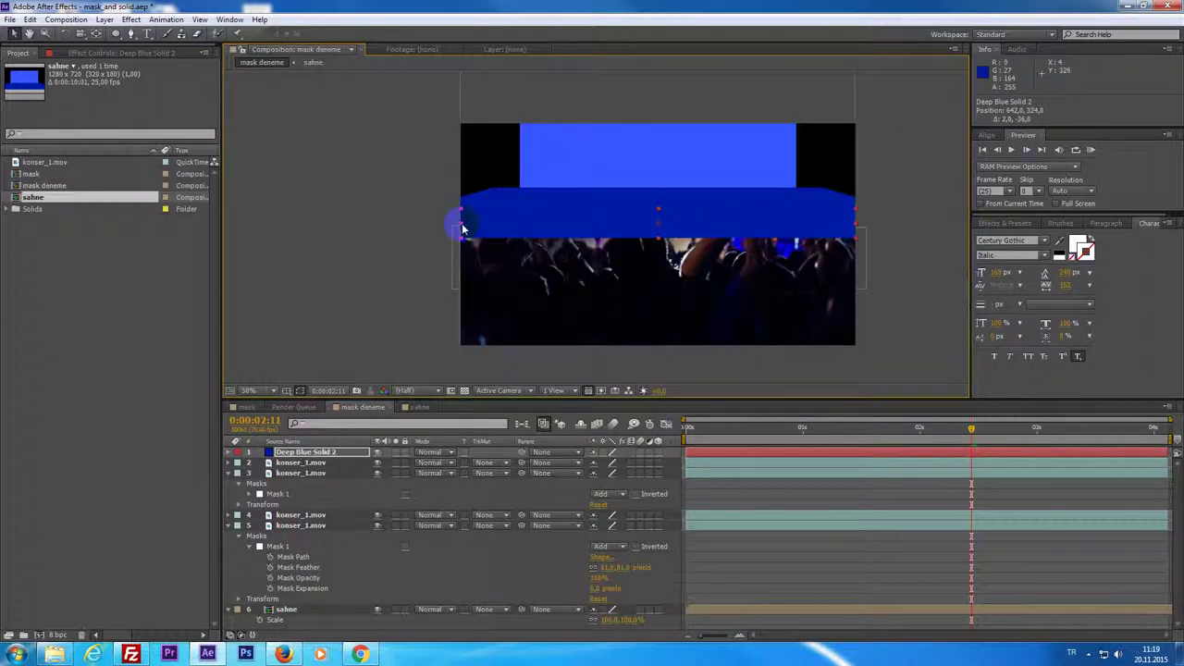
left_click_drag(463, 229, 412, 229)
left_click_drag(629, 223, 629, 214)
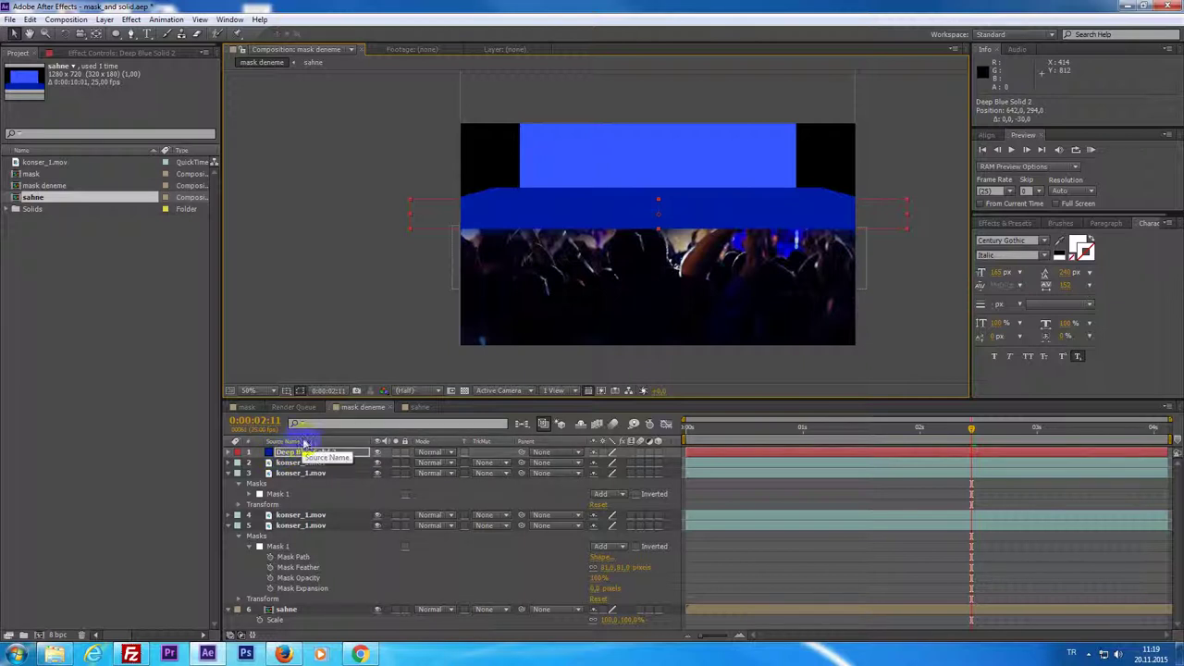
Step: Change the solid's colour to deep blue in Solid Settings
left_click(708, 457)
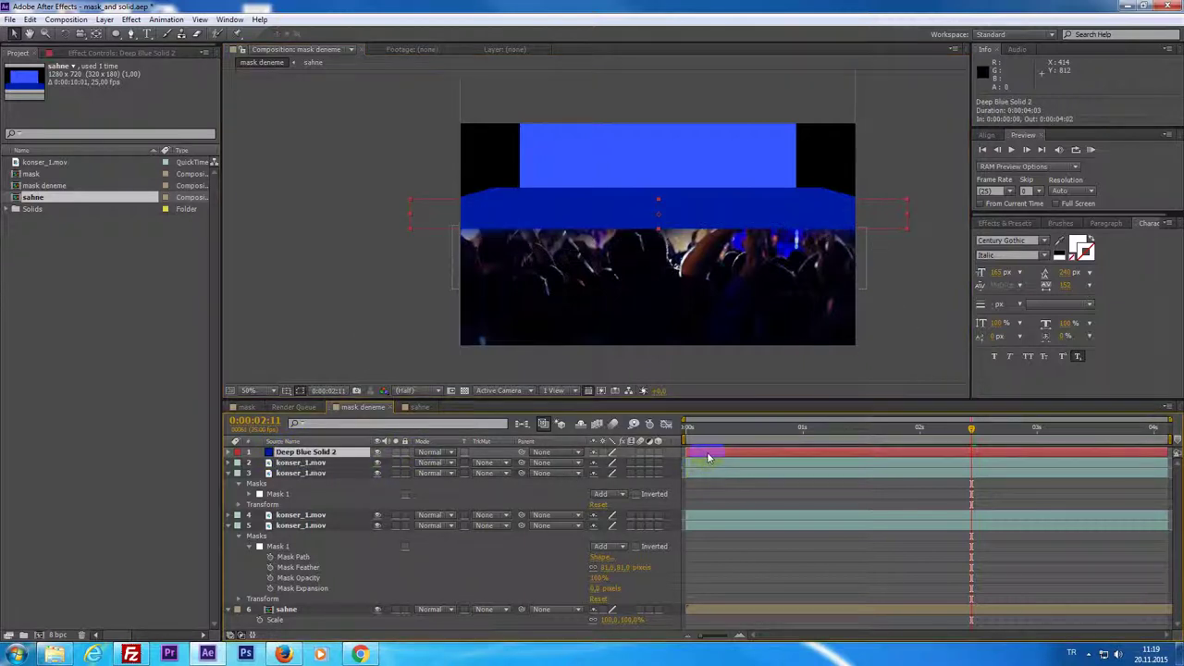
key("ctrl+shift+y")
left_click(474, 481)
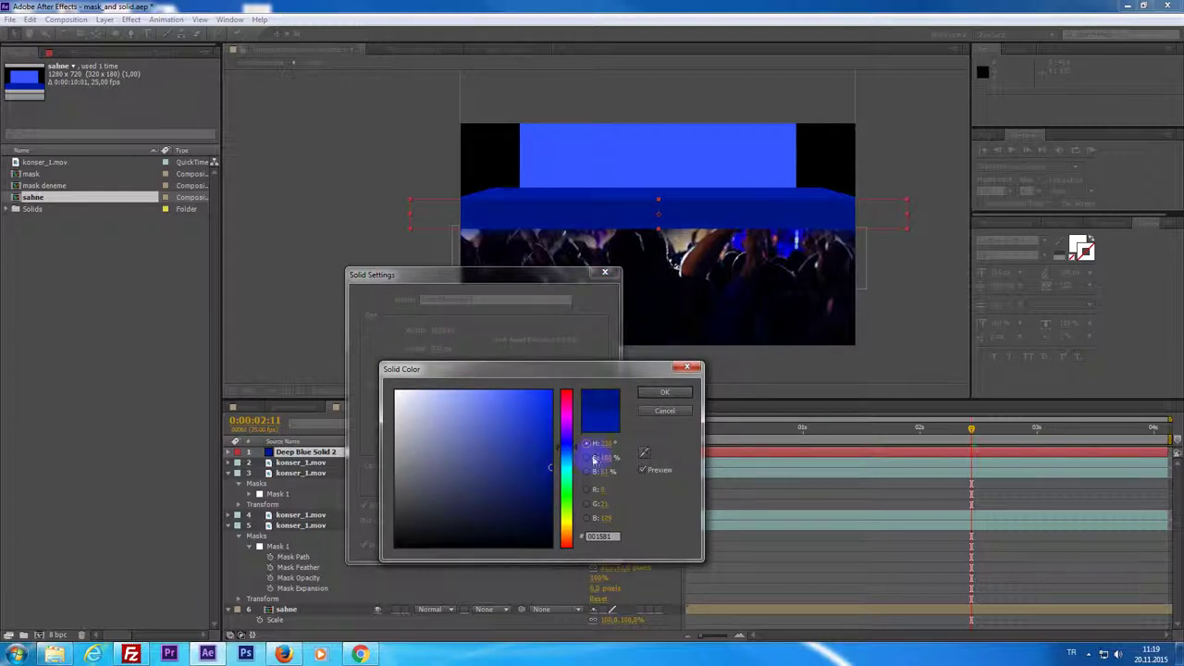
left_click(666, 394)
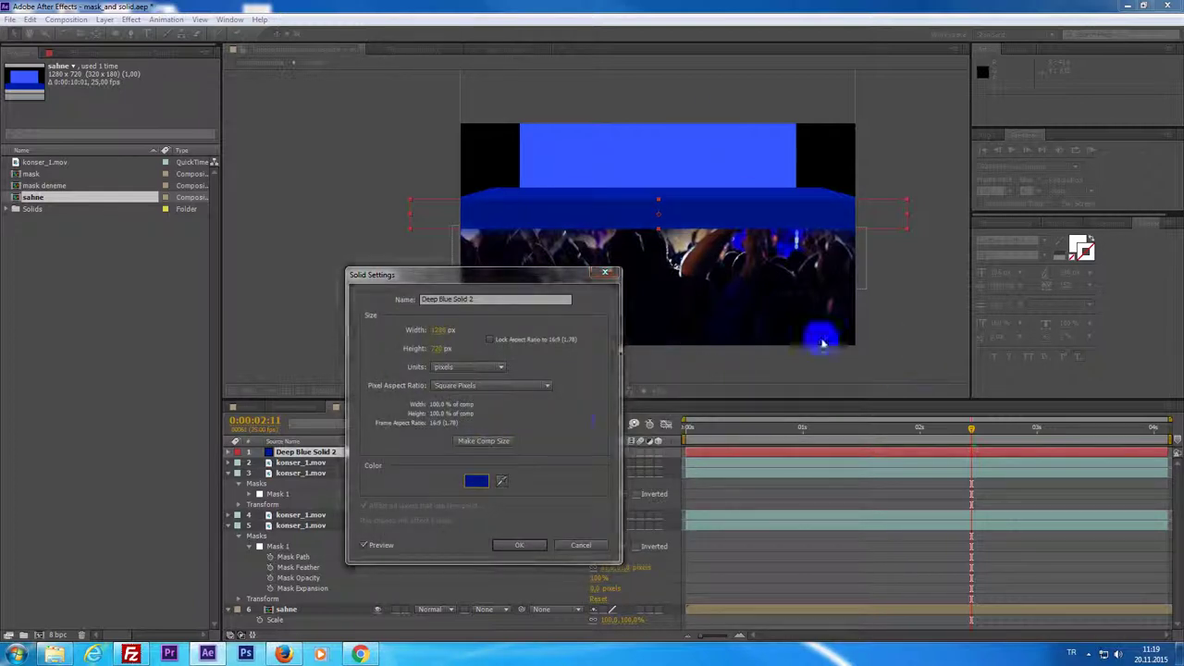
left_click(514, 545)
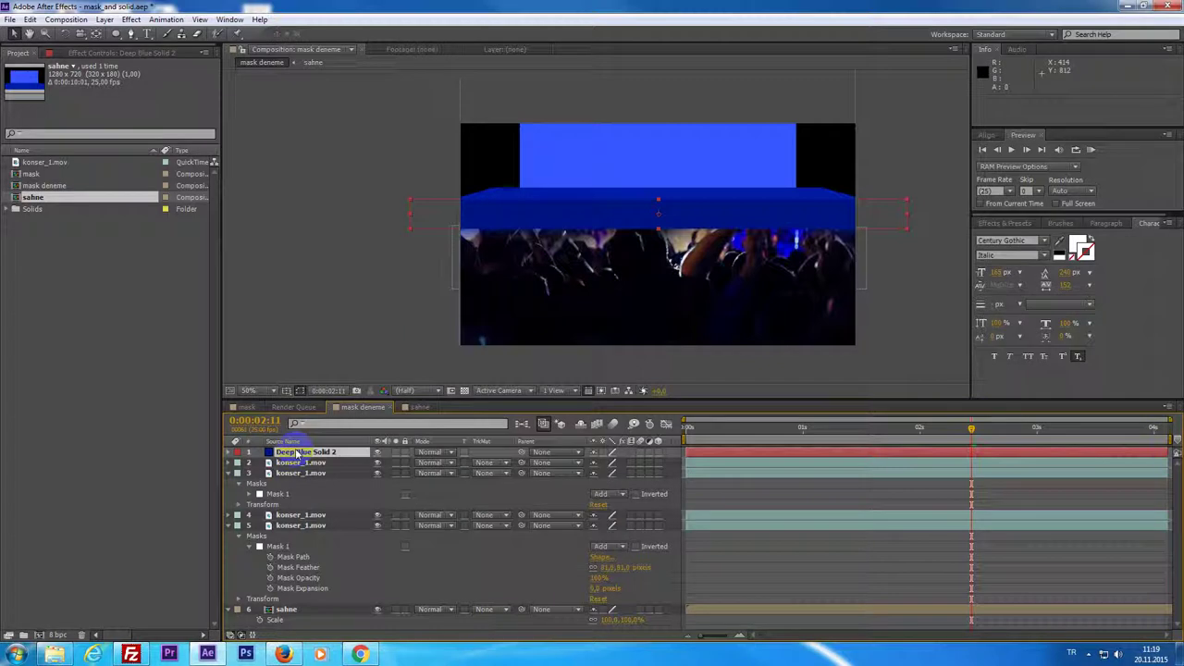
Step: Drag Deep Blue Solid 2 down the timeline to sit just above sahne
left_click_drag(308, 596, 308, 601)
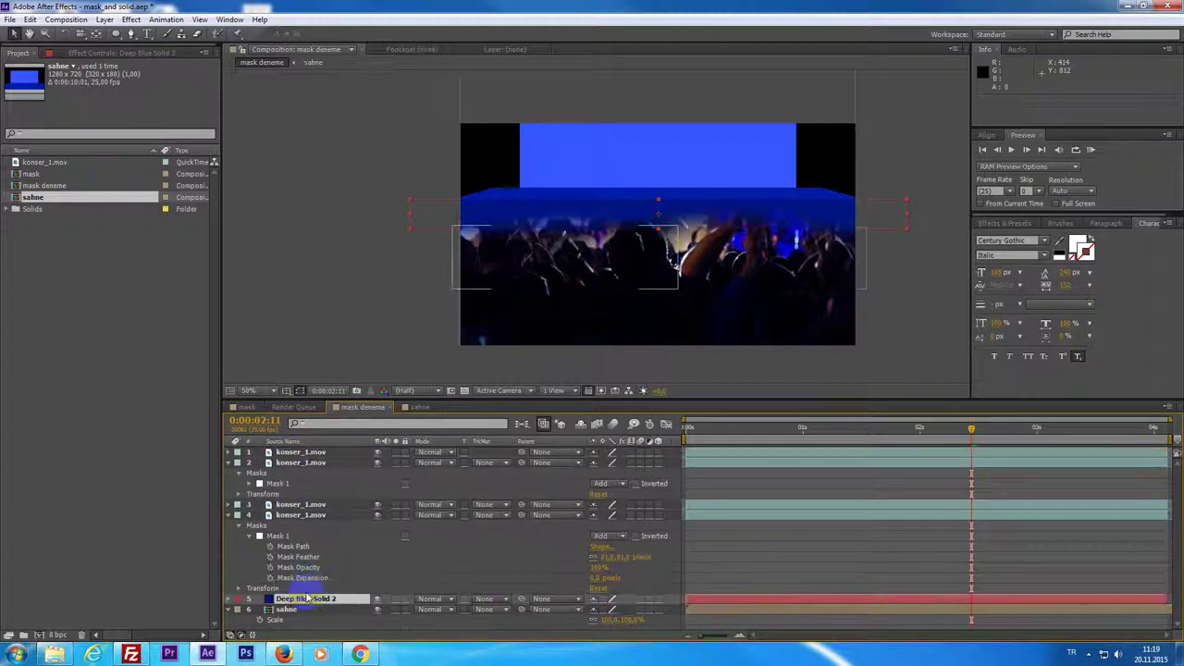
scroll(706, 199, "up", 3)
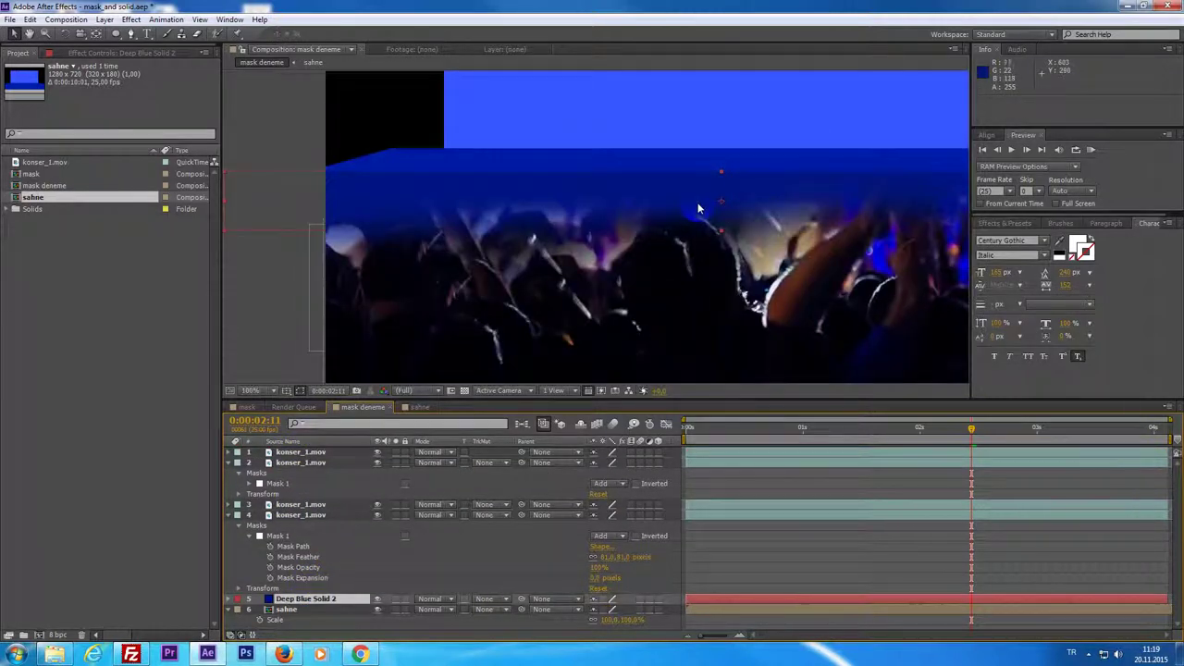
scroll(706, 203, "down", 3)
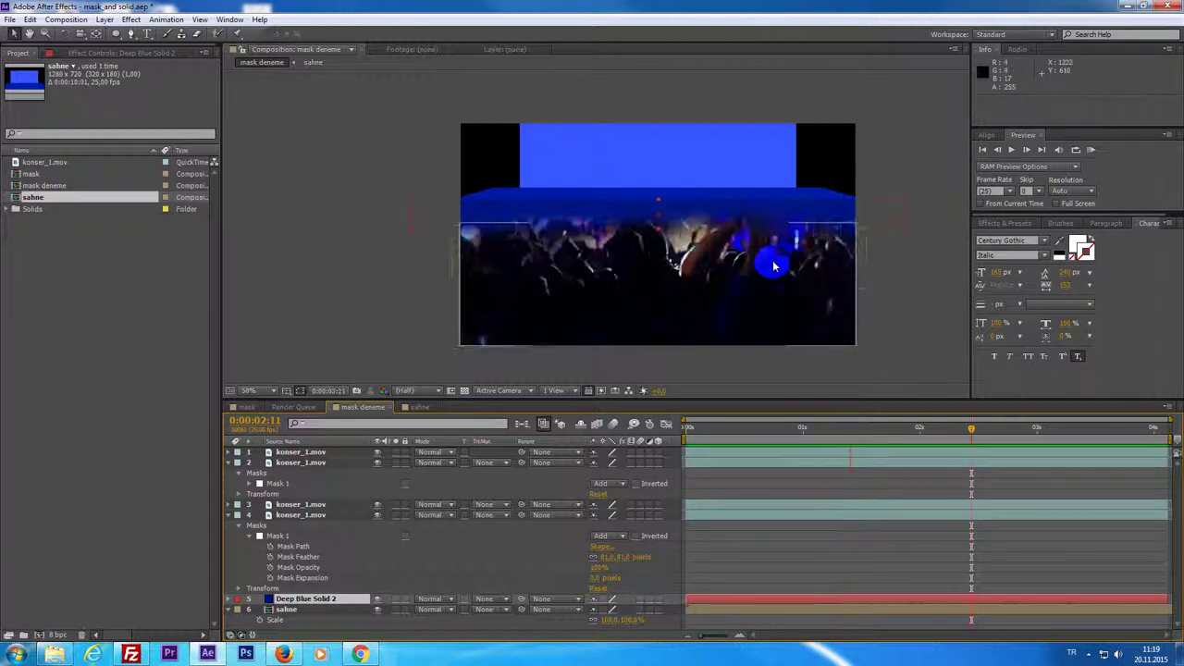
scroll(754, 232, "down", 1)
scroll(750, 229, "up", 1)
scroll(742, 222, "up", 2)
scroll(739, 221, "down", 2)
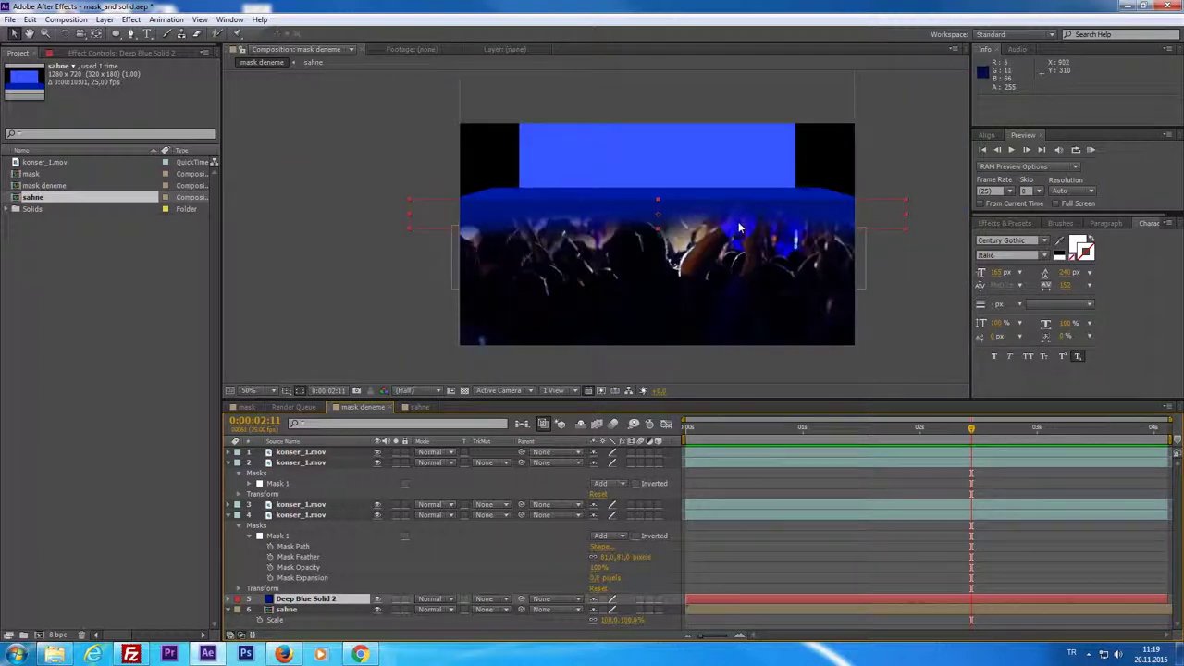
Step: Run a RAM preview of the composite and pan the view down slightly
key("KP_0")
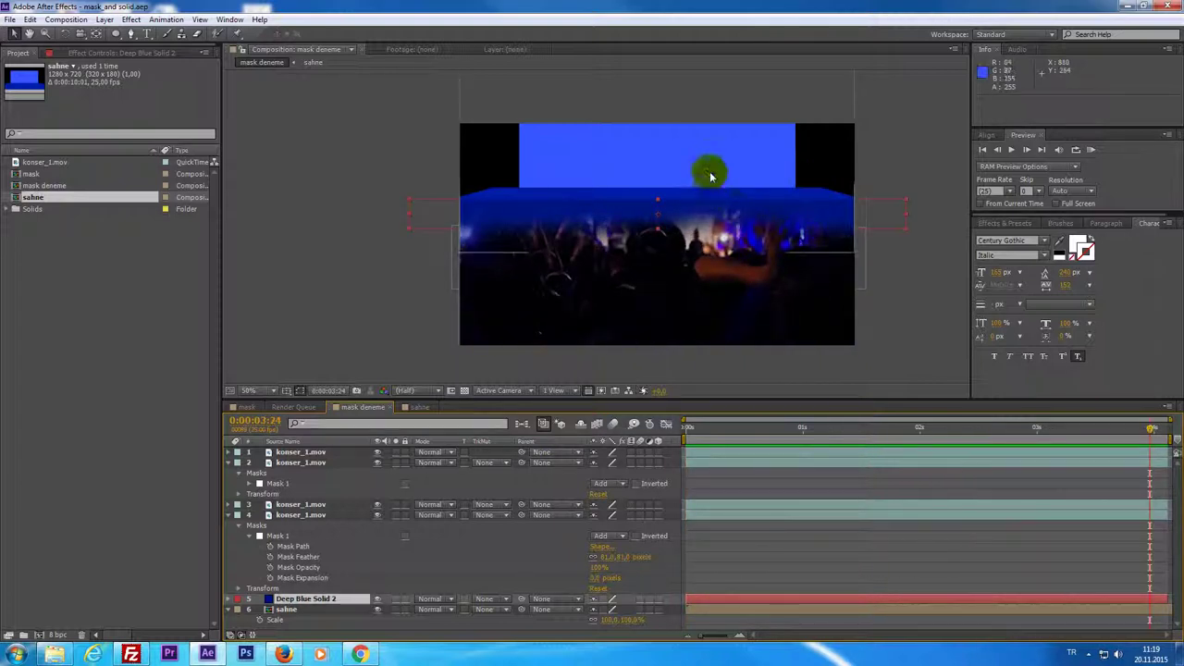
left_click_drag(711, 176, 719, 231)
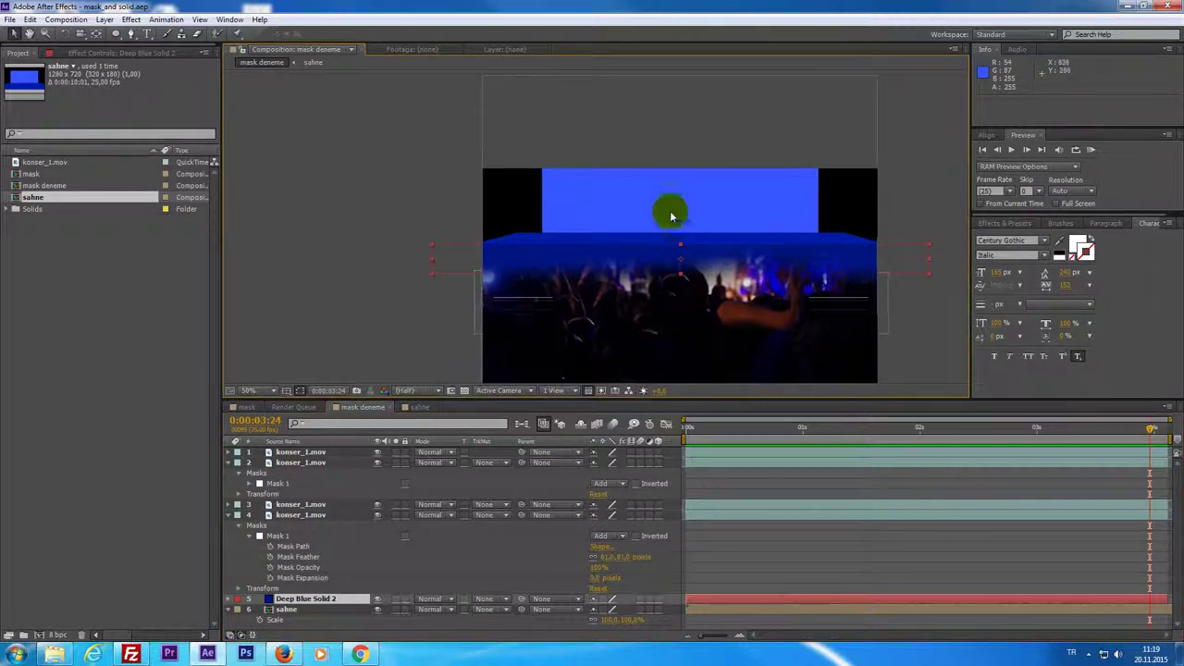
left_click(740, 370)
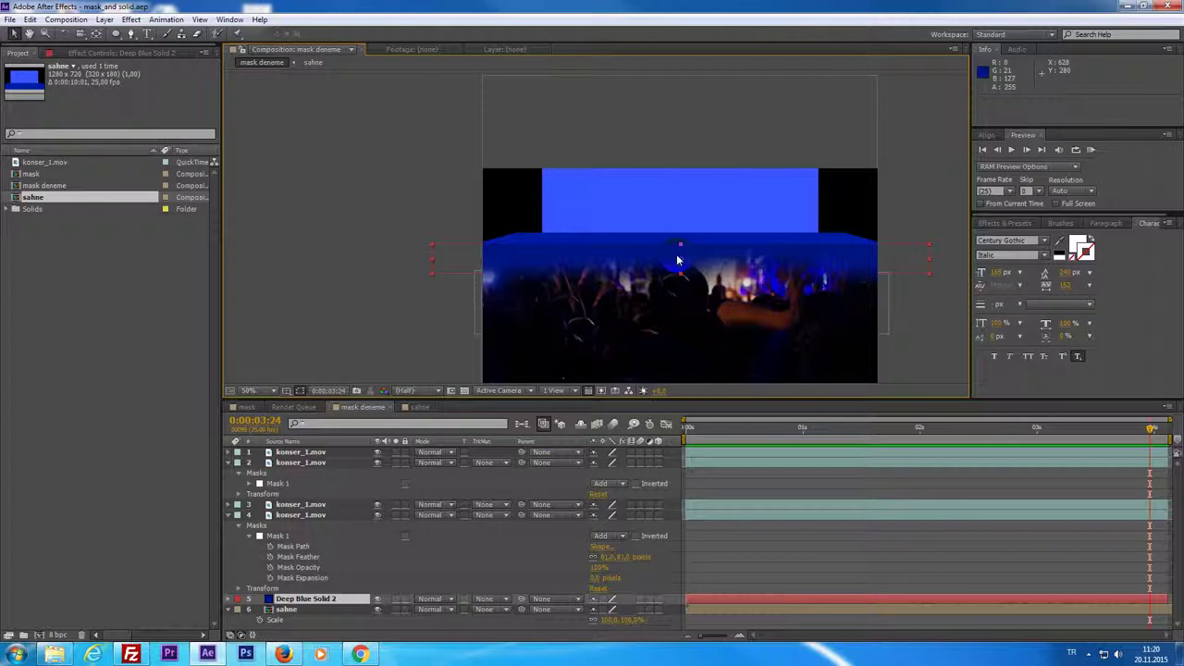
Step: Collapse the mask and transform properties of layers 2 and 4
left_click(676, 195)
left_click(612, 204)
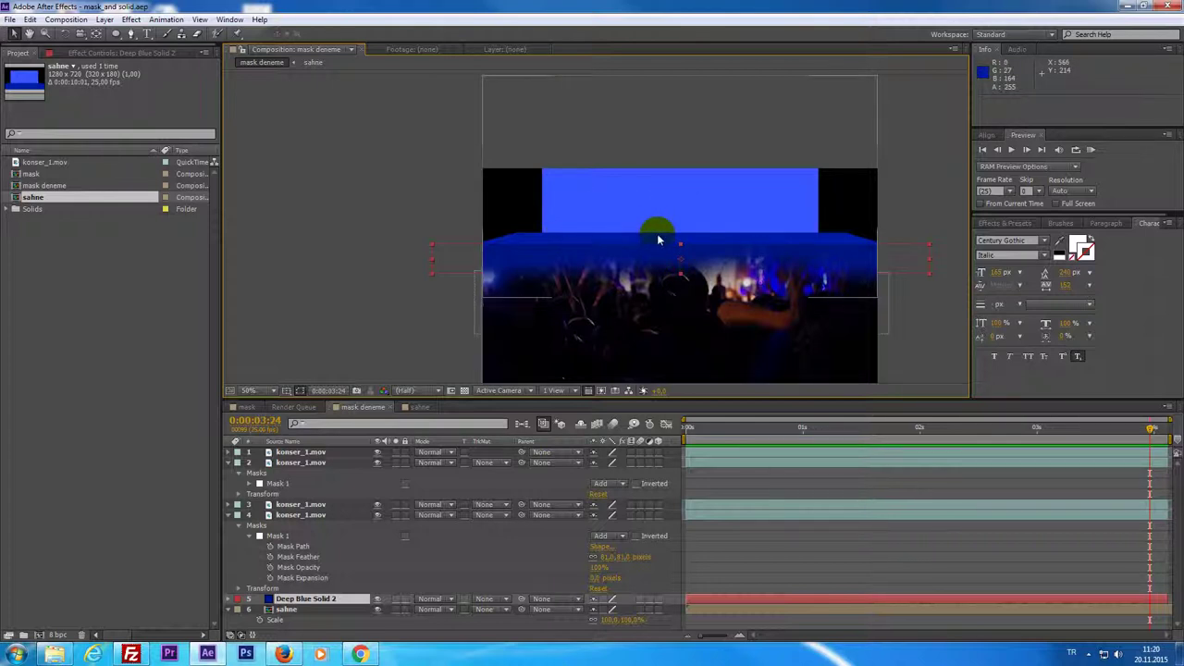
left_click(745, 431)
left_click(233, 430)
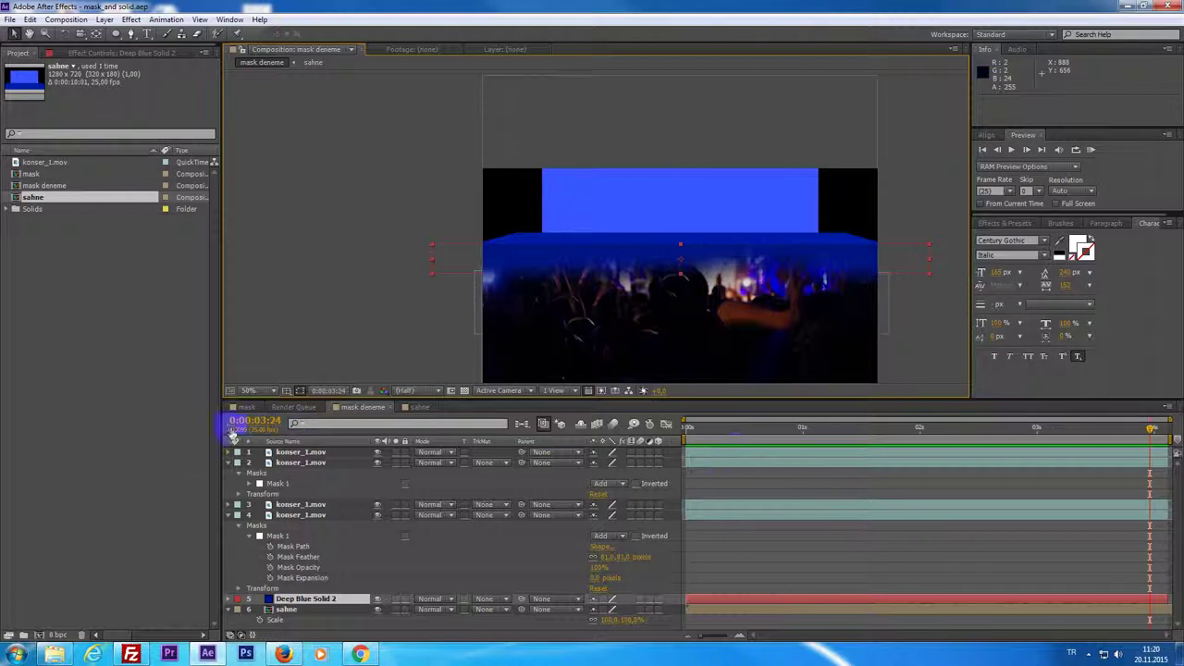
left_click(238, 462)
left_click(238, 483)
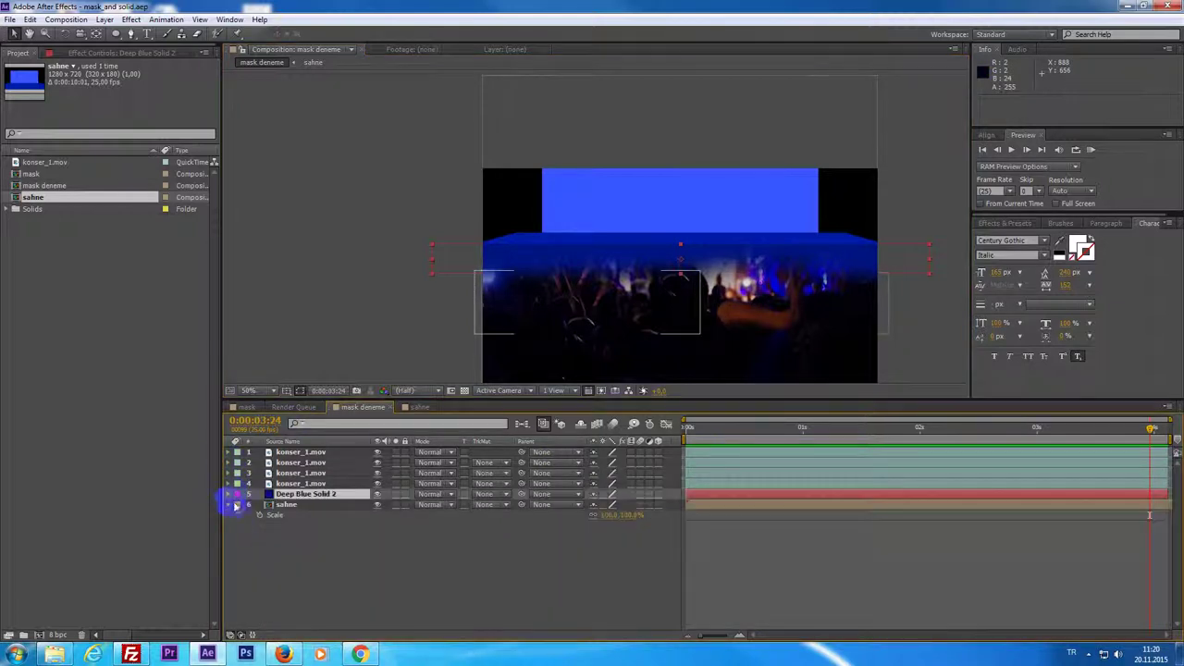
Step: Nudge the sahne stage layer down 10 px
left_click(687, 464)
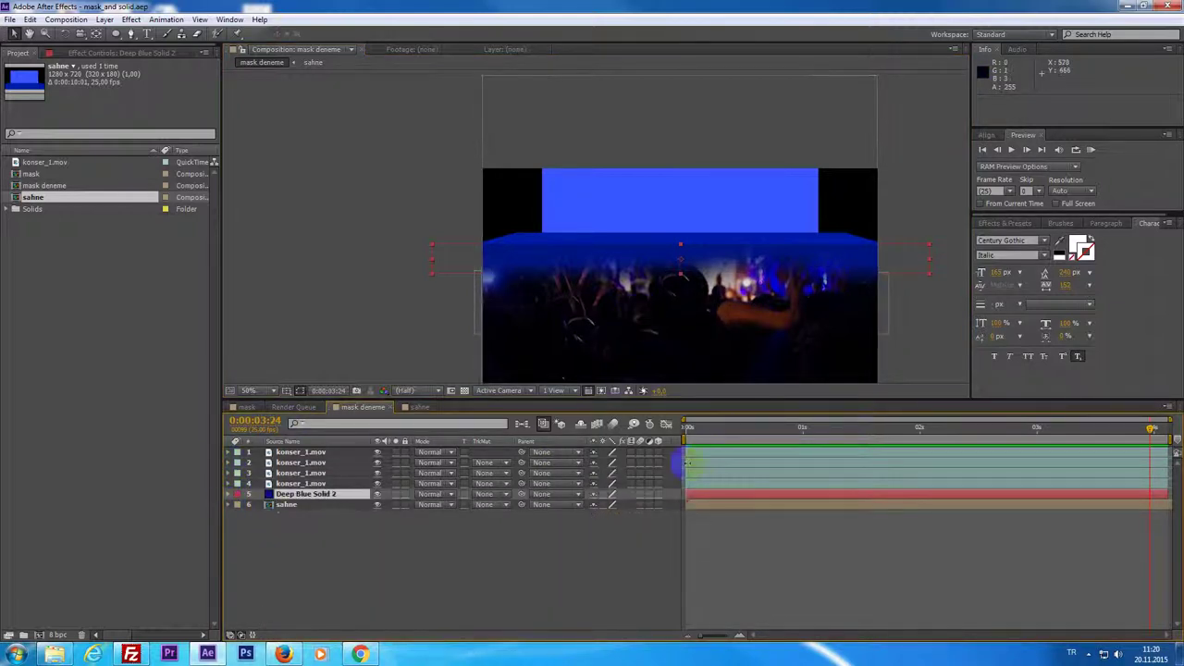
left_click(711, 505)
left_click_drag(717, 500, 726, 505)
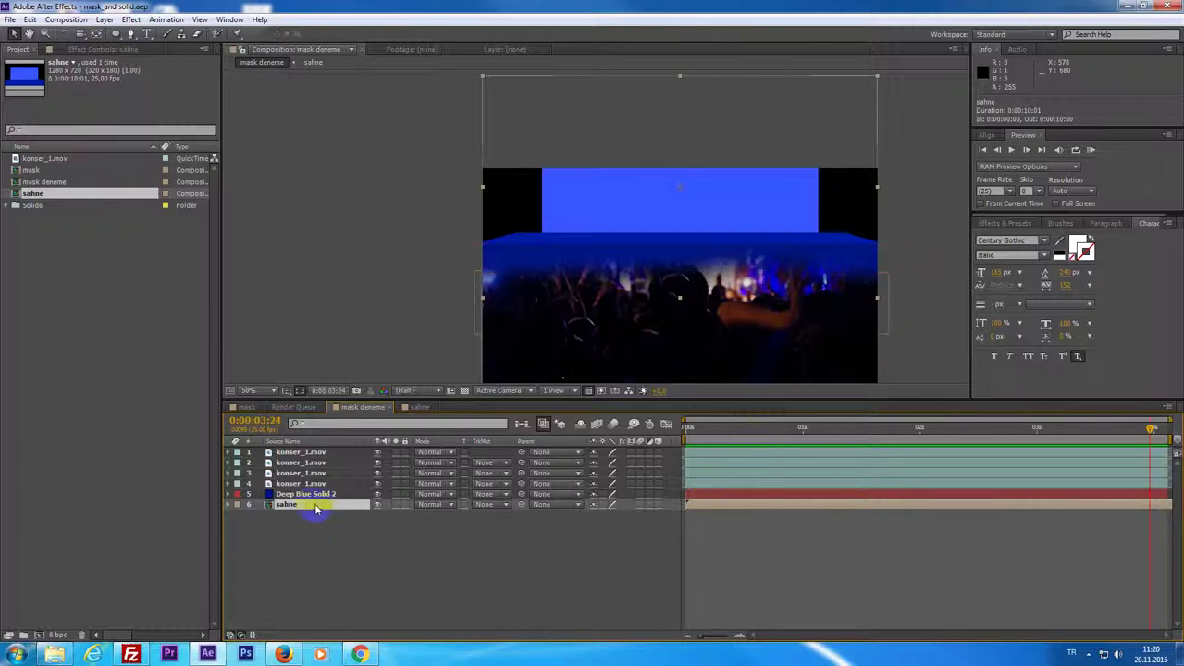
key("shift+Down")
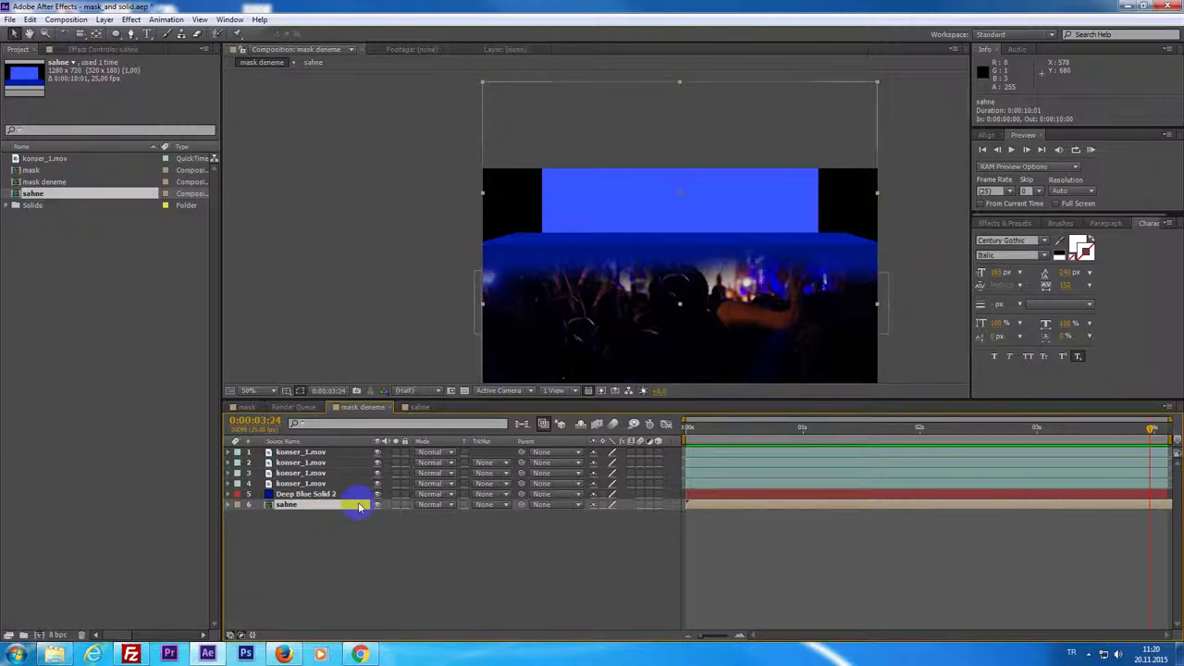
key("Return")
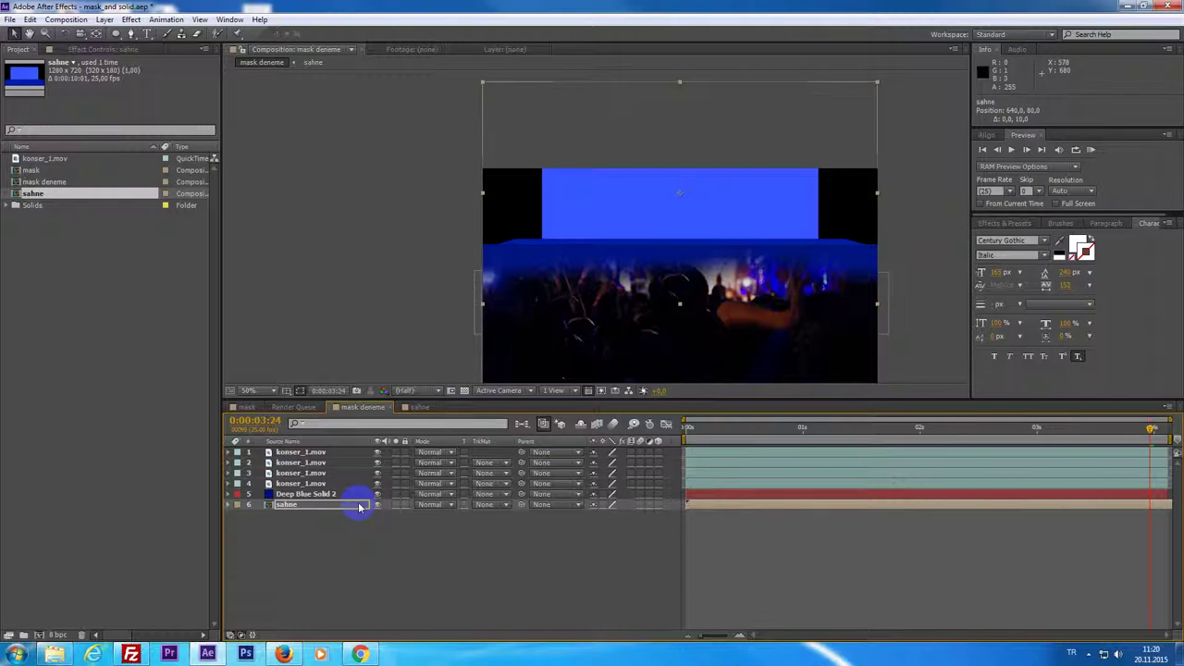
left_click(722, 498)
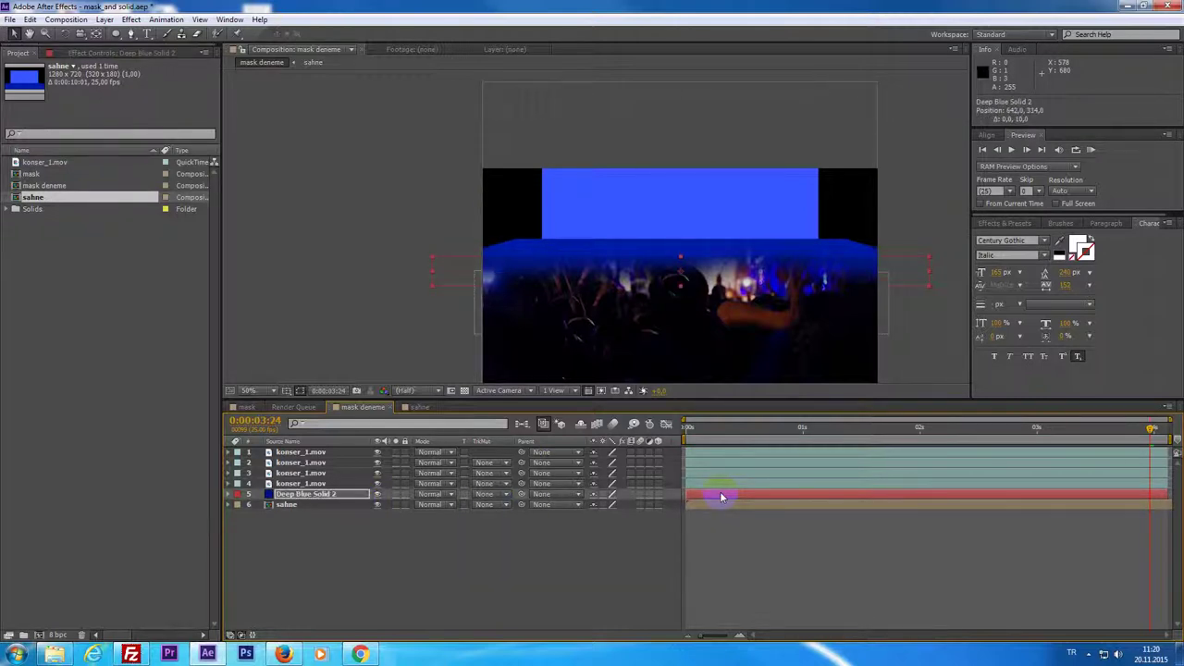
Step: Select all four konser_1.mov crowd layers, then deselect everything
left_click(301, 462)
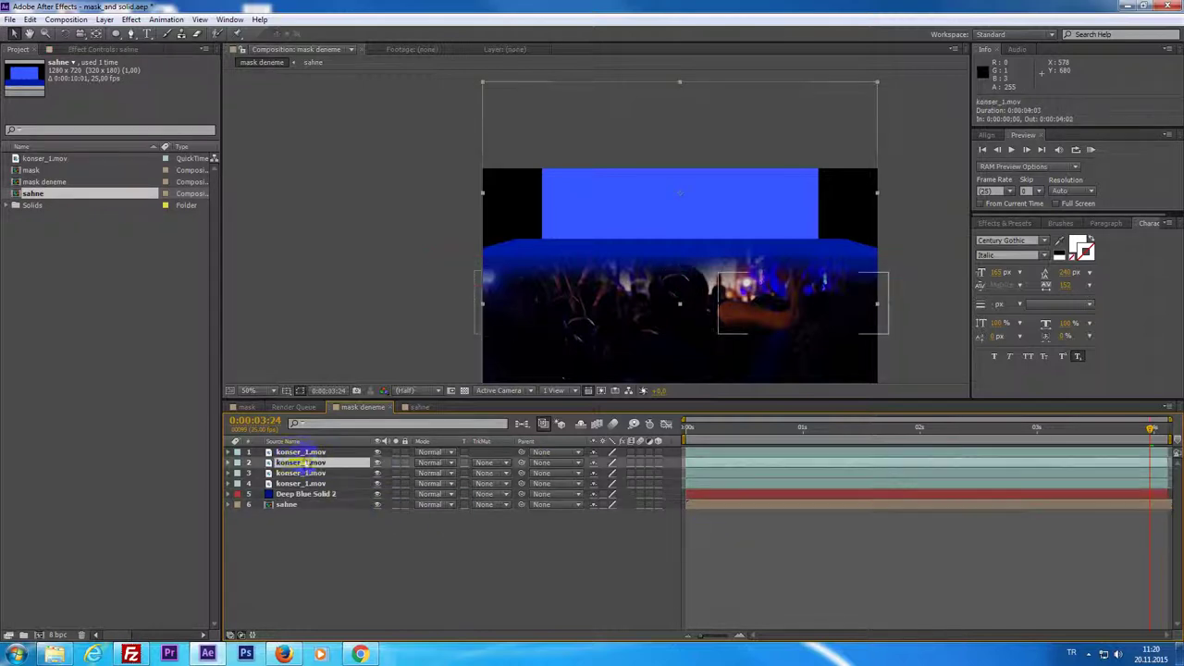
left_click(300, 473, "ctrl")
left_click(298, 485, "ctrl")
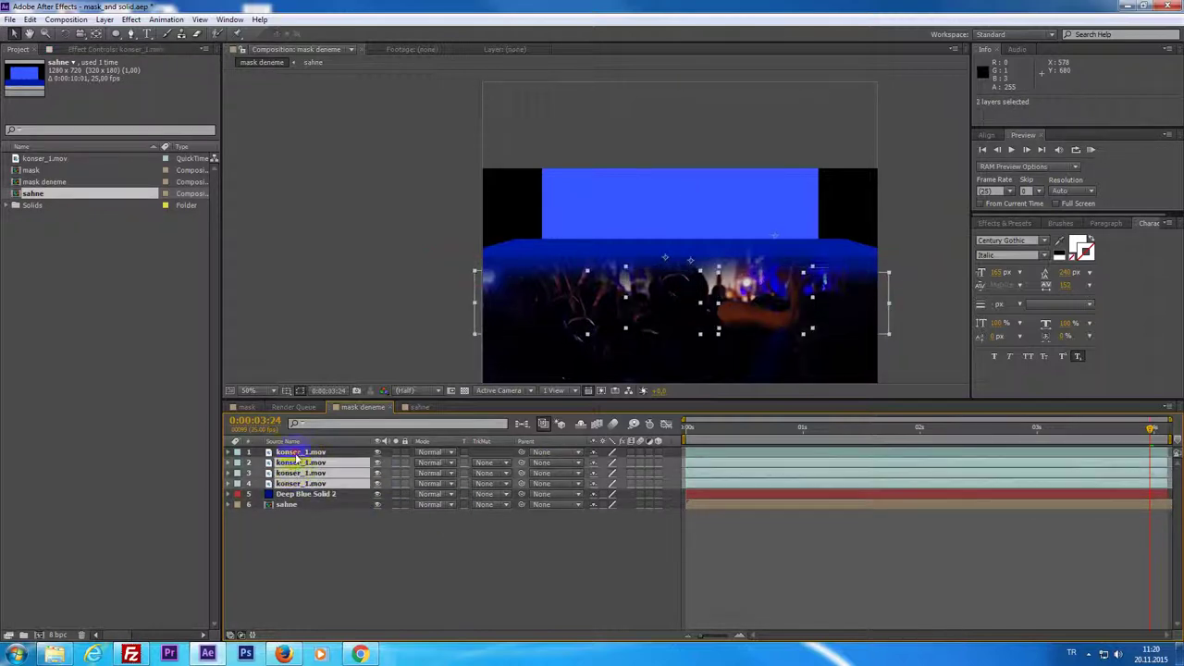
left_click(301, 451, "ctrl")
left_click(740, 560)
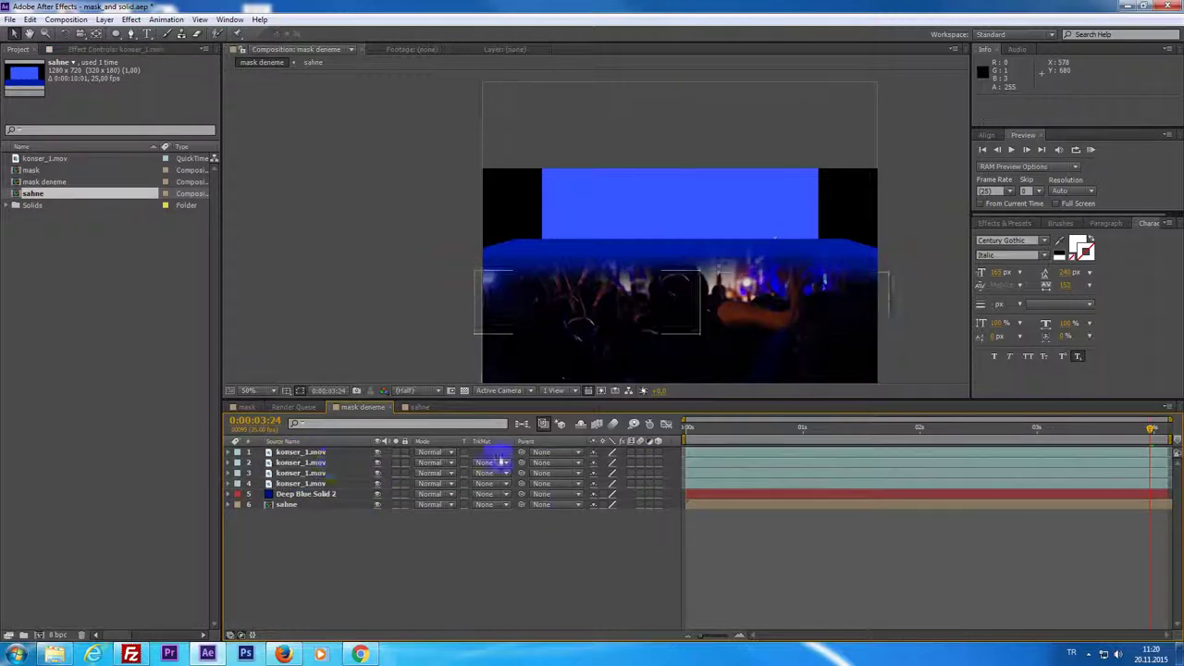
left_click(306, 451)
left_click(306, 462, "ctrl")
left_click(305, 473, "ctrl")
left_click(306, 484, "ctrl")
left_click(751, 557)
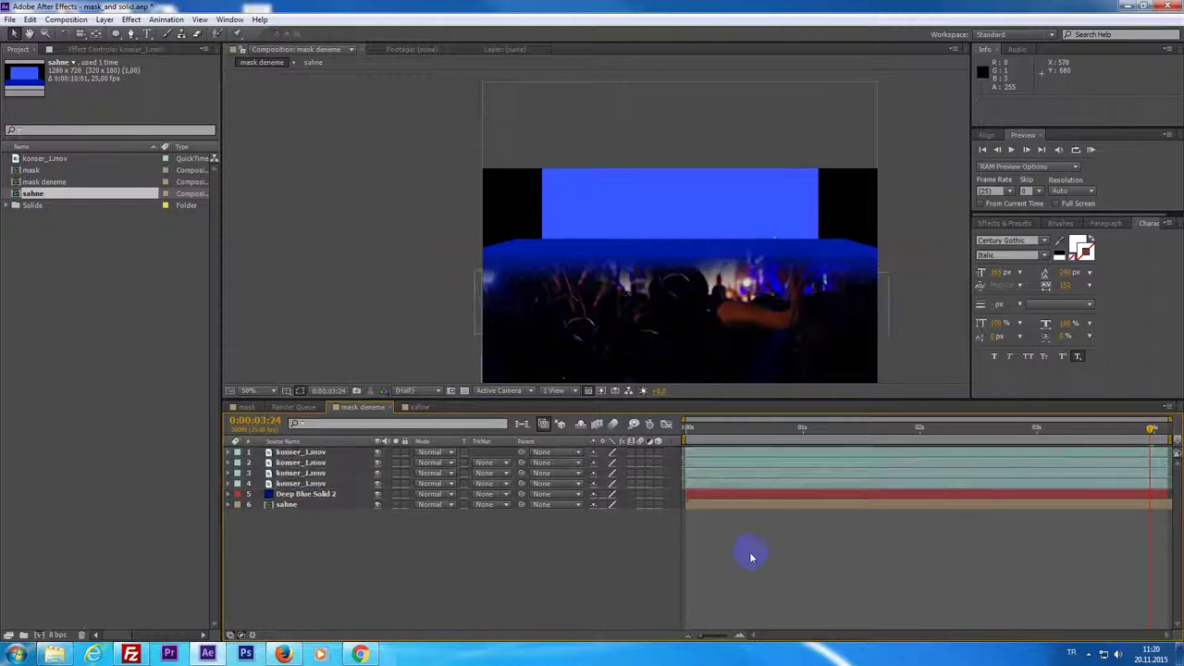
Step: Add a Null Object and parent the four konser_1.mov crowd layers to Null 1
right_click(730, 537)
mouse_move(783, 398)
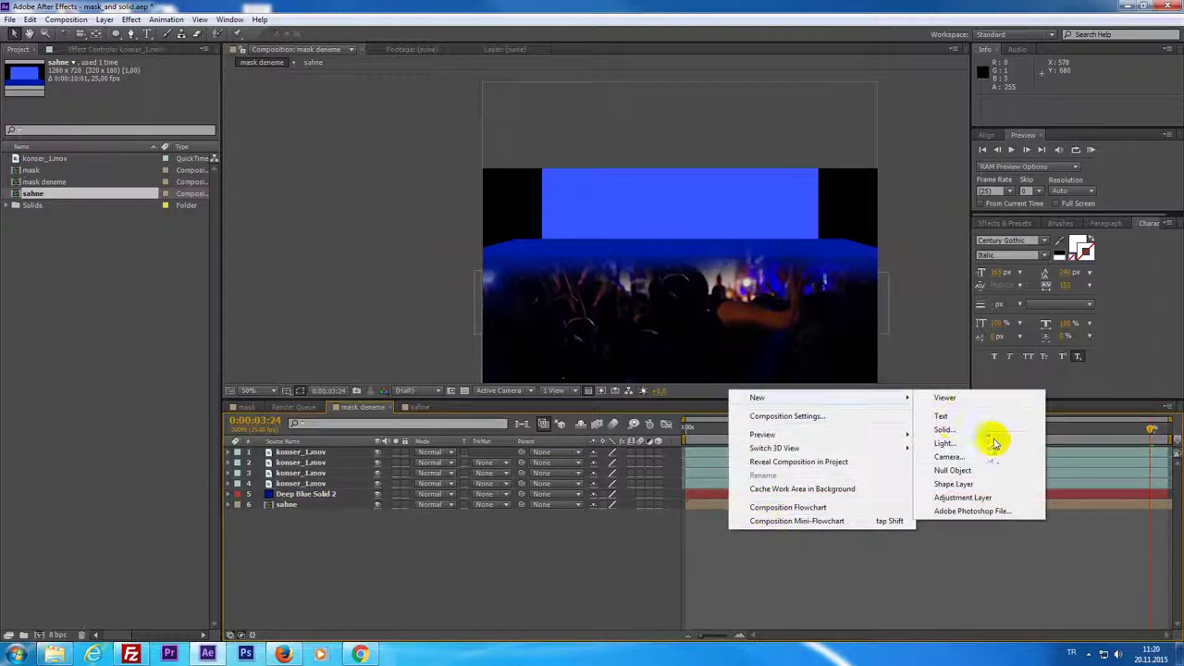
left_click(953, 470)
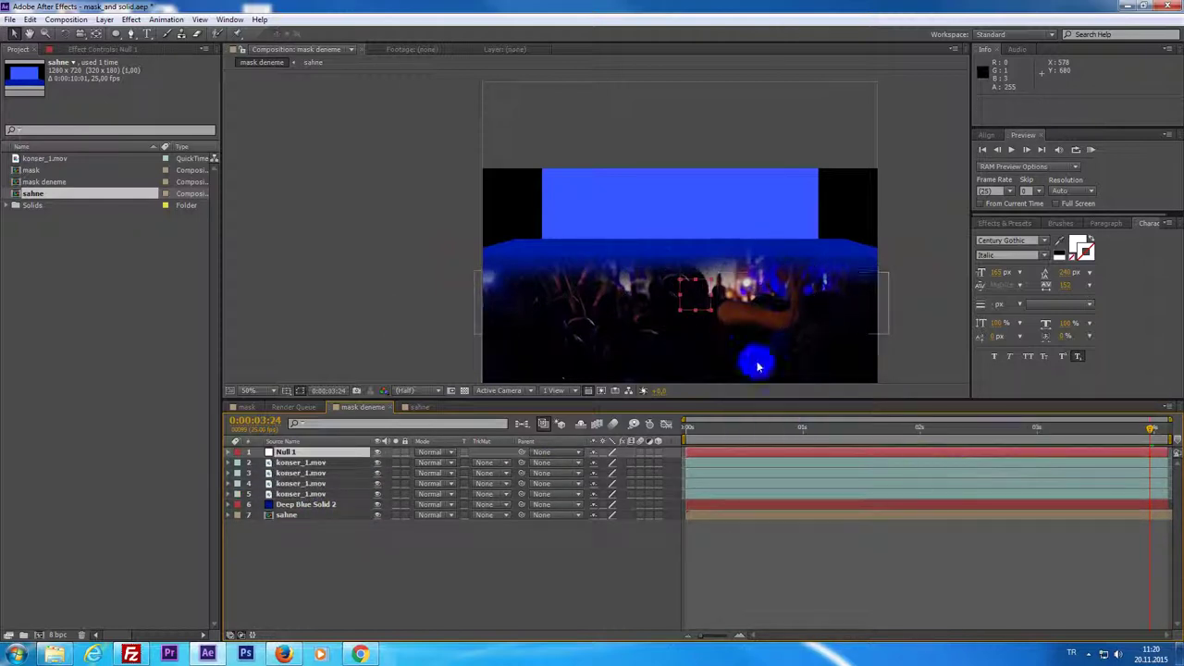
left_click(733, 468)
left_click(716, 491, "shift")
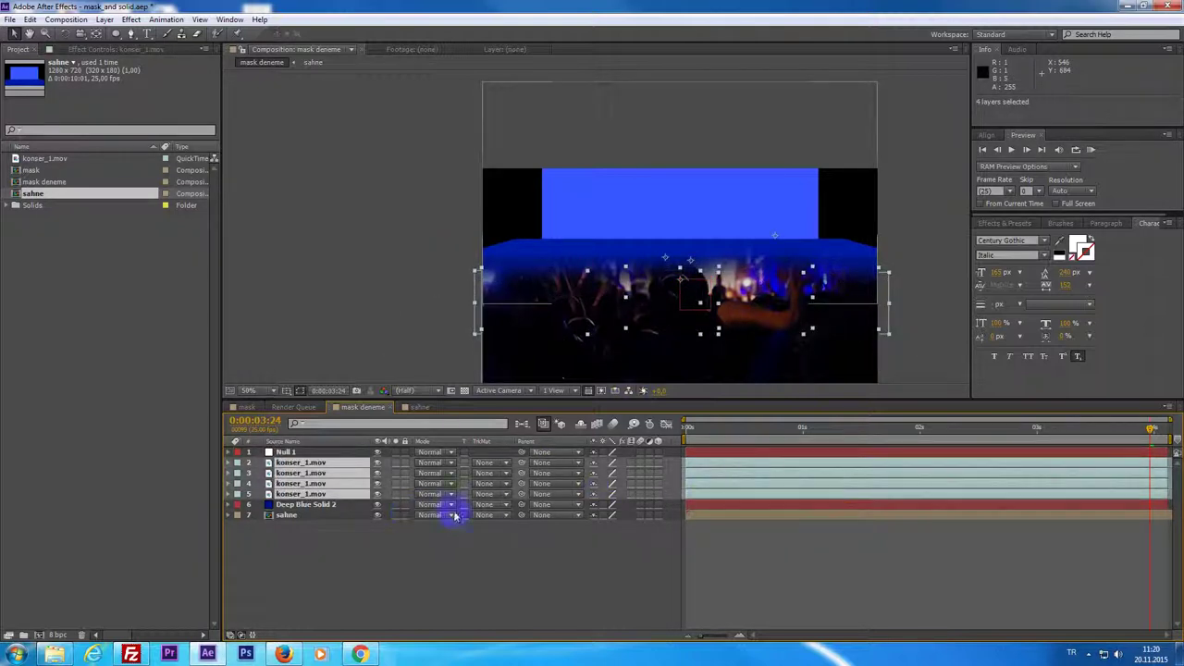
left_click_drag(521, 496, 294, 453)
Step: Rename the null to 'seyirciler hepsi' and drag it lower with its crowd layers
left_click(284, 455)
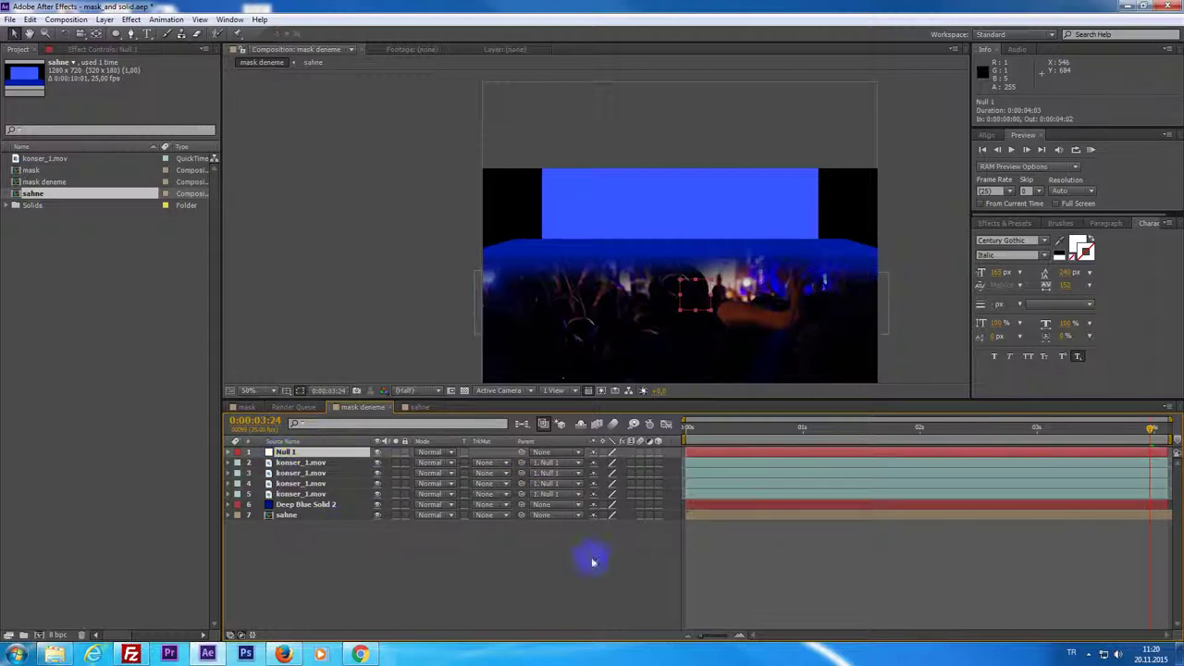
mouse_move(693, 299)
left_mouse_down()
mouse_move(661, 363)
mouse_move(703, 340)
left_mouse_up()
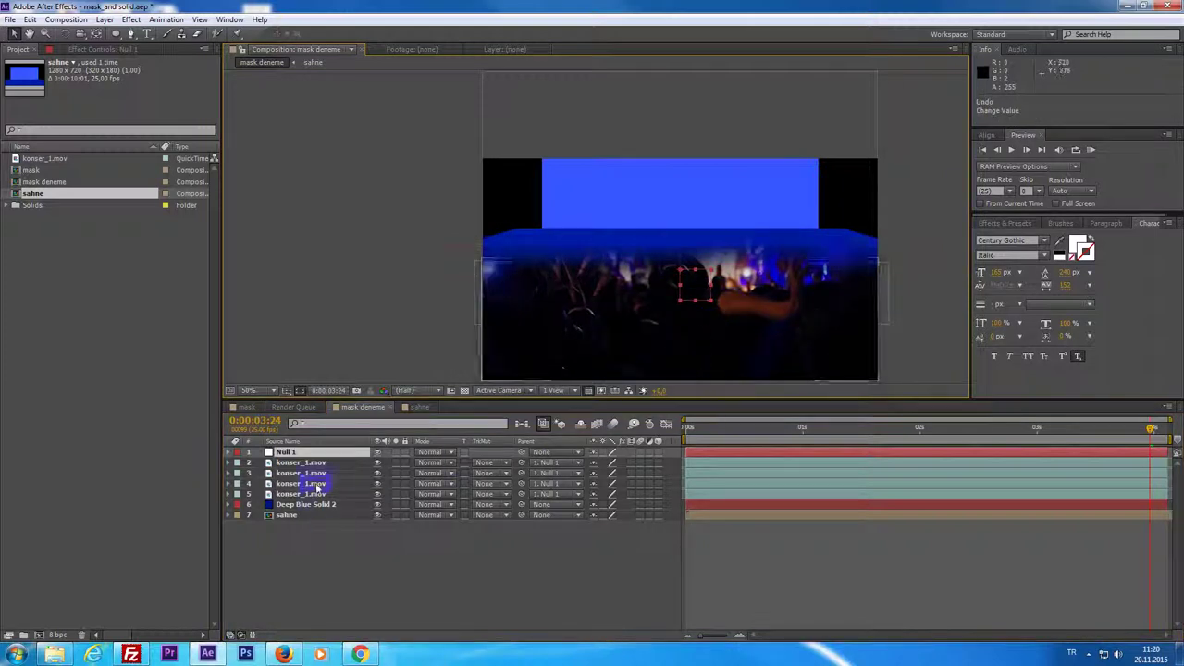
left_click(373, 491)
key("Return")
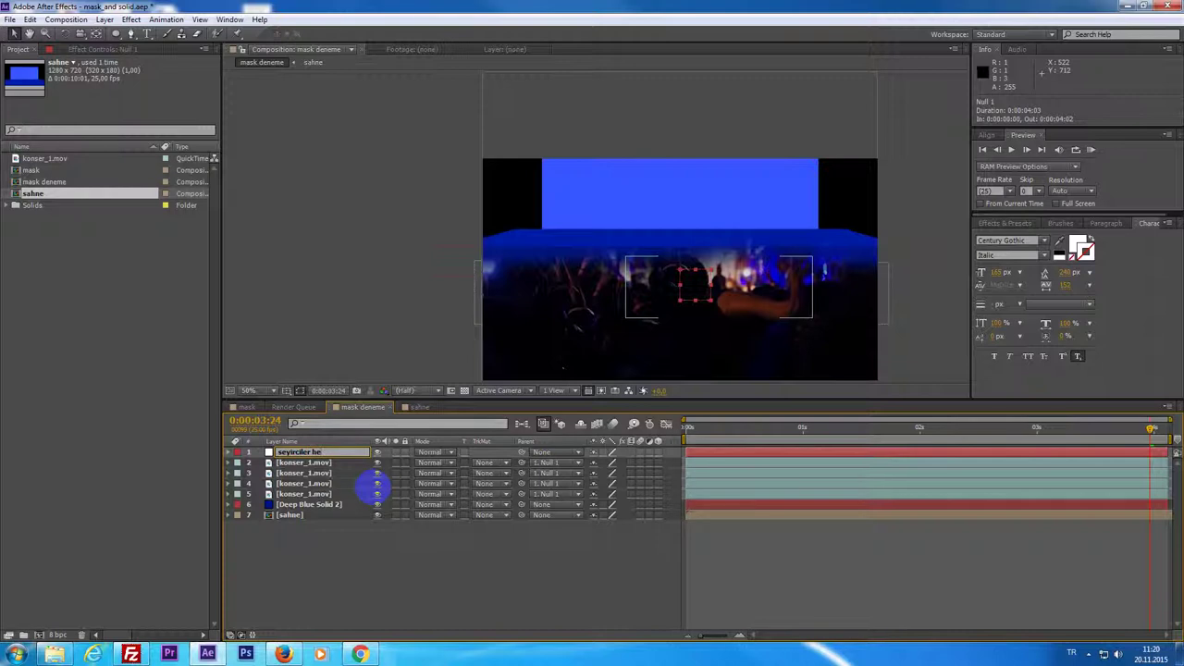
type("psi")
key("Return")
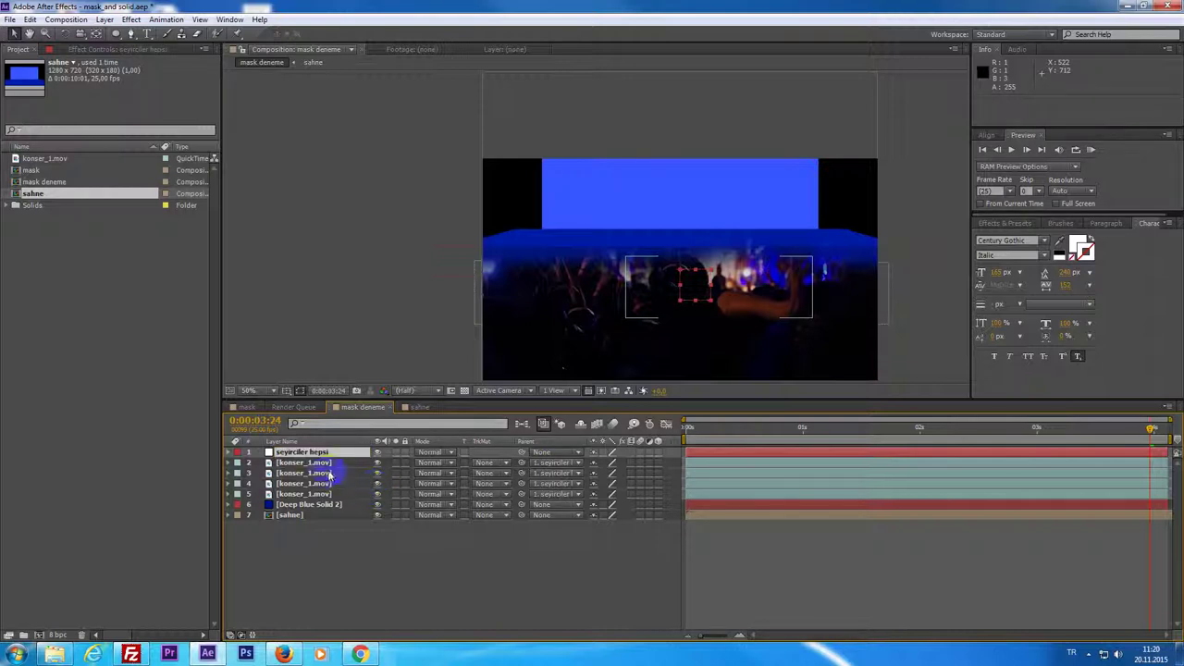
left_click_drag(685, 287, 706, 335)
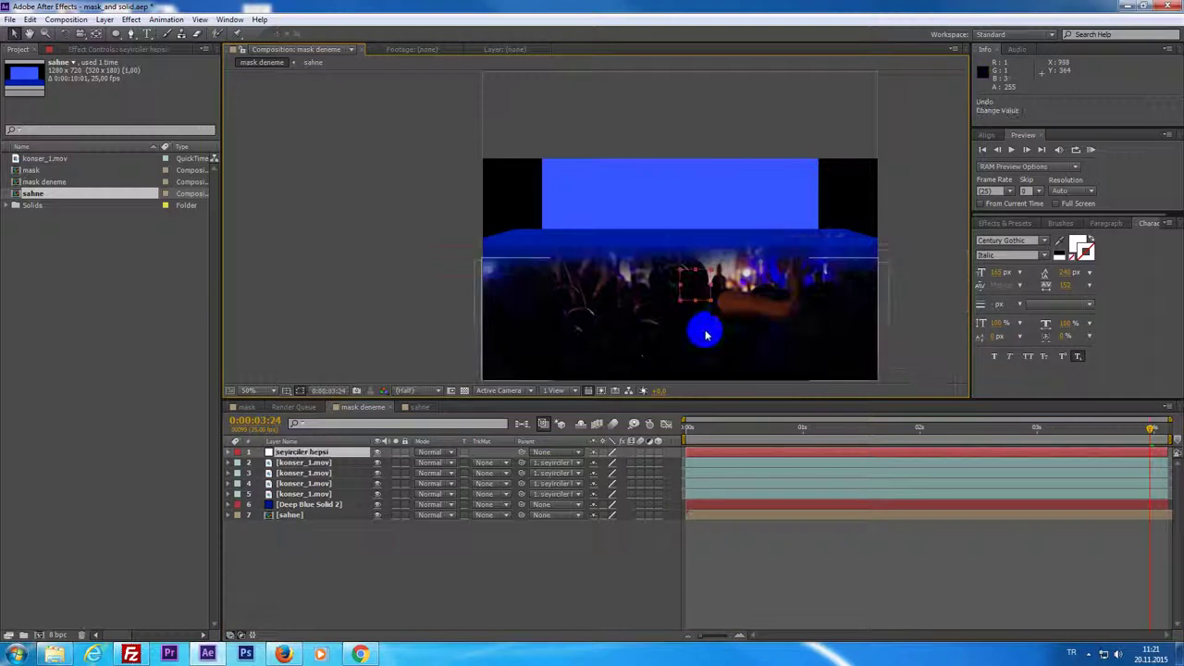
left_click(261, 473)
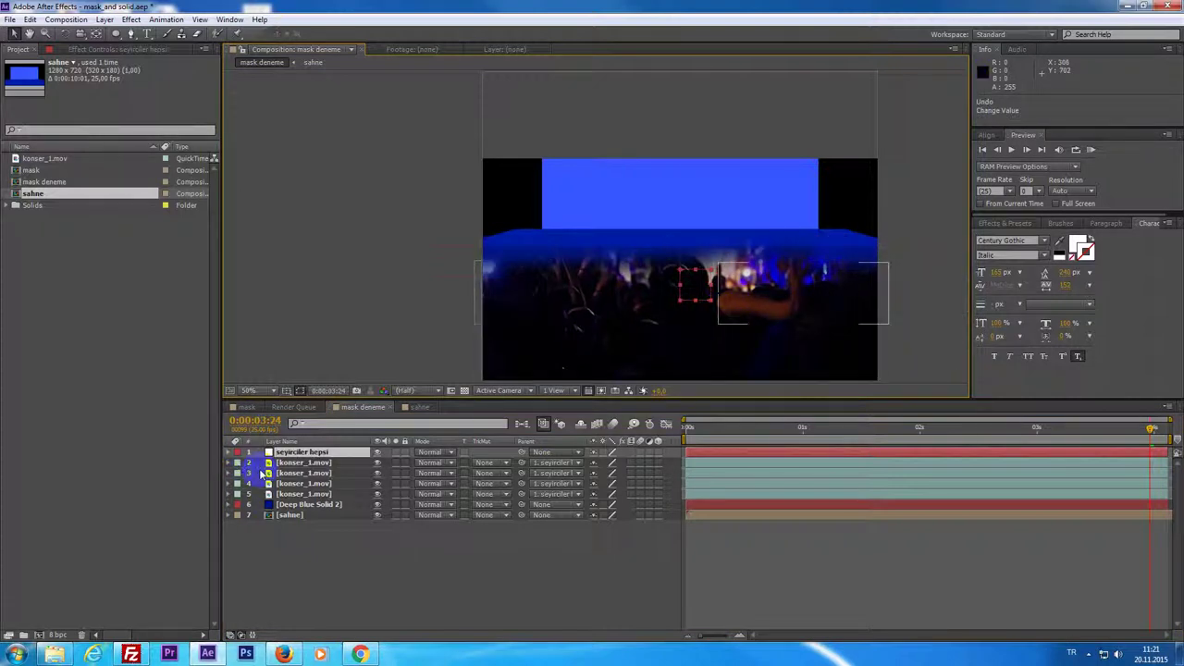
Step: Raise the seyirciler hepsi null's Position Y to about 450
left_click(259, 452)
key("p")
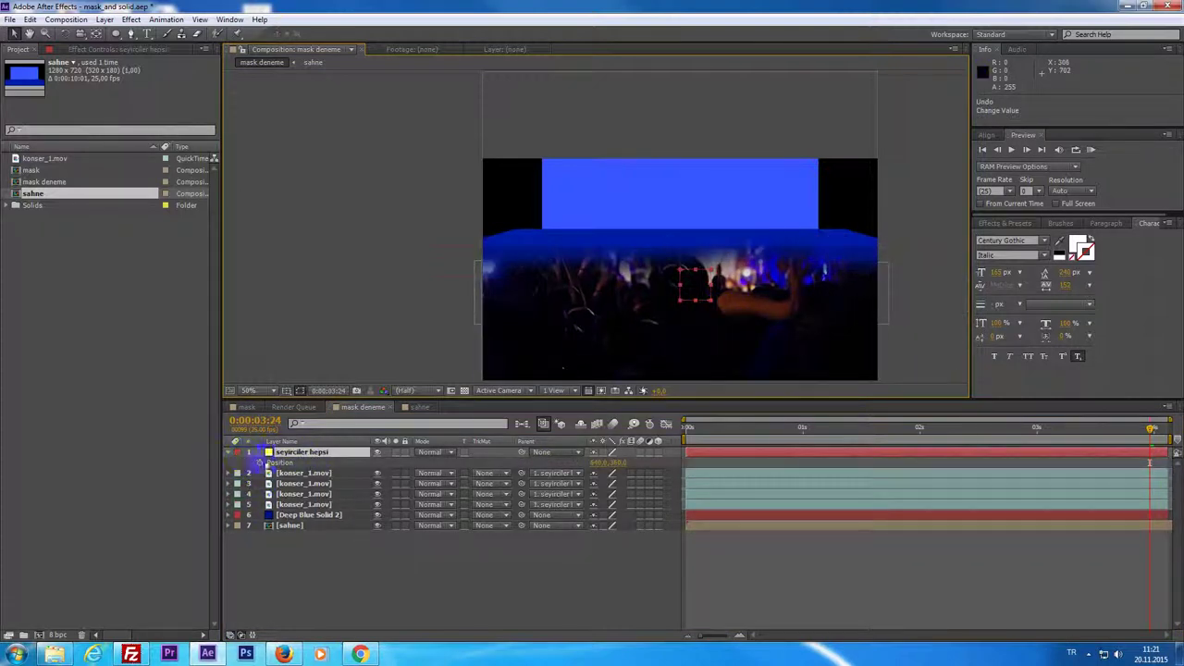
left_click_drag(620, 468, 640, 468)
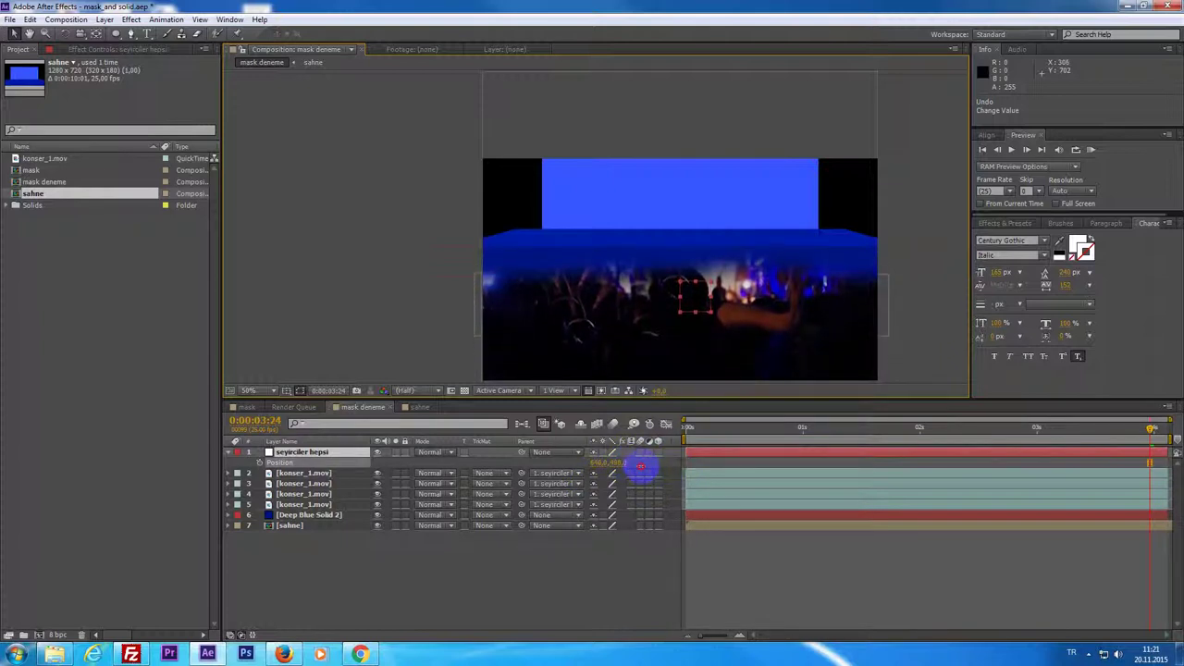
Step: Nudge Deep Blue Solid 2 and sahne down slightly
left_click(767, 514)
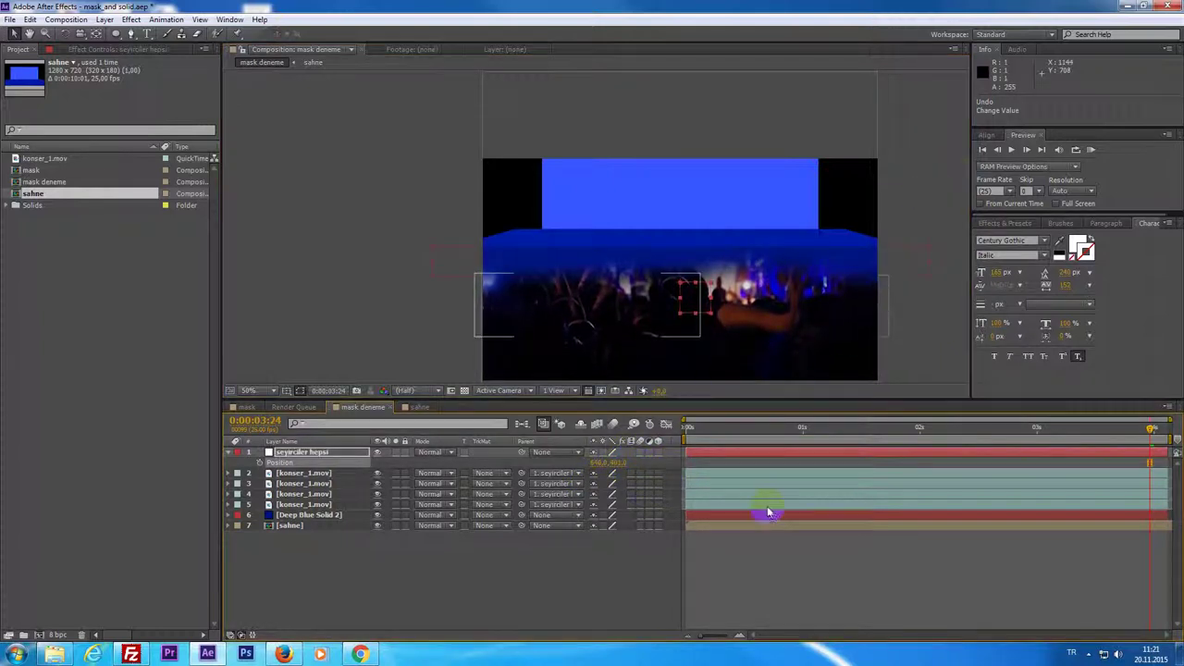
left_click(736, 525, "shift")
key("shift+Down")
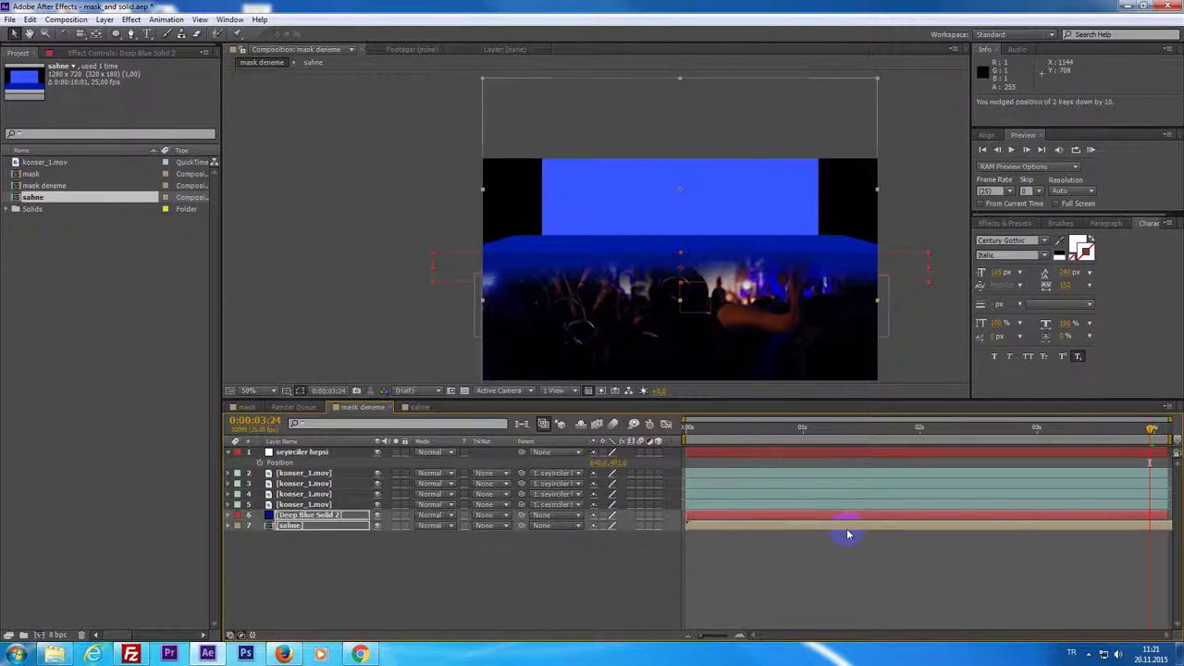
Step: Set the seyirciler hepsi null's Position to 640,424
left_click(711, 454)
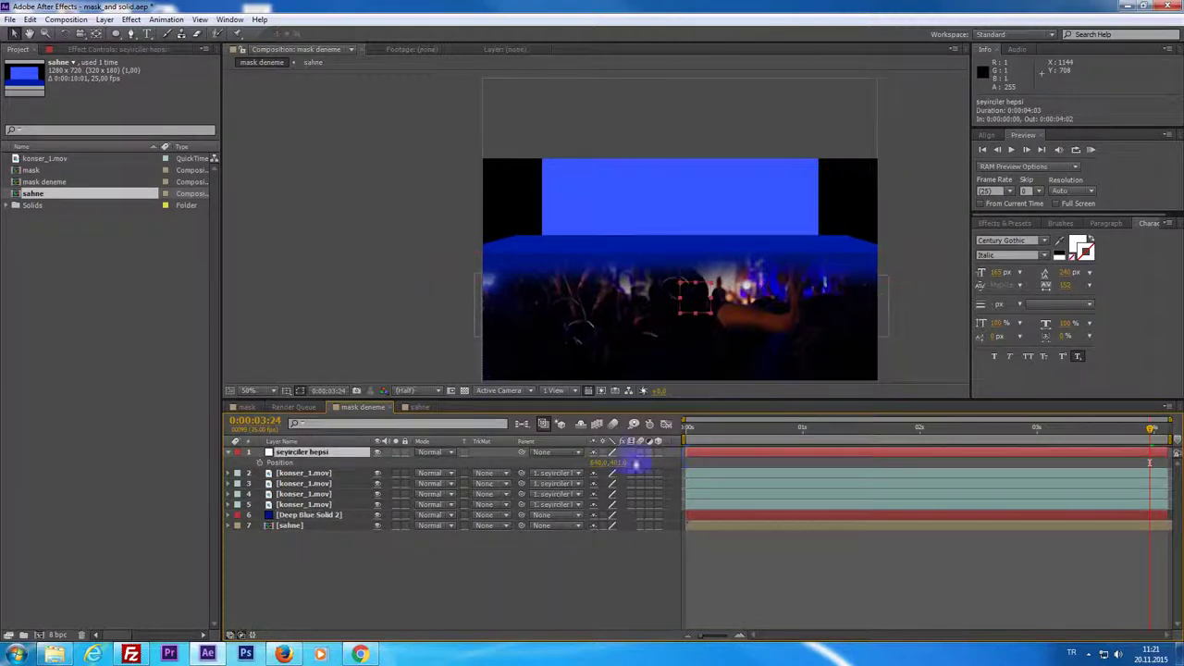
left_click_drag(615, 469, 701, 324)
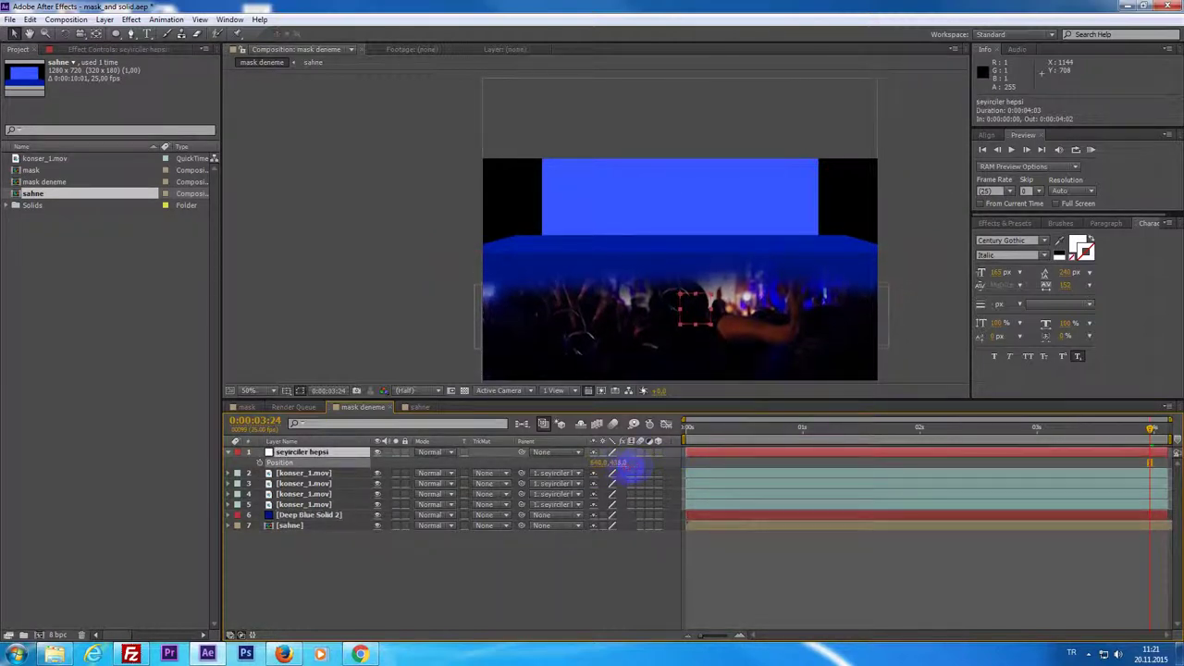
scroll(780, 254, "down", 2)
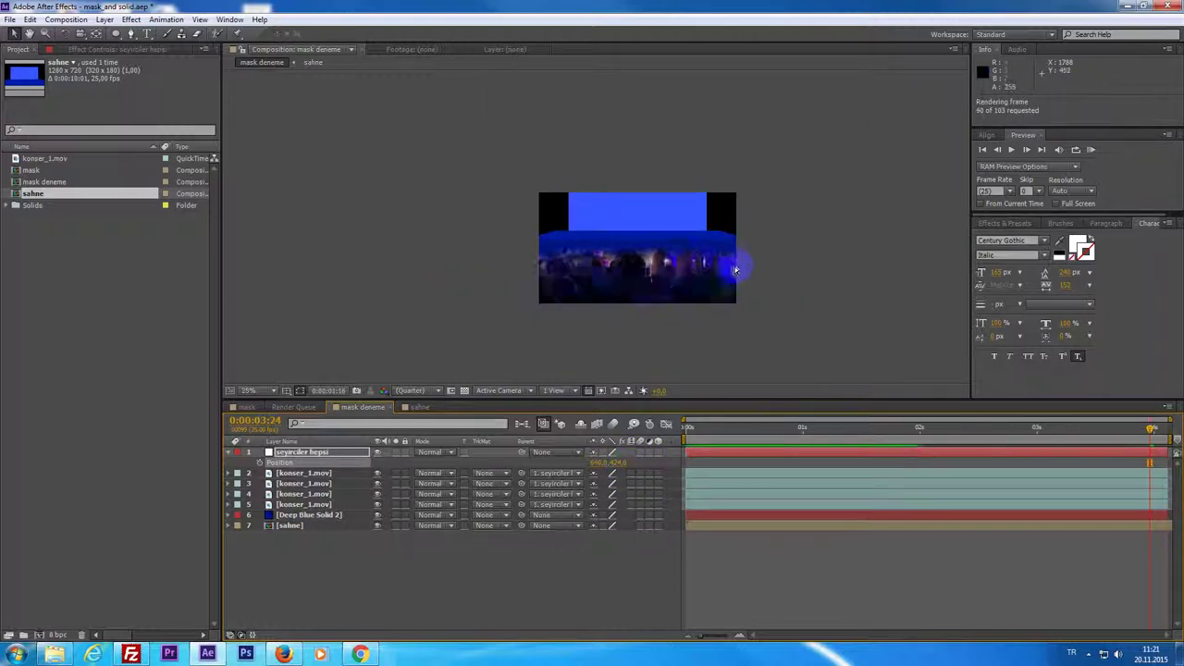
scroll(666, 259, "up", 2)
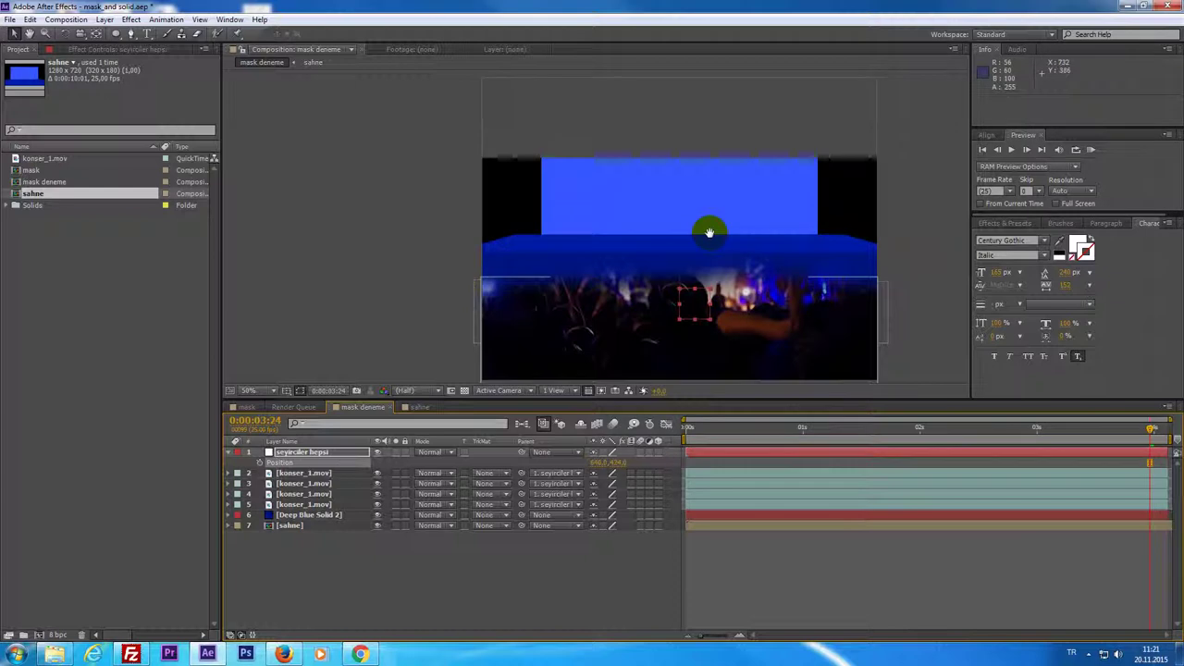
Step: Play a RAM preview of the crowd animation, then return to the start
key("KP_0")
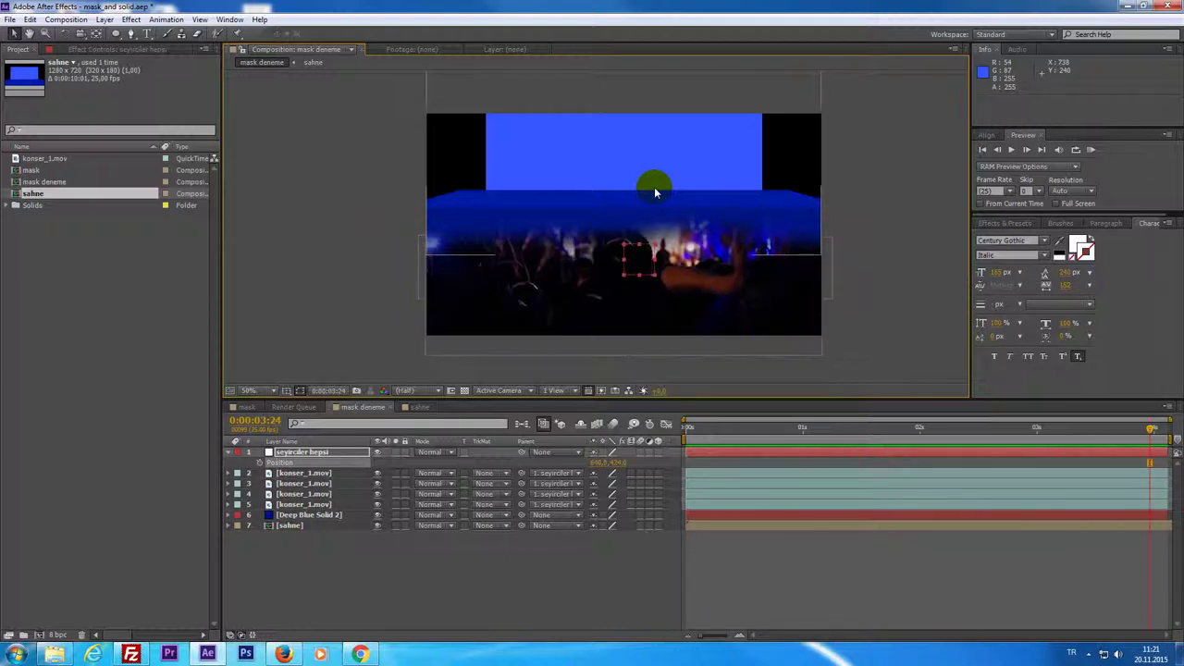
key("space")
key("Home")
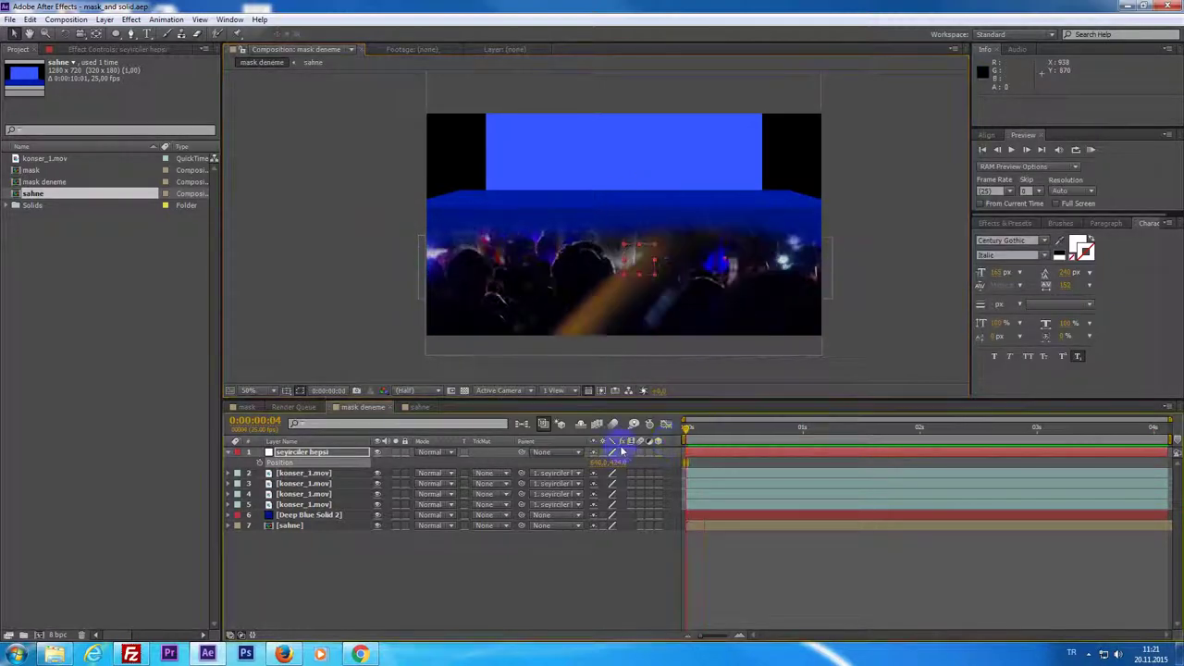
Step: Go to 0:00:00:23, check the crowd masks, and expand seyirciler hepsi's Transform properties
left_click(719, 452)
left_click_drag(686, 428, 793, 428)
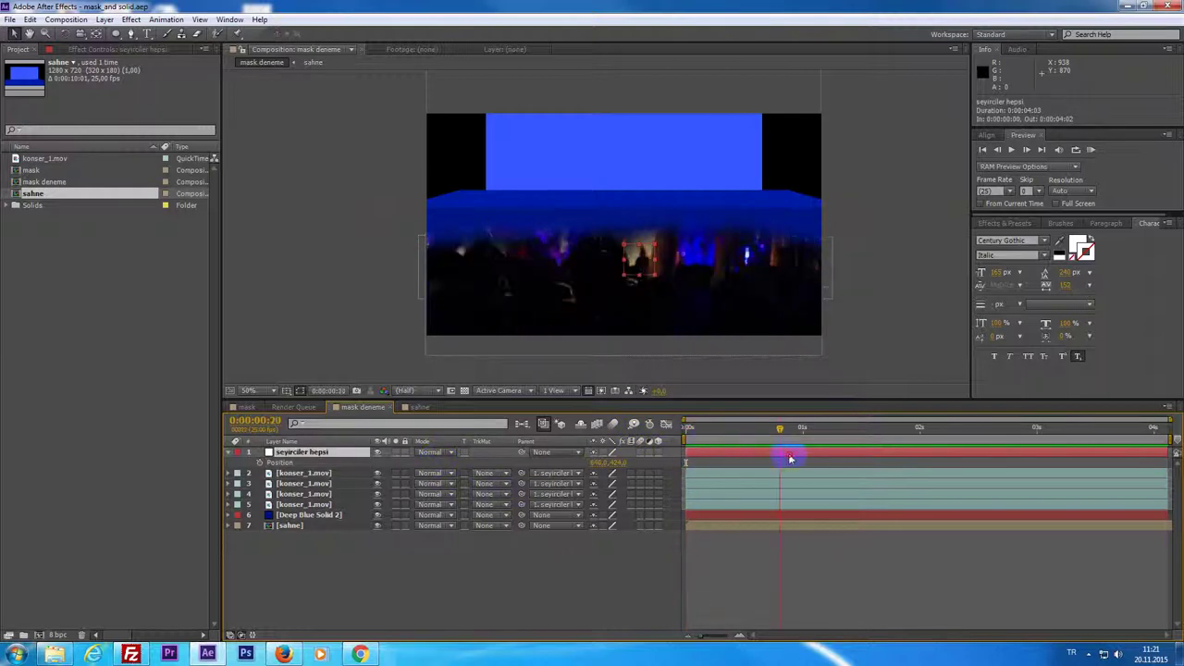
left_click(709, 473)
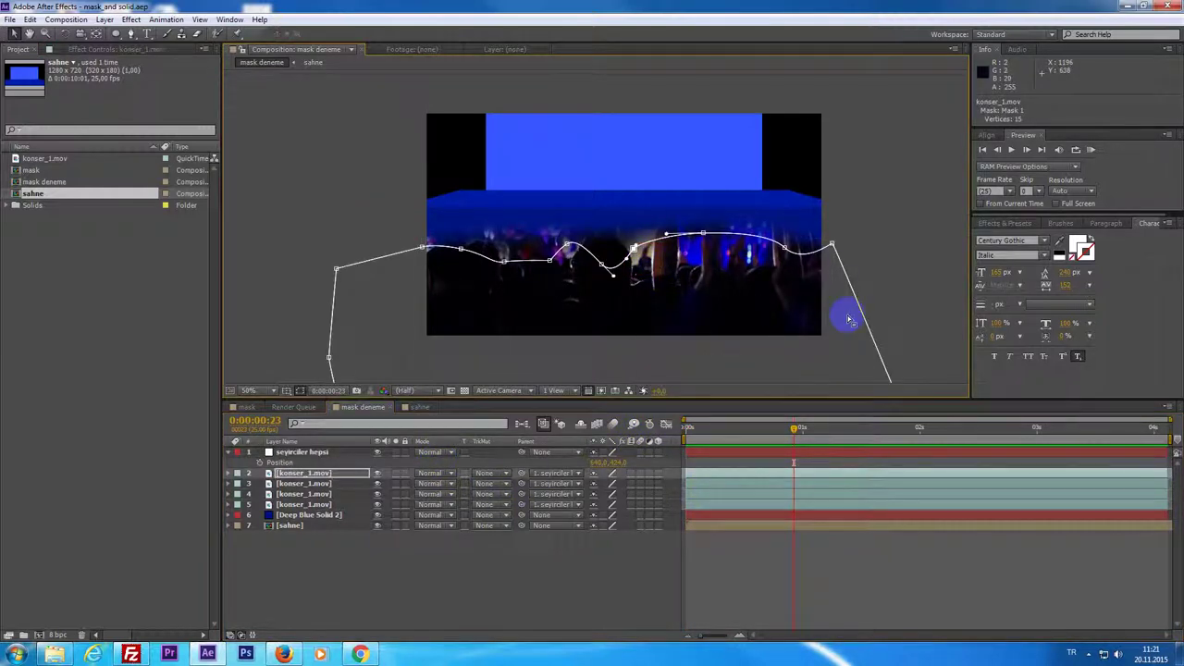
left_click(833, 241)
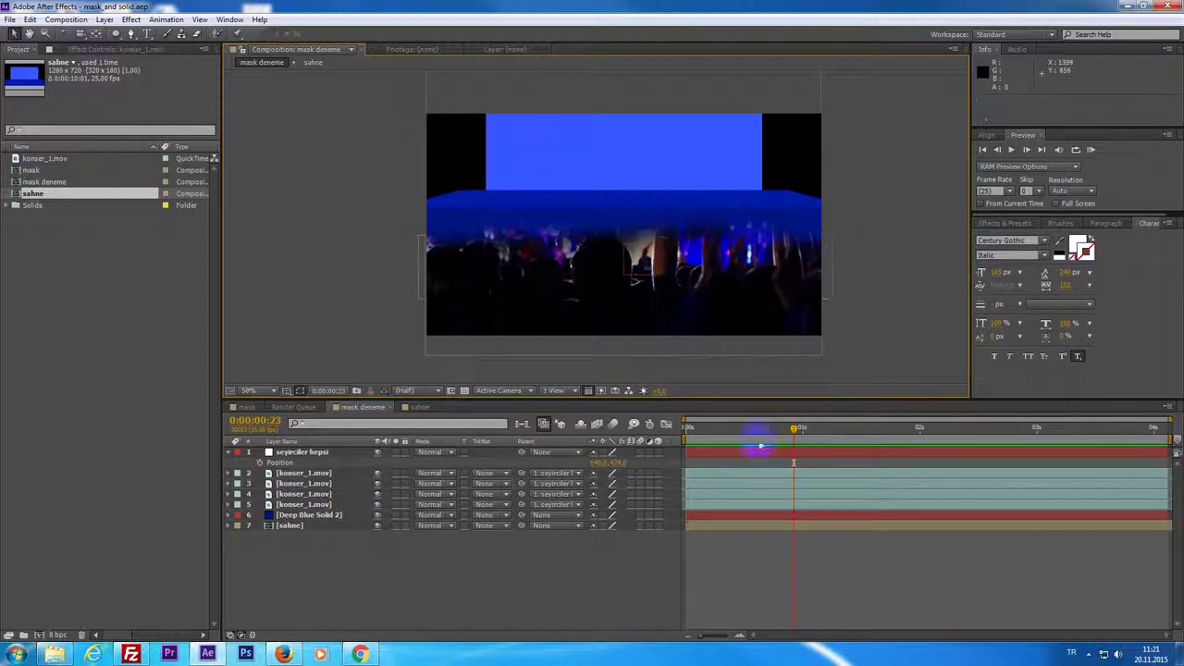
left_click(727, 453)
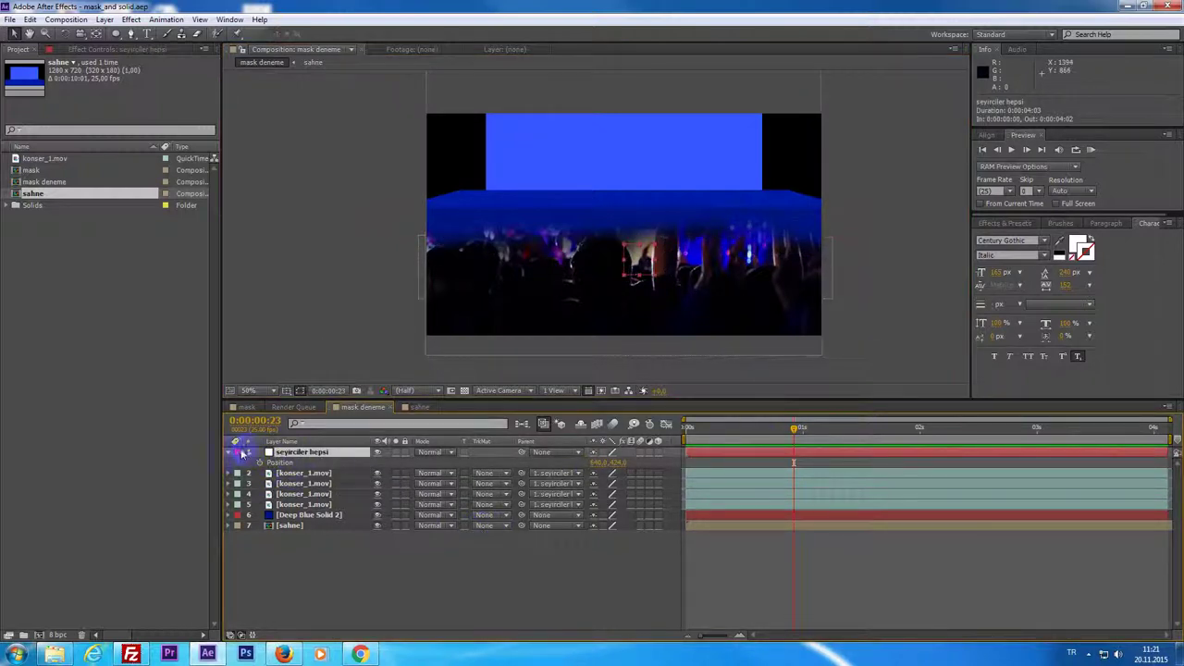
left_click(227, 452)
left_click(282, 472)
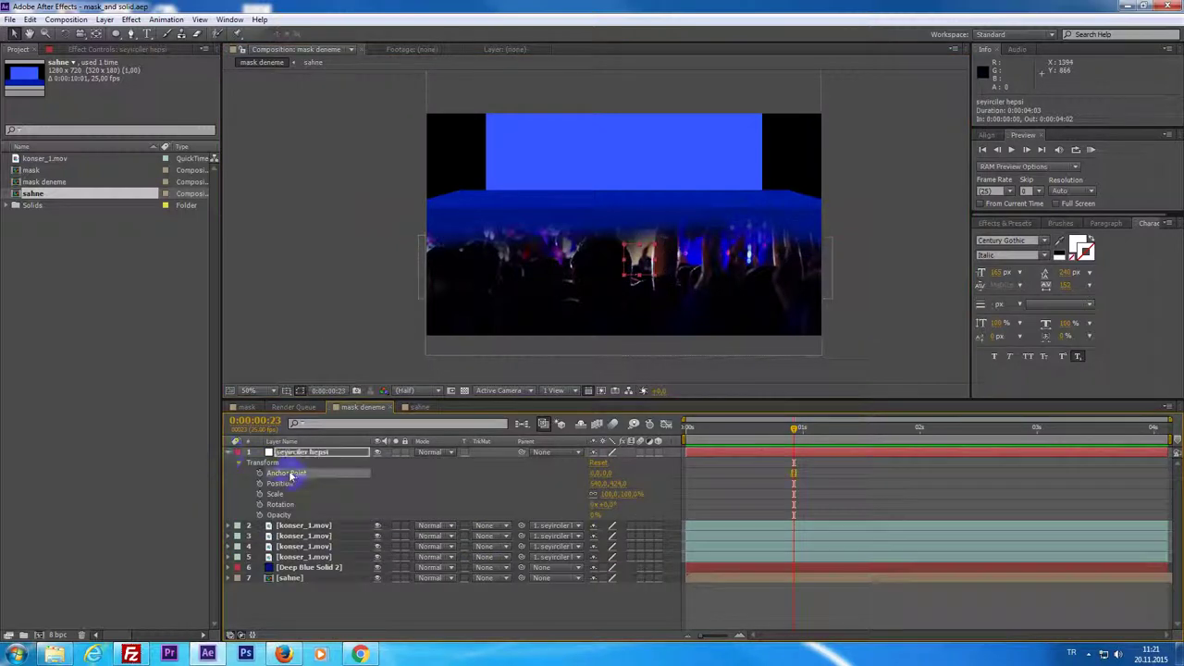
left_click(301, 526)
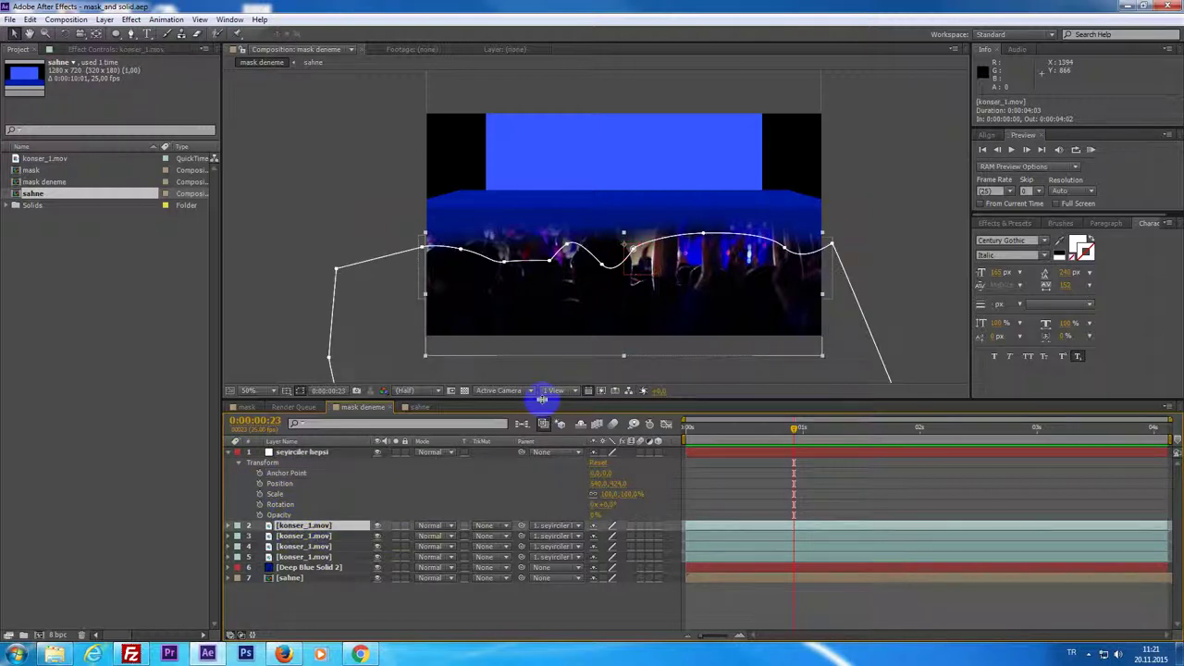
Step: Reveal the top konser_1.mov layer's Mask 1 and set its mode to Subtract
left_click(304, 526)
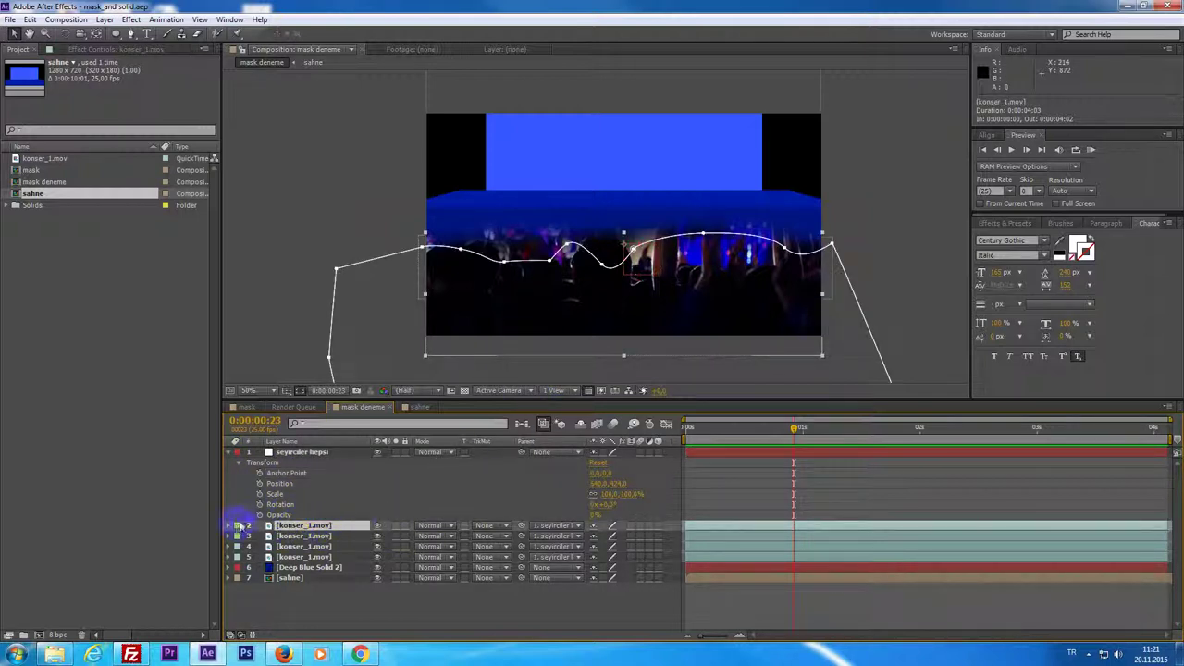
left_click(231, 526)
left_click(602, 547)
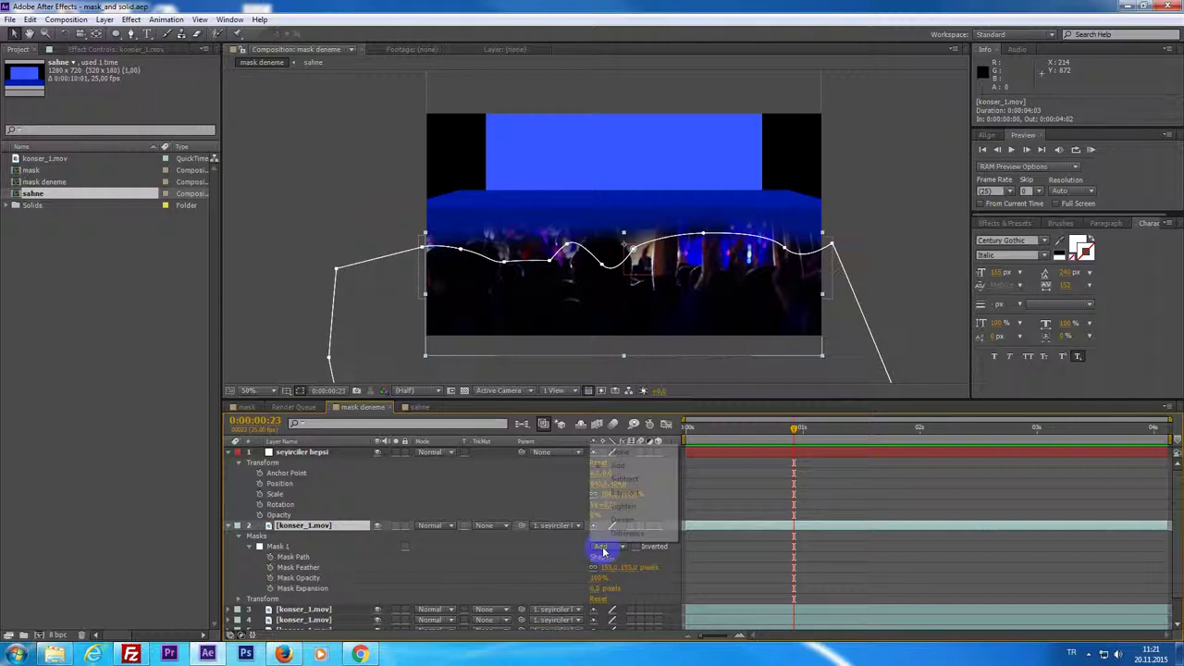
left_click_drag(692, 273, 706, 132)
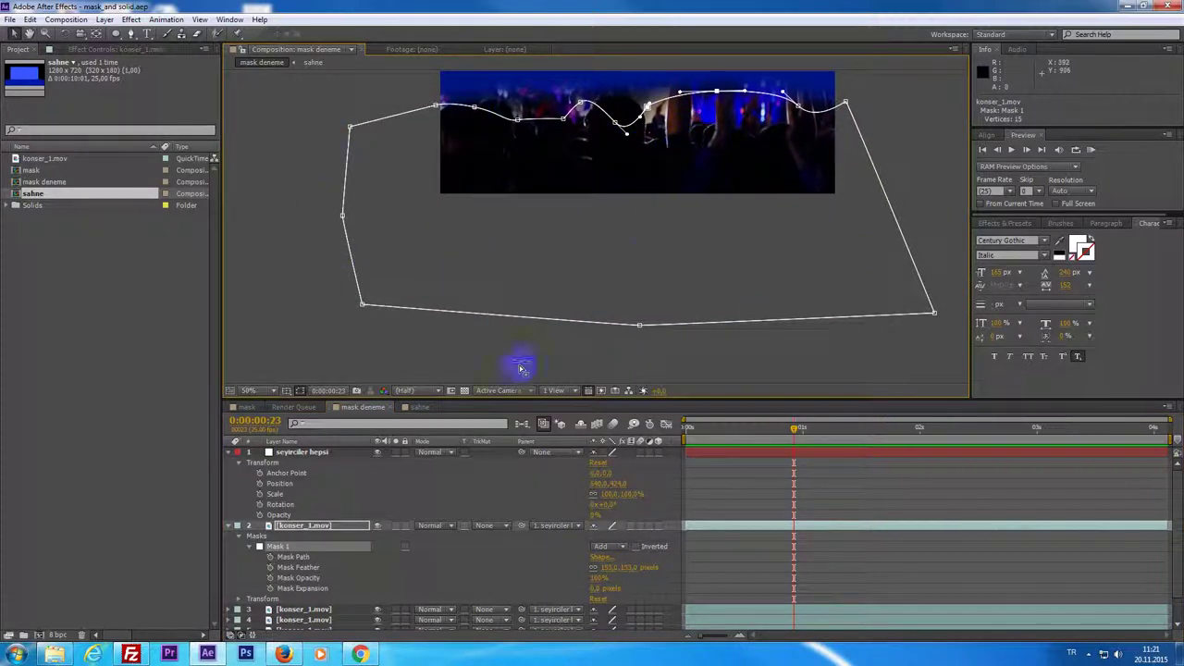
left_click_drag(621, 227, 581, 294)
left_click(601, 546)
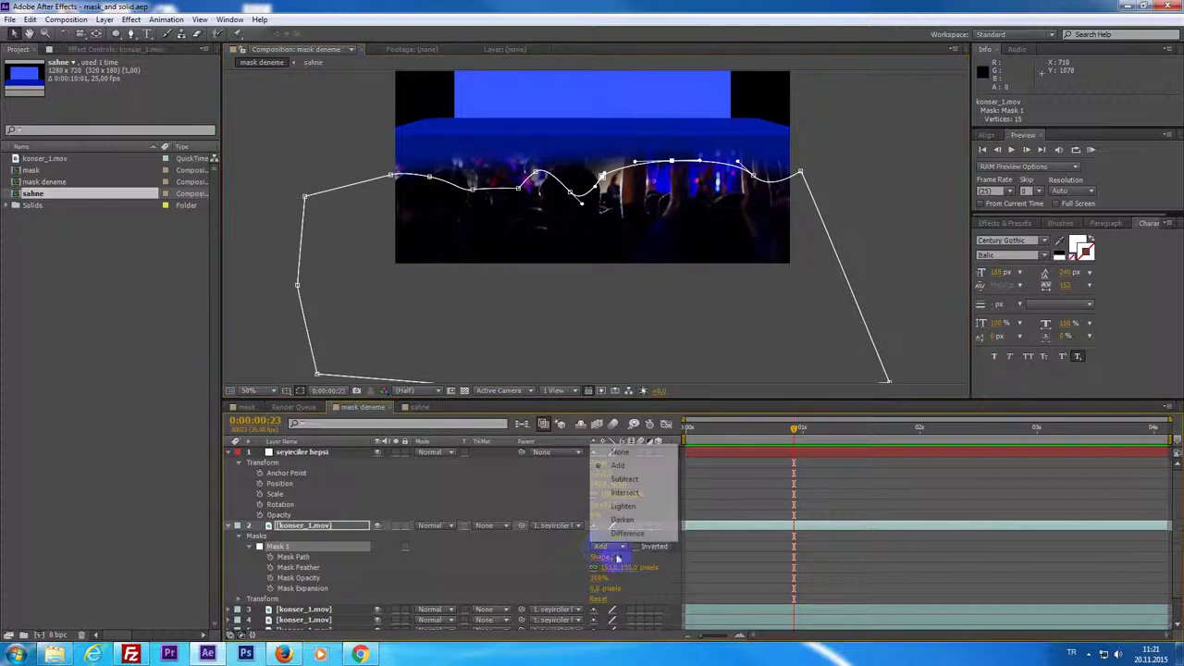
left_click(629, 480)
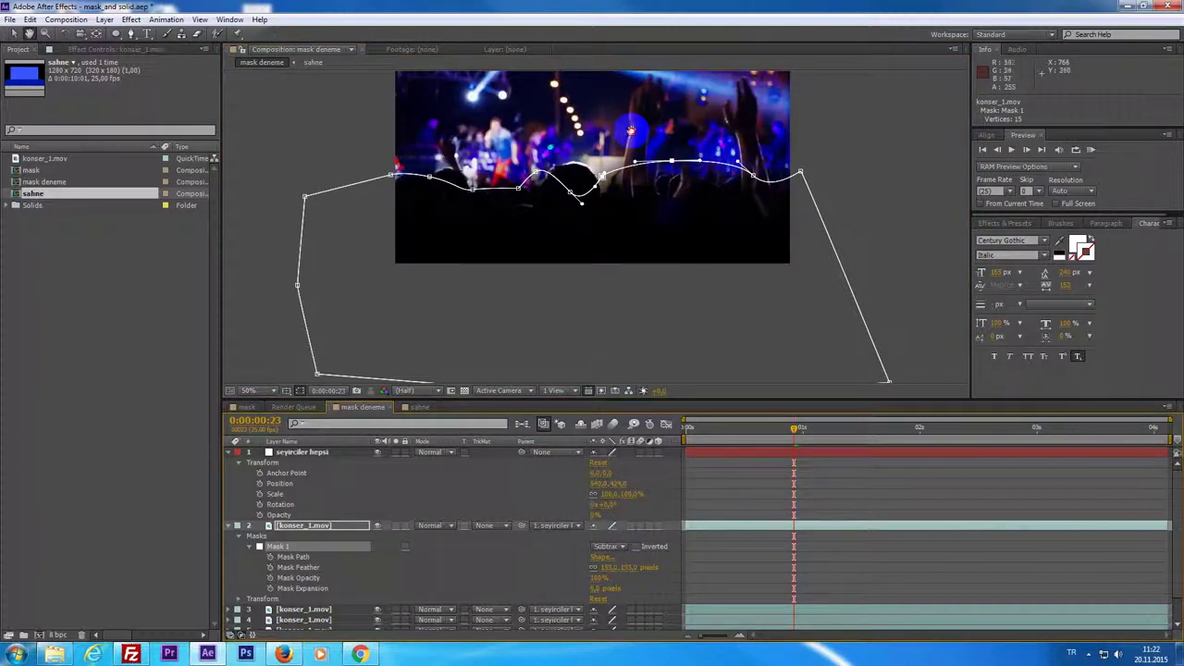
Step: Solo the crowd layer and switch Mask 1 to Intersect
left_click_drag(631, 160, 588, 267)
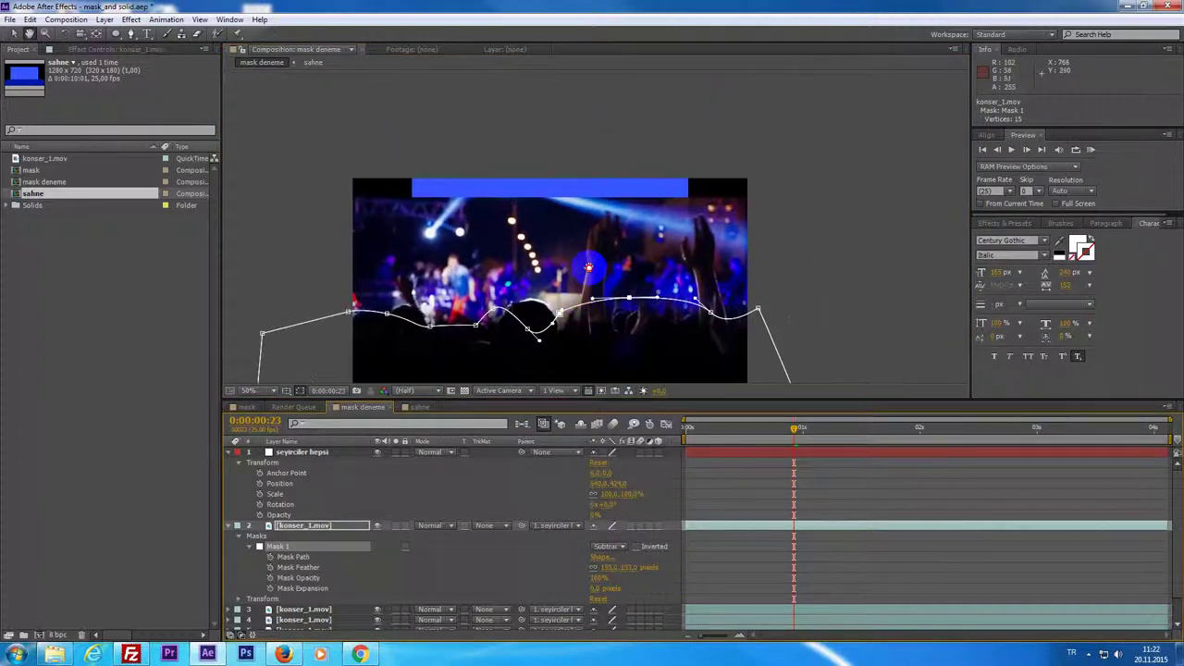
left_click(397, 526)
key("comma")
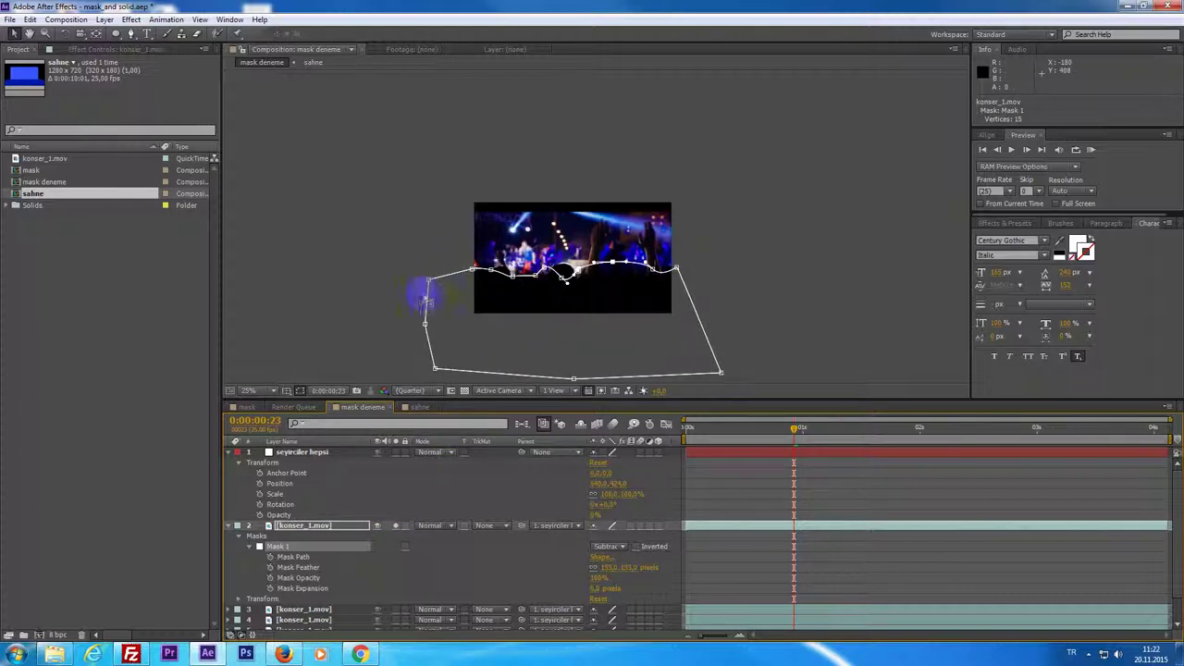
left_click(622, 298)
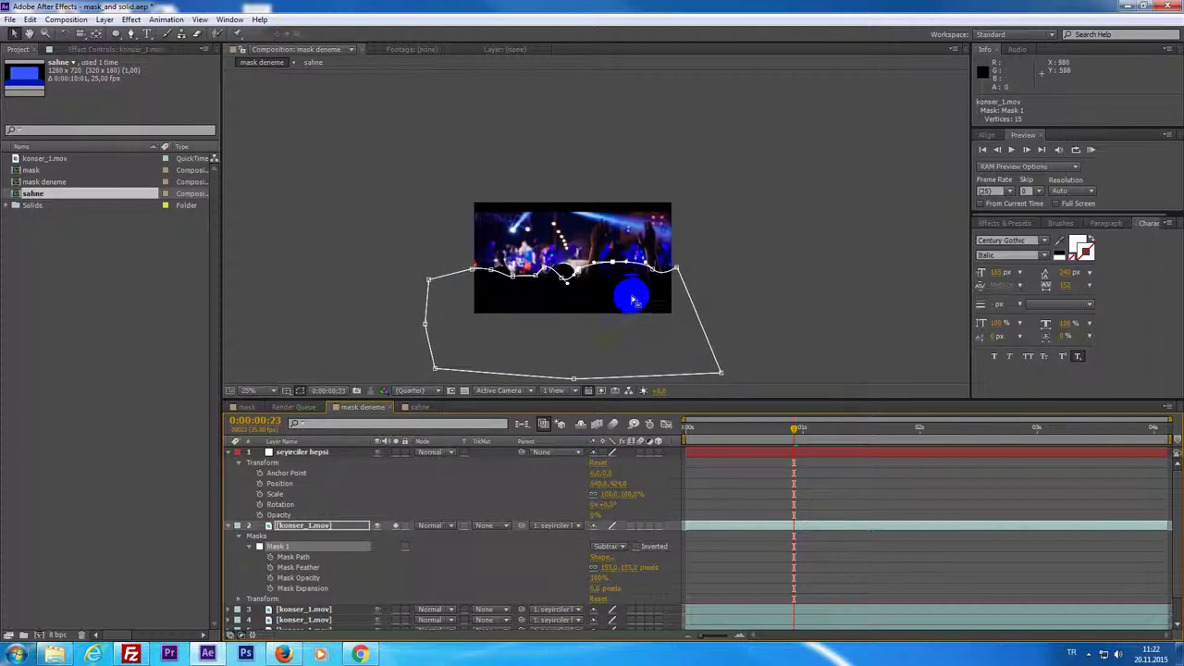
key("period")
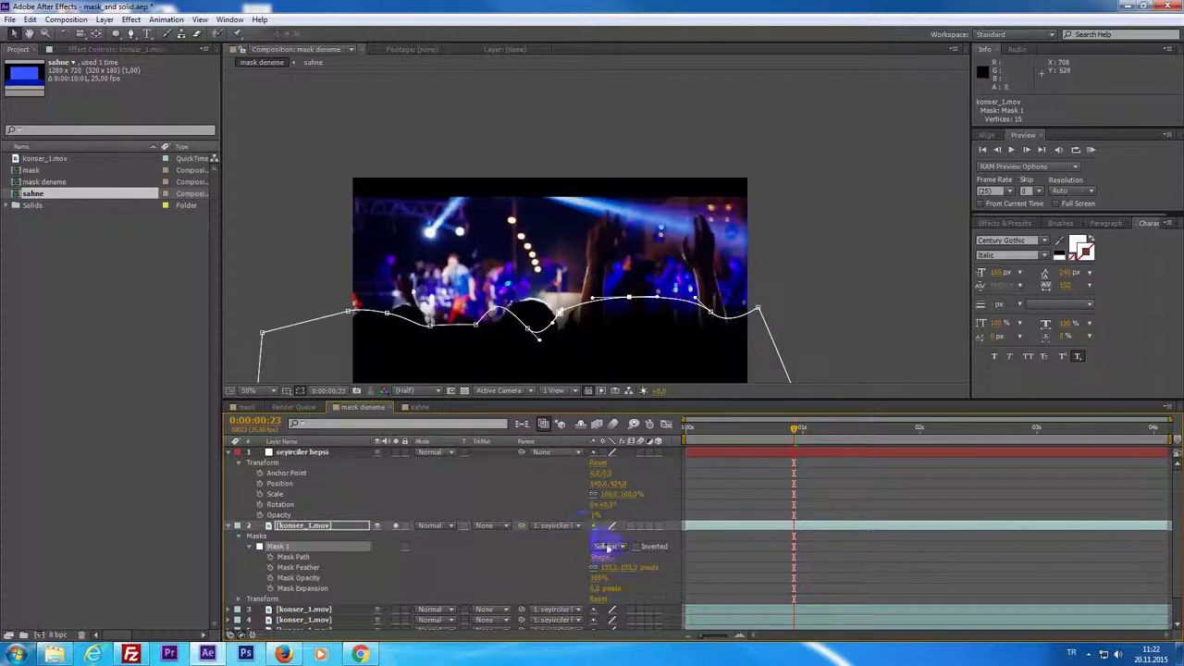
left_click(608, 546)
left_click(645, 495)
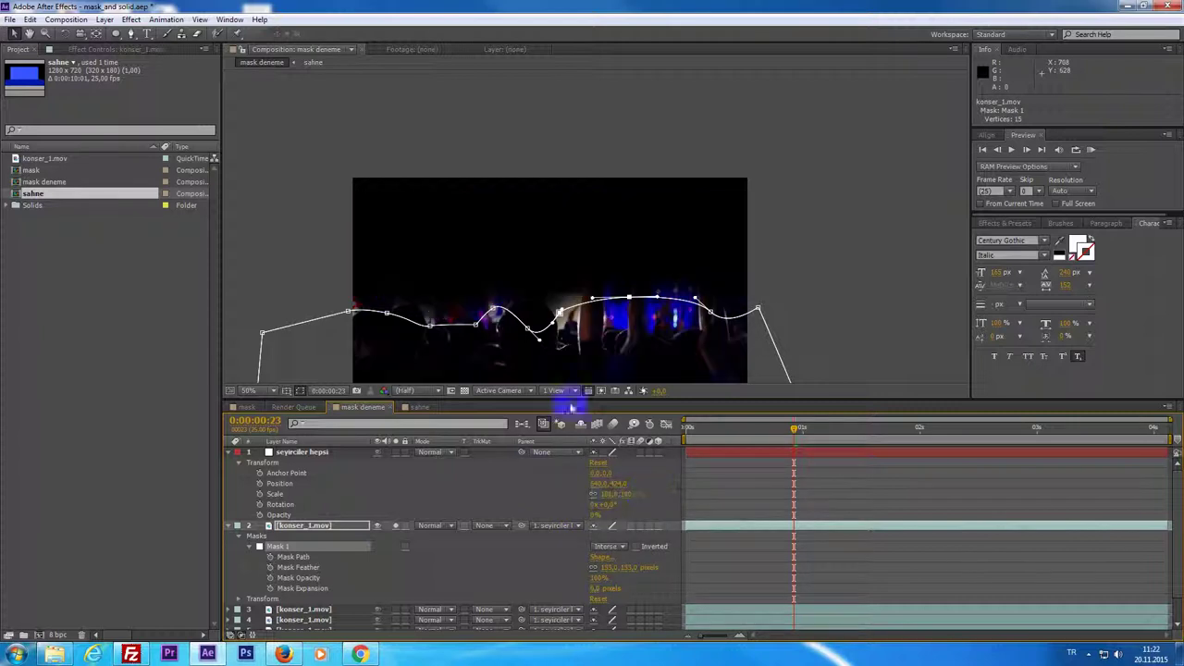
left_click_drag(626, 203, 676, 98)
left_click(604, 546)
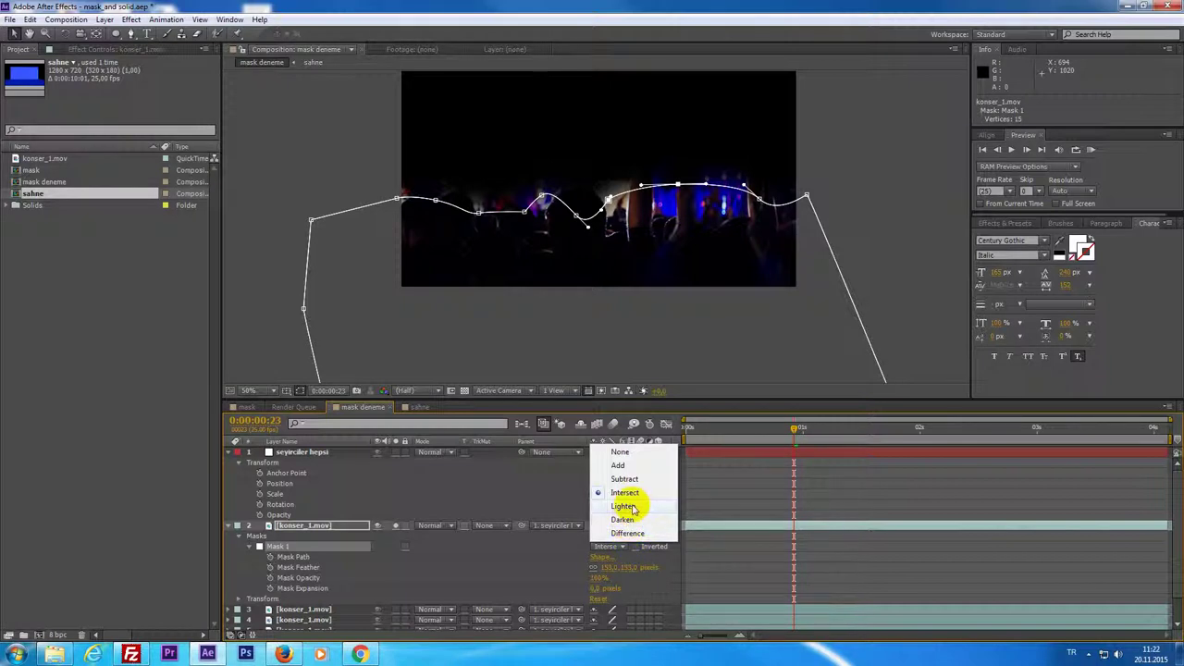
left_click(635, 508)
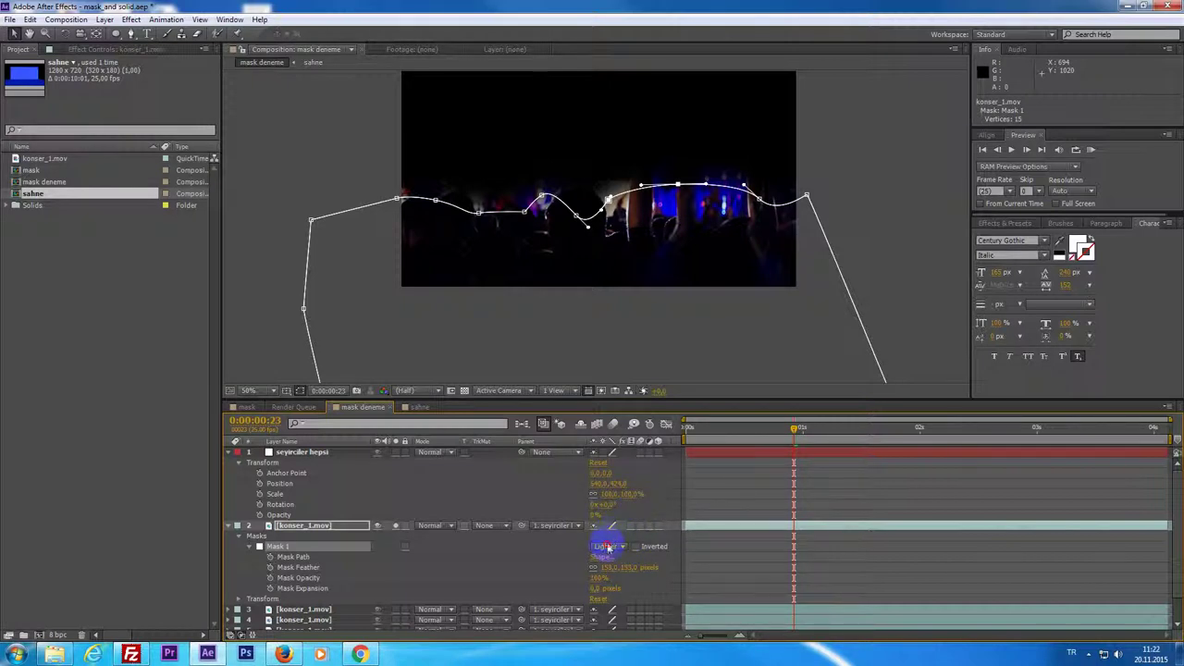
left_click(607, 547)
left_click(628, 522)
left_click(606, 547)
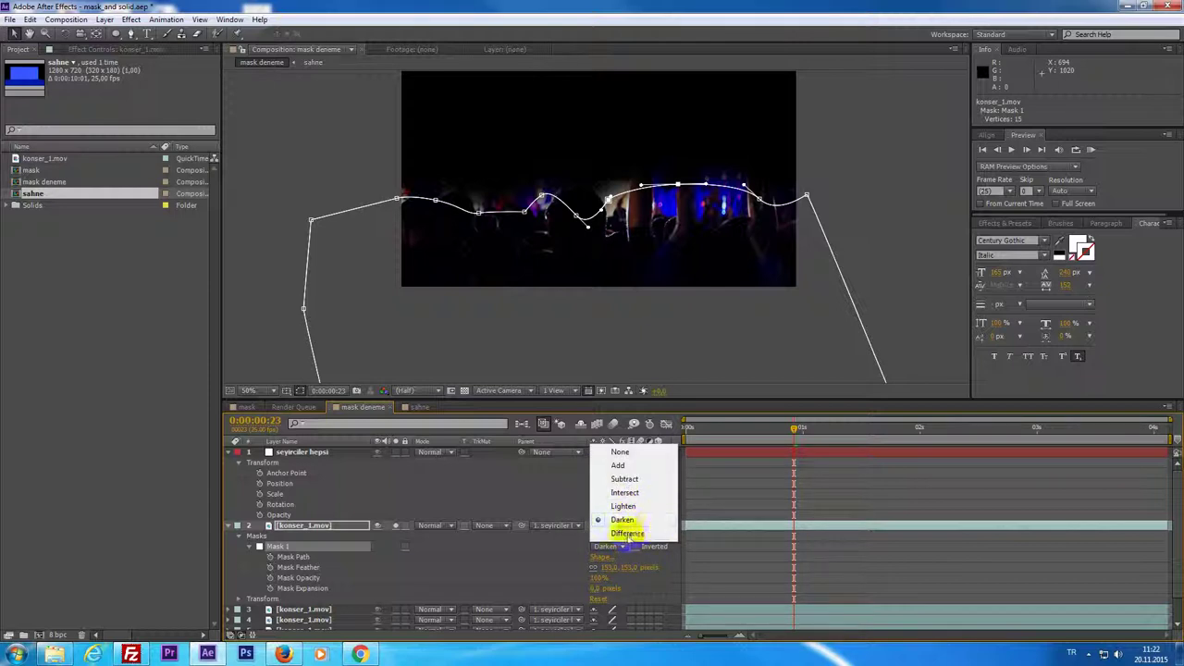
left_click(638, 535)
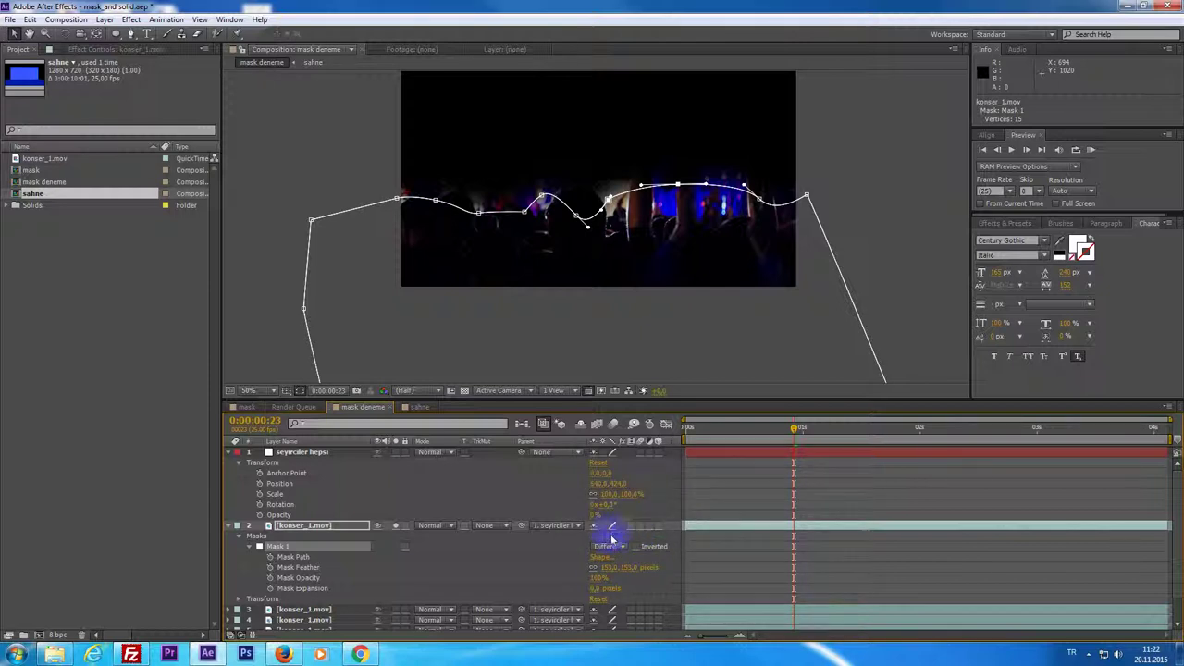
left_click(608, 547)
left_click(626, 467)
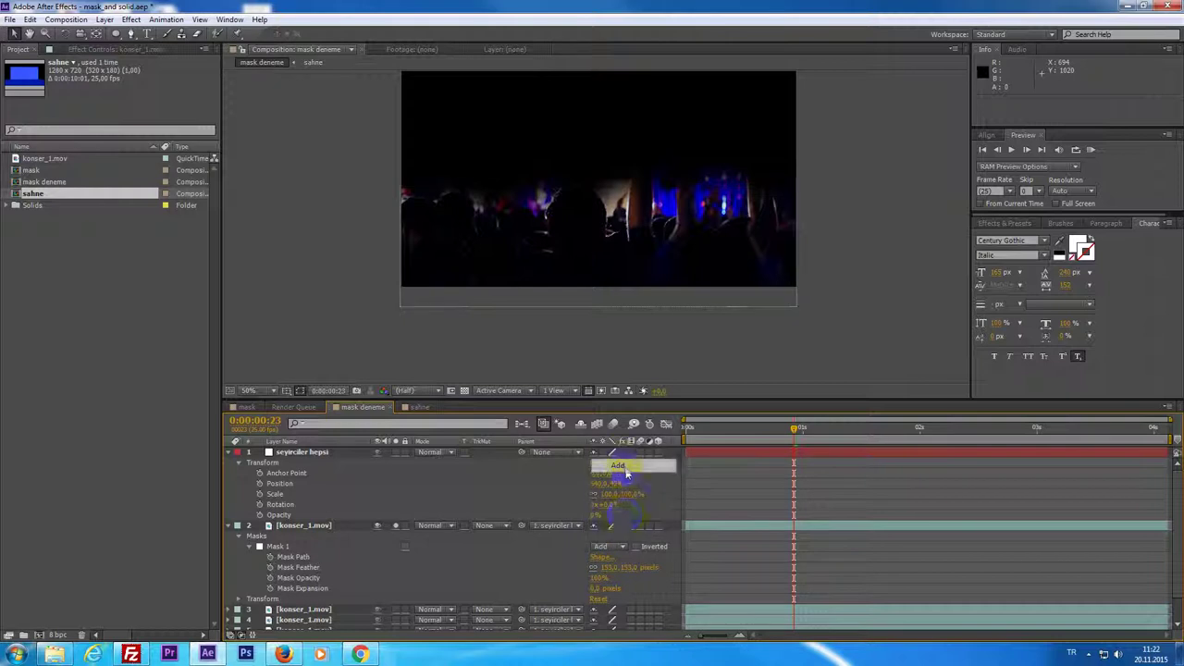
left_click(610, 547)
left_click(627, 469)
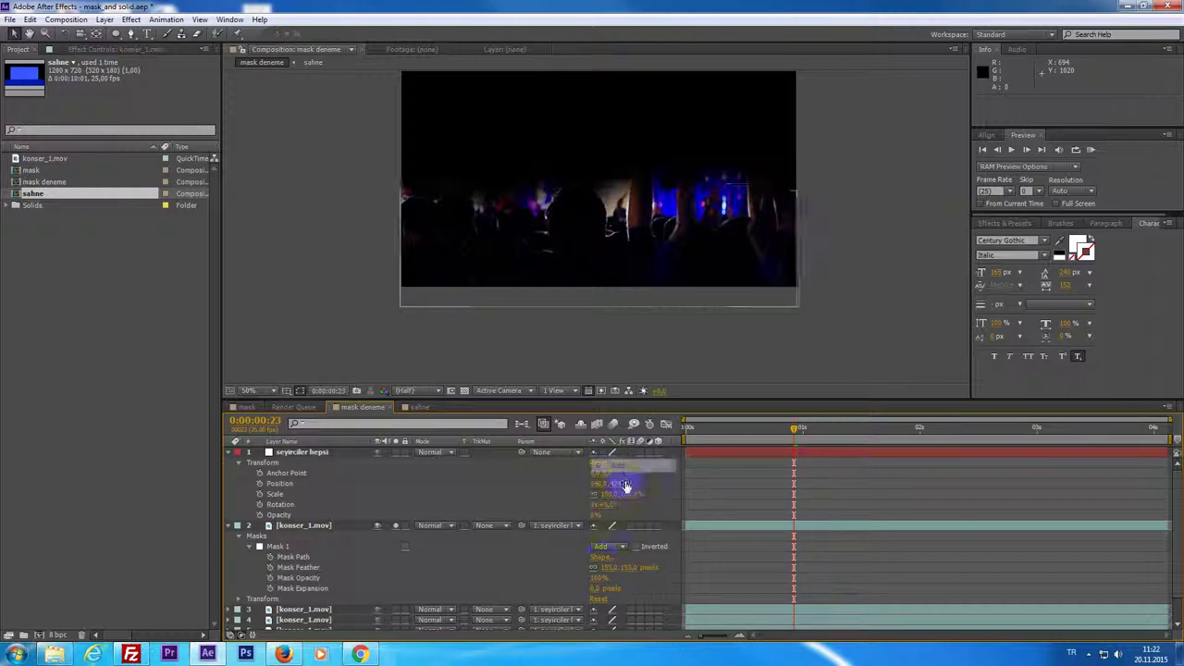
left_click(611, 547)
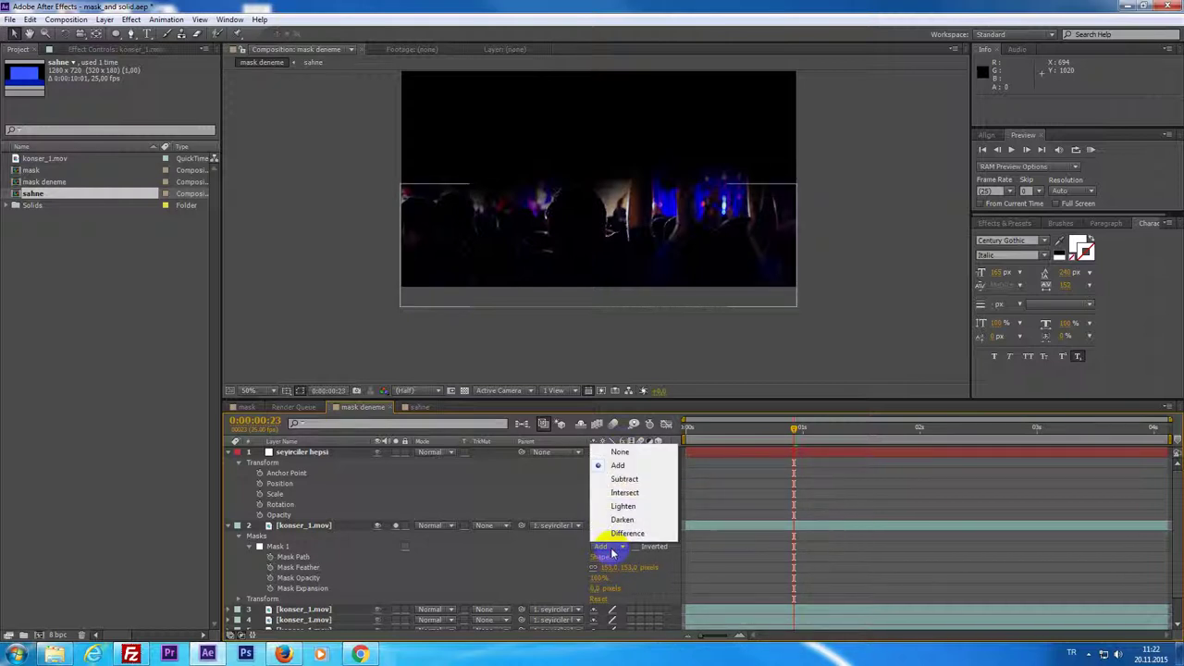
left_click(621, 467)
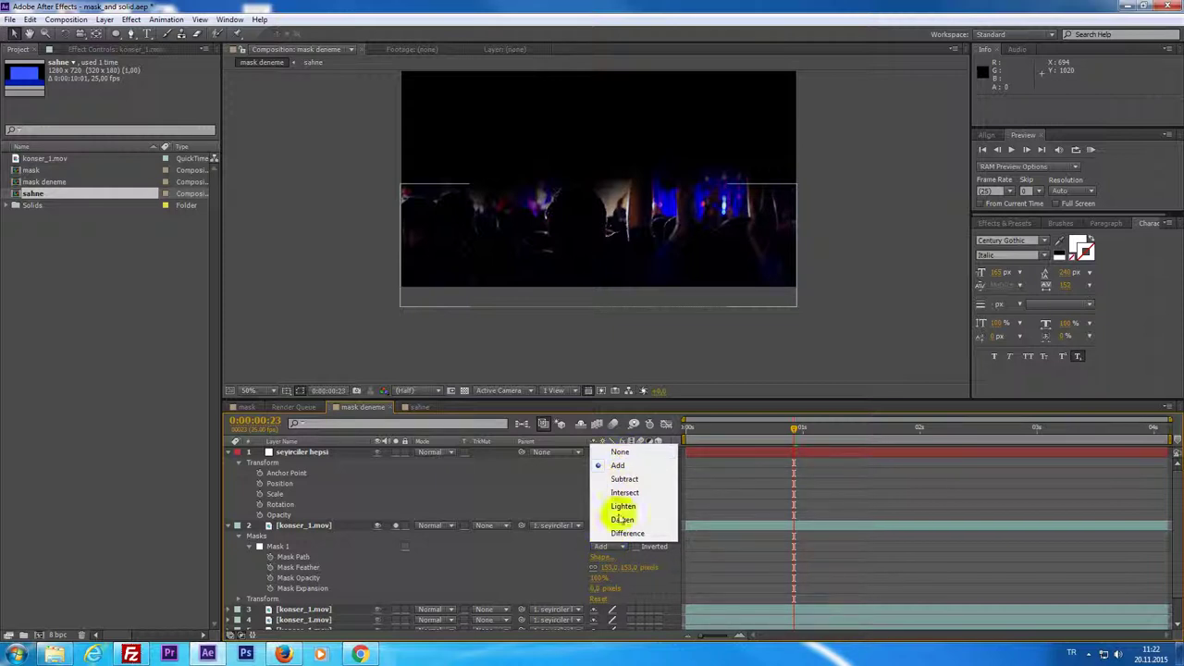
left_click(729, 530)
left_click(606, 547)
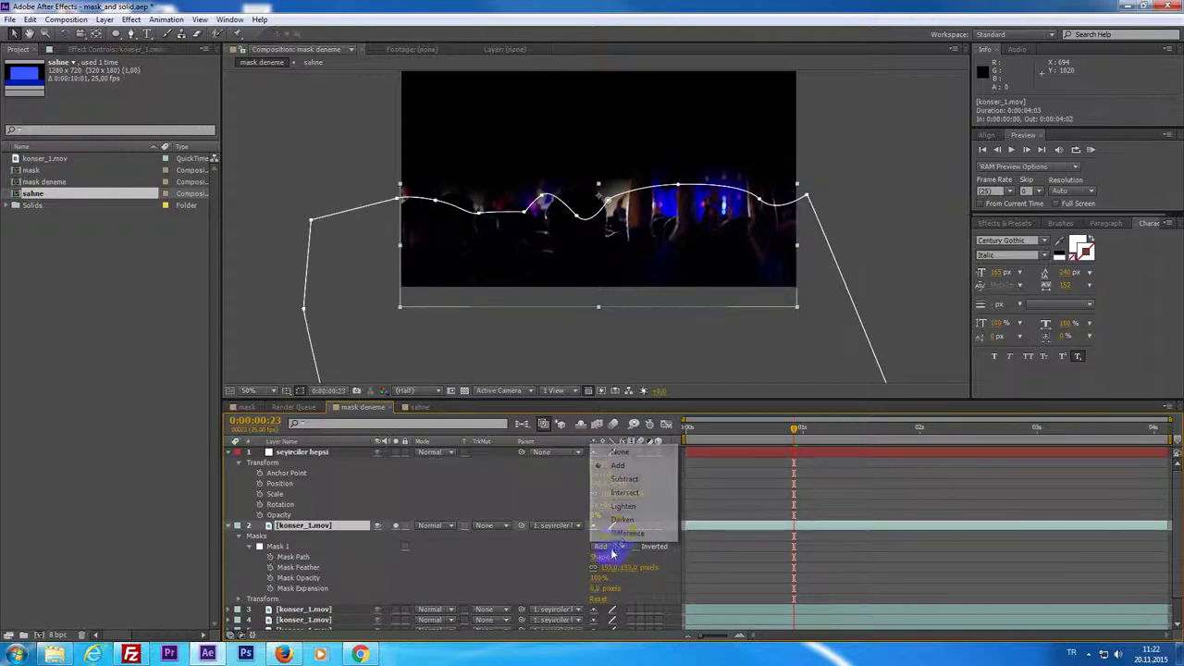
left_click(619, 452)
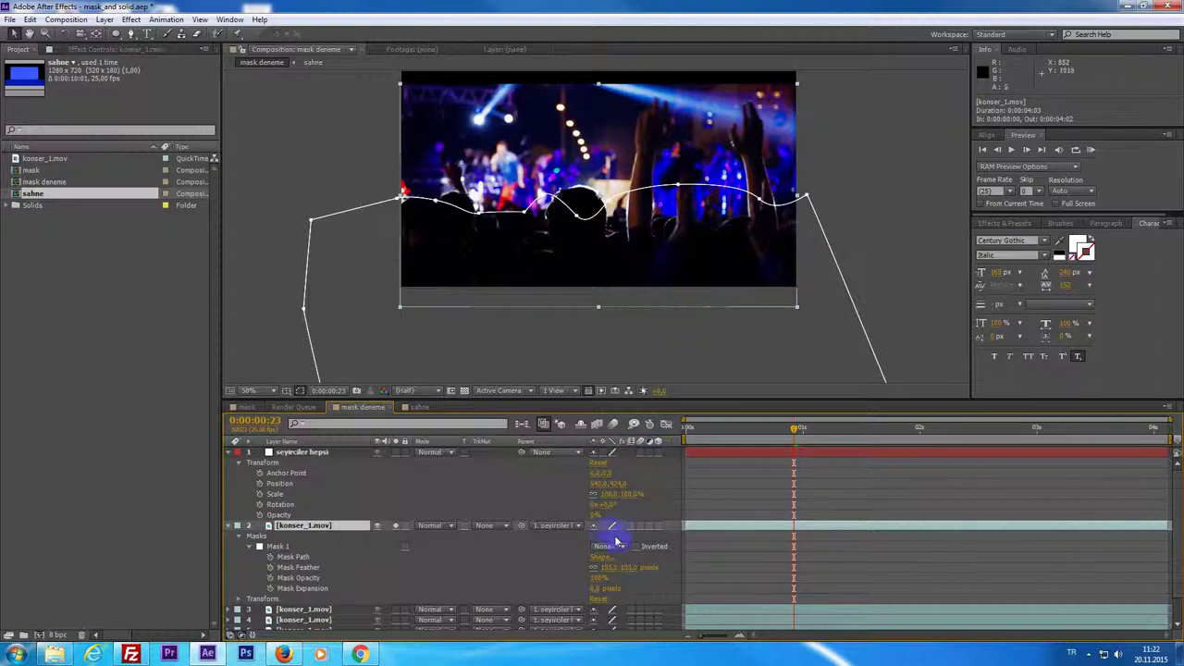
left_click(602, 547)
left_click(617, 466)
Step: Play a RAM preview of the masked crowd beneath the blue stage band
left_click_drag(793, 427, 687, 428)
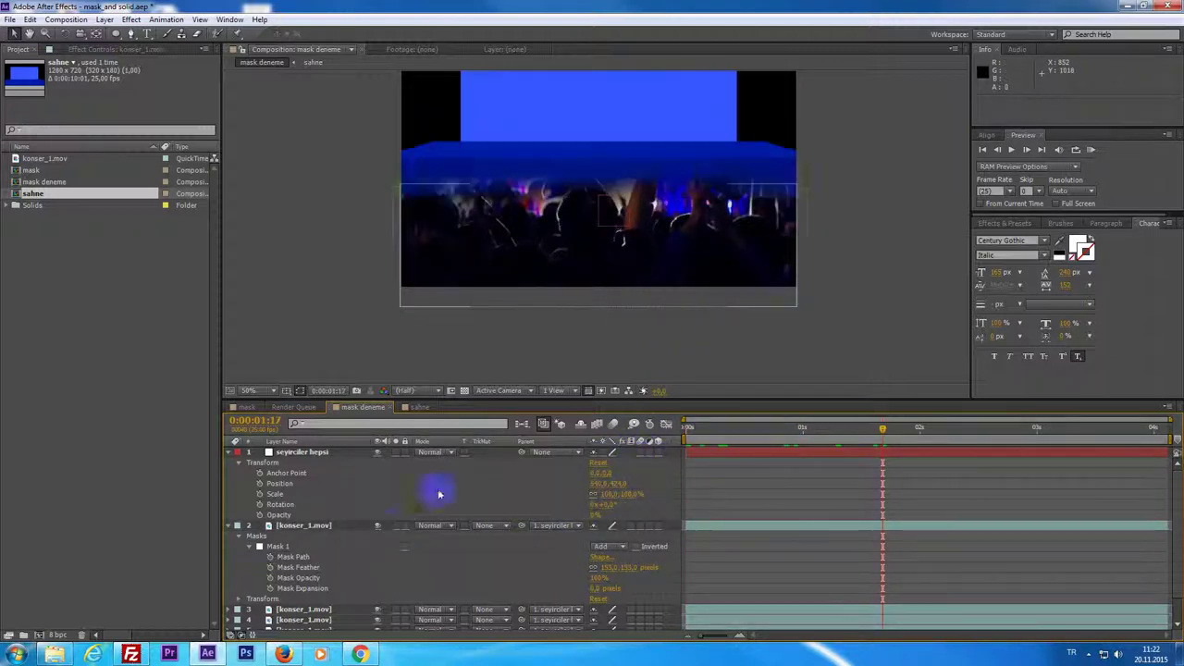
left_click_drag(608, 138, 639, 177)
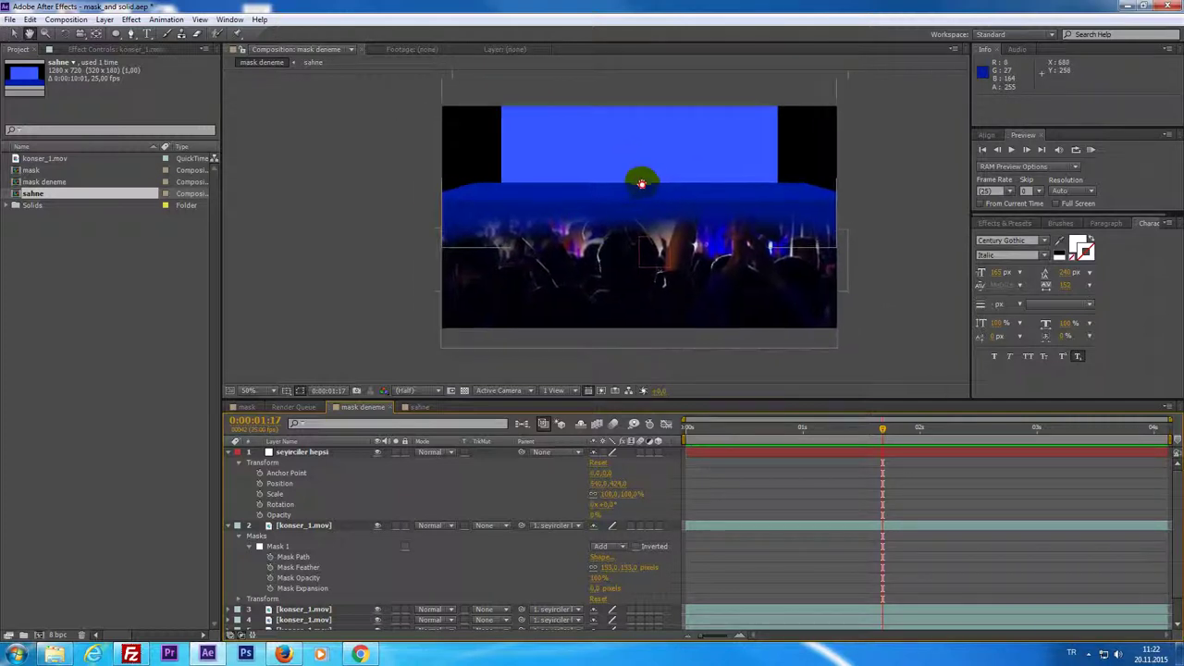
key("KP_0")
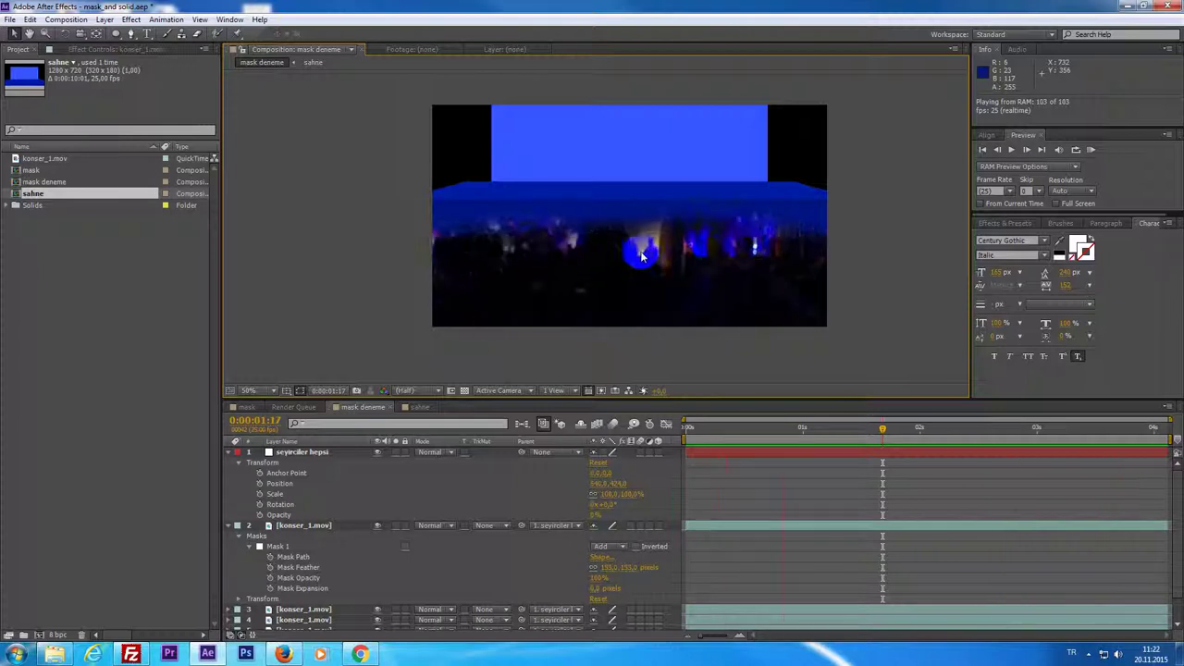
left_click(666, 275)
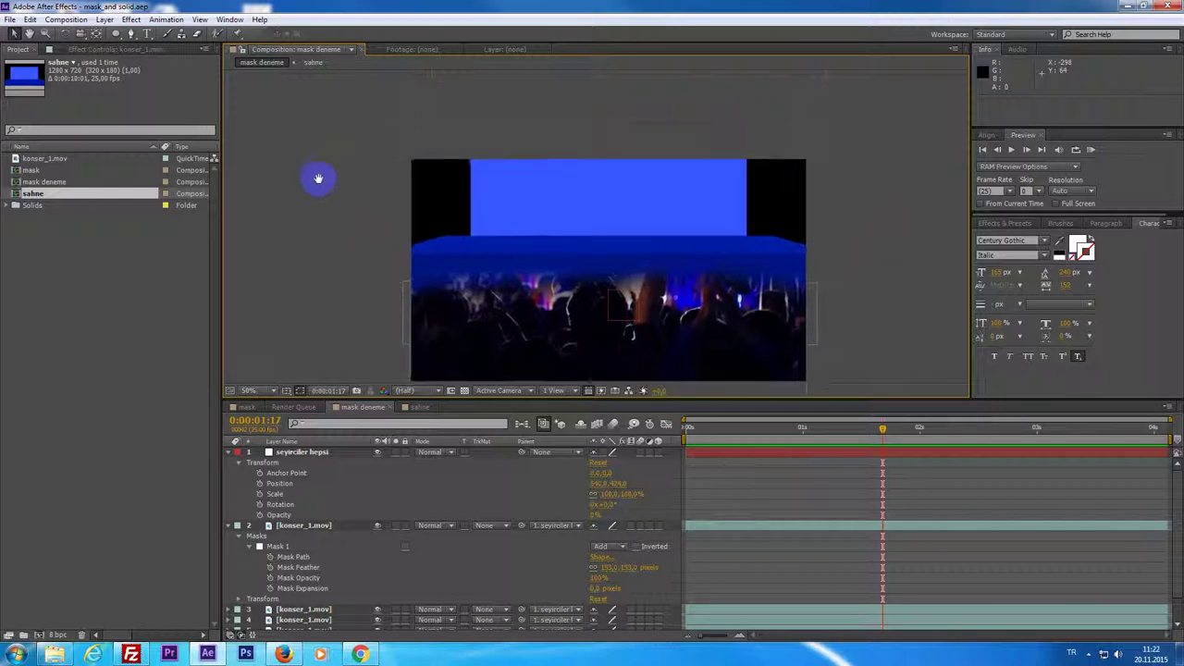
Step: Select the konser_1.mov layer to show its mask path and scrub near the shot's start
left_click_drag(340, 124, 322, 152)
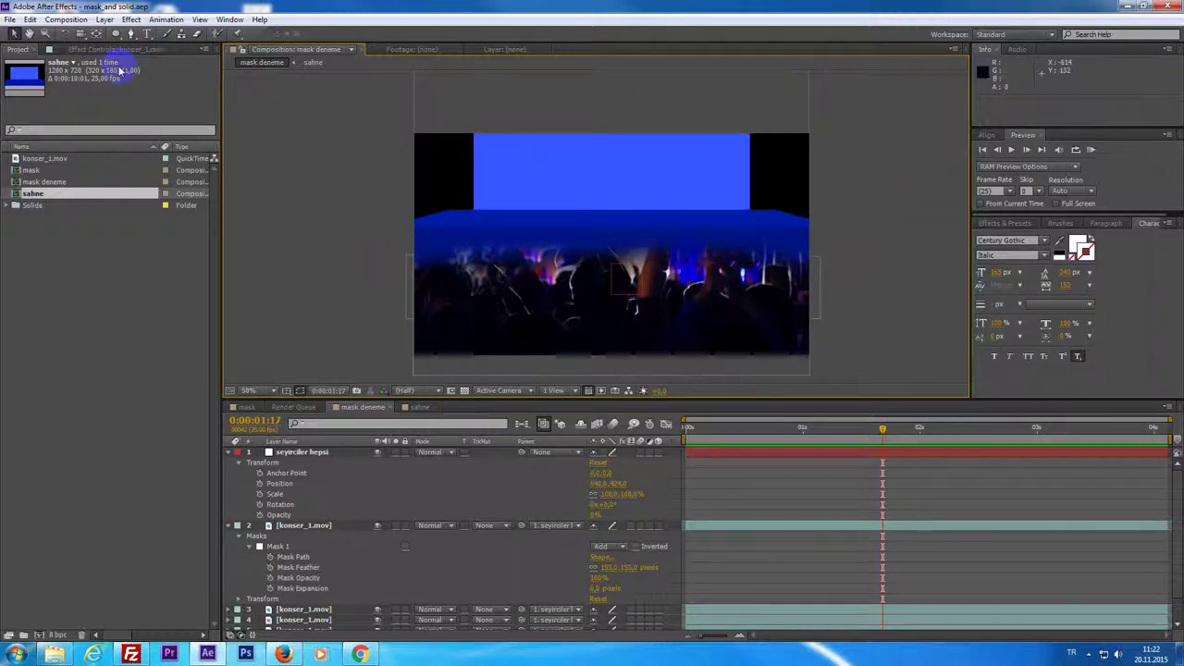
left_click(115, 34)
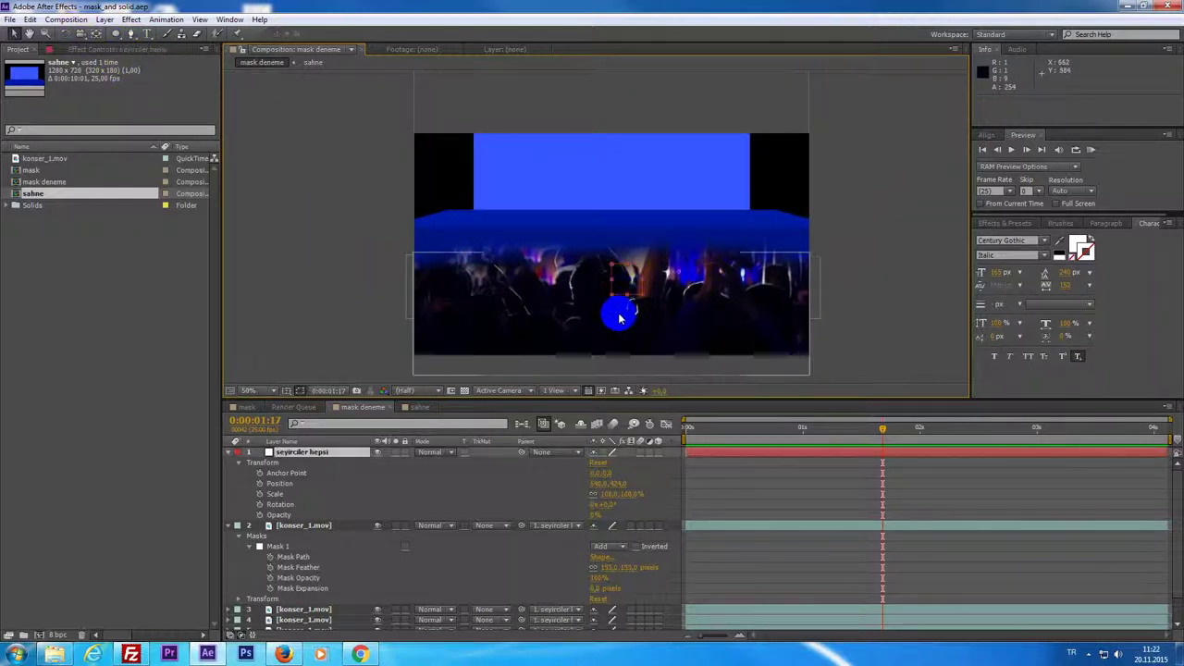
left_click(765, 527)
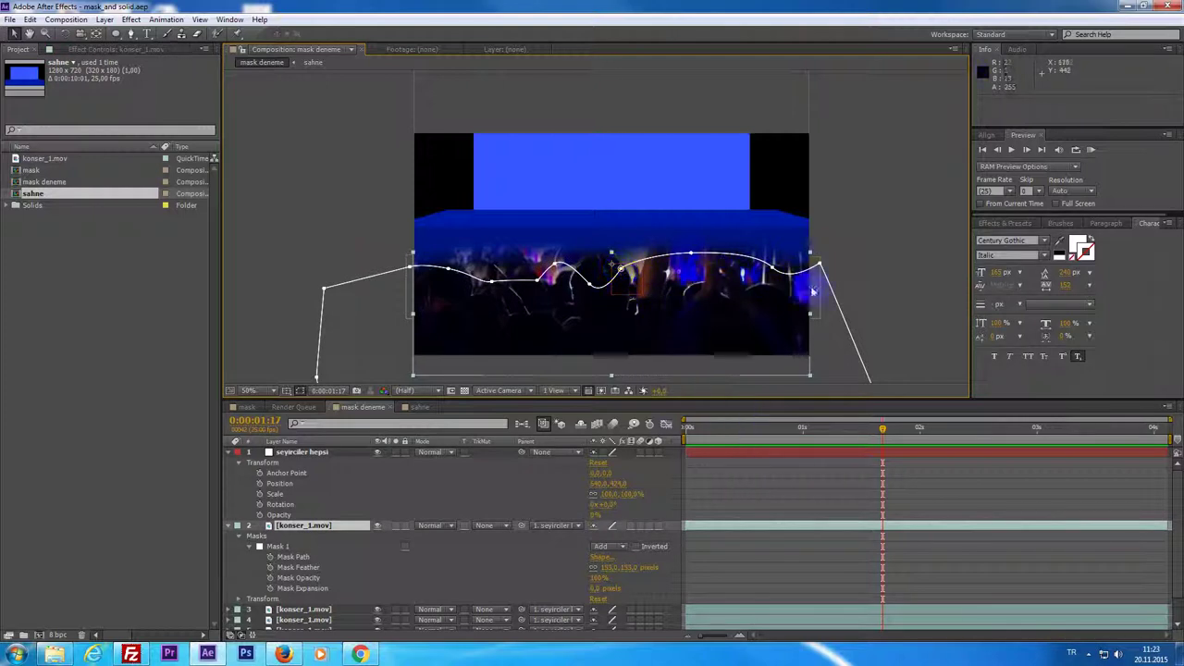
left_click_drag(695, 438, 664, 449)
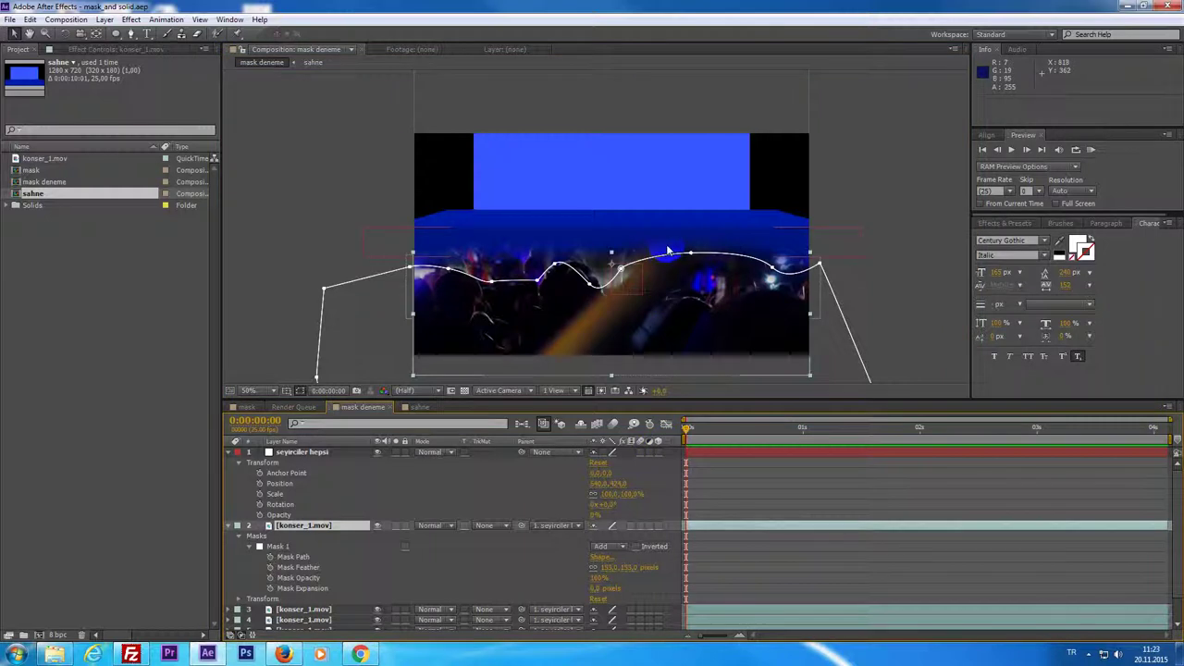
mouse_move(711, 441)
left_mouse_down()
mouse_move(698, 453)
mouse_move(723, 464)
left_mouse_up()
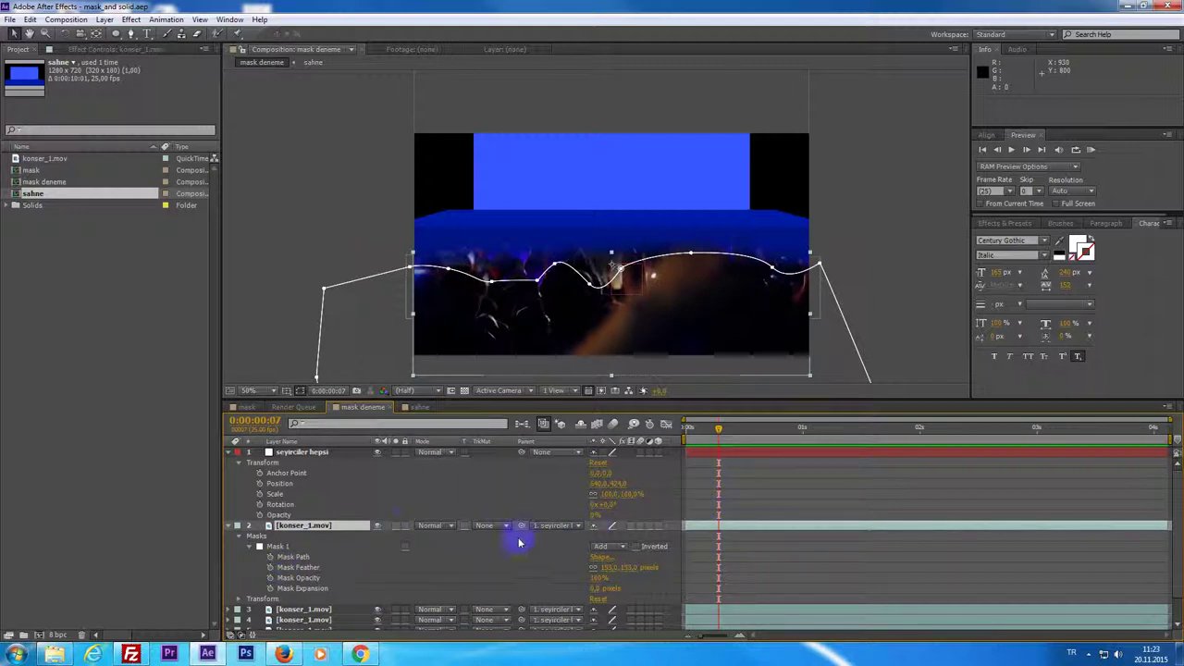
Step: Set a Mask Path keyframe and move it to 0:00:00:09
left_click(270, 559)
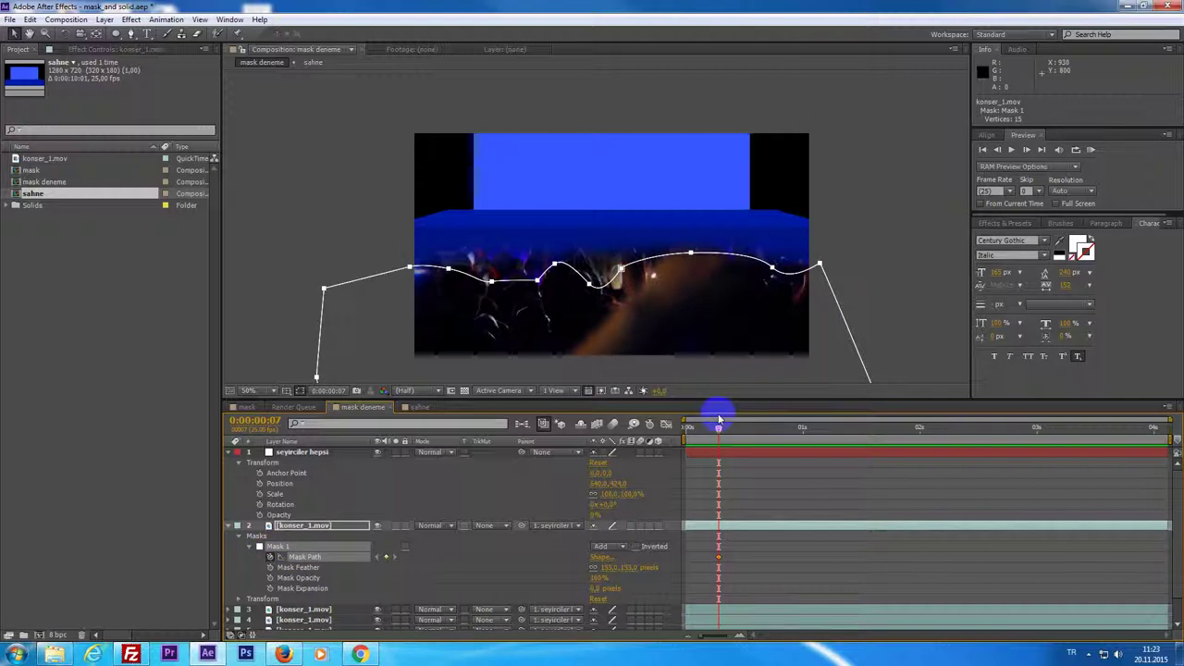
left_click_drag(719, 427, 685, 431)
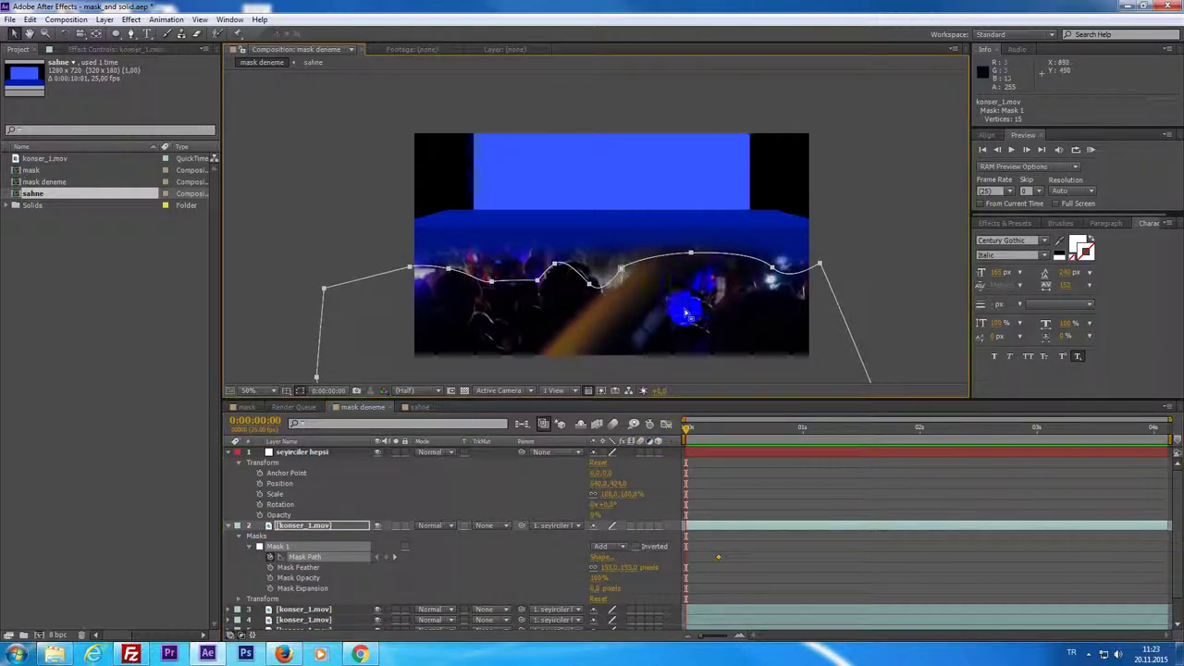
left_click(728, 570)
mouse_move(686, 429)
left_mouse_down()
mouse_move(746, 457)
mouse_move(729, 457)
left_mouse_up()
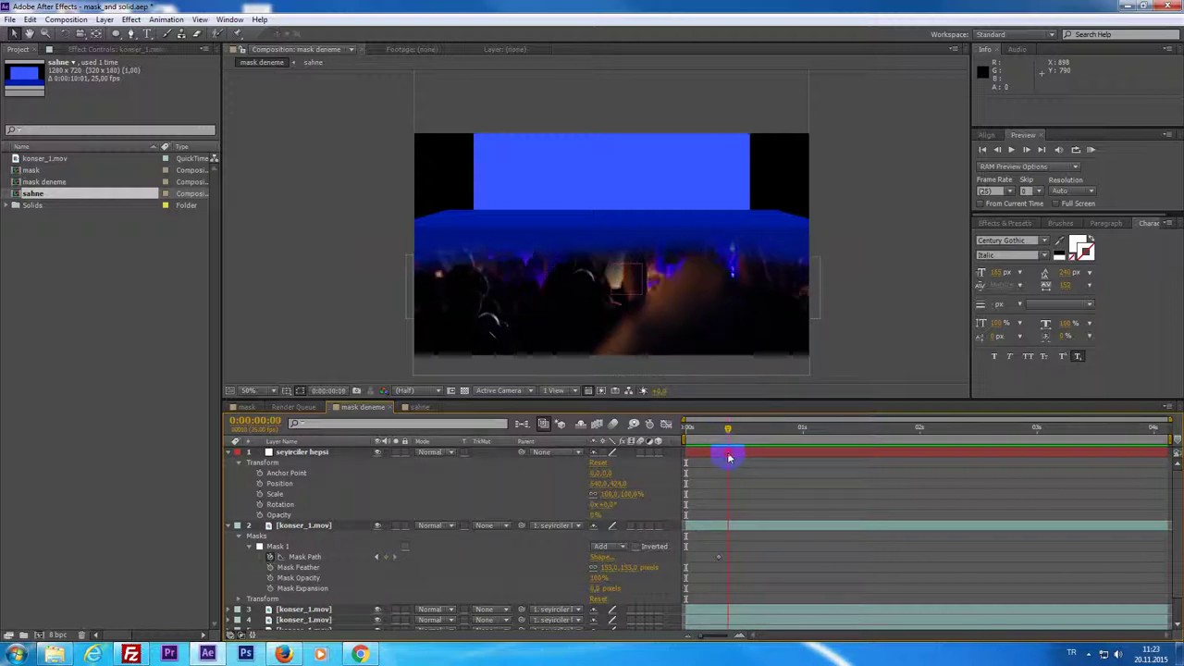
left_click_drag(718, 556, 727, 556)
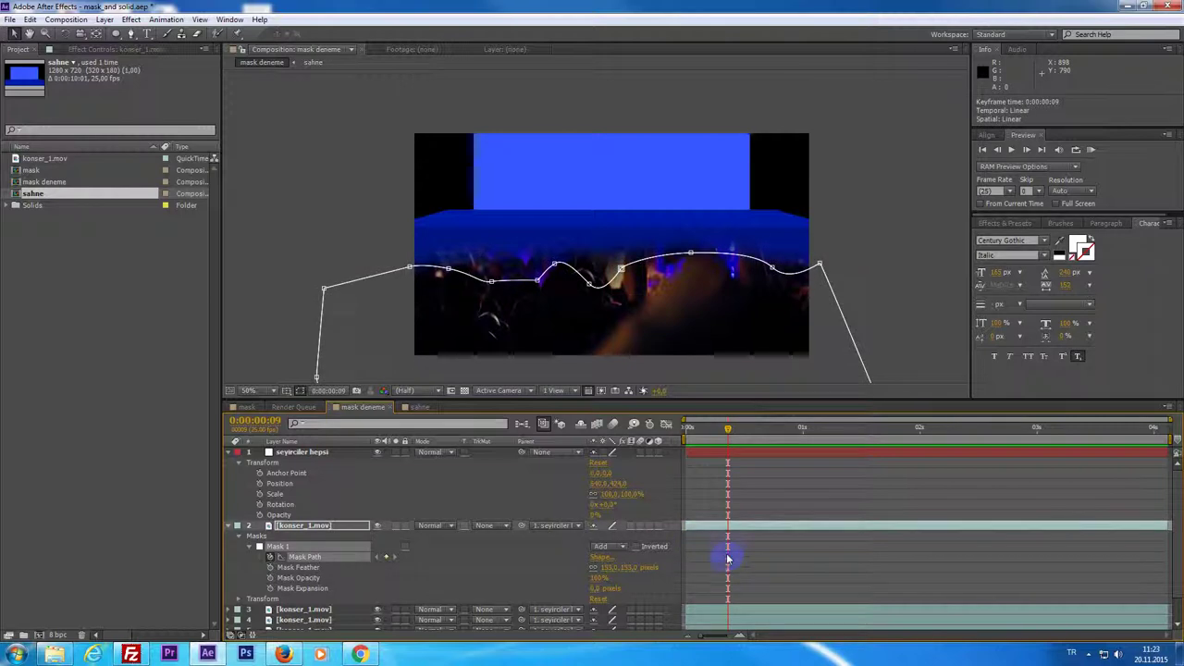
Step: At 0:00:00:00, pull the mask vertices upward into a tall peak
left_click_drag(713, 447, 686, 444)
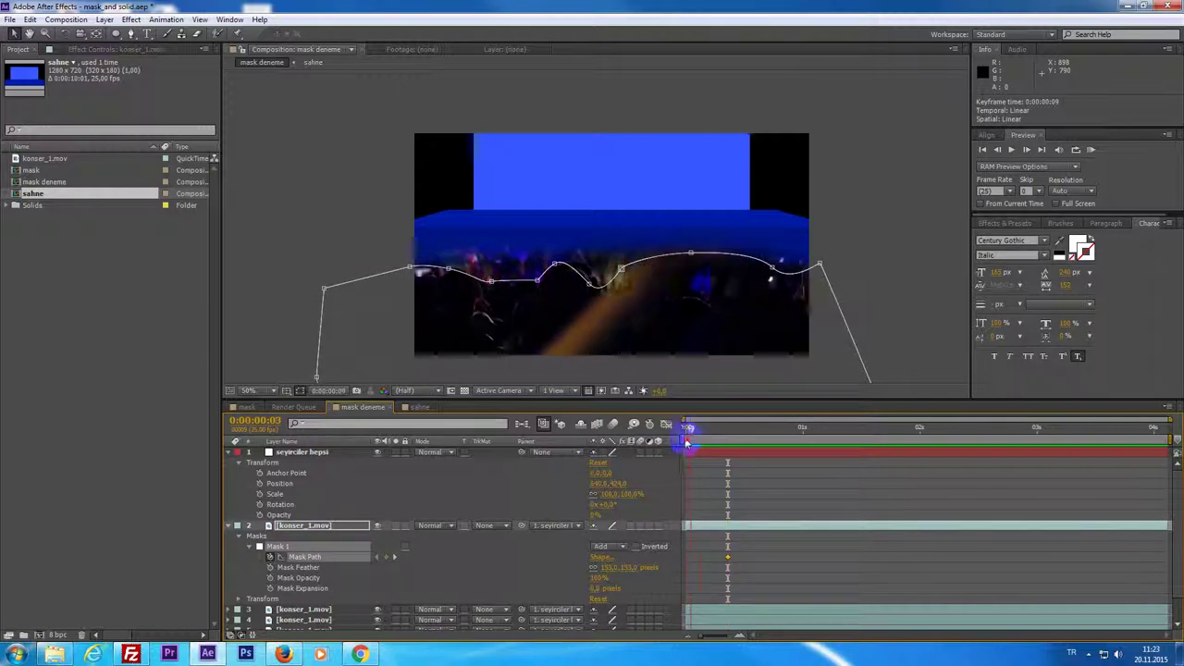
left_click(621, 272)
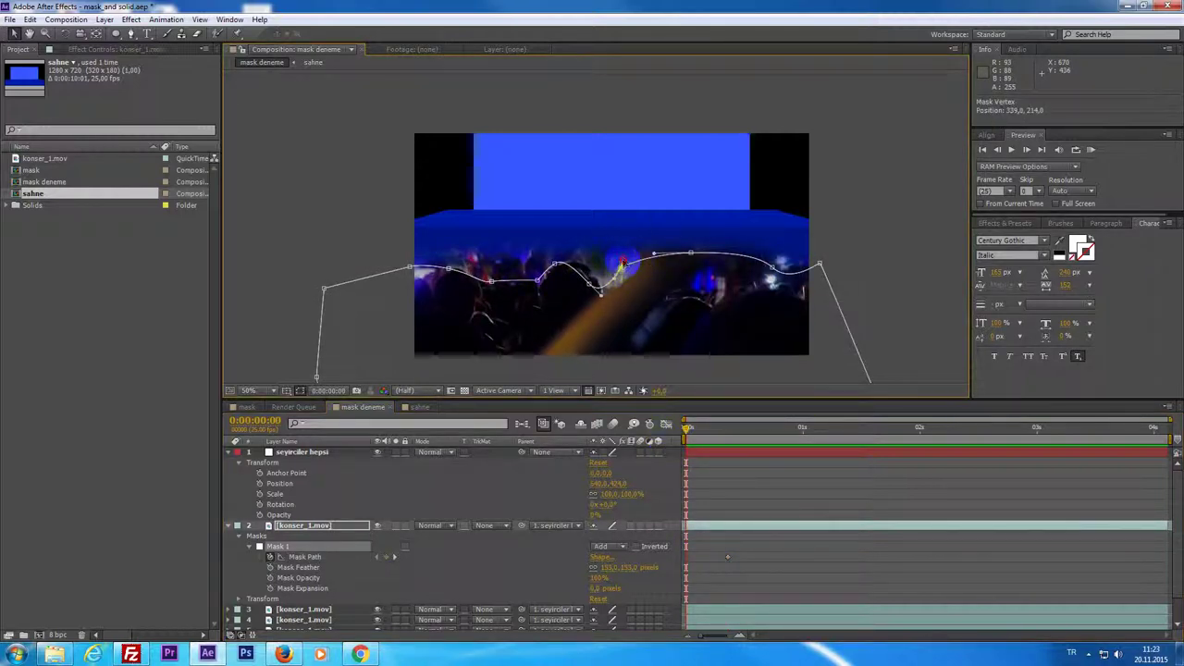
left_click_drag(622, 268, 624, 248)
left_click(691, 253)
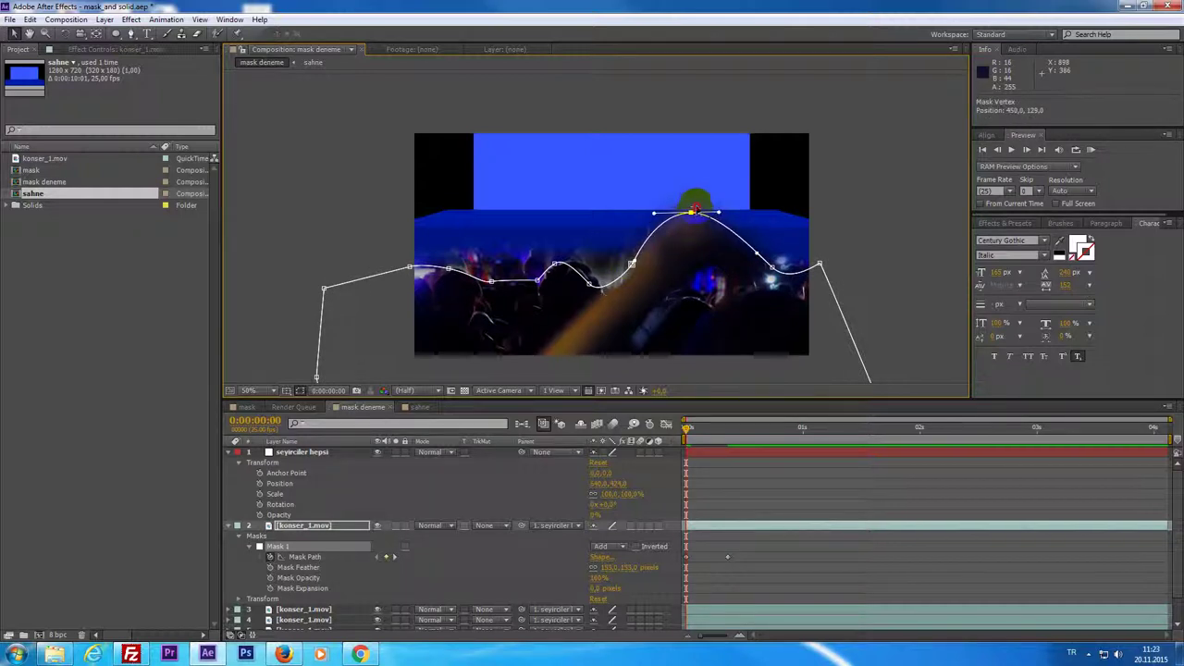
mouse_move(691, 212)
left_mouse_down()
mouse_move(706, 153)
mouse_move(718, 167)
left_mouse_up()
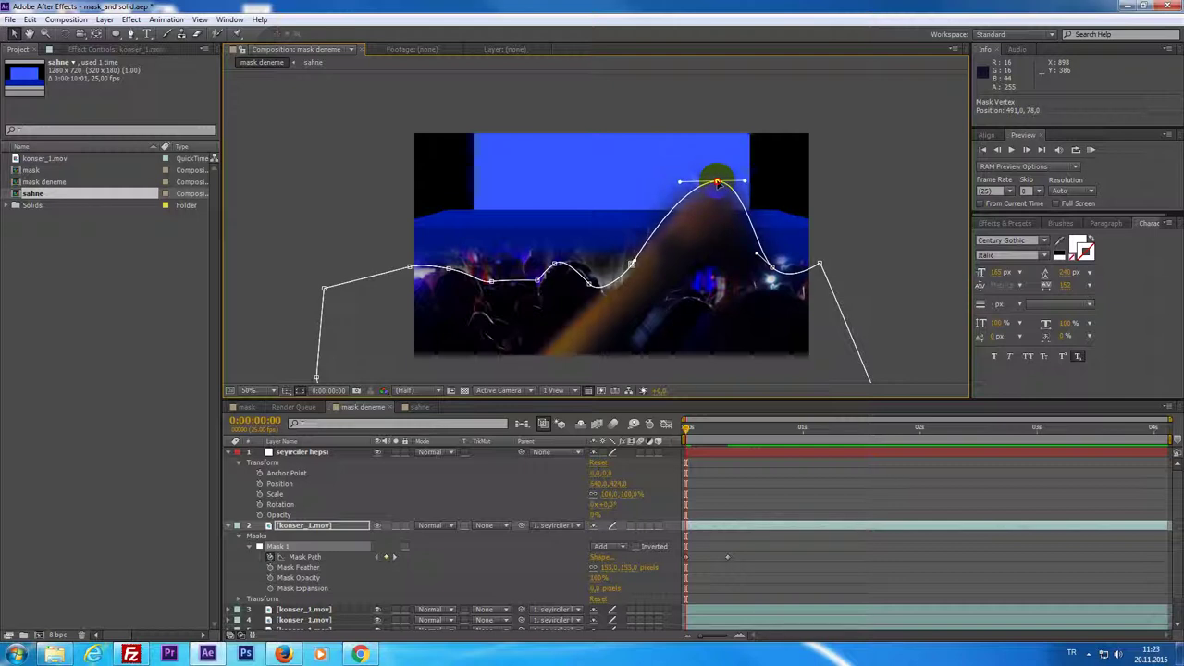
left_click(784, 387)
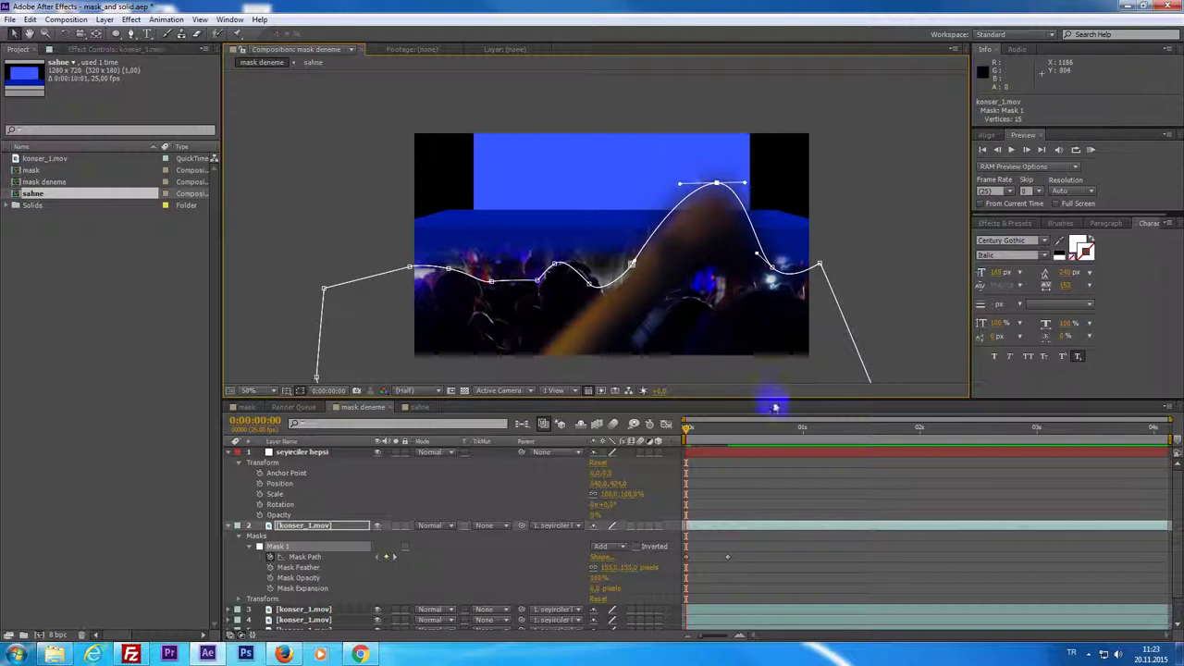
key("KP_0")
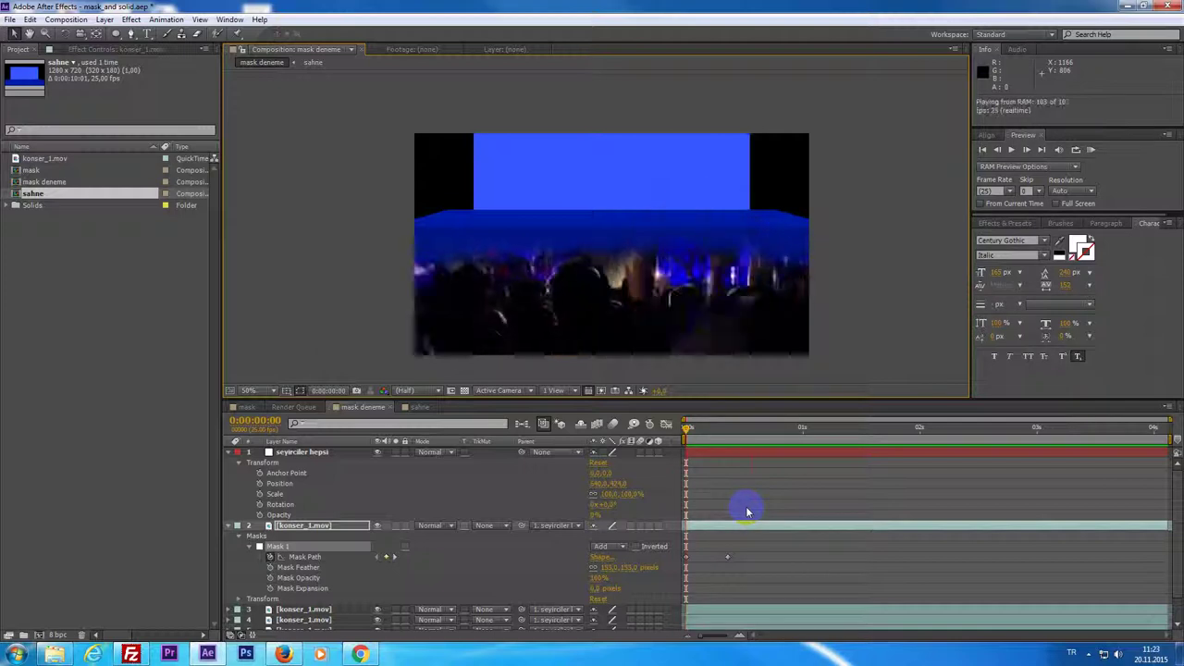
left_click(696, 462)
mouse_move(697, 462)
left_mouse_down()
mouse_move(687, 469)
mouse_move(746, 475)
mouse_move(653, 477)
left_mouse_up()
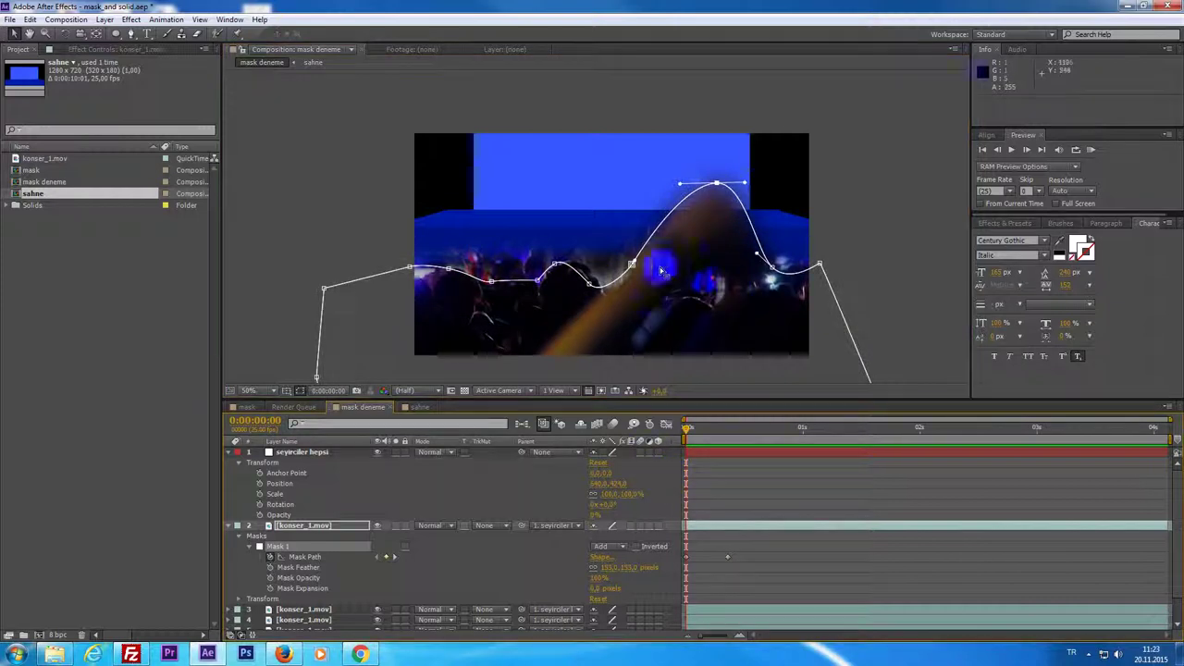
left_click(708, 455)
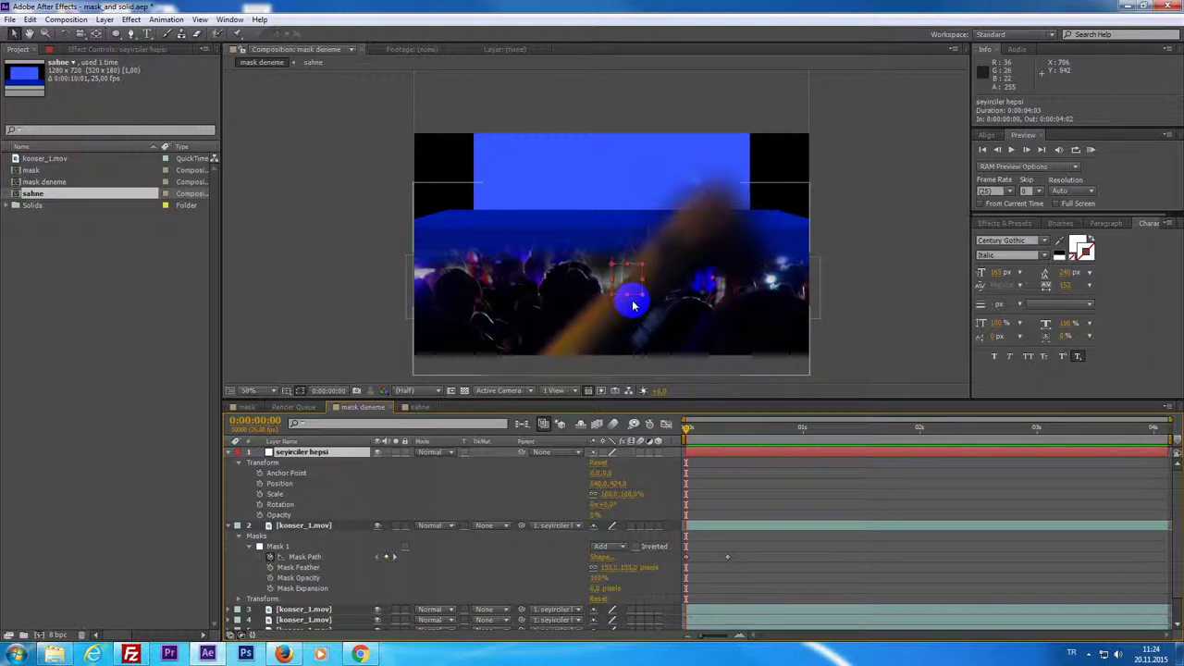
mouse_move(688, 444)
left_mouse_down()
mouse_move(756, 447)
mouse_move(676, 480)
mouse_move(689, 446)
left_mouse_up()
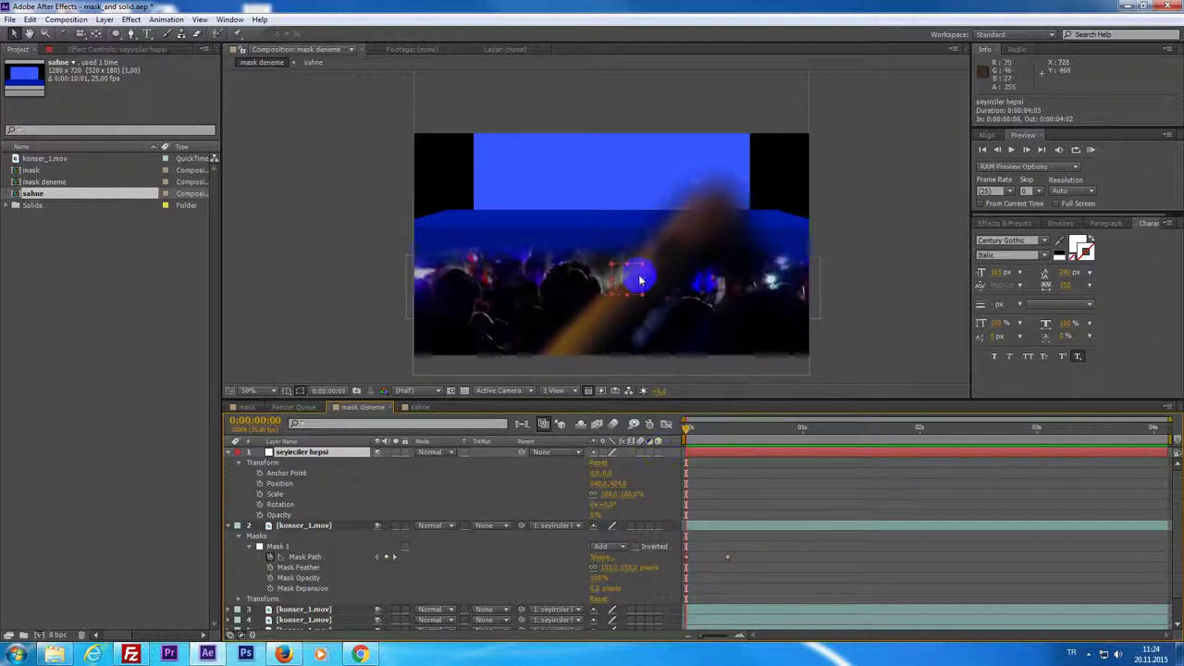
left_click_drag(639, 279, 683, 302)
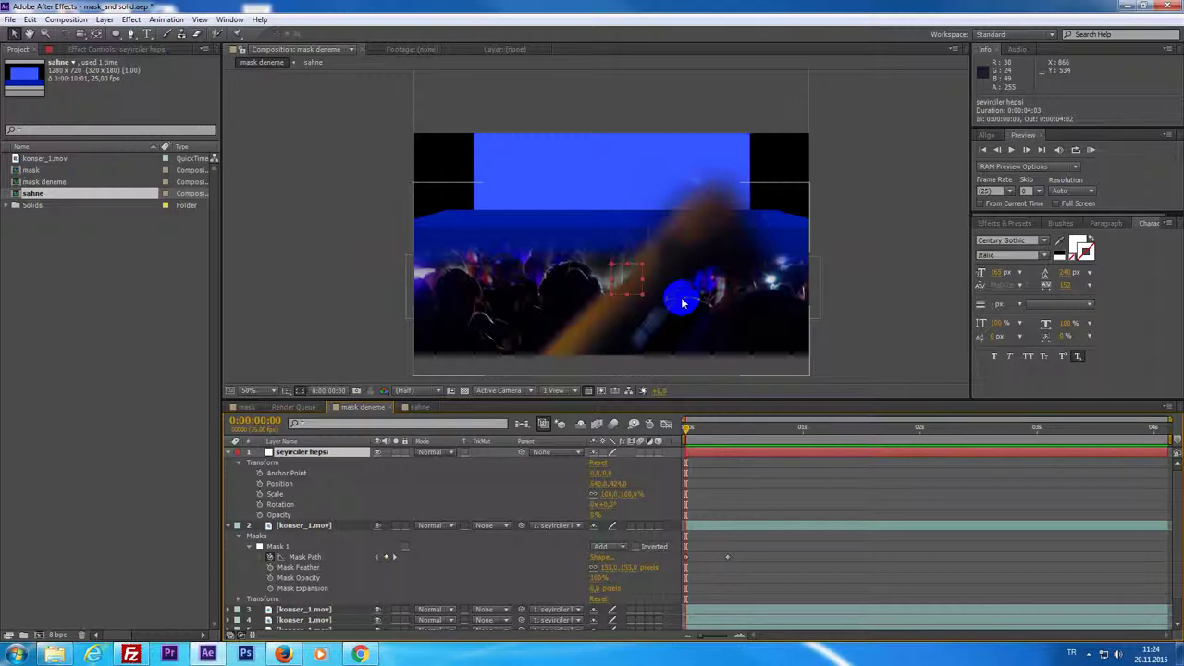
mouse_move(683, 302)
left_mouse_down()
mouse_move(668, 368)
mouse_move(689, 232)
left_mouse_up()
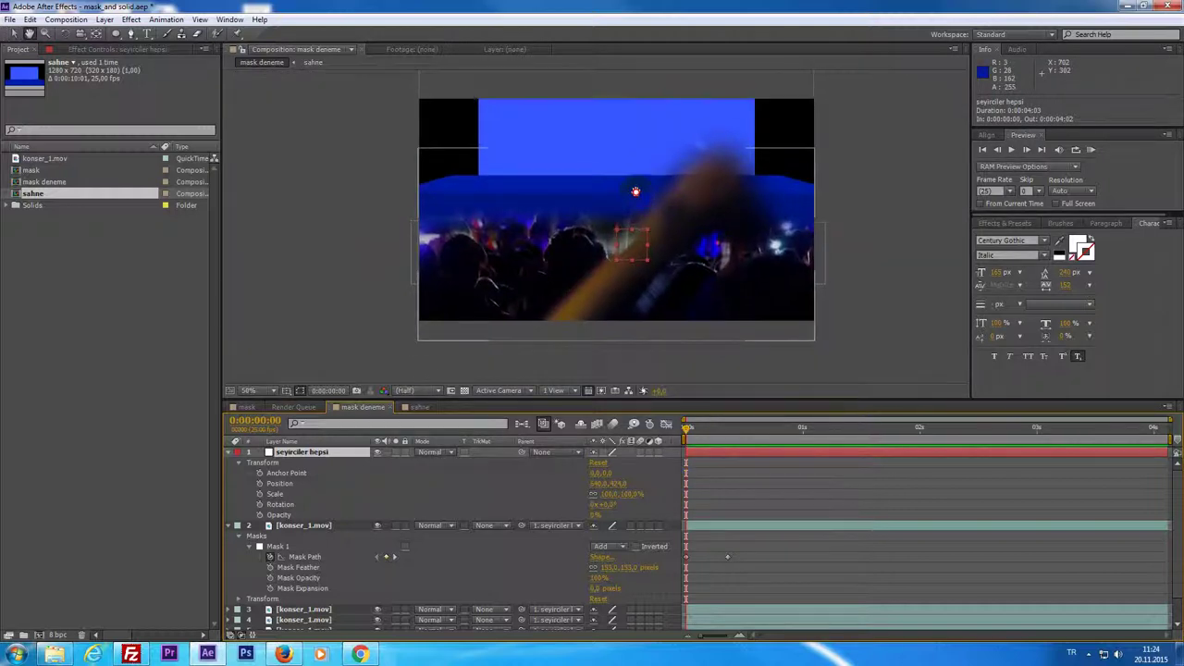
Step: Open the konser_1.mov footage on its own, pan the view and play it
double_click(45, 158)
scroll(639, 246, "down", 1)
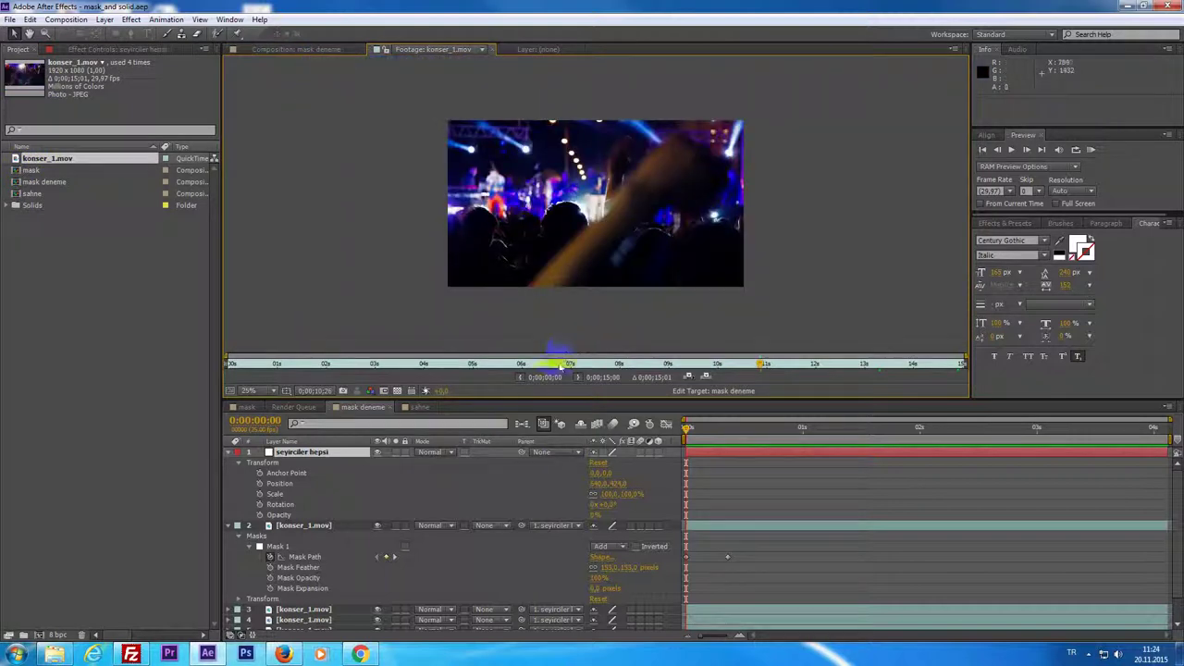
scroll(602, 309, "up", 1)
left_click_drag(670, 215, 636, 229)
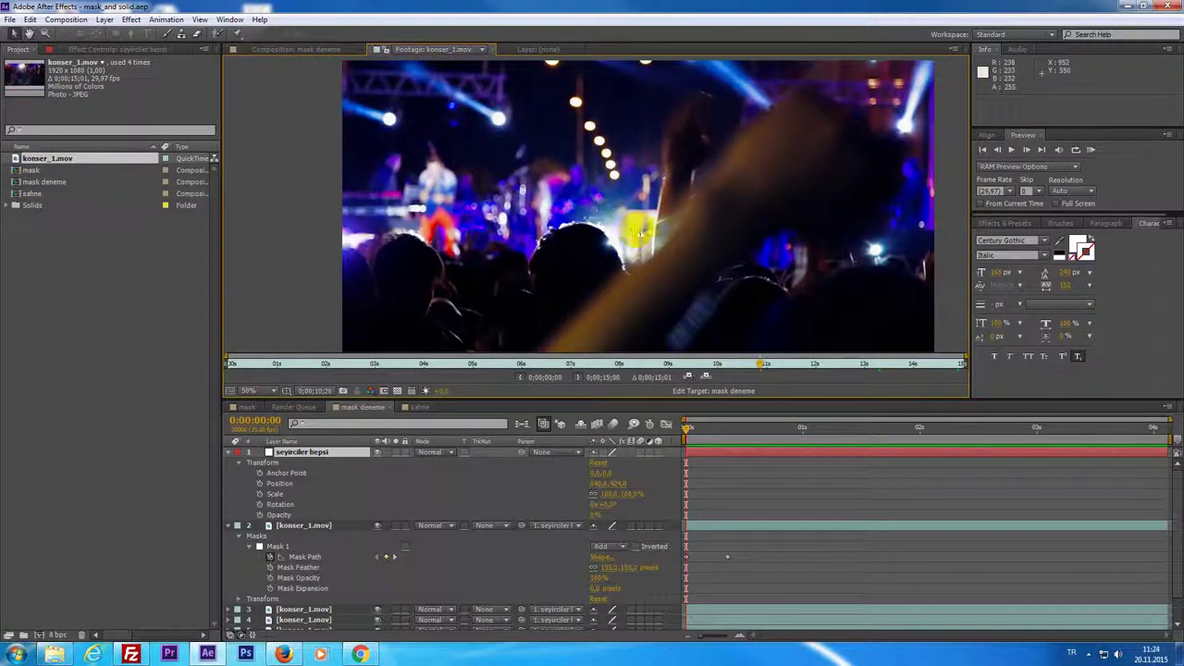
key("space")
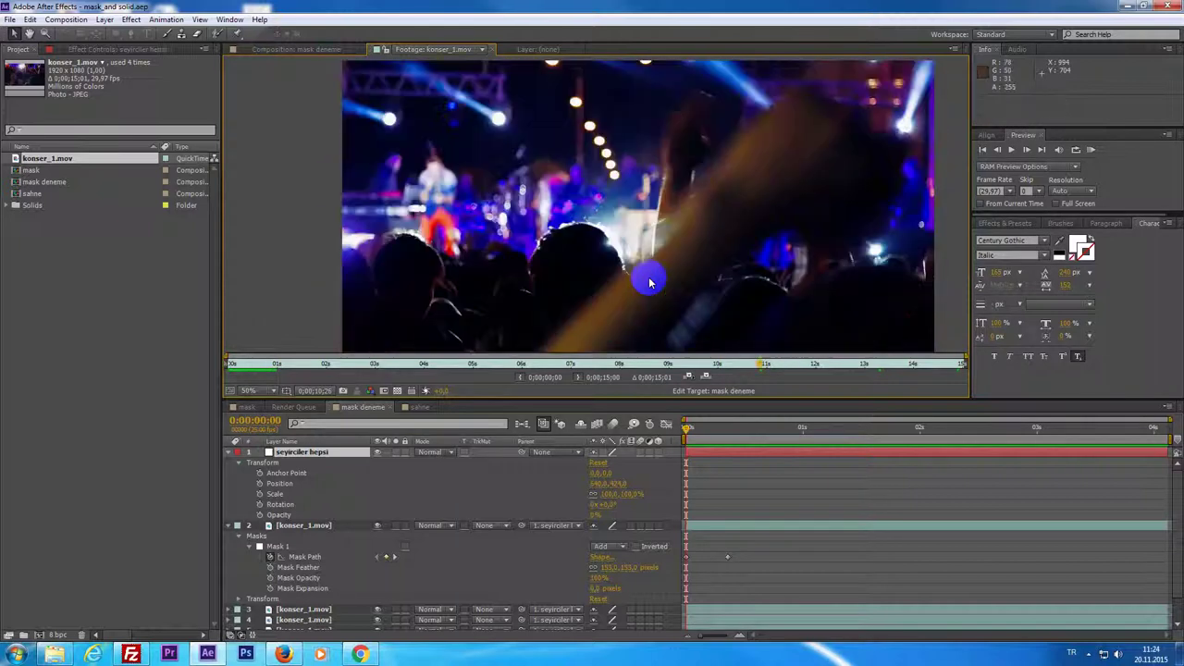
Step: Switch through the composition tabs to bring mask deneme into the viewer and timeline
left_click(420, 408)
left_click(246, 408)
left_click(294, 407)
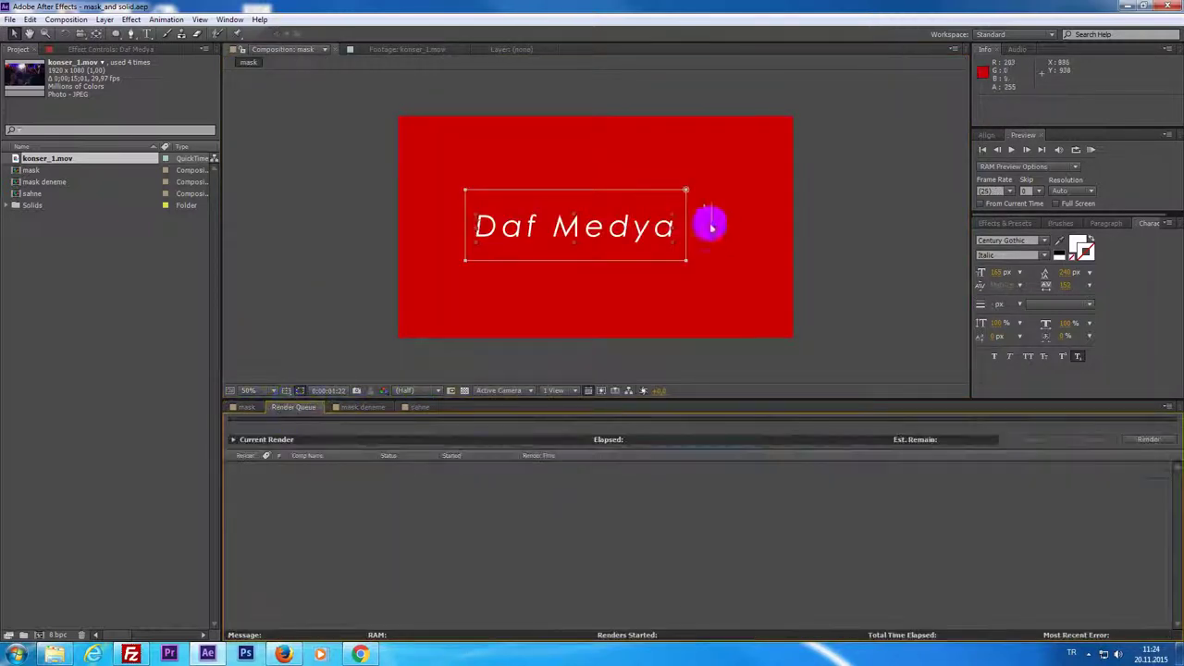
left_click(339, 409)
left_click(711, 250)
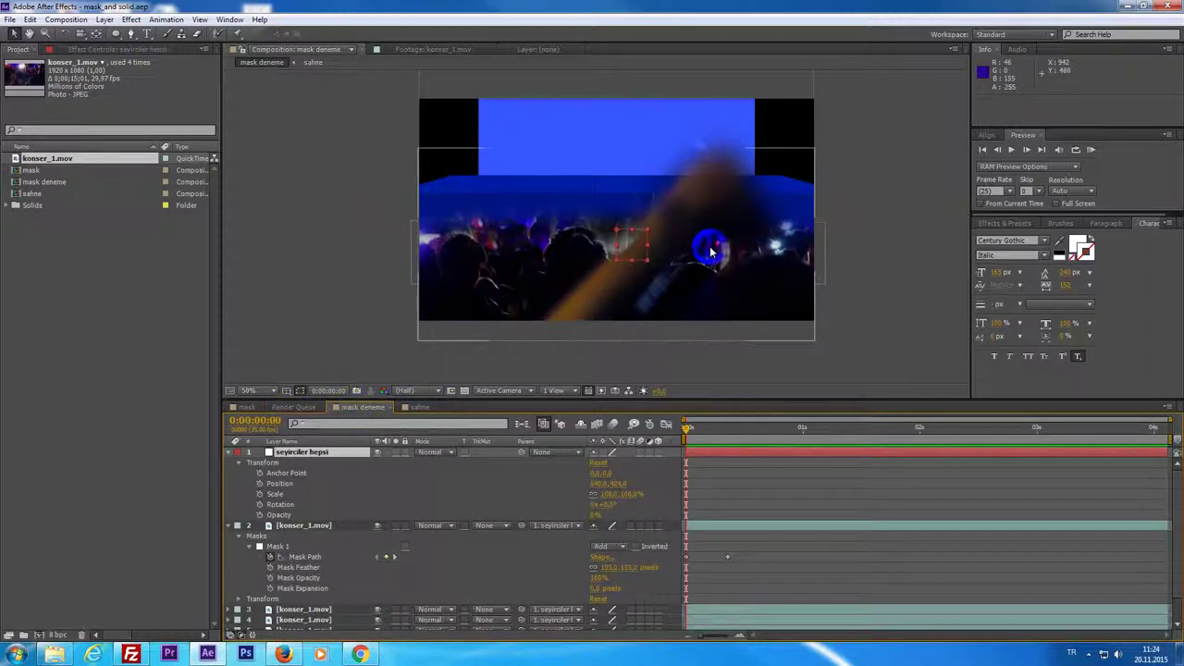
key("space")
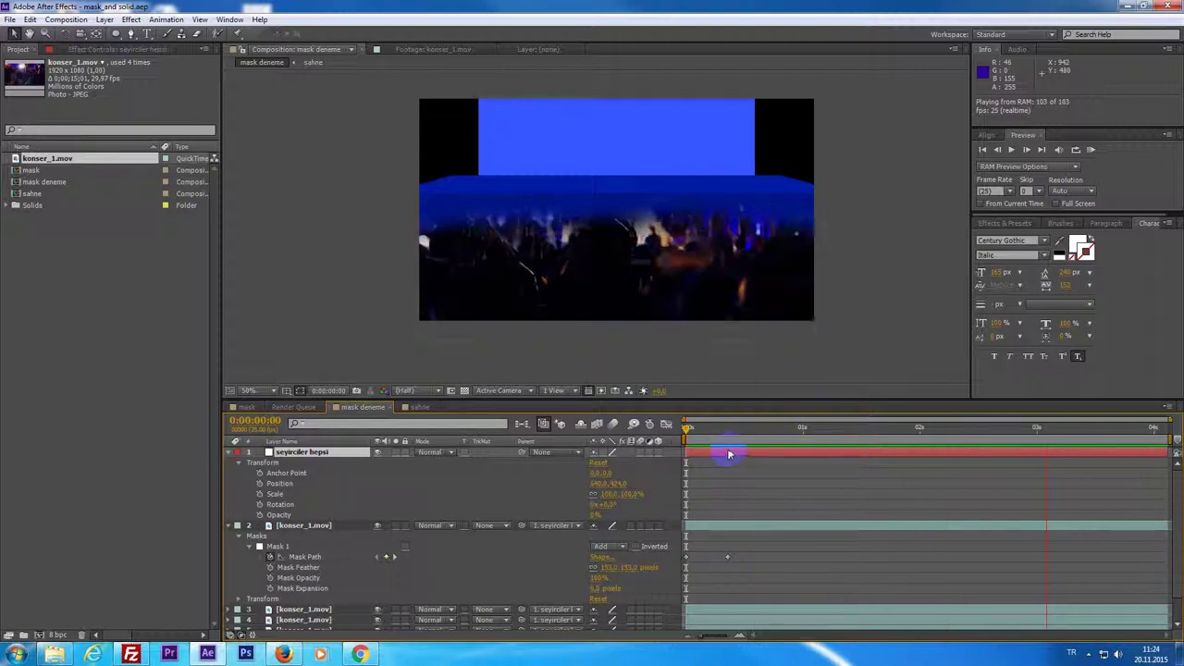
left_click(699, 444)
left_click_drag(687, 429, 703, 428)
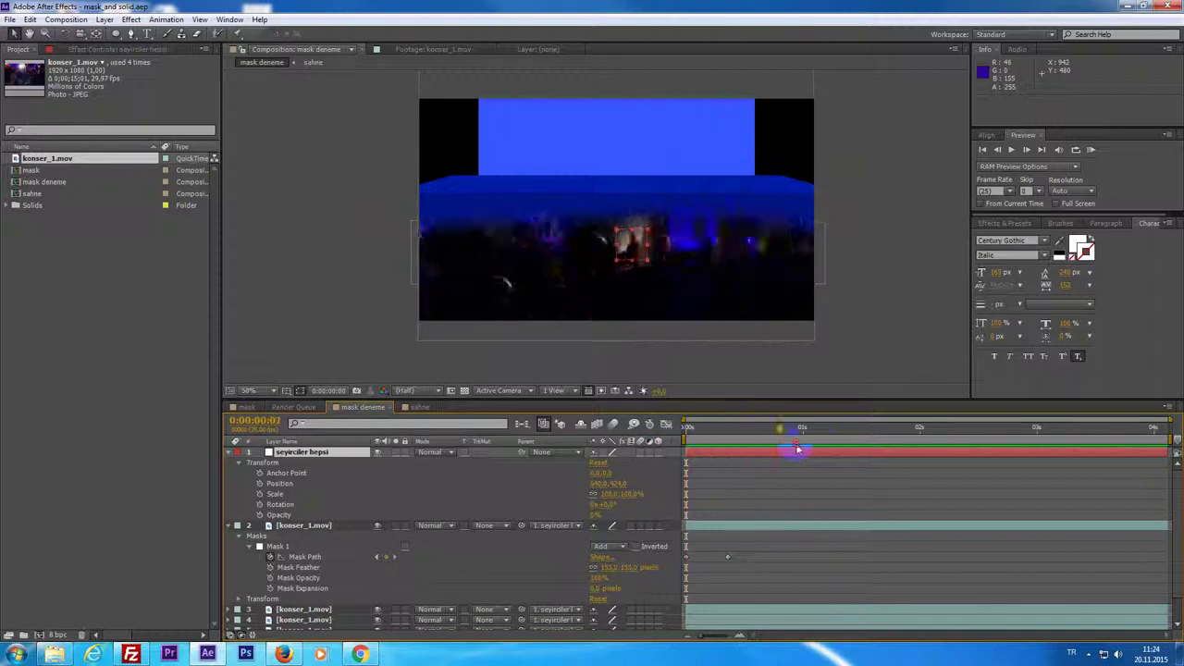
scroll(689, 199, "up", 2)
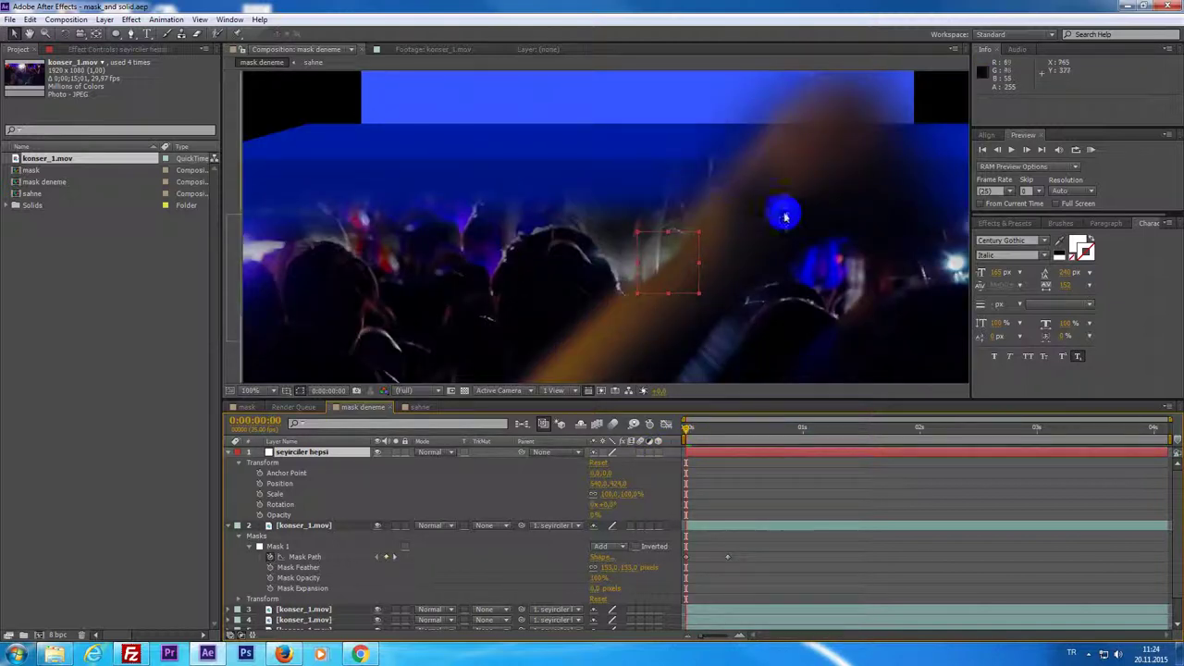
left_click_drag(824, 190, 682, 281)
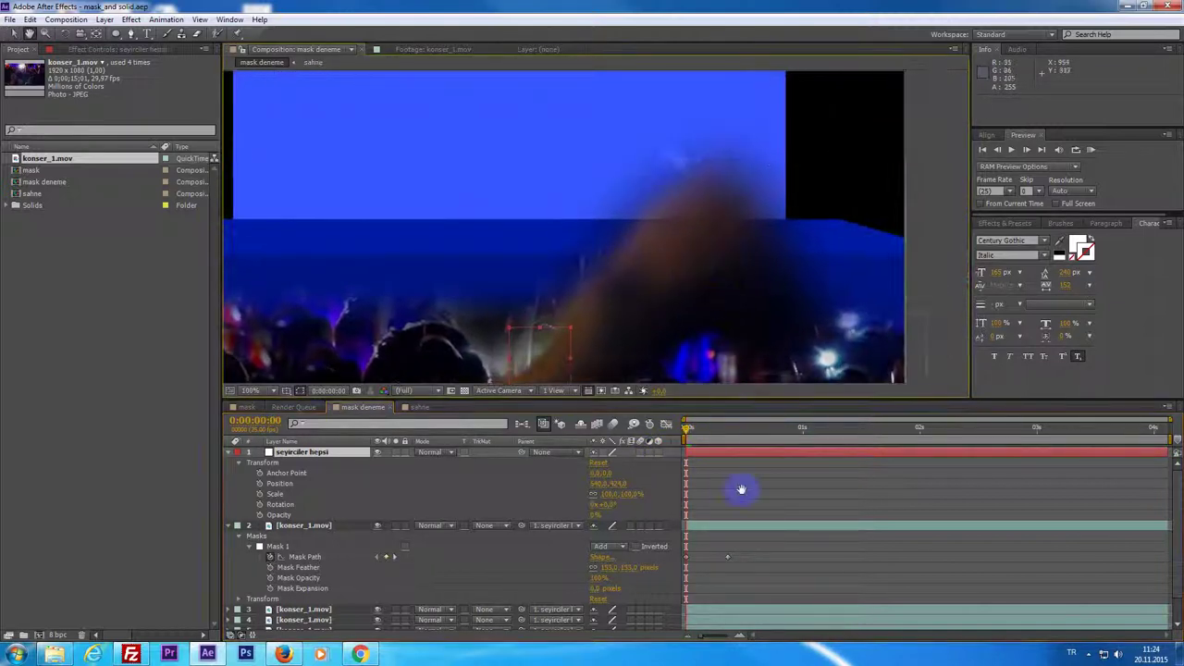
Step: Select the crowd layer and set a 50 px Mask Feather keyframe at 0s
left_click(720, 543)
left_click(726, 534)
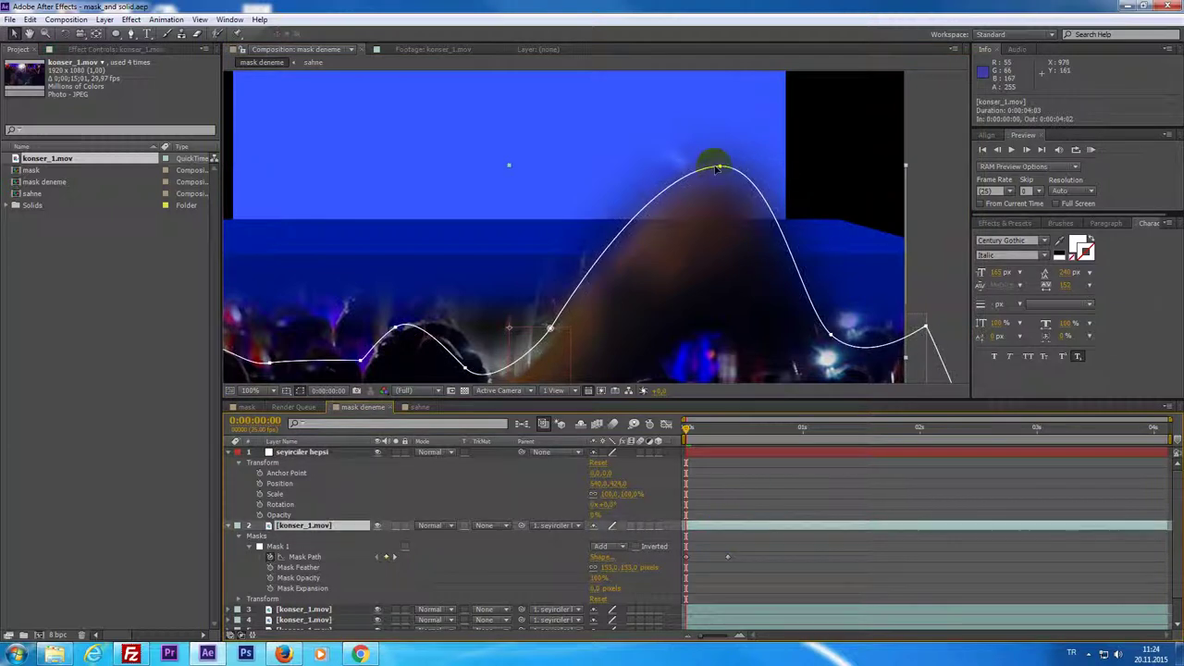
left_click(718, 167)
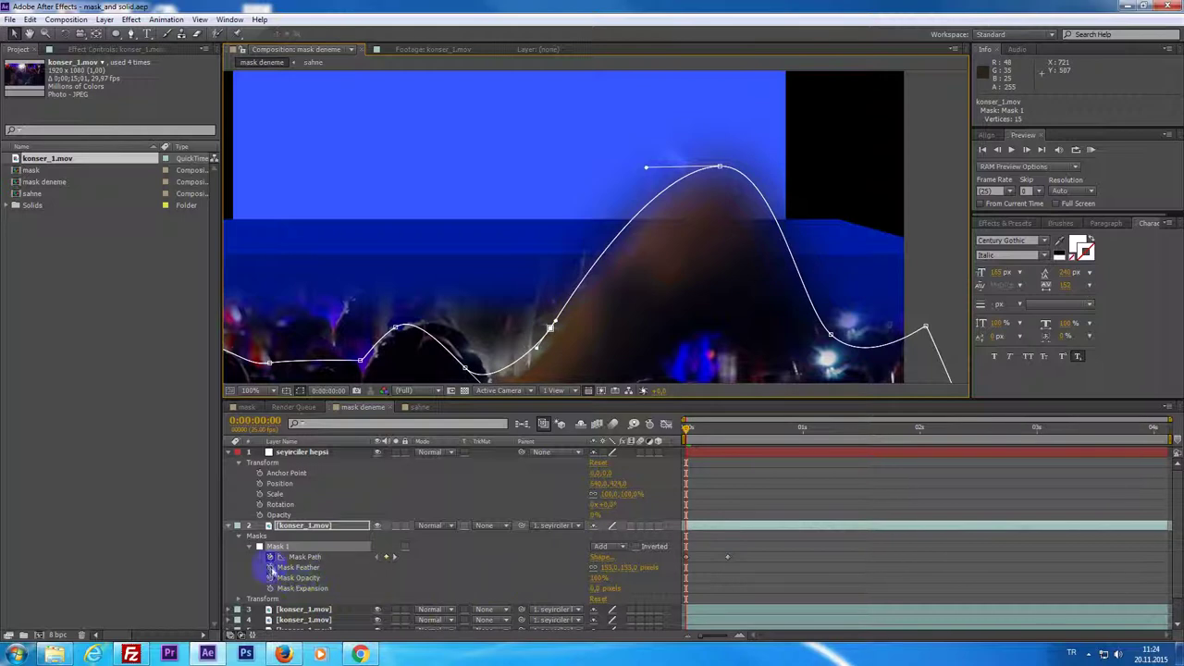
left_click(270, 567)
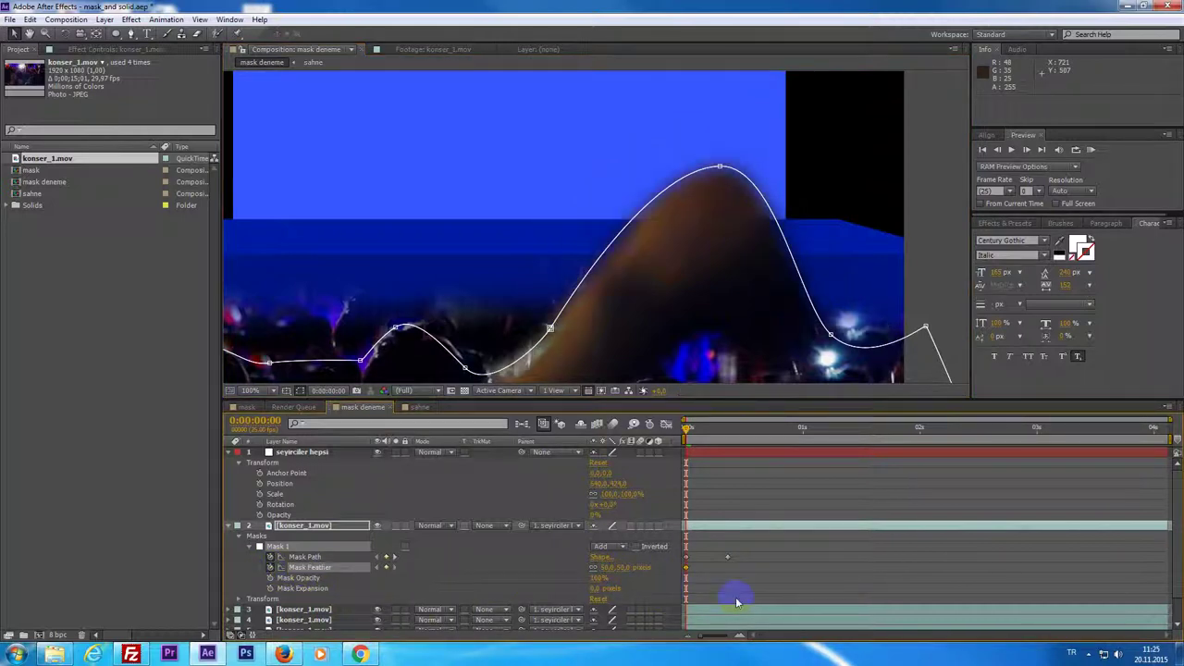
Step: Preview the comp with the feathered mask, then scrub forward in the timeline
scroll(637, 375, "down", 2)
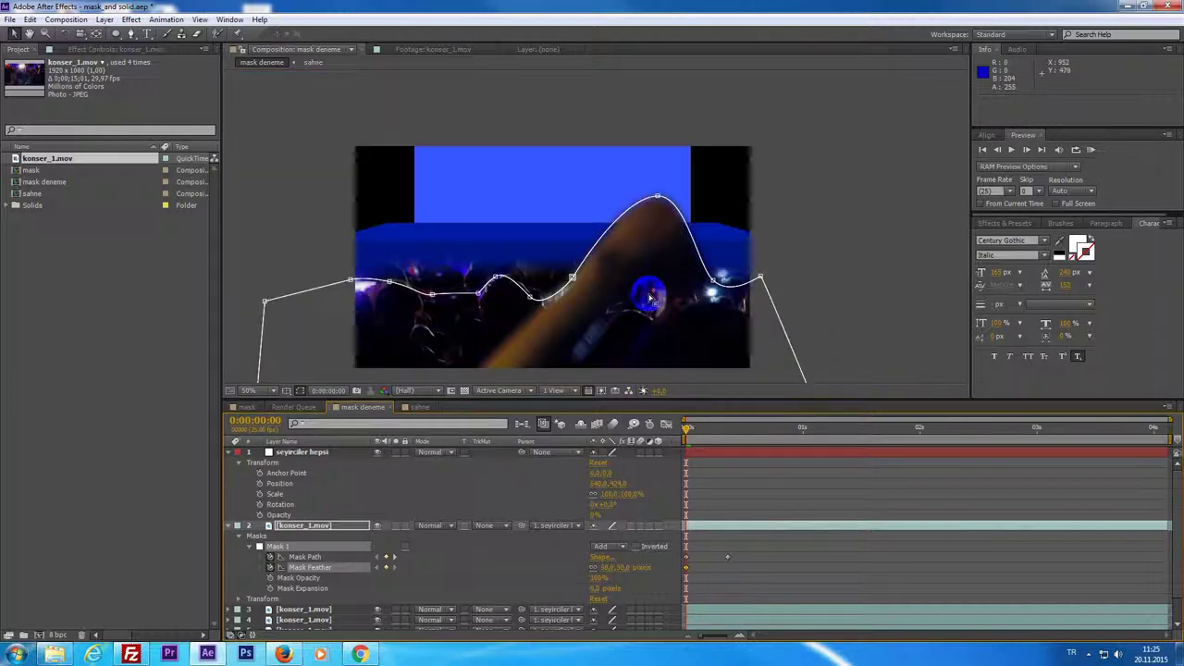
key("KP_0")
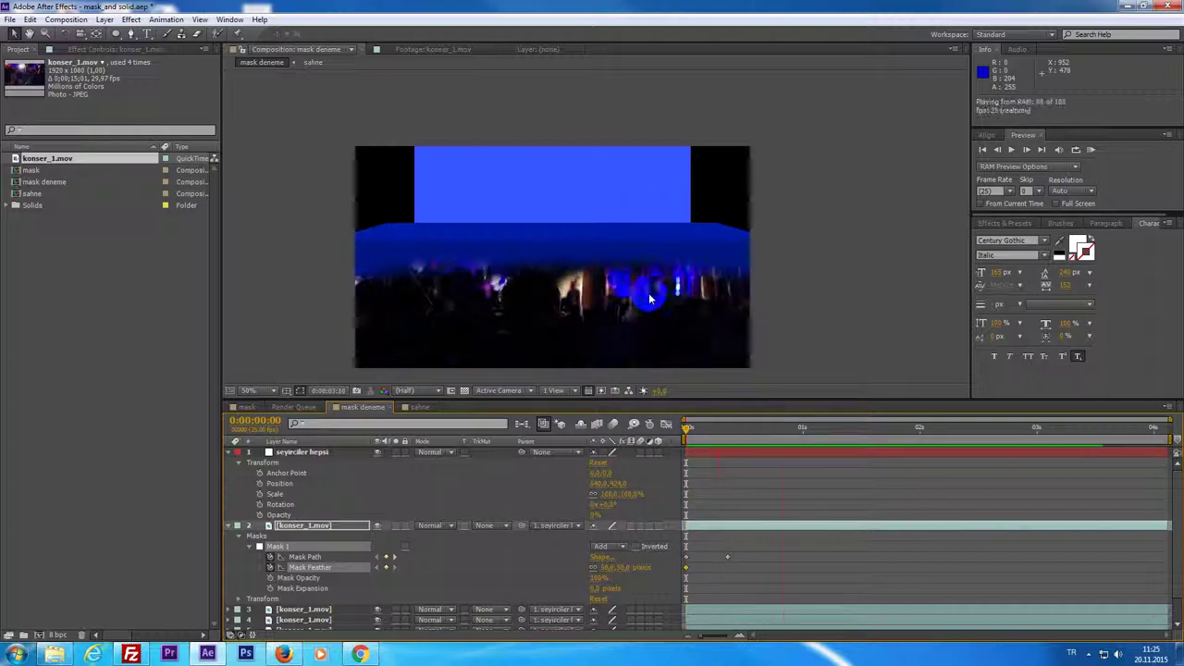
key("space")
left_click_drag(717, 427, 727, 453)
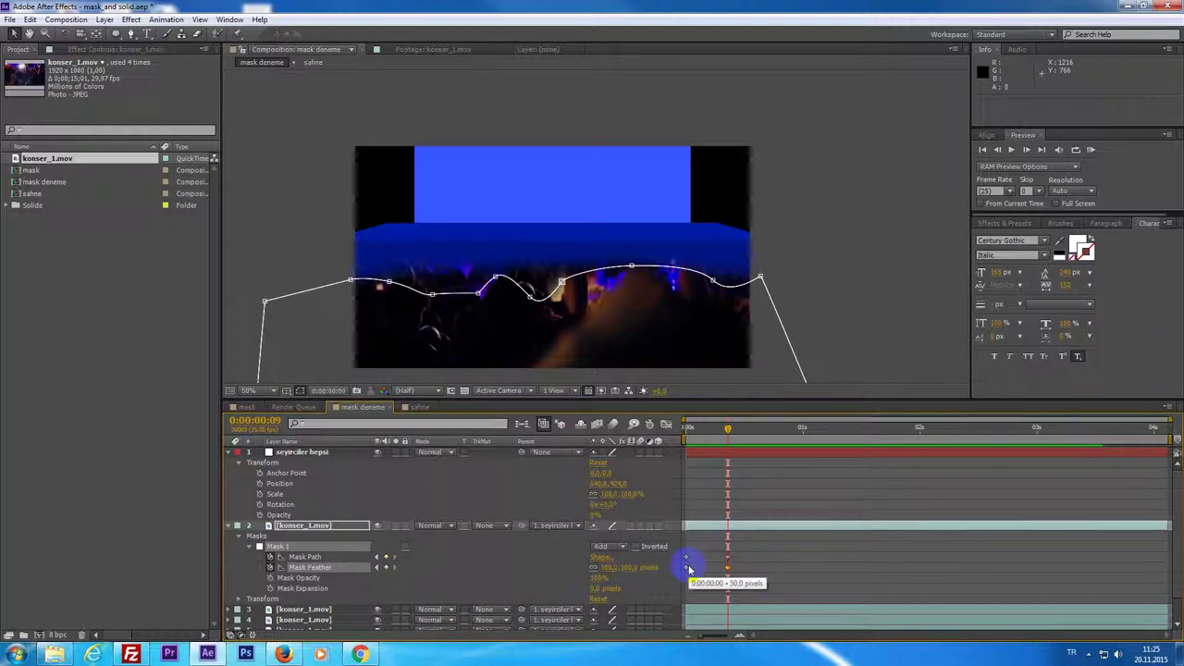
key("space")
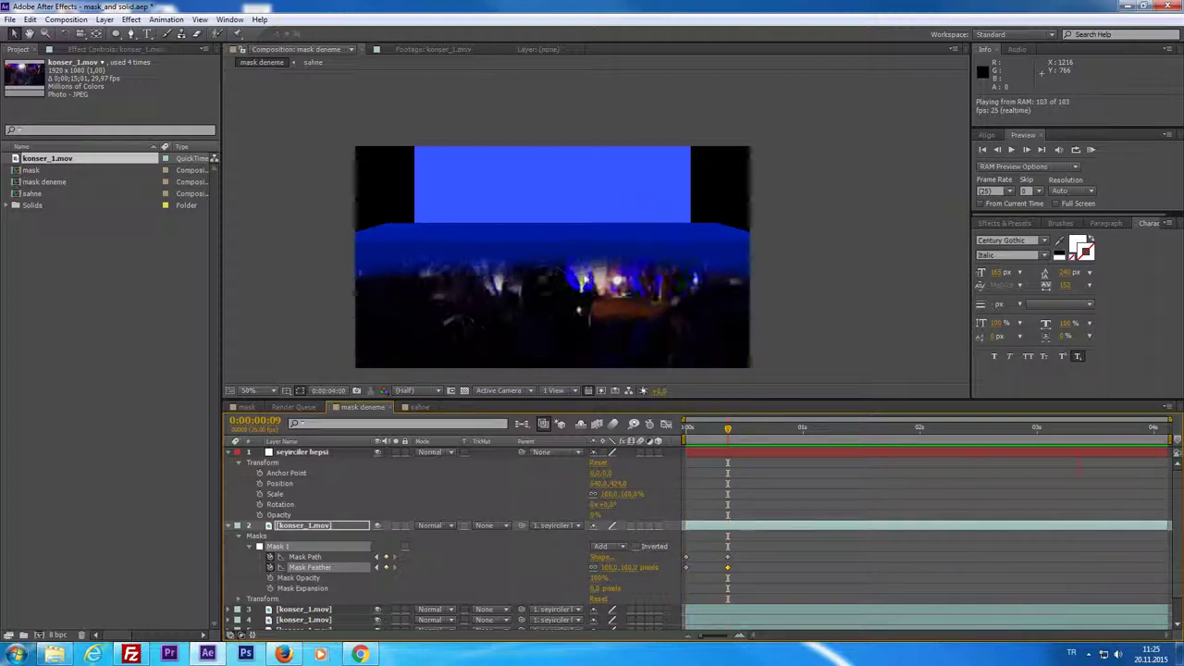
left_click(633, 169)
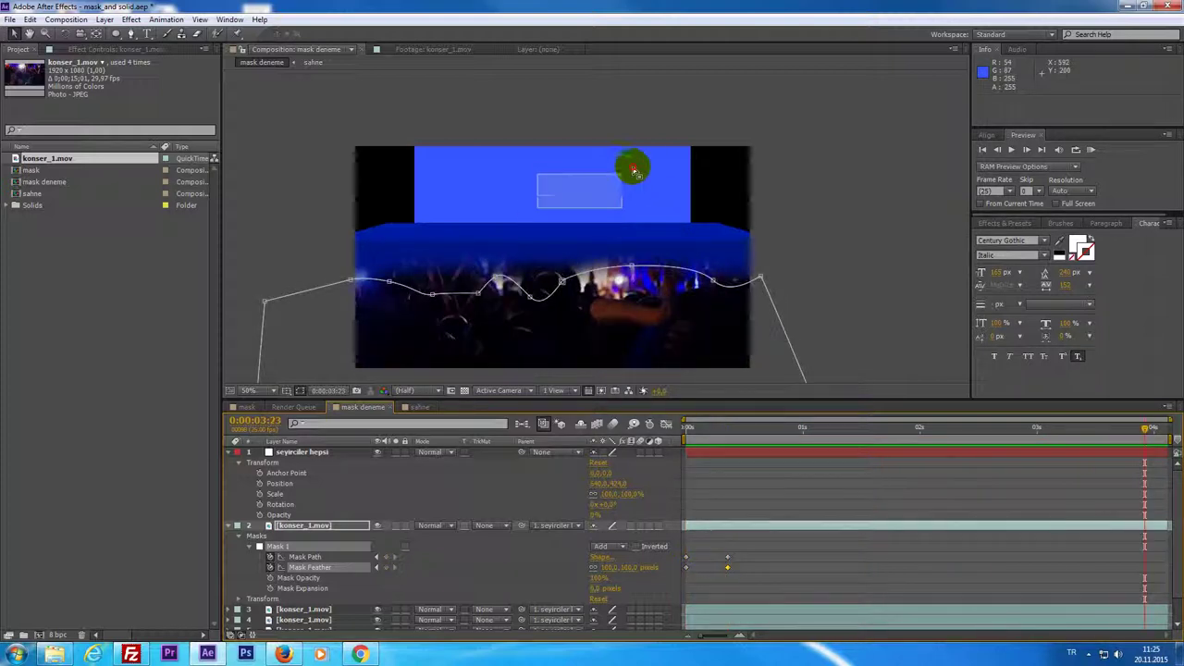
mouse_move(582, 206)
left_mouse_down()
mouse_move(657, 168)
mouse_move(653, 195)
left_mouse_up()
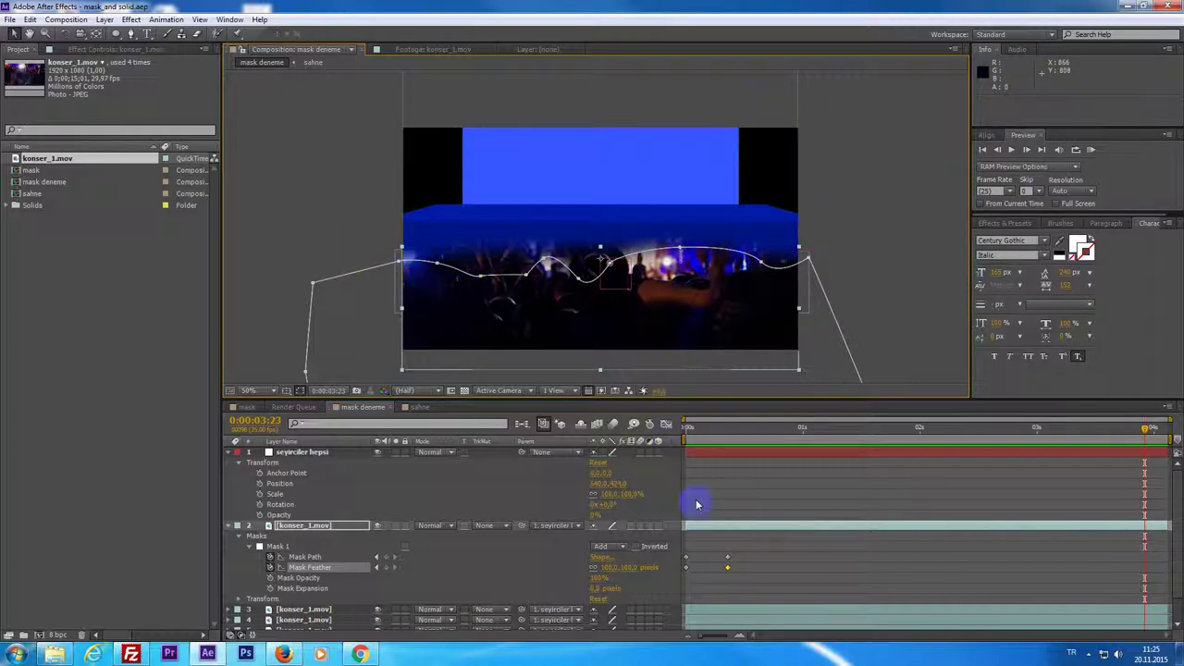
Step: Scrub back to 0:00:00:00, reviewing the crowd mask over the first frames
left_click_drag(706, 444, 660, 448)
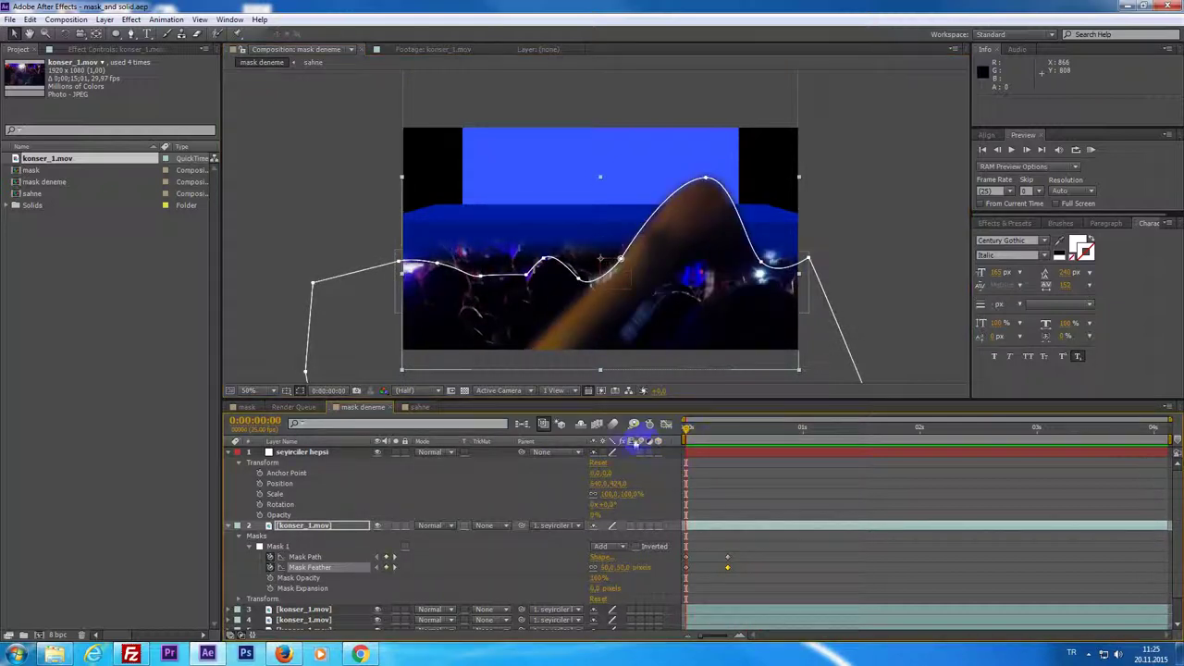
left_click_drag(690, 440, 694, 441)
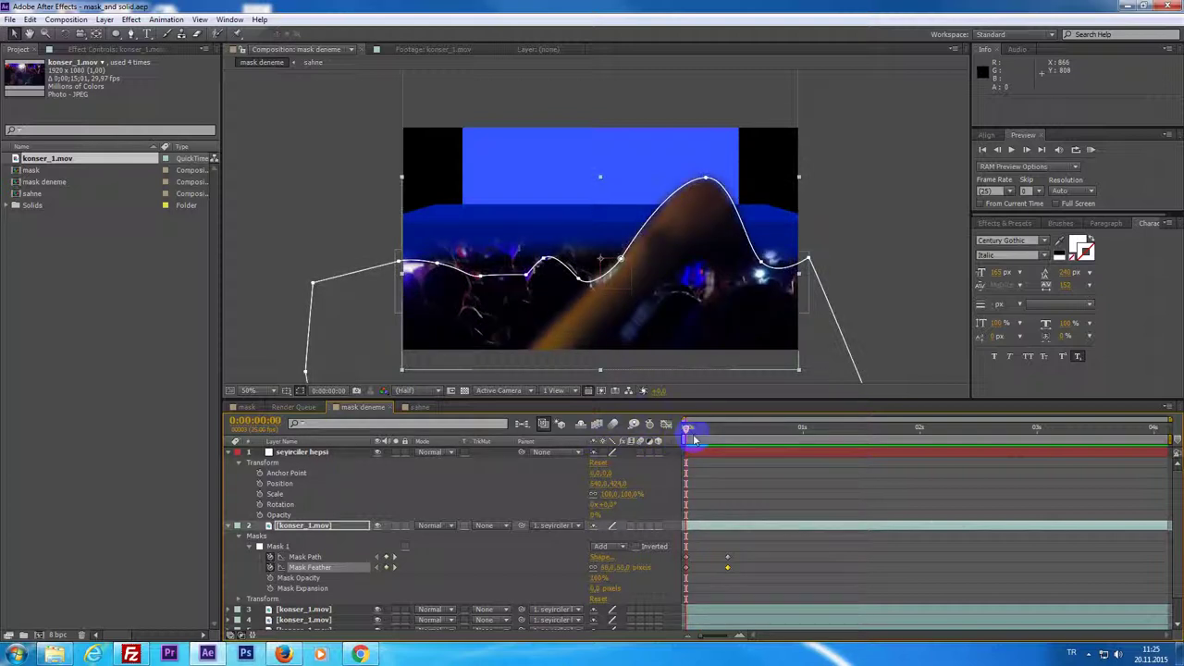
left_click_drag(659, 445, 585, 488)
left_click_drag(702, 443, 631, 443)
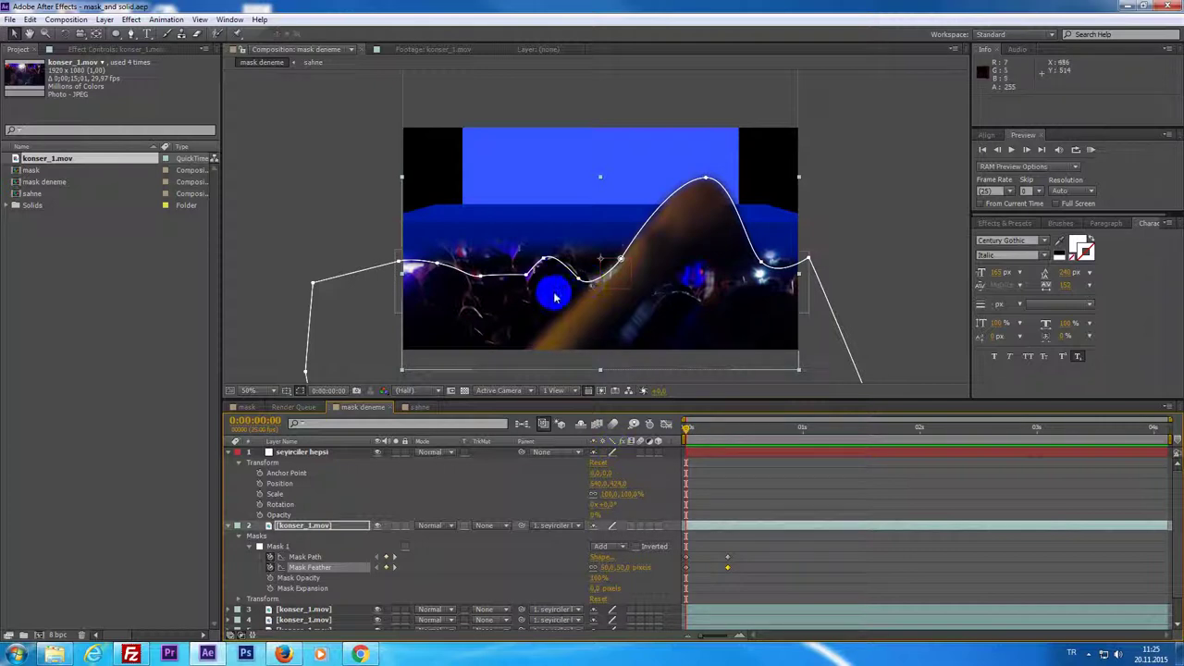
Step: Reshape the crowd mask path by dragging vertices at its left and right ends
left_click(399, 267)
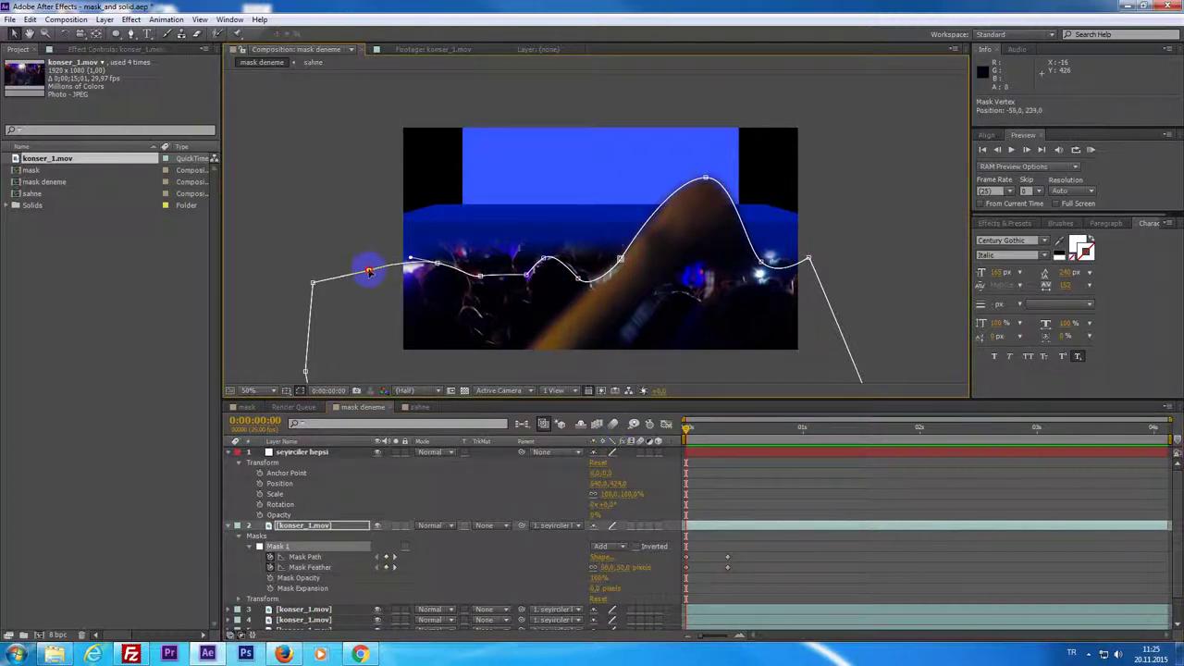
left_click(492, 277)
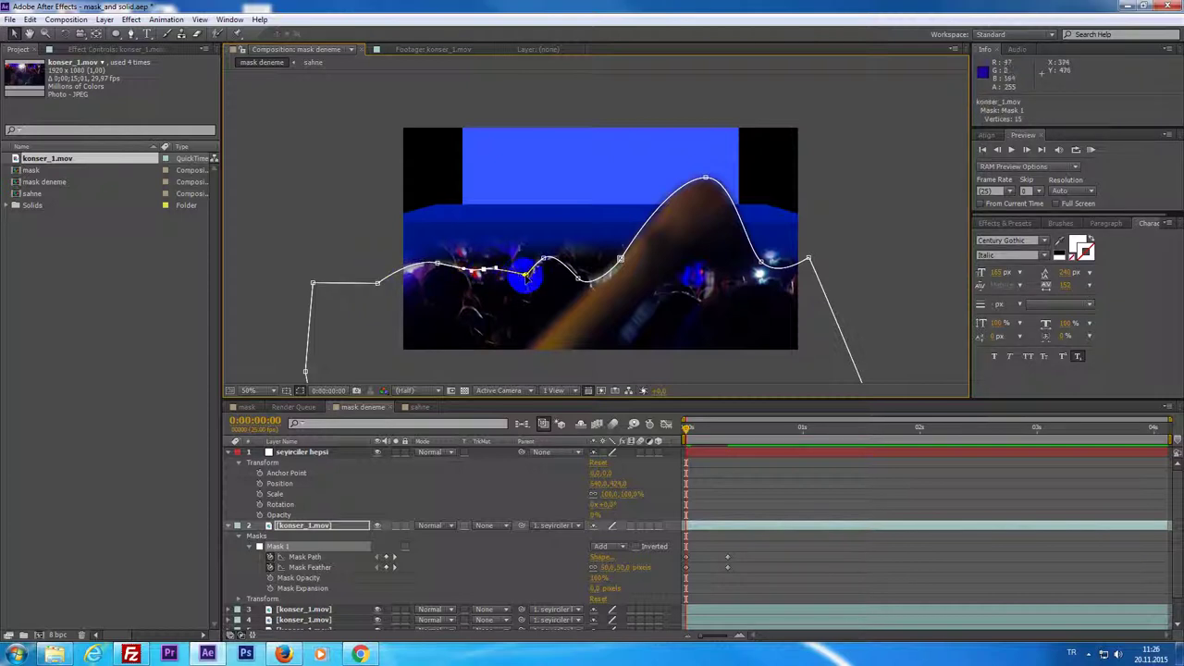
left_click(521, 272)
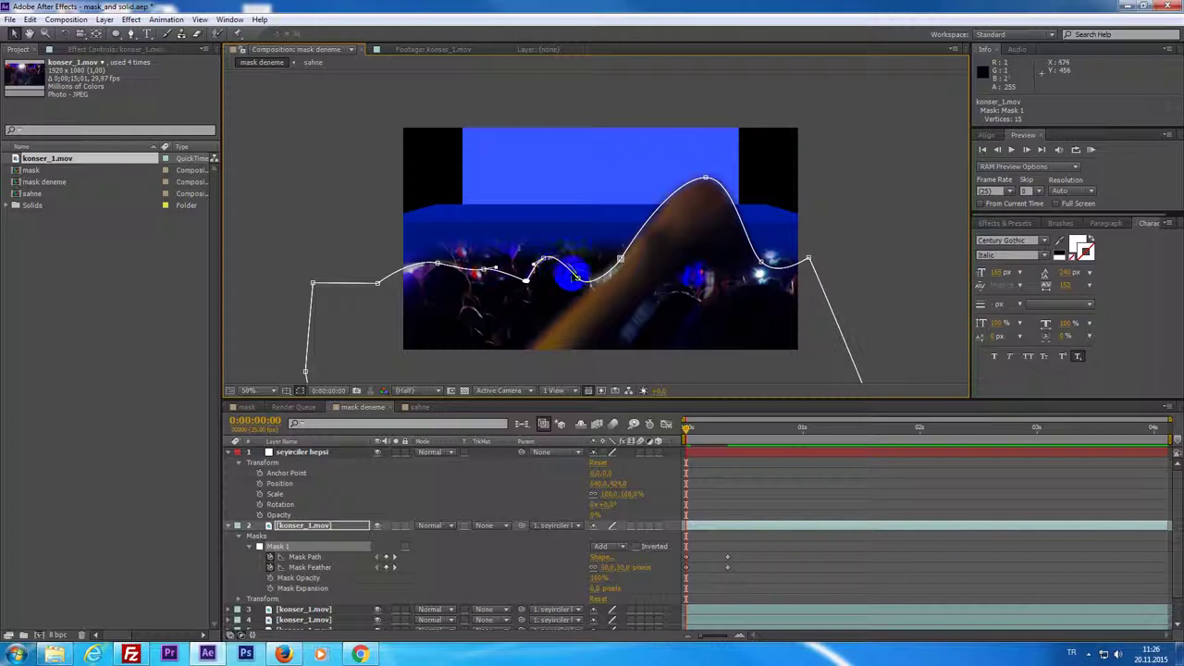
mouse_move(583, 284)
left_mouse_down()
mouse_move(624, 287)
mouse_move(622, 268)
left_mouse_up()
left_click(620, 259)
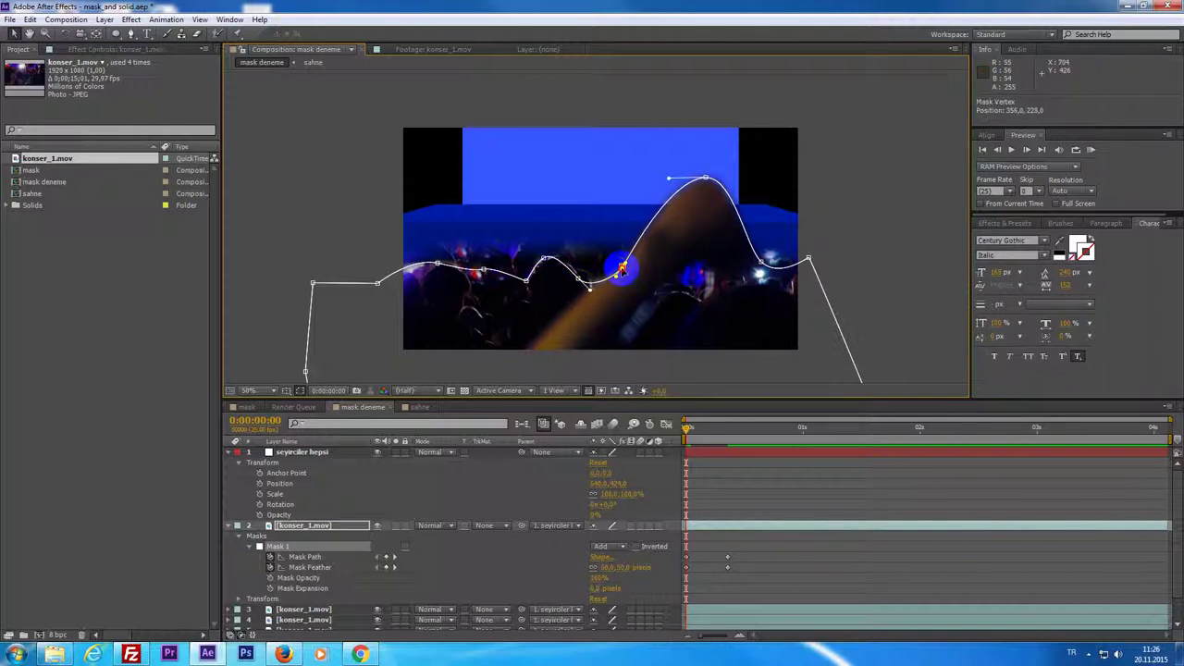
left_click(813, 260)
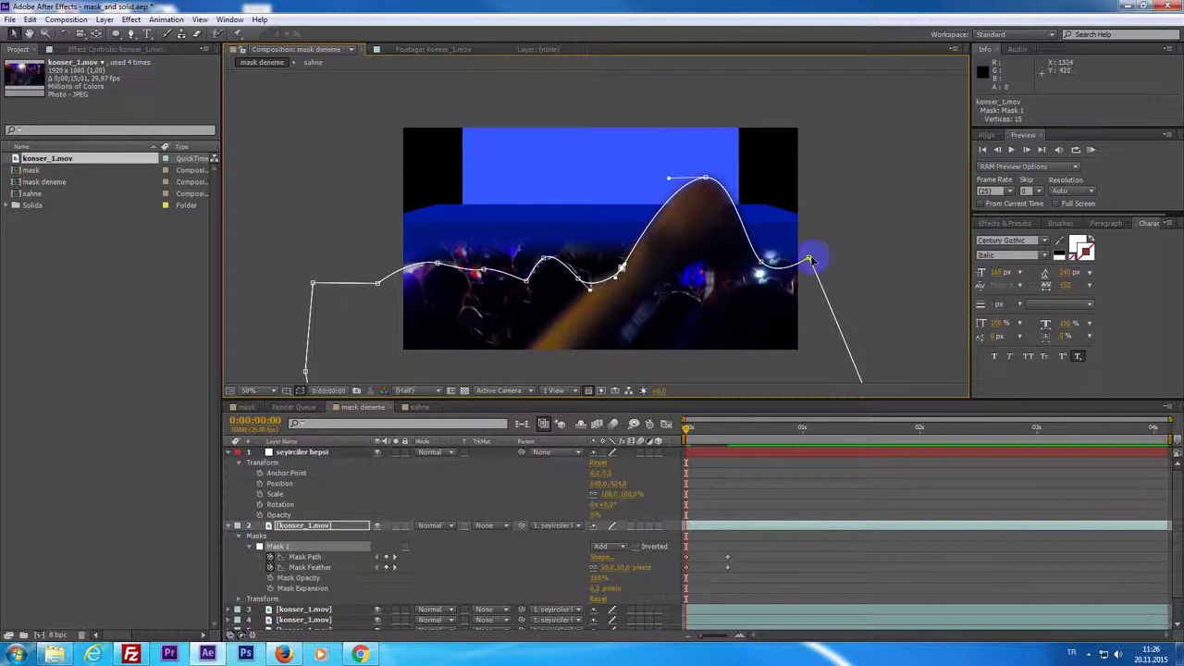
left_click_drag(813, 259, 830, 268)
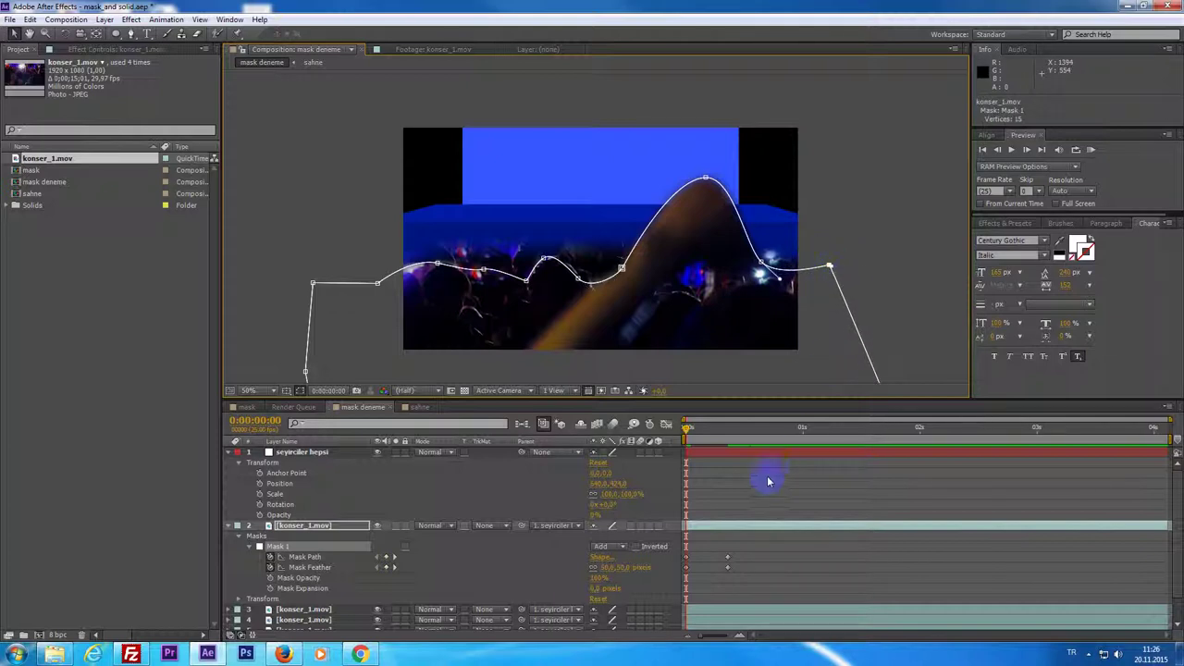